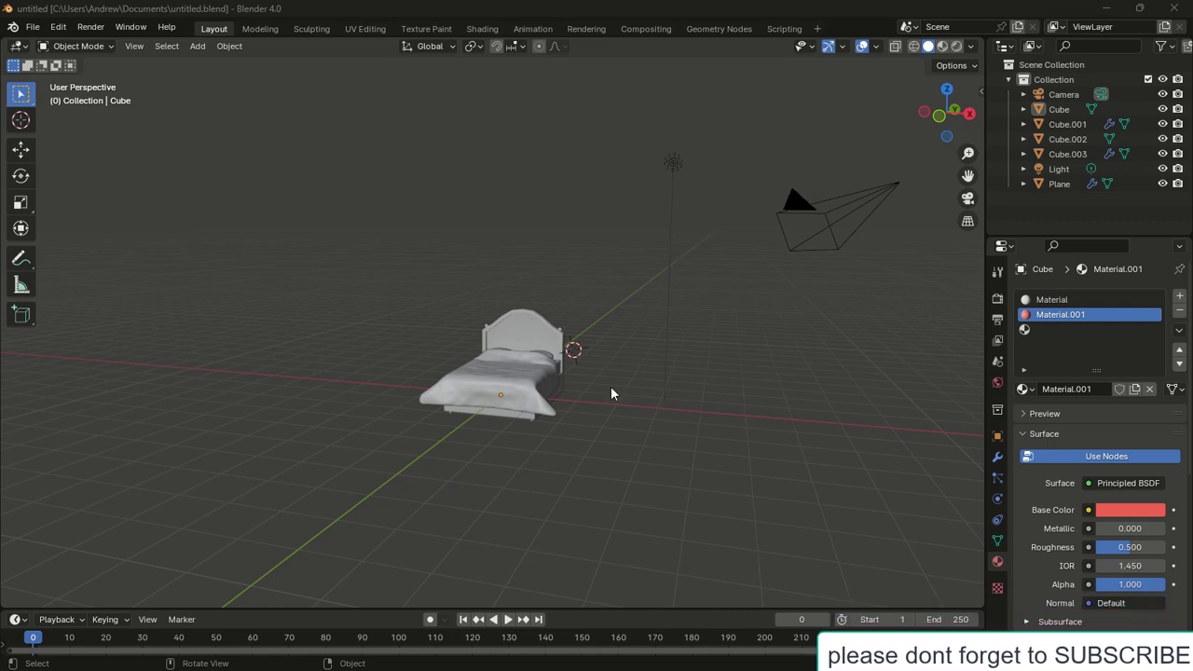
# Place the 3D cursor on the bed's centre in top view and add a cube there
pyautogui.press('KP_7')
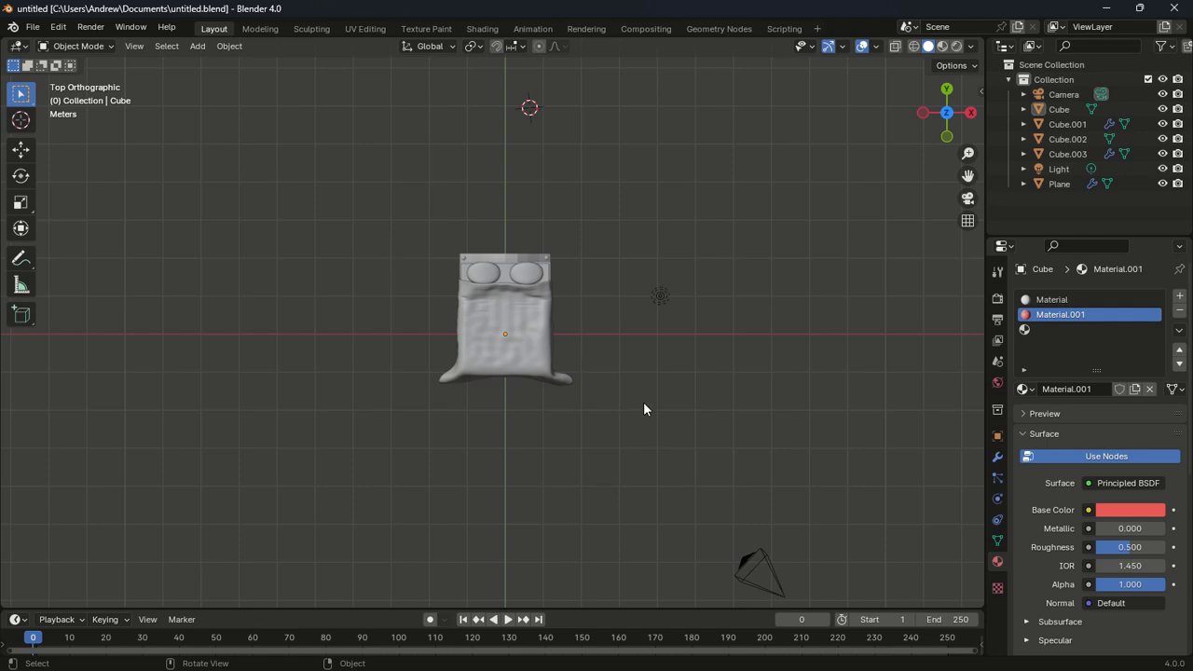
pyautogui.click(21, 119)
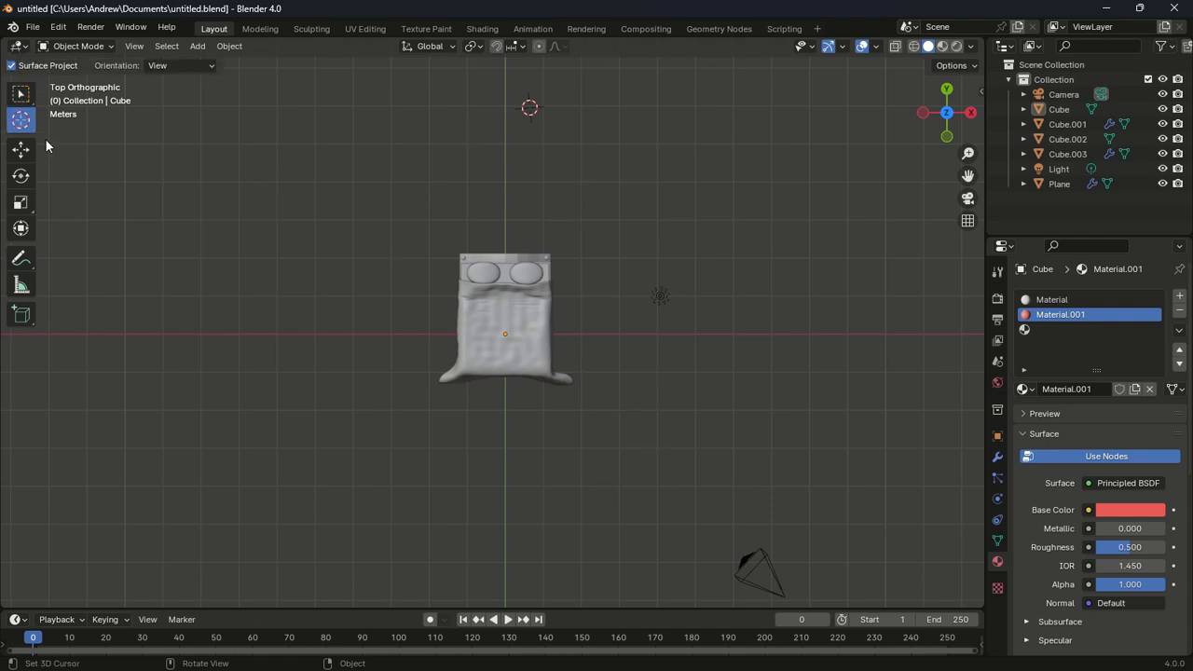
pyautogui.click(505, 322)
pyautogui.hotkey('shift', 'a')
pyautogui.moveTo(677, 372)
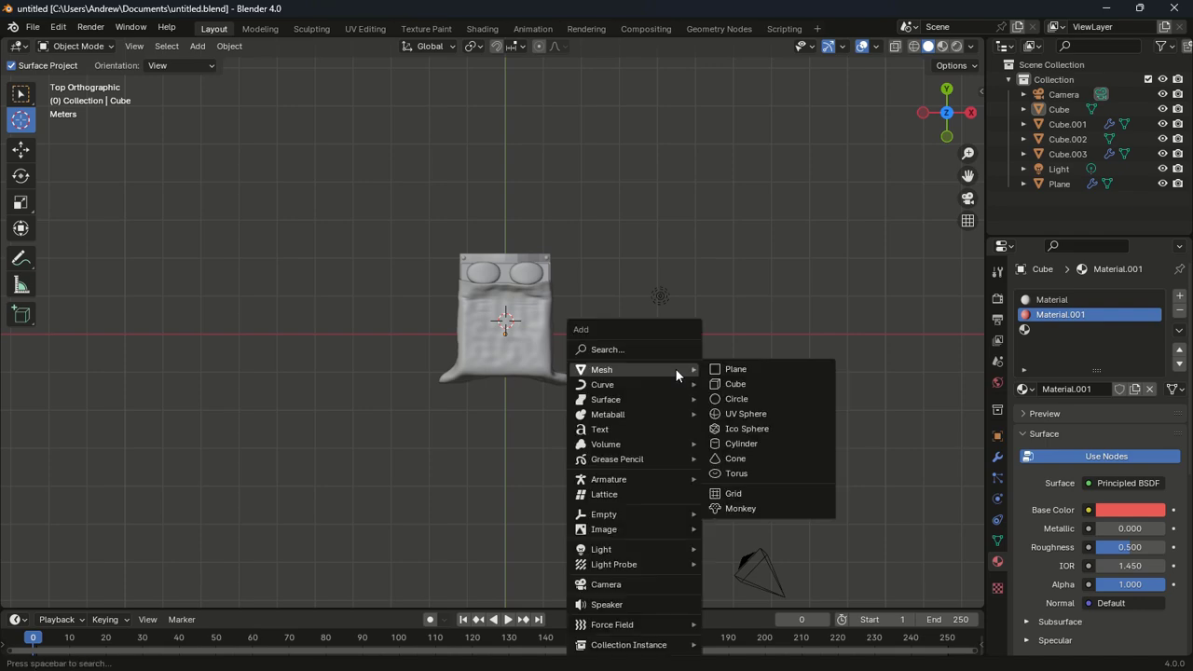
pyautogui.click(757, 391)
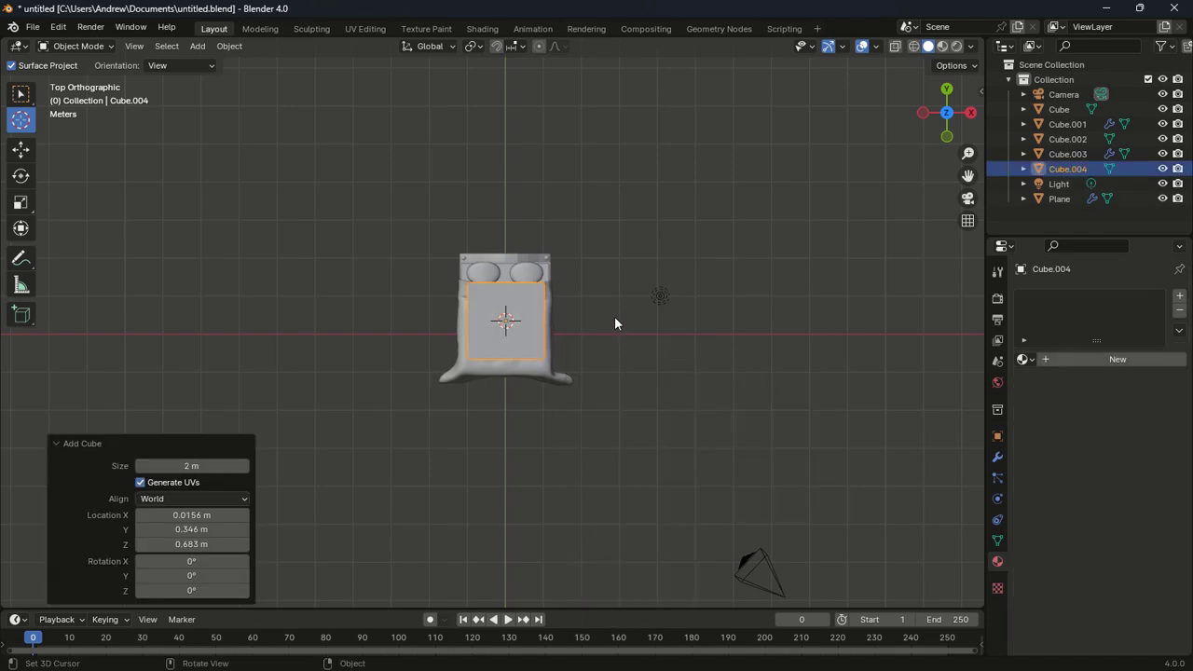
# Scale the cube up around the bed, with X-ray on to see inside
pyautogui.press('s')
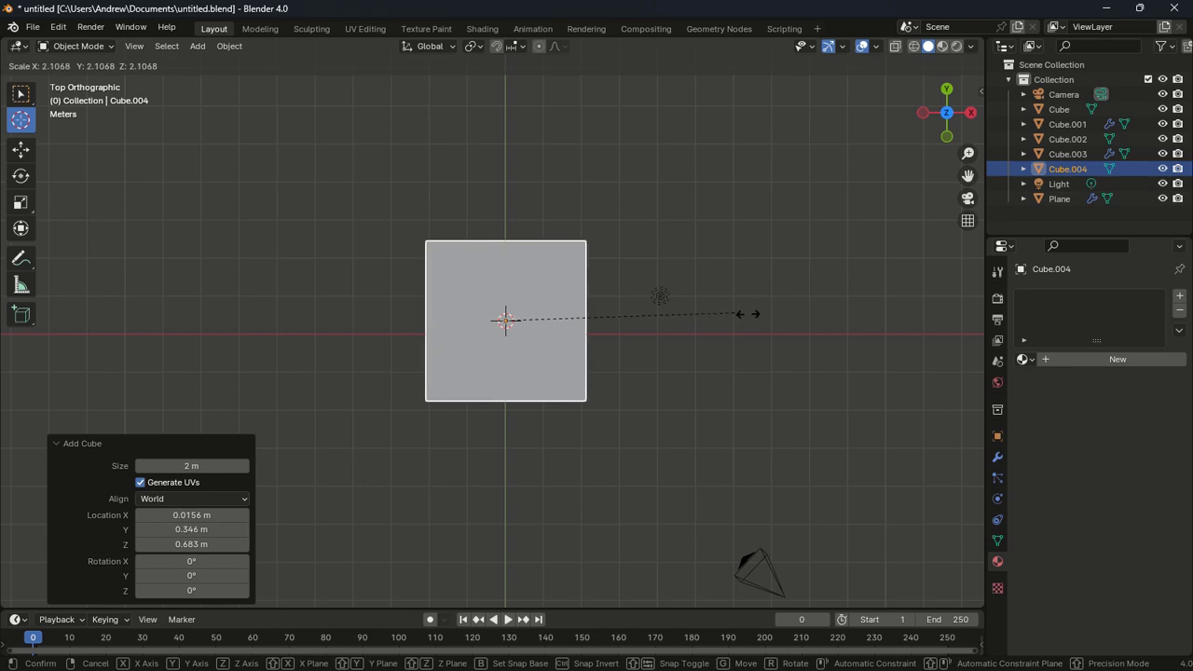
pyautogui.click(788, 317)
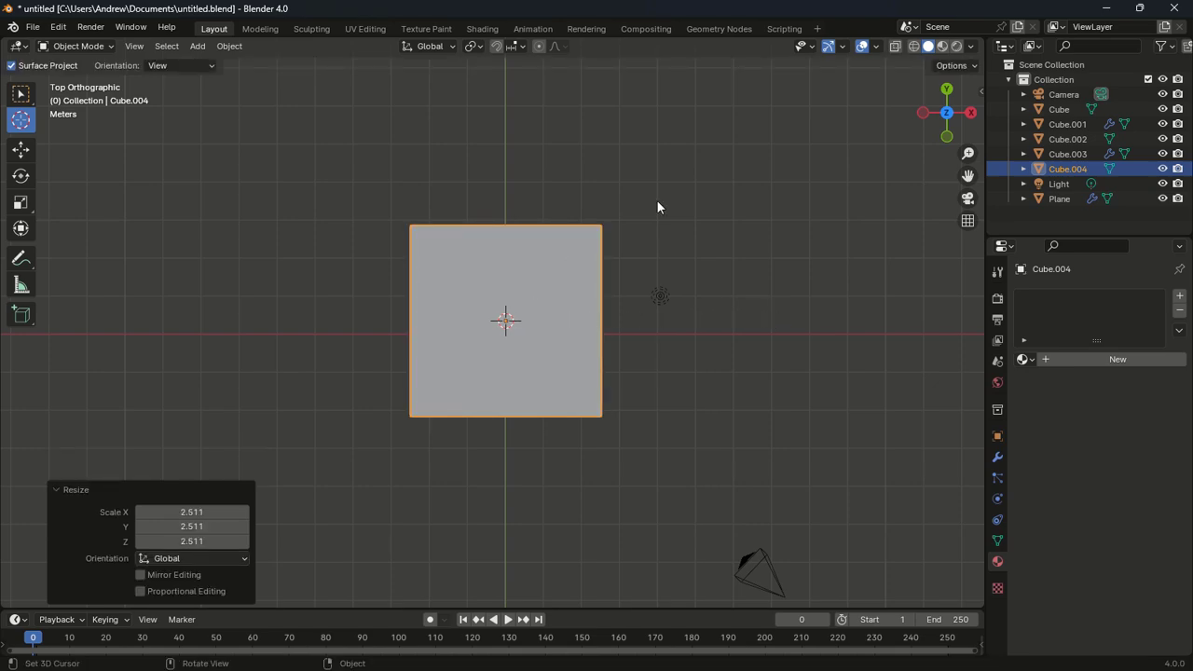
pyautogui.click(895, 47)
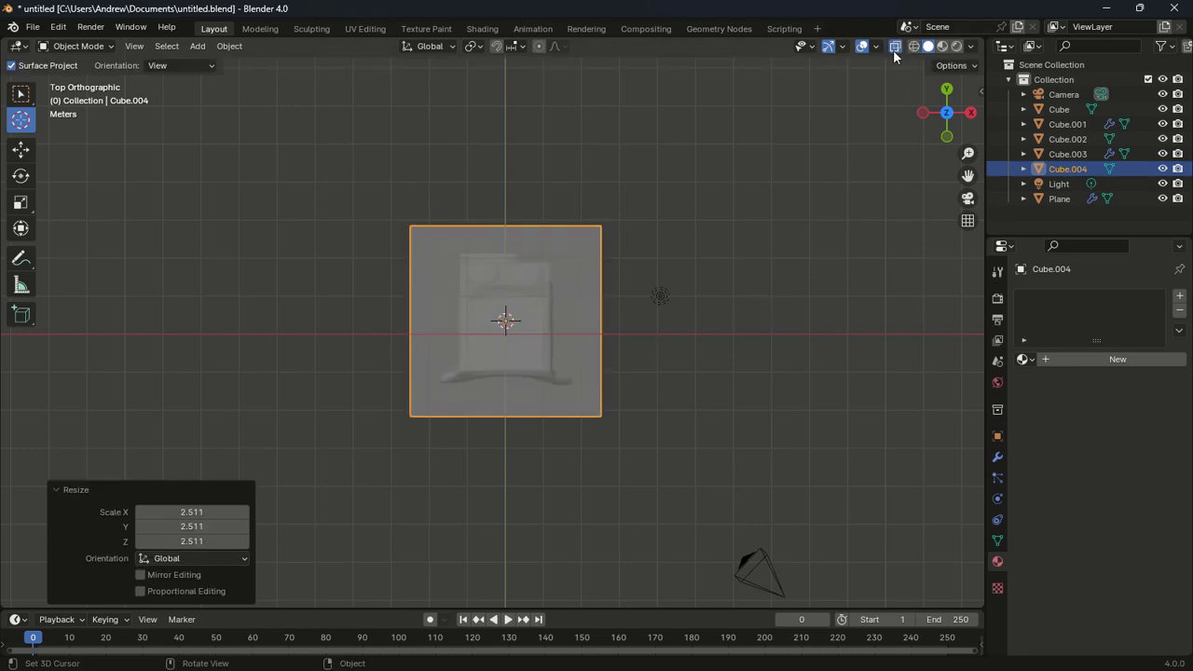
pyautogui.press('s')
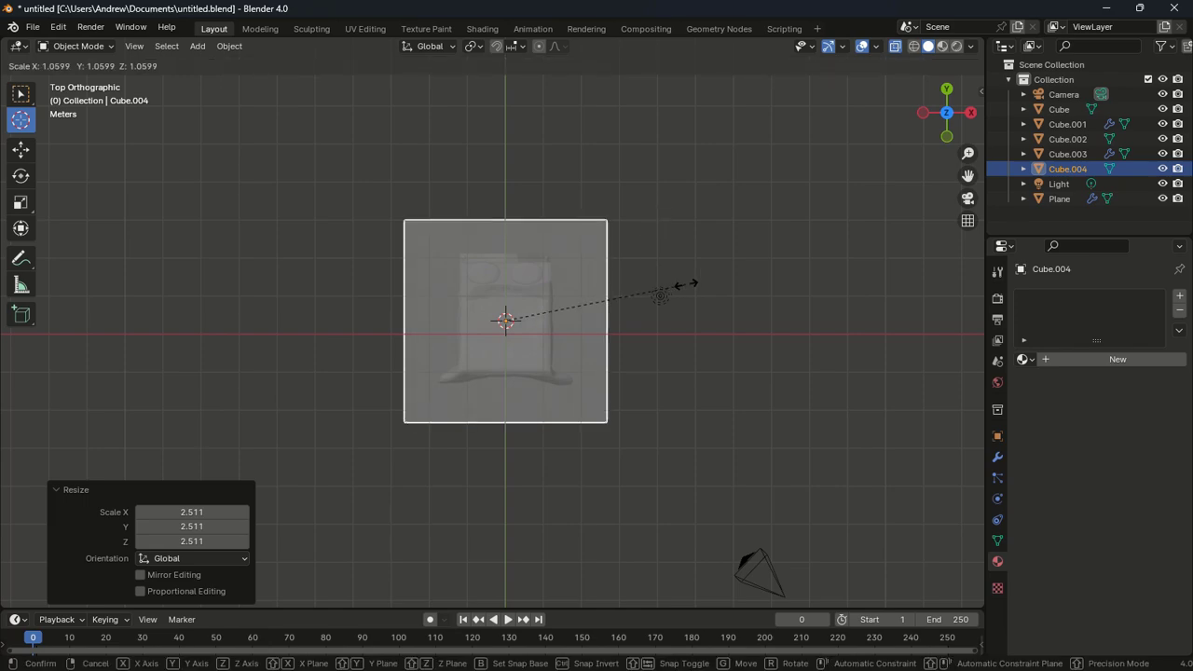
pyautogui.click(690, 285)
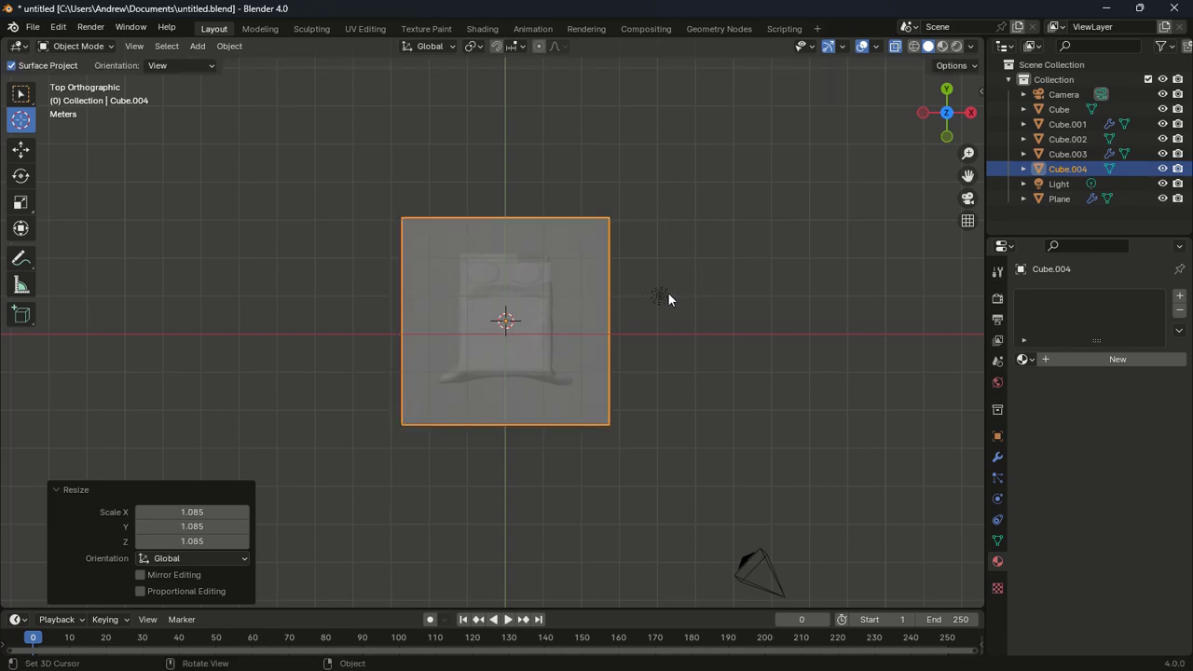
# Shift the cube slightly along Y and raise it over the bed to Z 1.2941 m
pyautogui.press('g')
pyautogui.press('z')
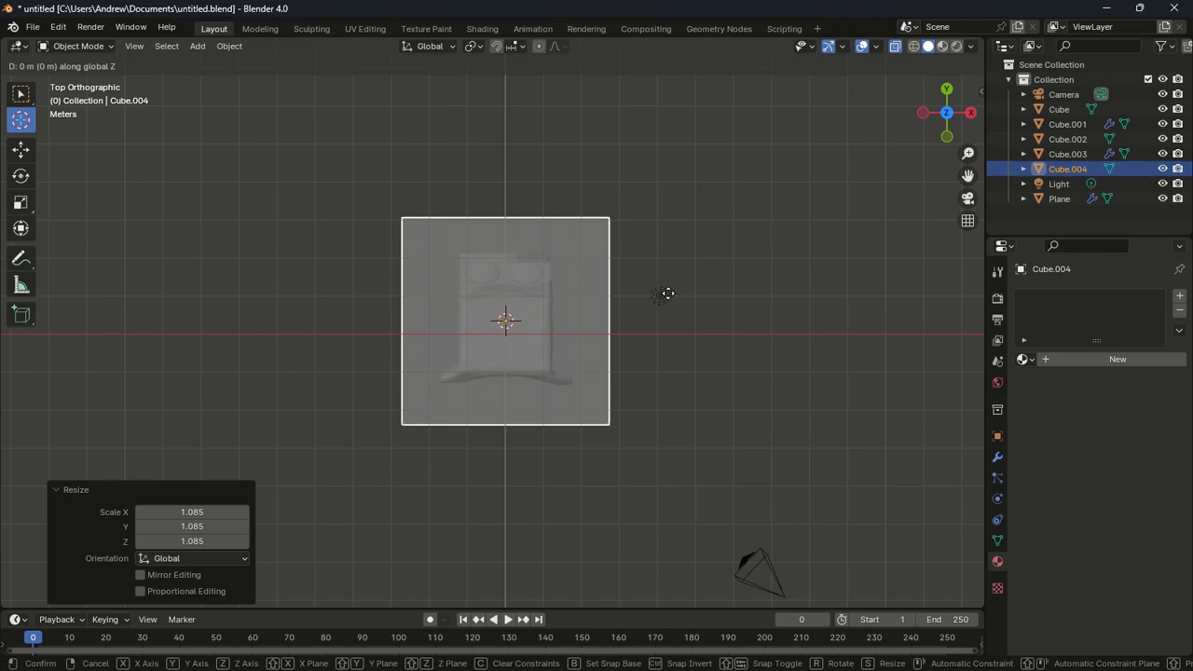
pyautogui.press('y')
pyautogui.click(668, 302)
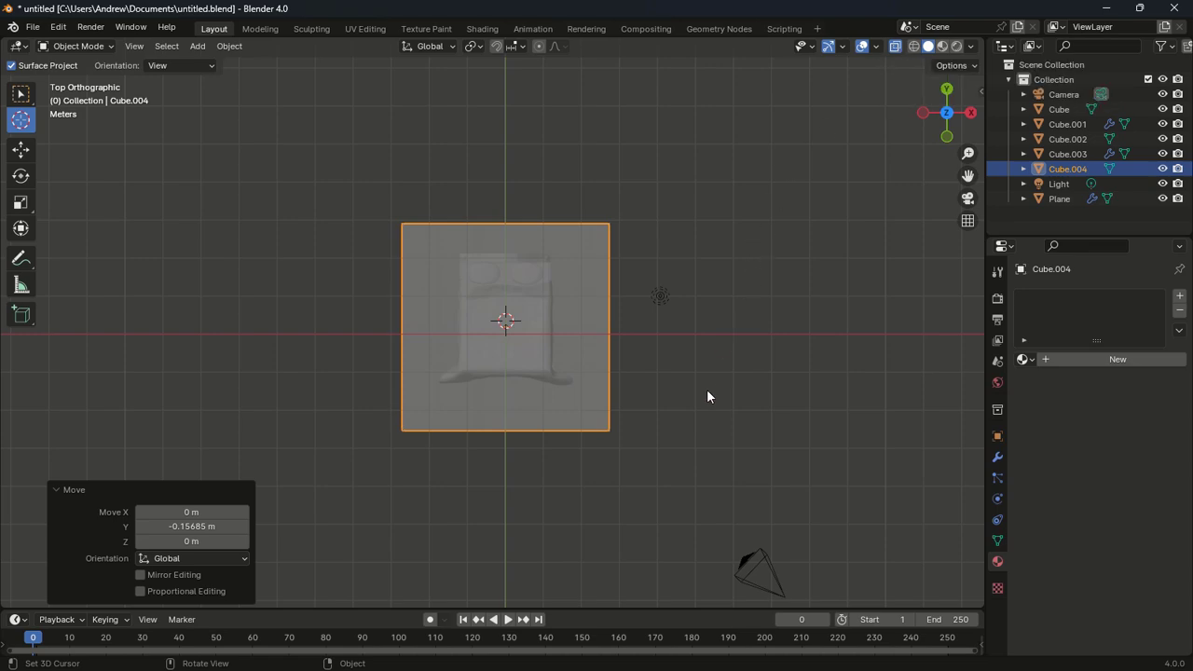
pyautogui.press('KP_1')
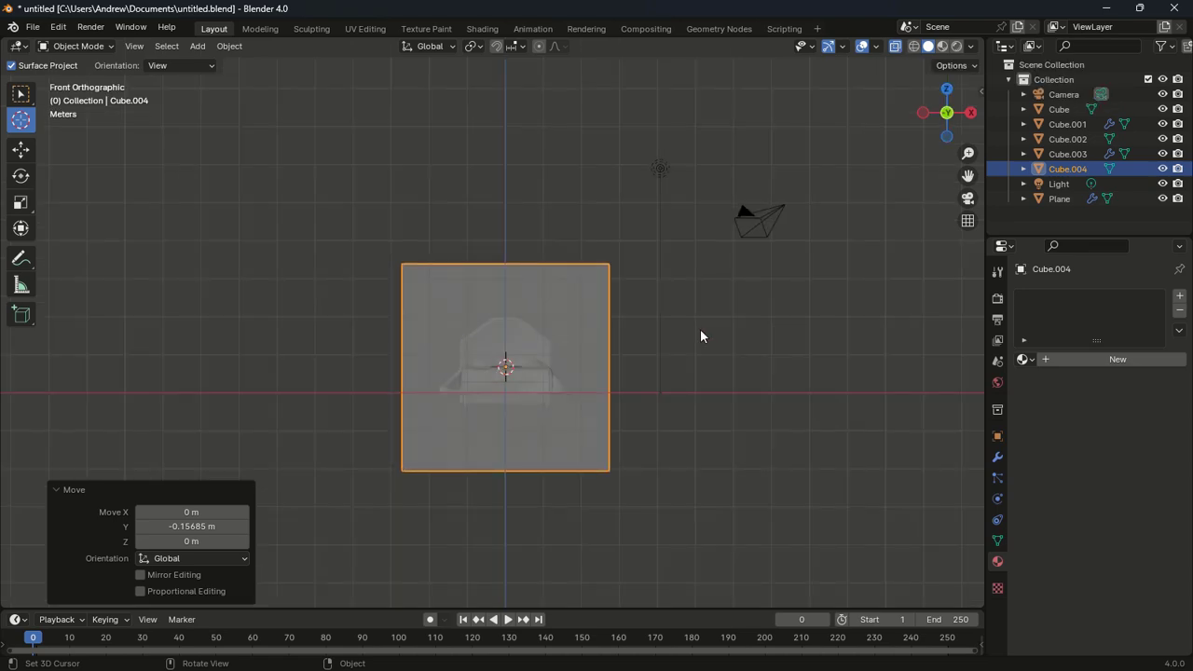
pyautogui.press('g')
pyautogui.press('z')
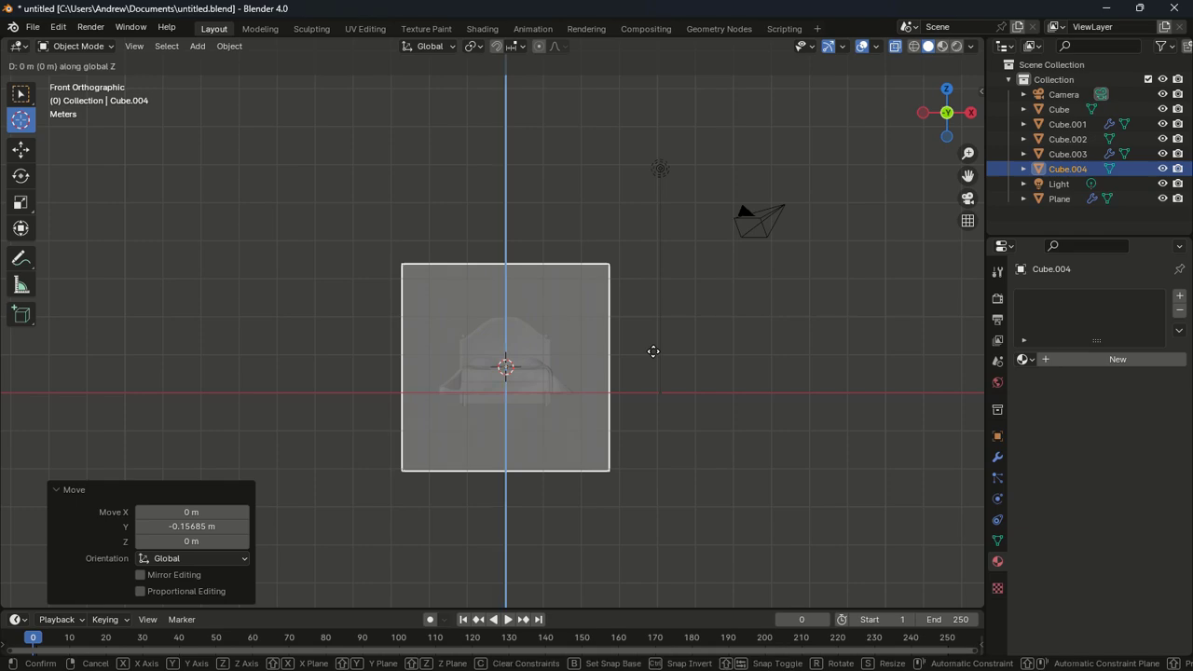
pyautogui.click(668, 302)
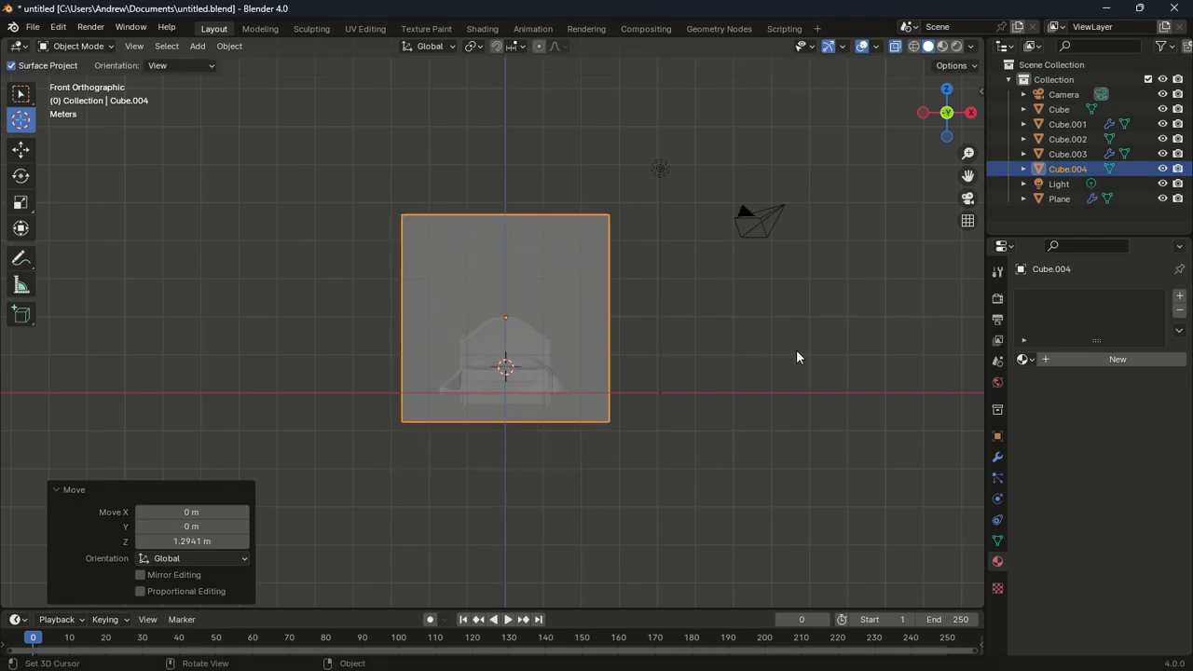
# Turn X-ray off and enter Edit Mode on Cube.004
pyautogui.click(895, 49)
pyautogui.moveTo(693, 218); pyautogui.dragTo(737, 227, button='middle')
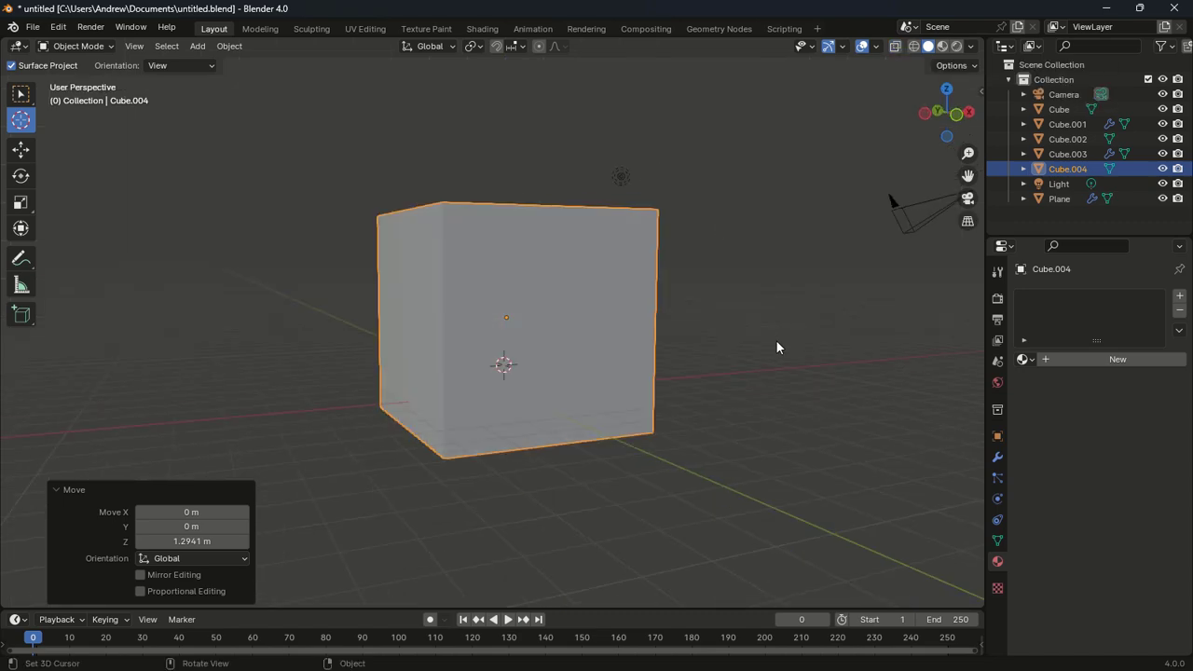
pyautogui.moveTo(775, 339); pyautogui.dragTo(783, 389, button='middle')
pyautogui.press('Tab')
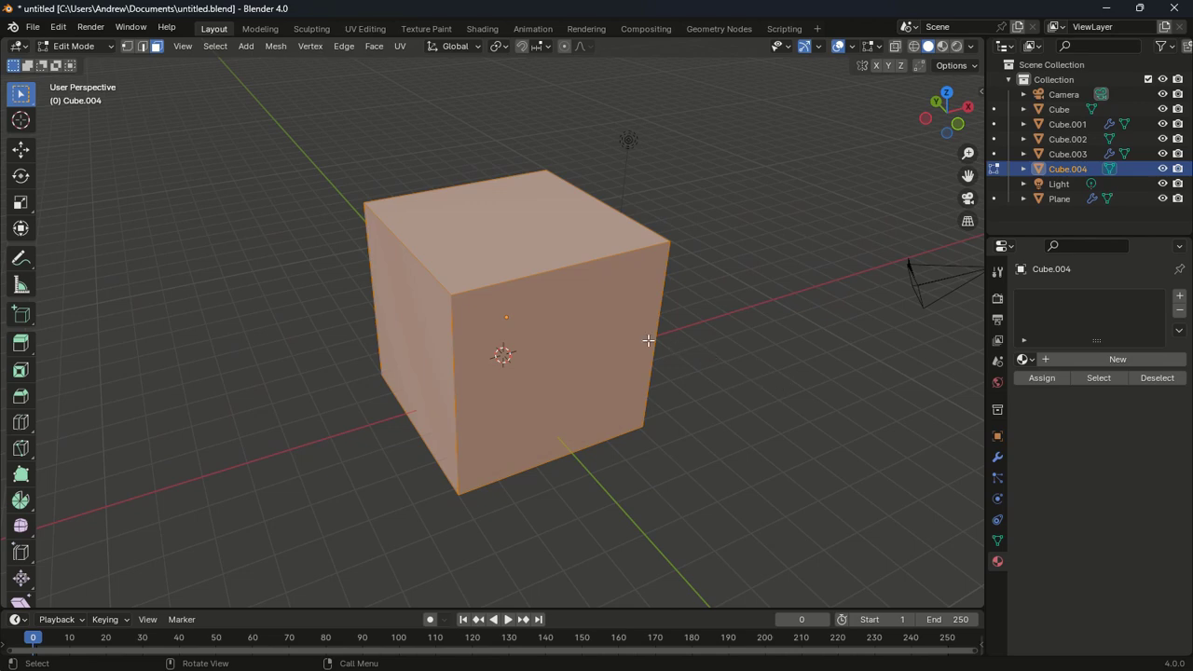
# Delete the cube's left, front and top faces
pyautogui.click(419, 298)
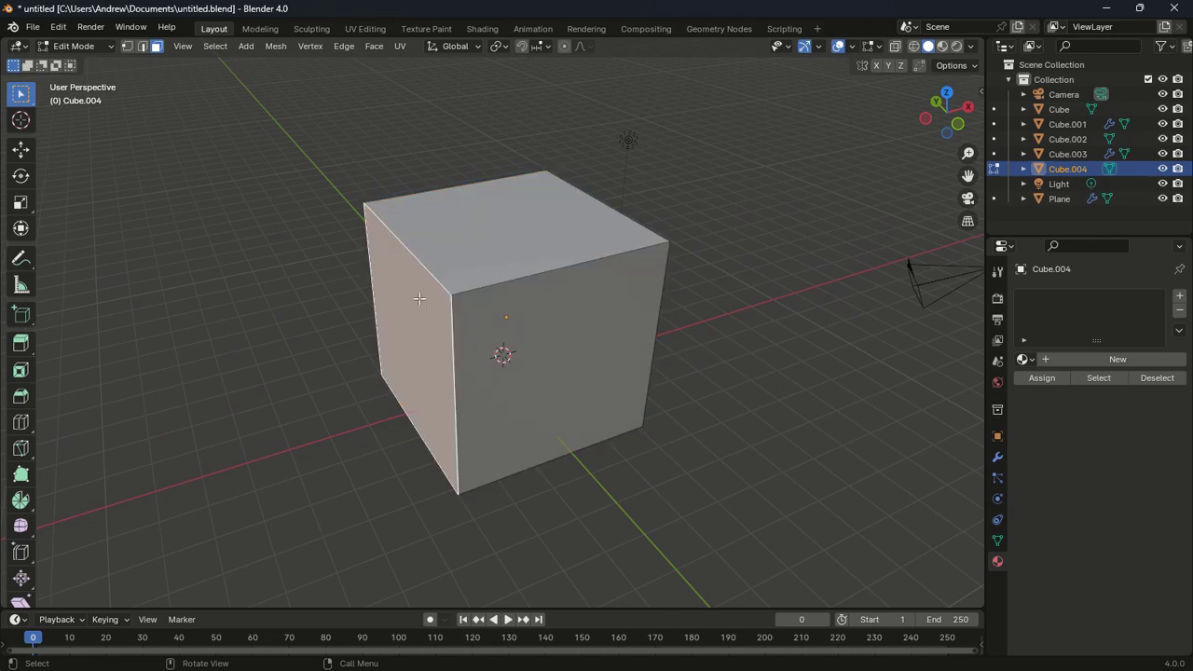
pyautogui.keyDown('shift'); pyautogui.click(501, 312); pyautogui.keyUp('shift')
pyautogui.keyDown('shift'); pyautogui.click(481, 237); pyautogui.keyUp('shift')
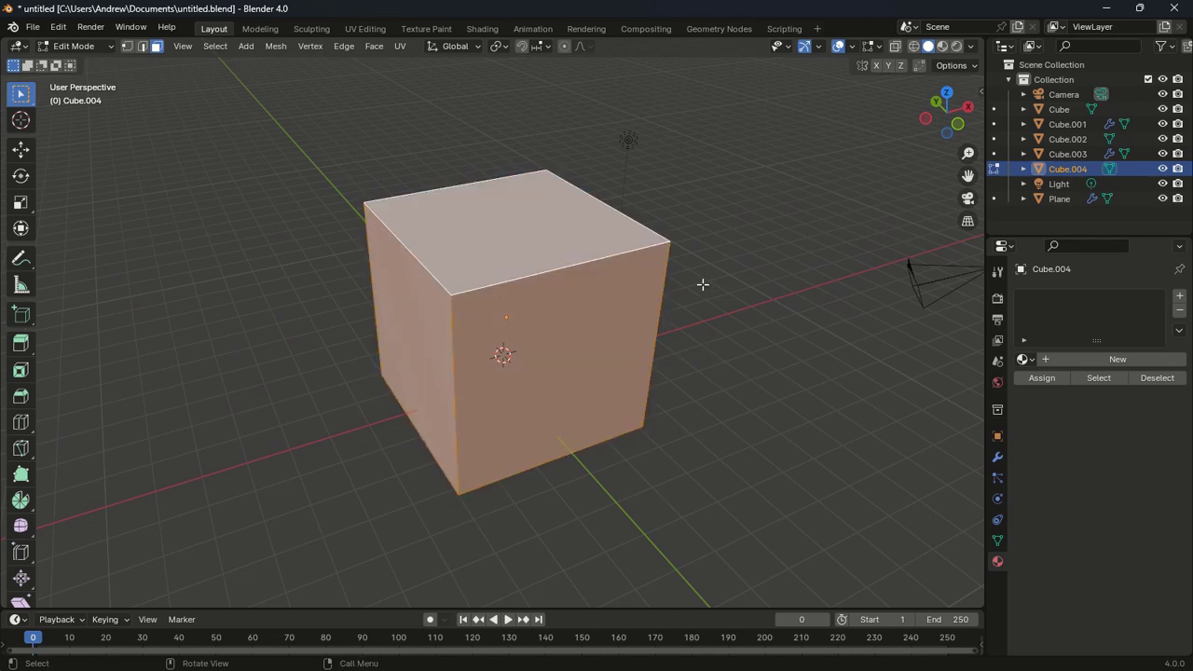
pyautogui.press('x')
pyautogui.click(702, 282)
# Select the room's floor face and orbit around the open room
pyautogui.moveTo(703, 285)
pyautogui.mouseDown(button='middle')
pyautogui.moveTo(690, 408)
pyautogui.moveTo(650, 295)
pyautogui.moveTo(724, 194)
pyautogui.moveTo(696, 221)
pyautogui.moveTo(682, 277)
pyautogui.mouseUp(button='middle')
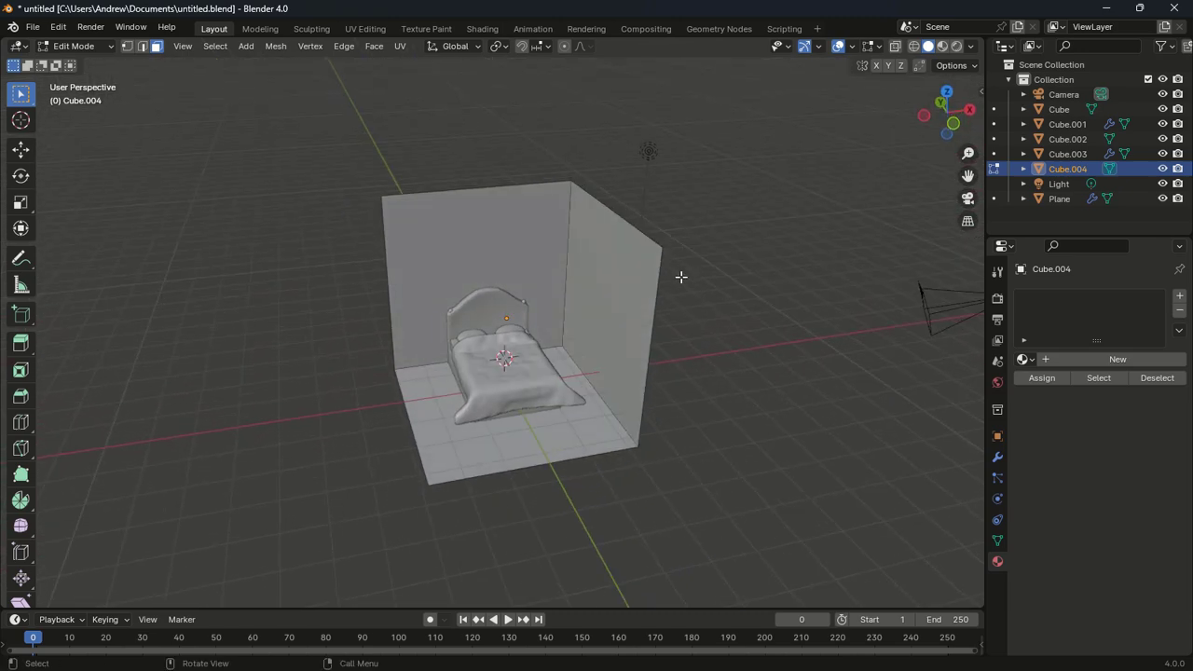
pyautogui.click(448, 401)
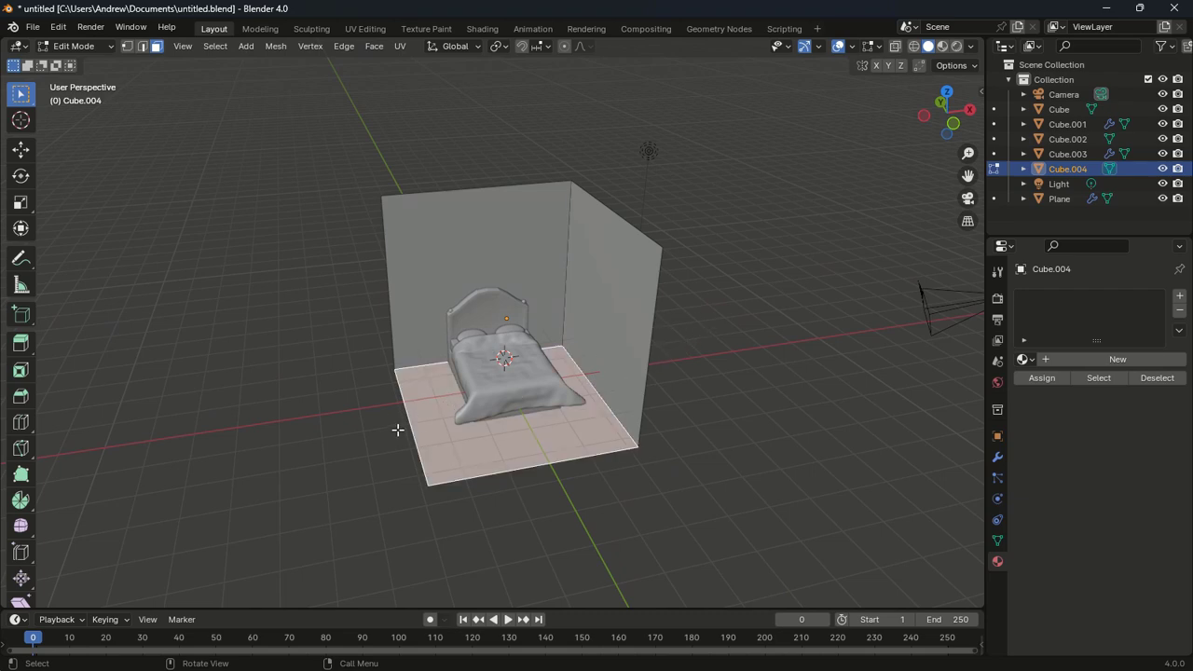
pyautogui.moveTo(660, 401); pyautogui.dragTo(658, 439, button='middle')
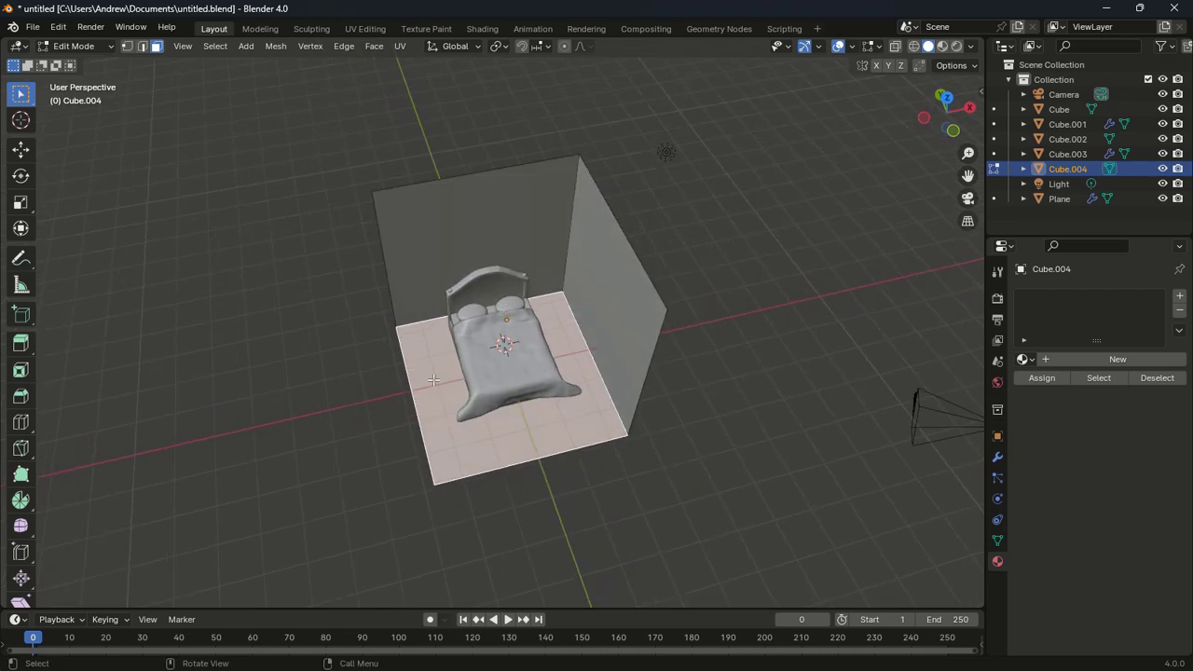
pyautogui.moveTo(434, 380); pyautogui.dragTo(494, 362, button='middle')
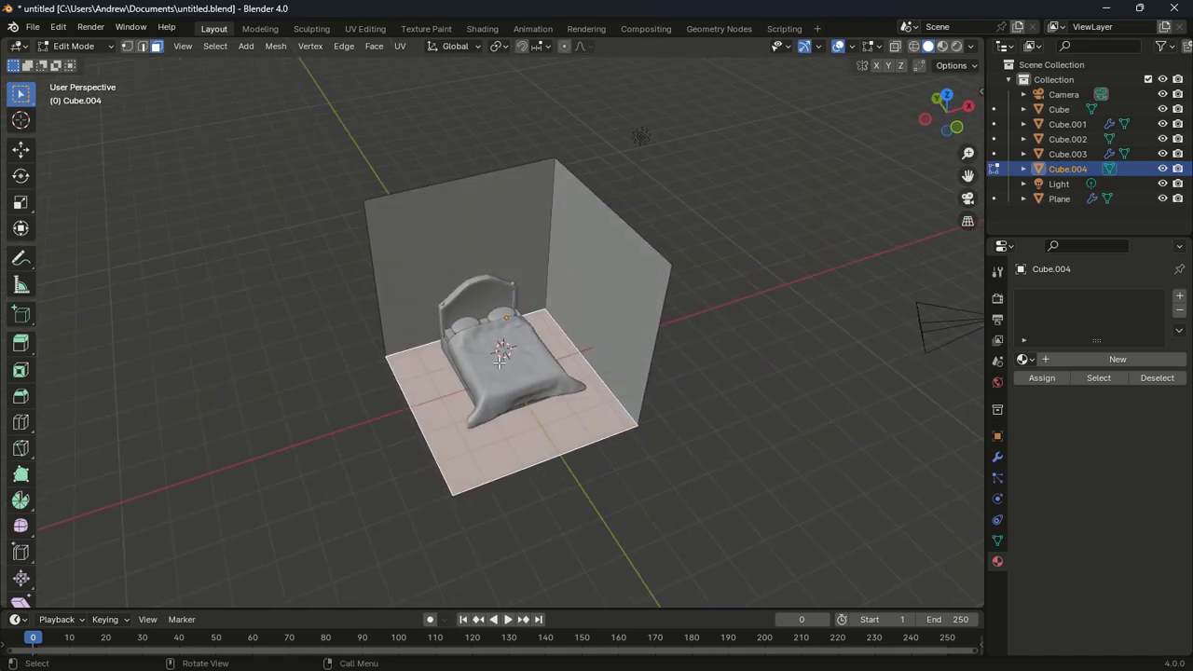
# Extrude the floor 0.218 m downward into a slab and place the 3D cursor left of the room
pyautogui.press('g')
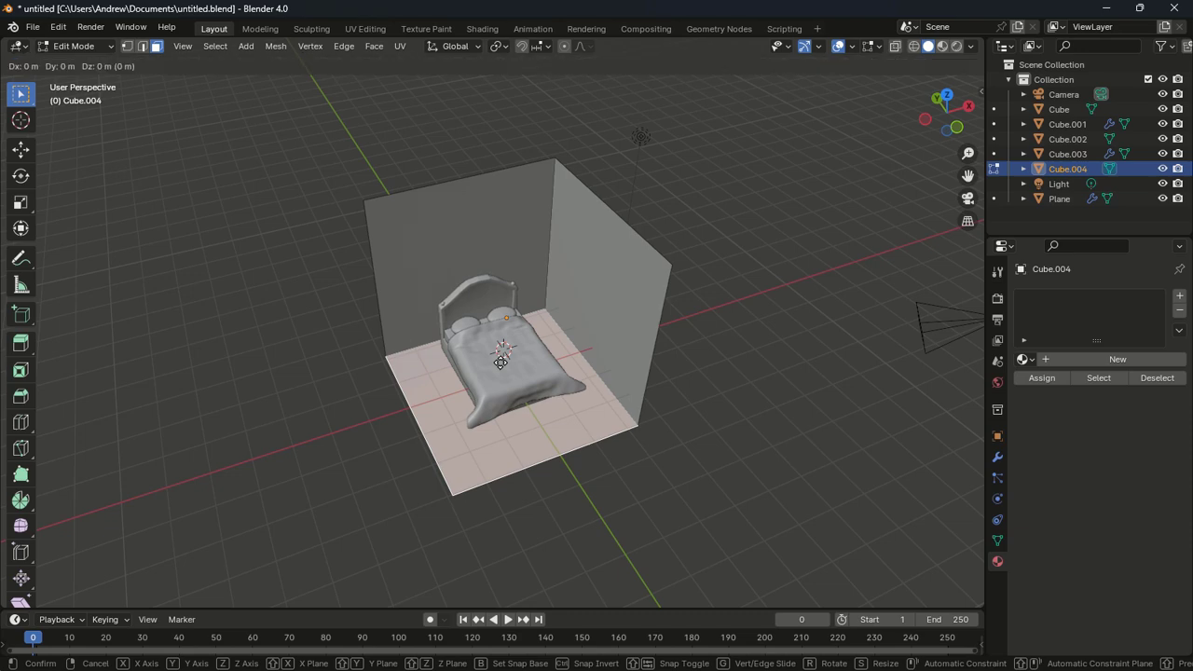
pyautogui.click(501, 362)
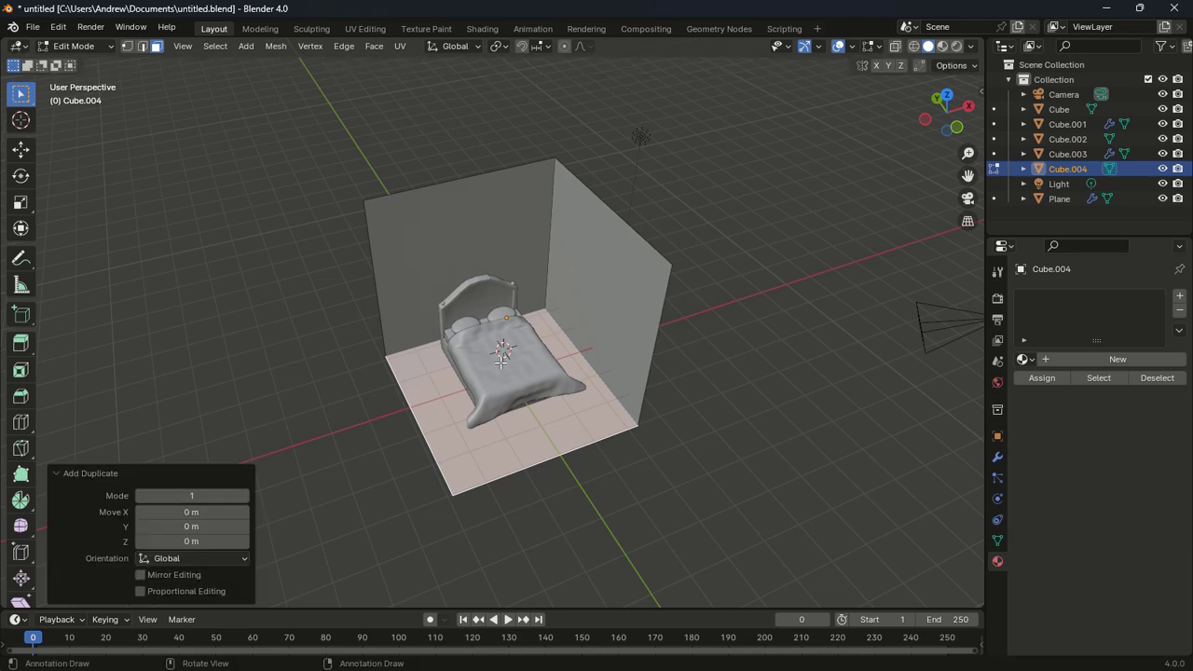
pyautogui.press('e')
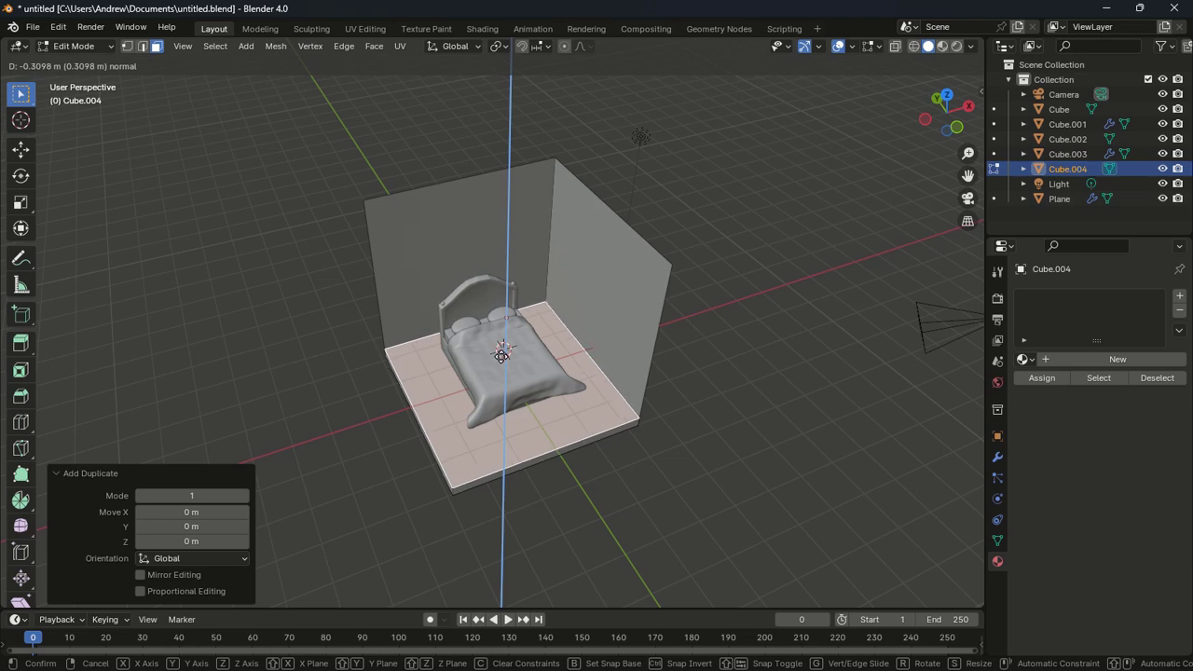
pyautogui.click(504, 349)
pyautogui.moveTo(504, 350)
pyautogui.mouseDown(button='middle')
pyautogui.moveTo(494, 307)
pyautogui.moveTo(480, 365)
pyautogui.mouseUp(button='middle')
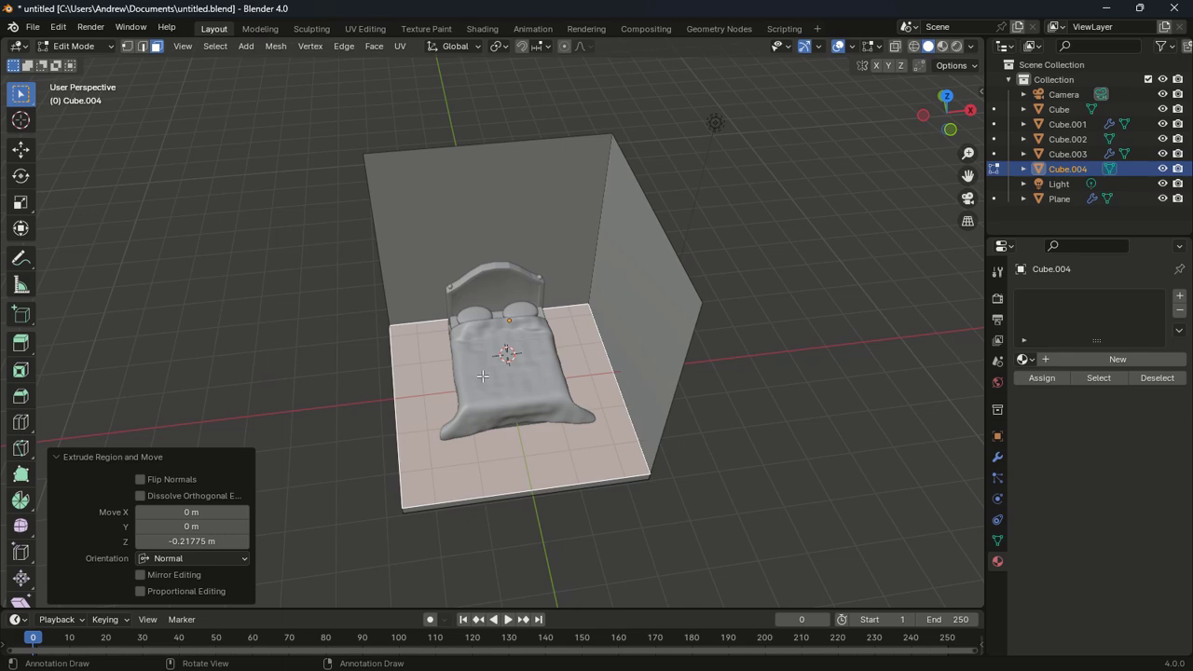
pyautogui.click(20, 120)
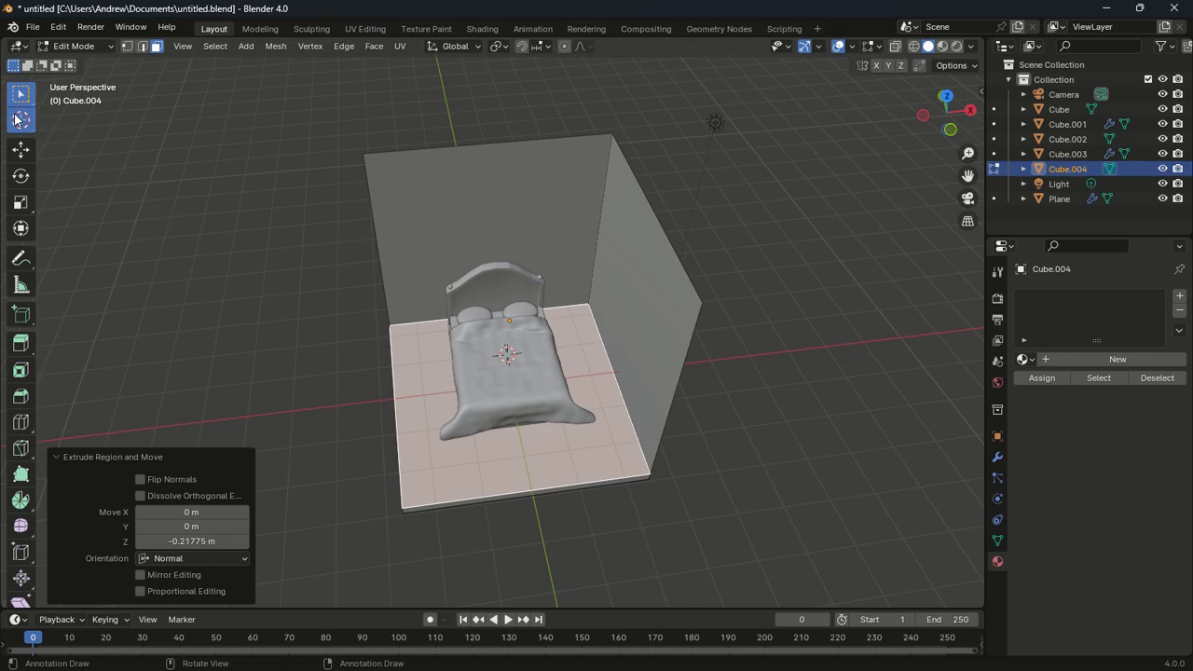
pyautogui.click(220, 305)
# Add a cube left of the room and separate it into its own object, Cube.005
pyautogui.hotkey('shift', 'a')
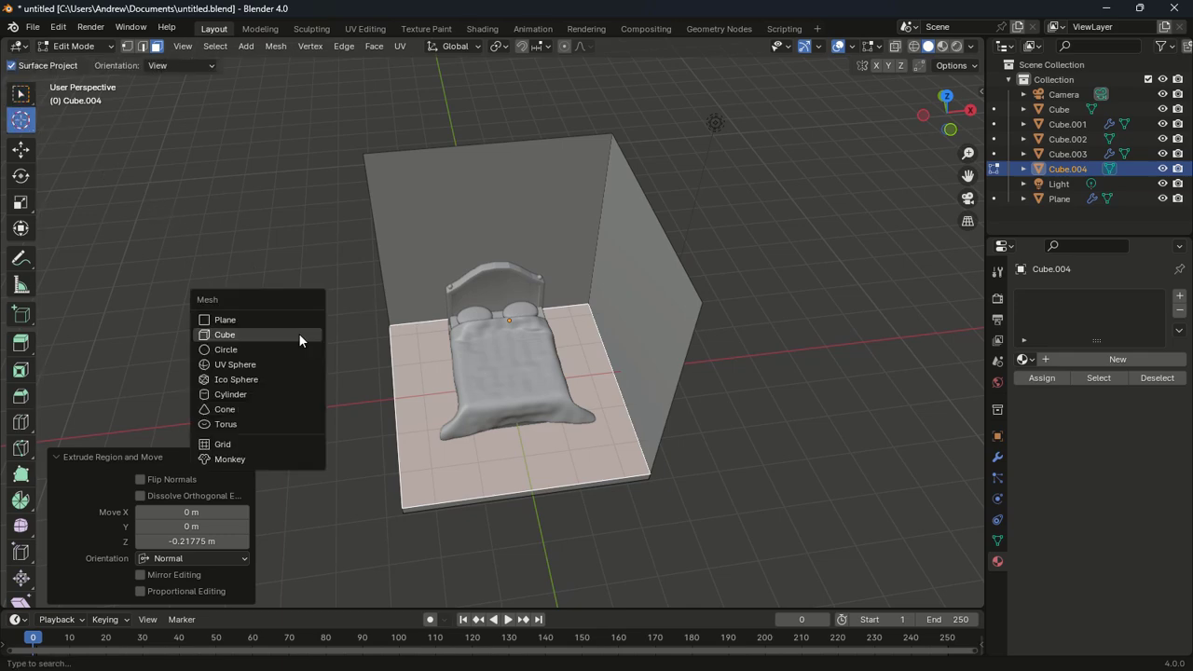
pyautogui.click(300, 335)
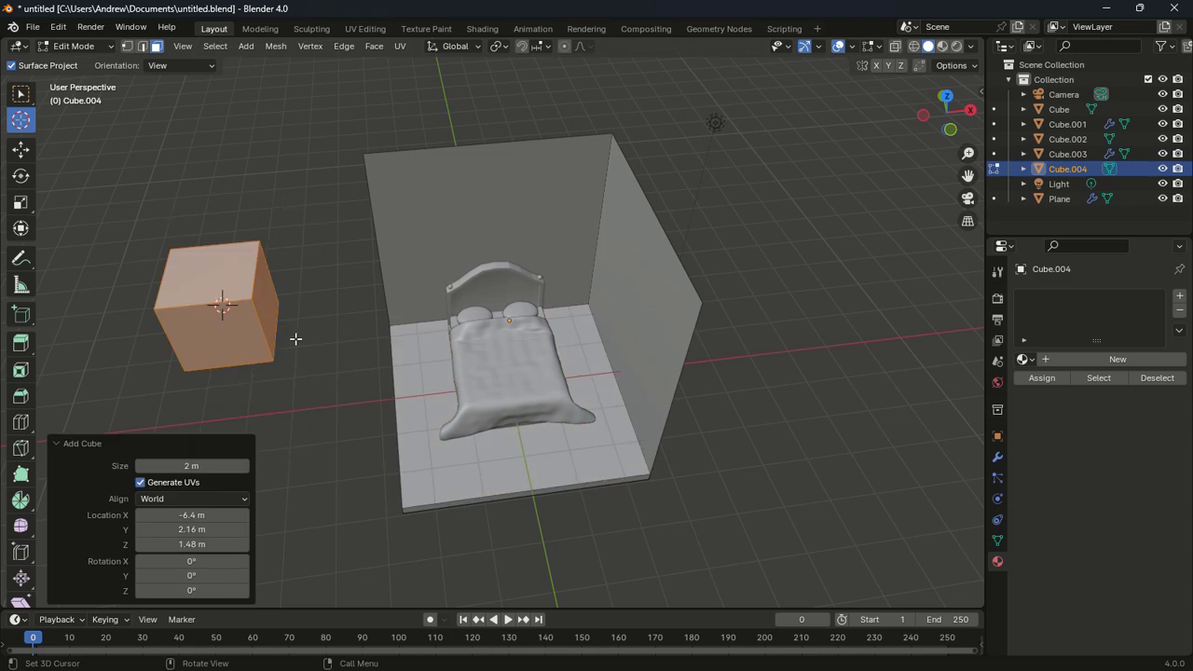
pyautogui.press('p')
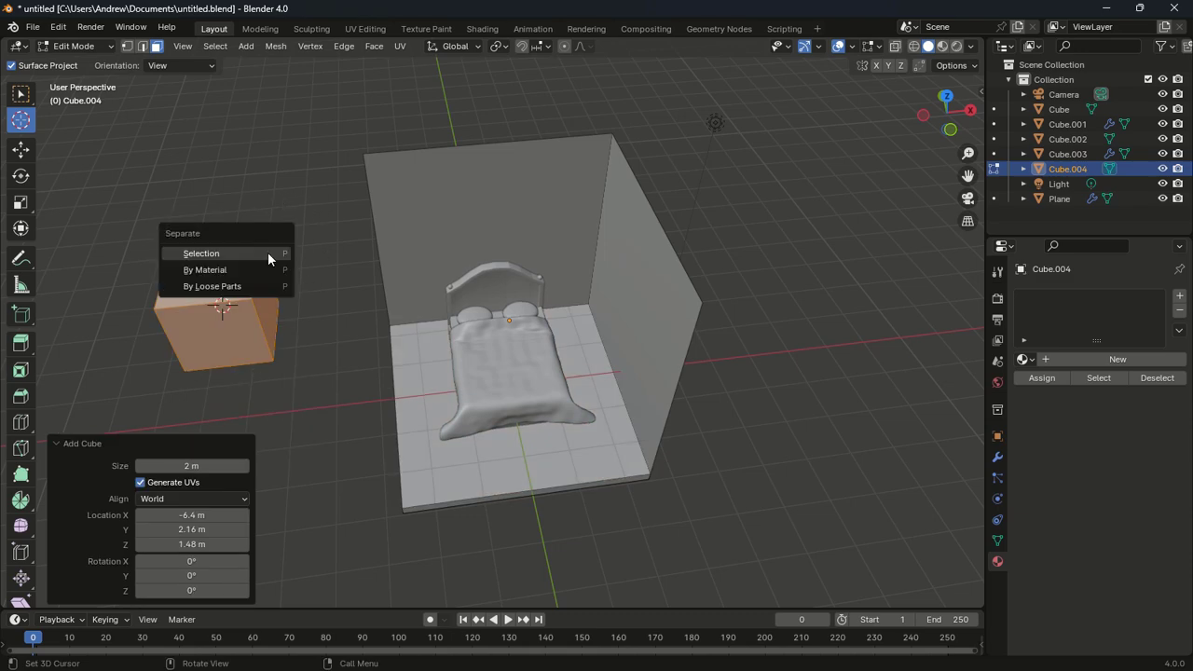
pyautogui.click(268, 253)
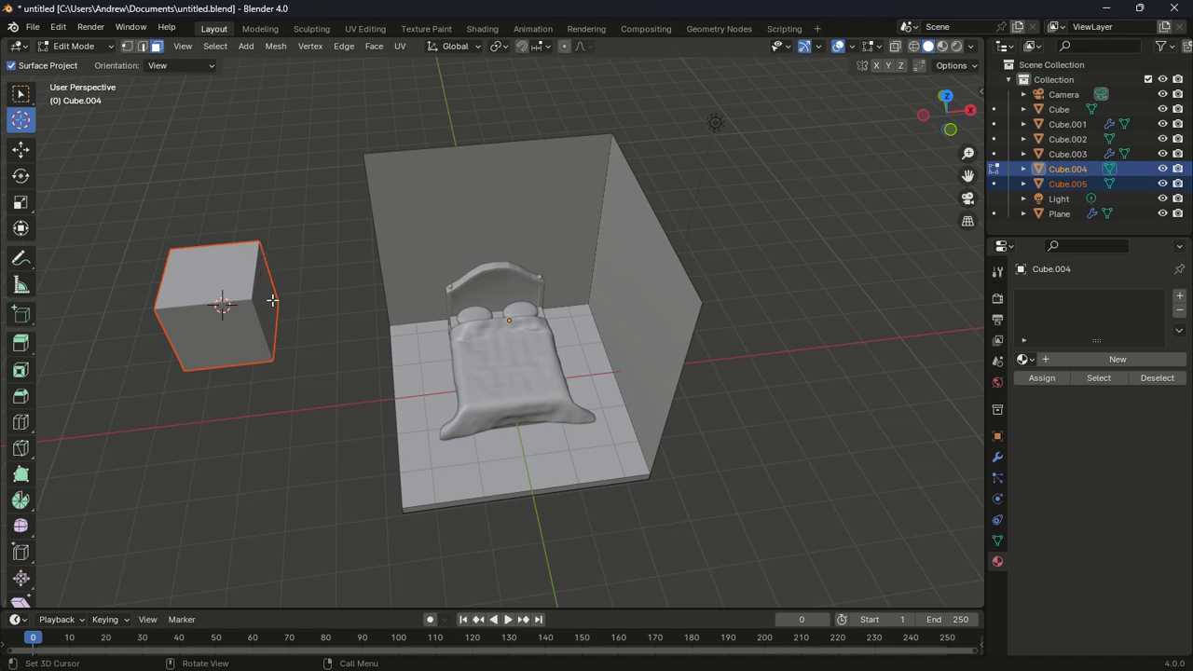
# Return to Object Mode and select the new Cube.005 beside the room
pyautogui.press('Tab')
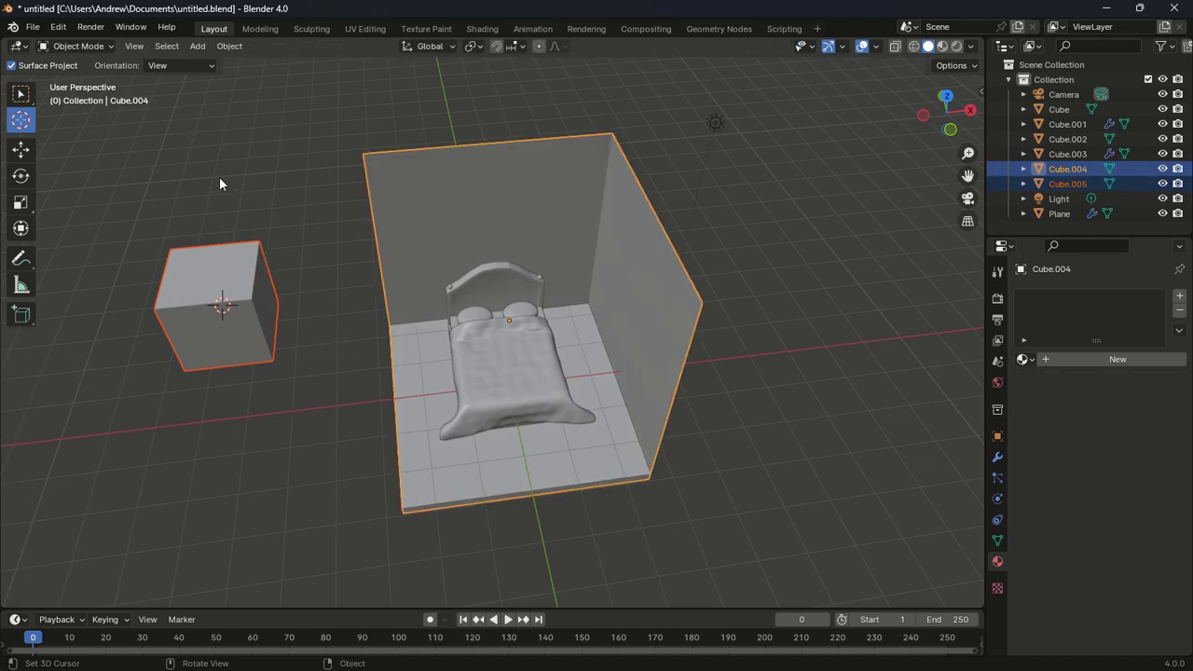
pyautogui.click(284, 205)
pyautogui.scroll(-1, 302, 210)
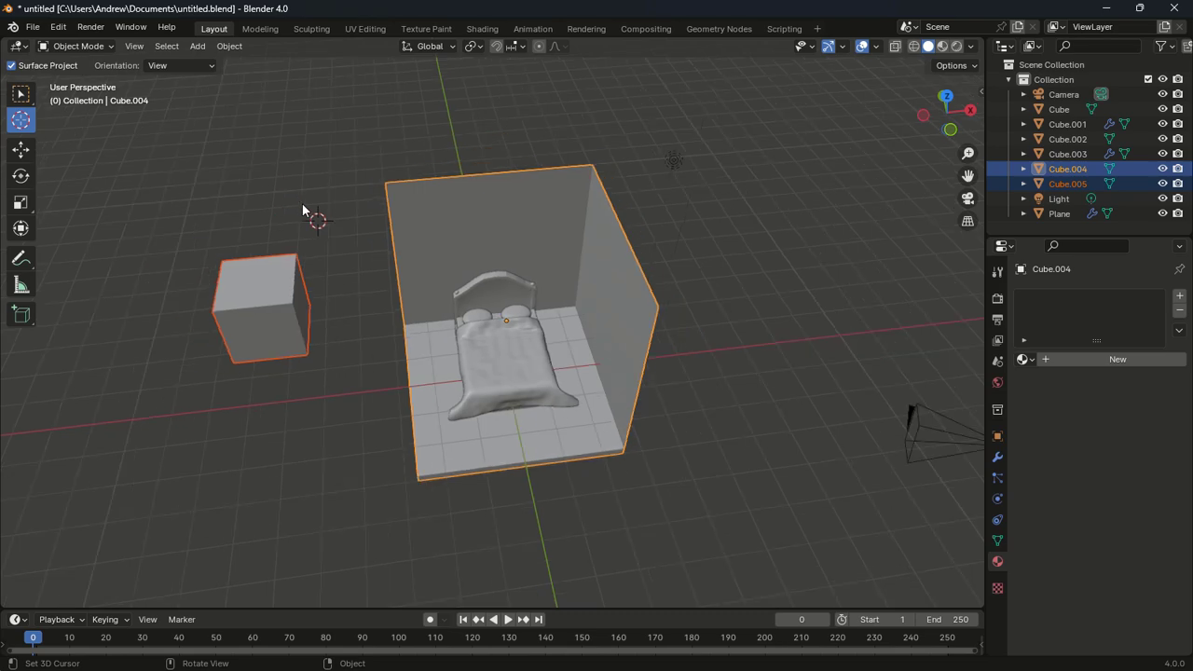
pyautogui.click(21, 94)
pyautogui.click(253, 306)
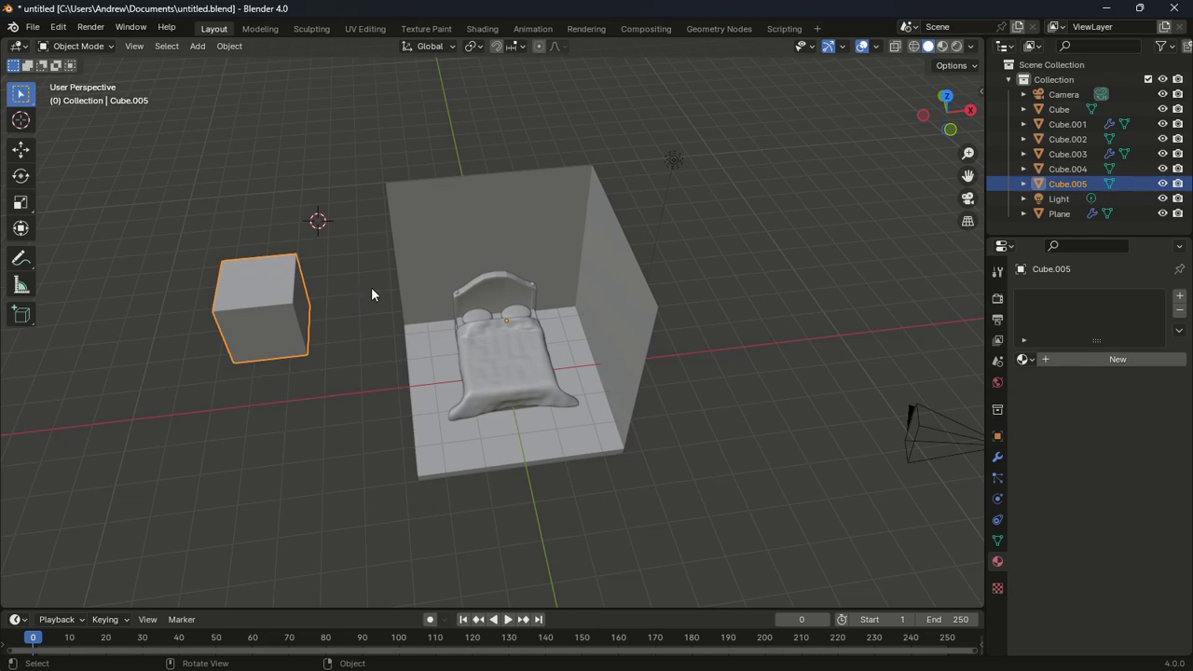
# Shorten the cube along Y and set its origin to geometry
pyautogui.press('KP_7')
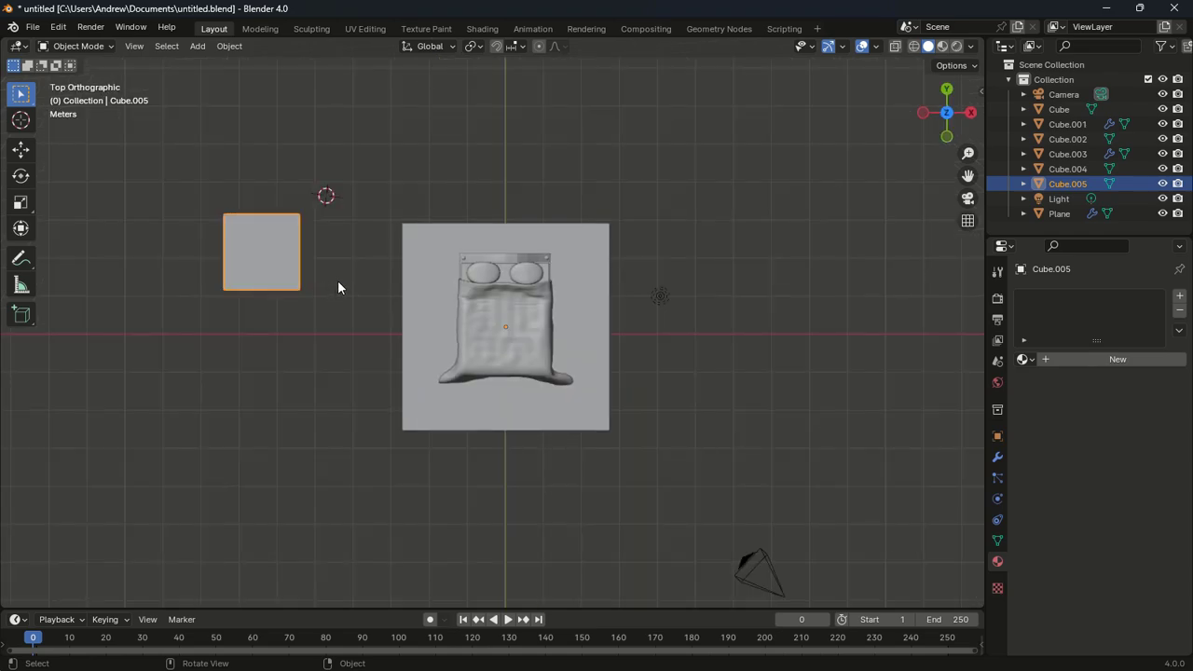
pyautogui.press('s')
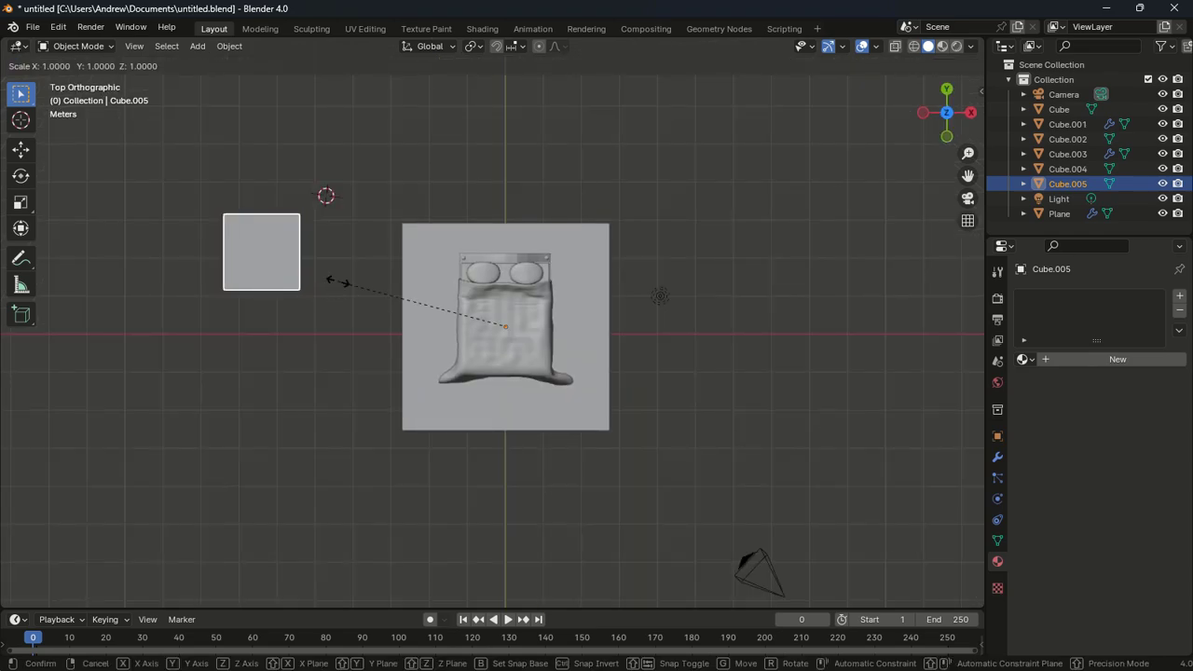
pyautogui.press('y')
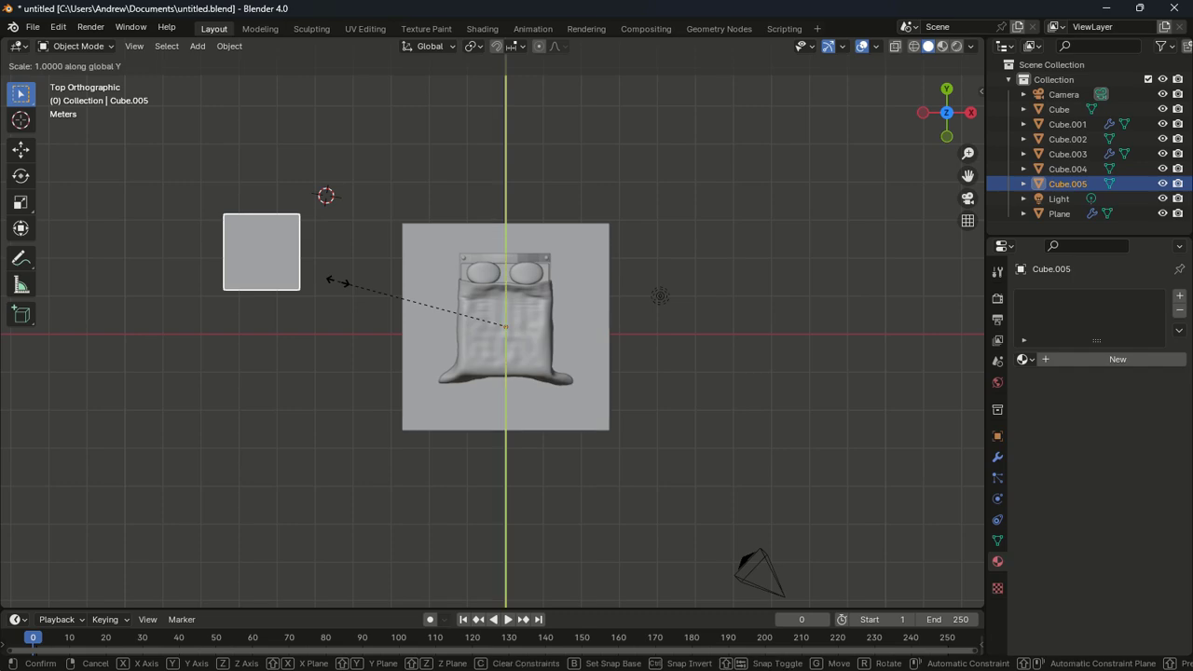
pyautogui.click(388, 307)
pyautogui.moveTo(355, 309); pyautogui.dragTo(348, 260, button='middle')
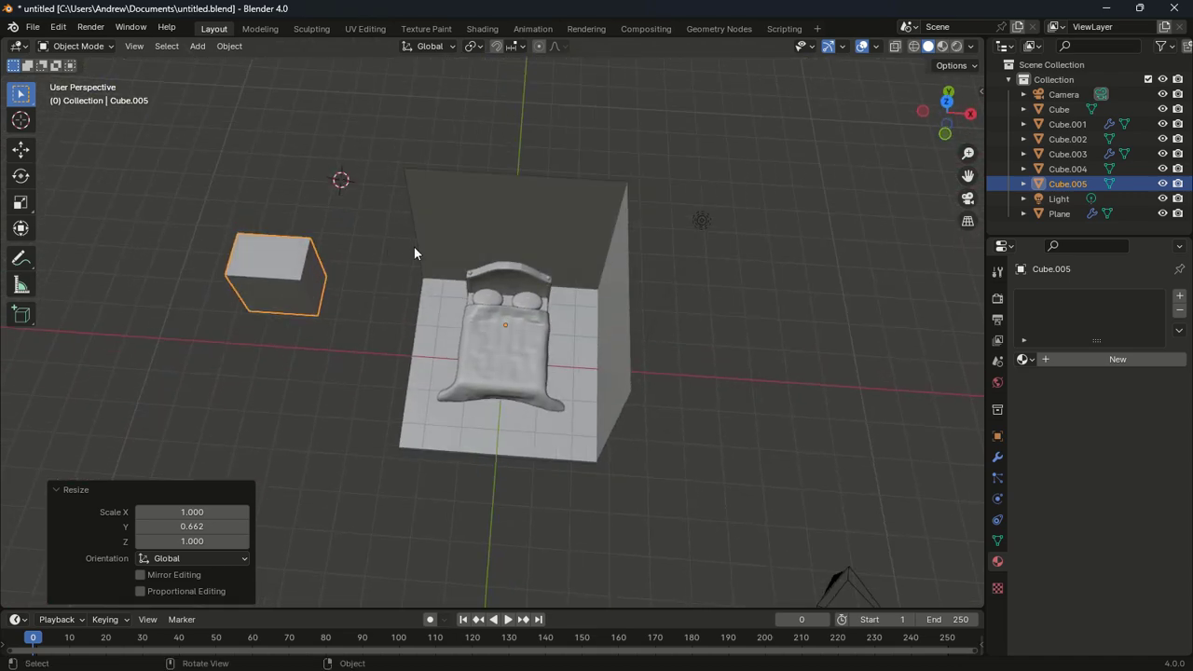
pyautogui.press('KP_7')
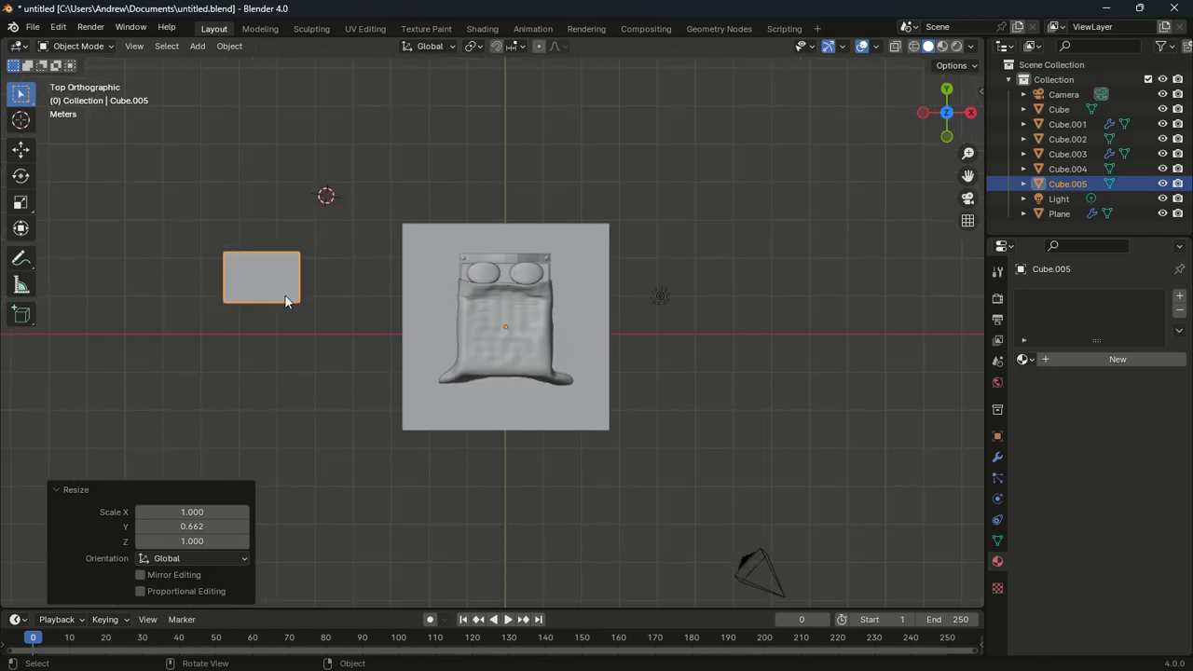
pyautogui.rightClick(285, 295)
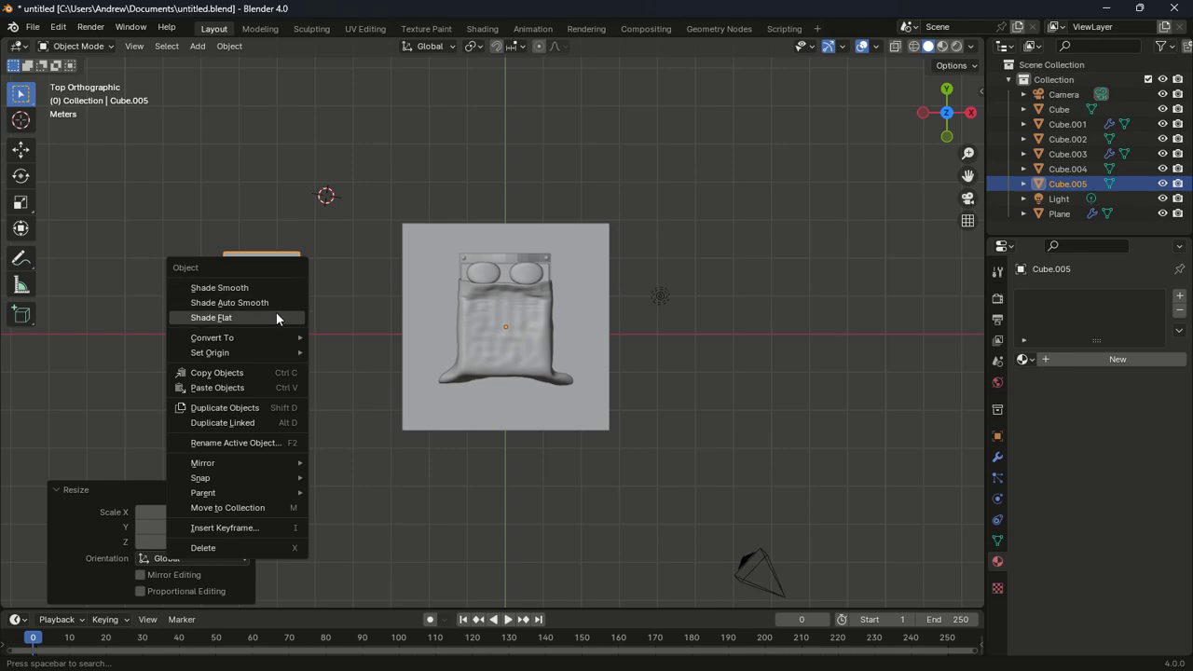
pyautogui.moveTo(269, 354)
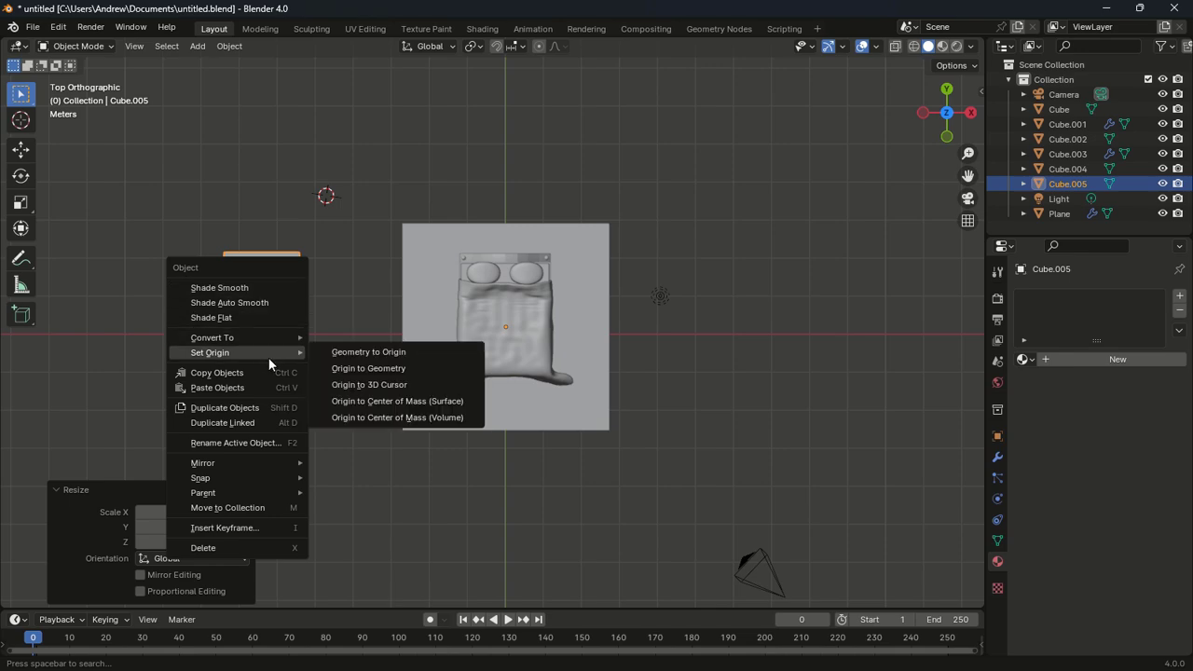
pyautogui.click(350, 367)
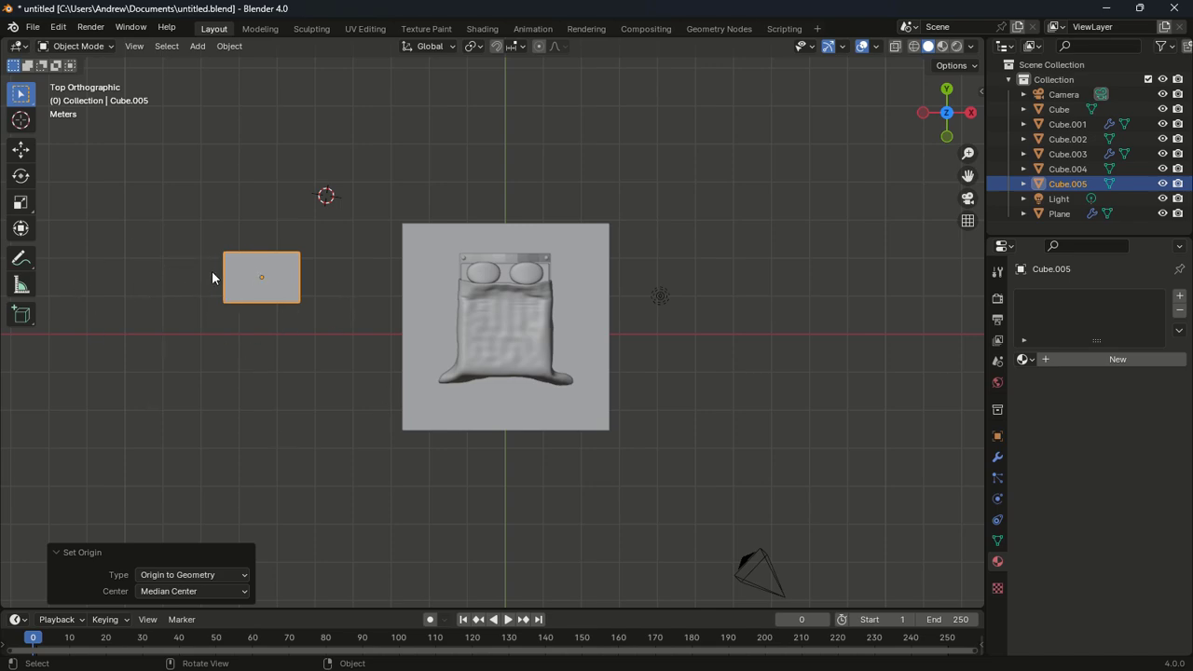
# Resize the cube along Y, narrow it along X, and flatten its height sharply
pyautogui.press('s')
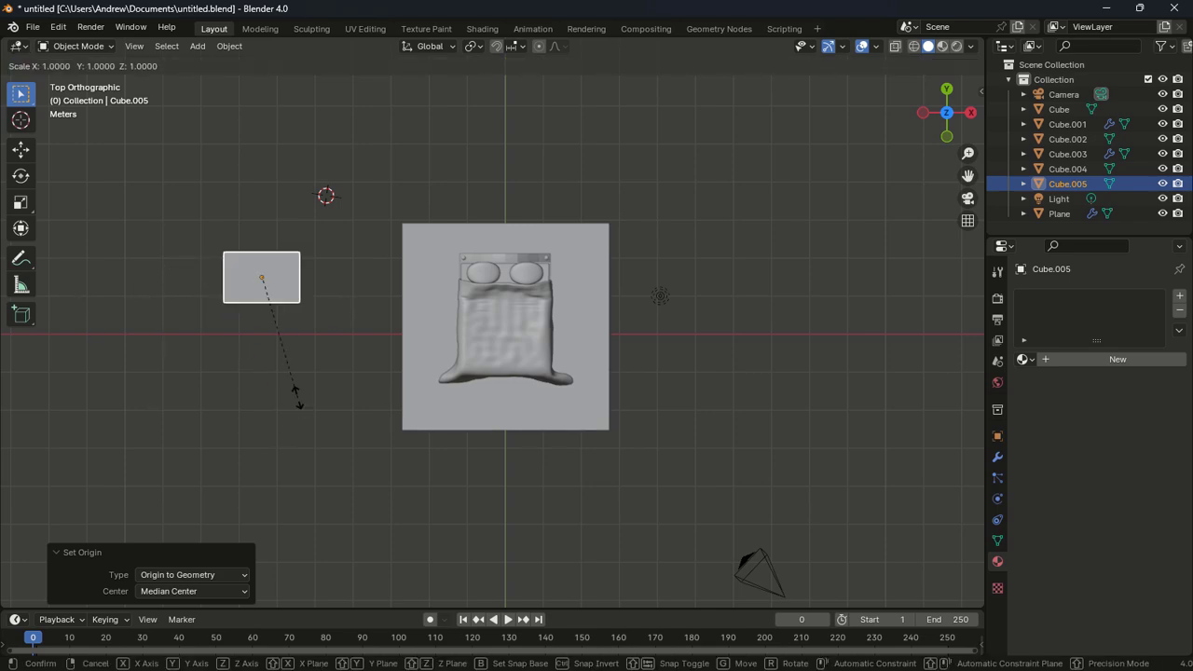
pyautogui.press('y')
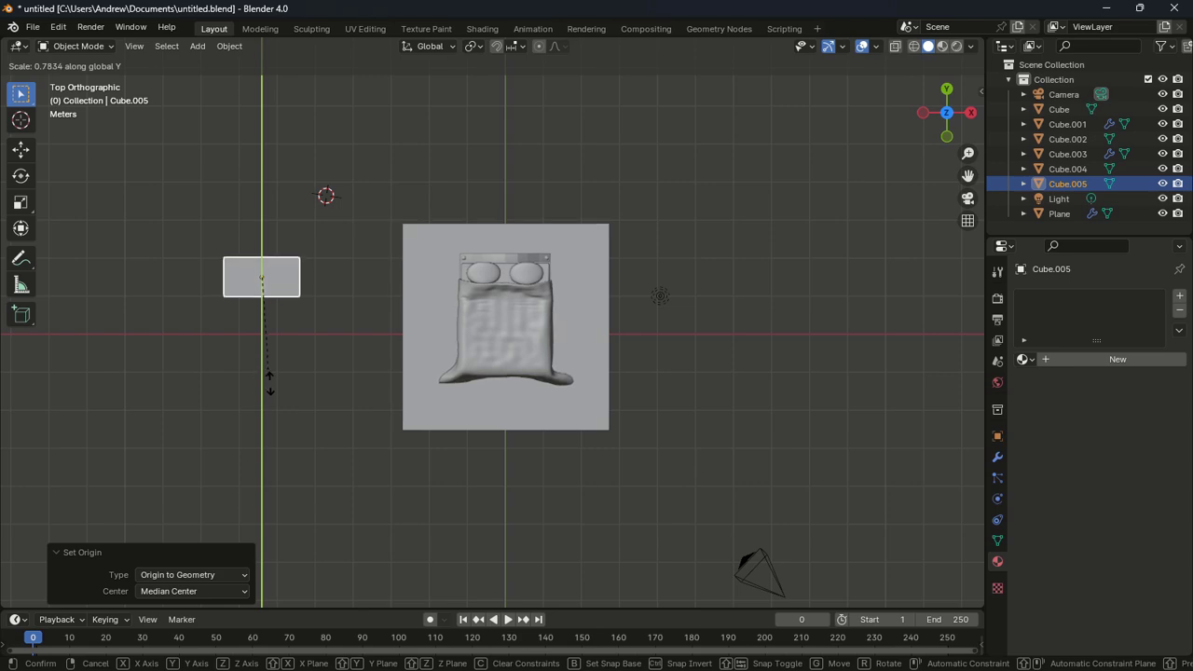
pyautogui.click(276, 533)
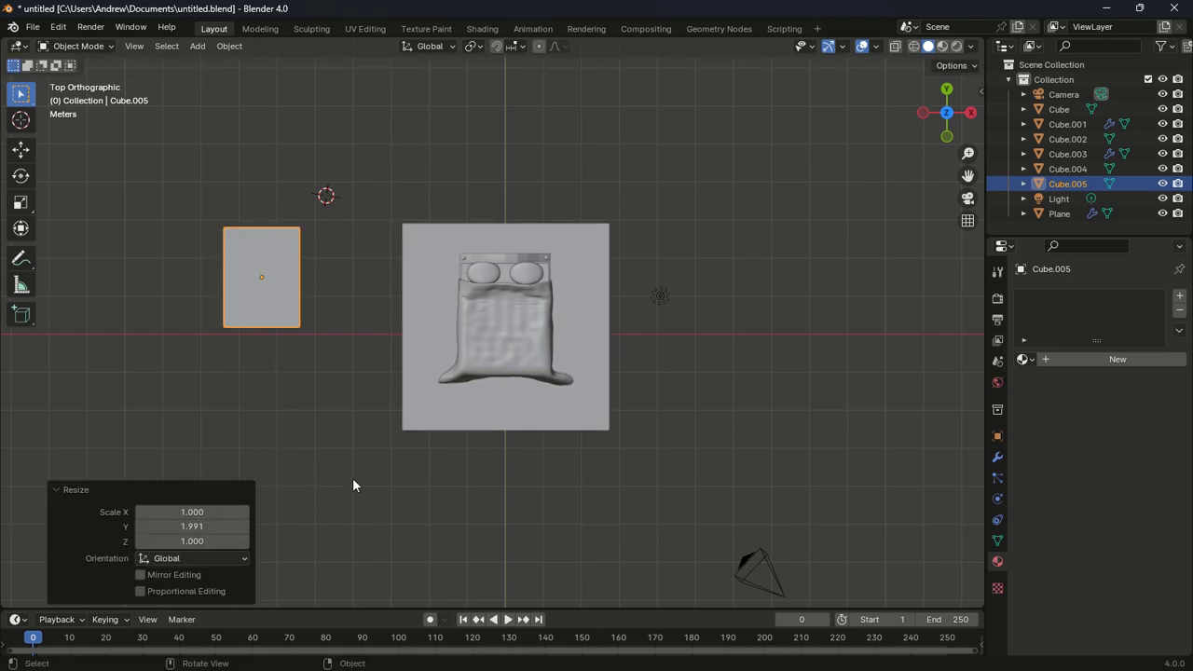
pyautogui.press('s')
pyautogui.press('y')
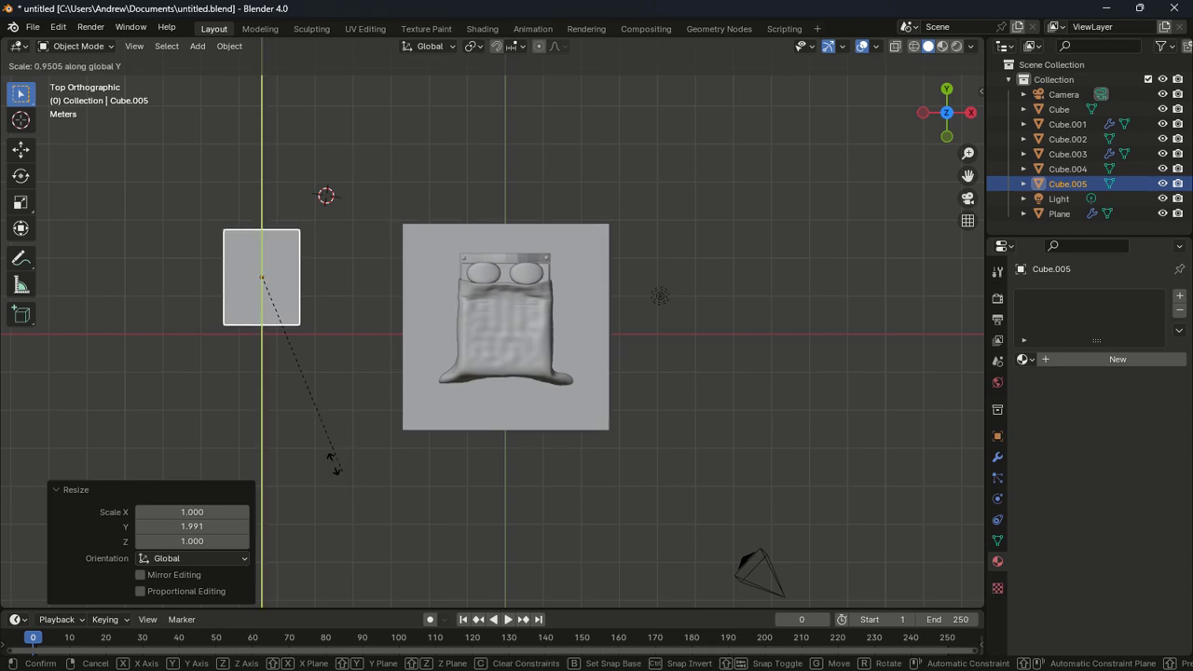
pyautogui.click(341, 461)
pyautogui.press('s')
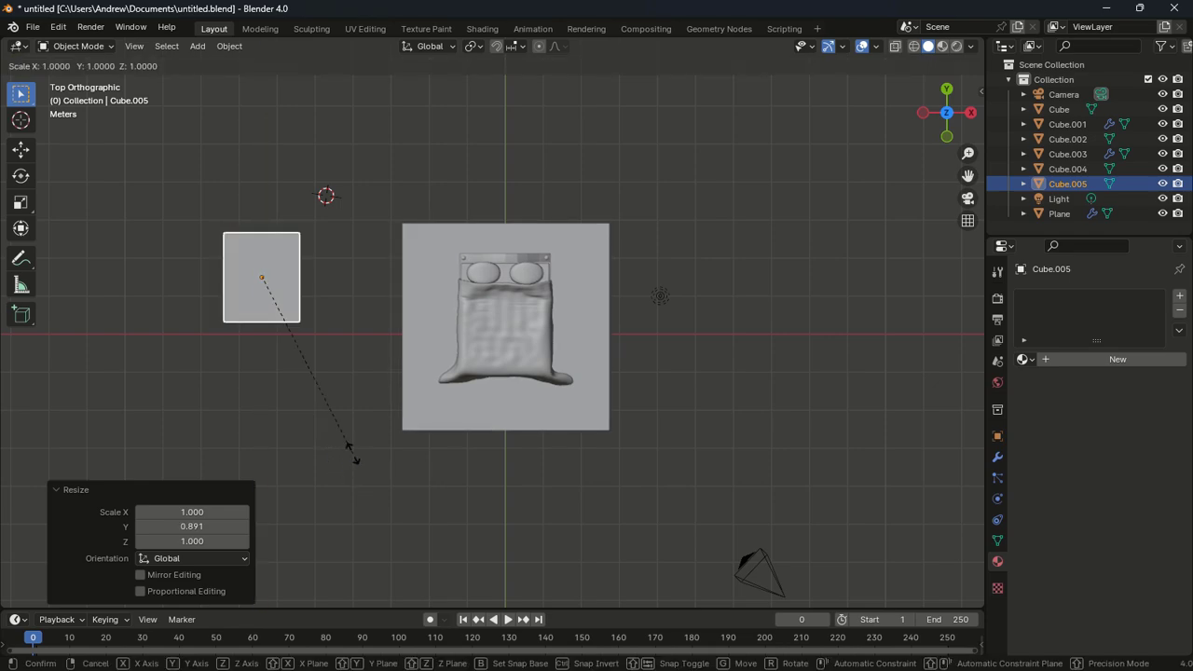
pyautogui.press('x')
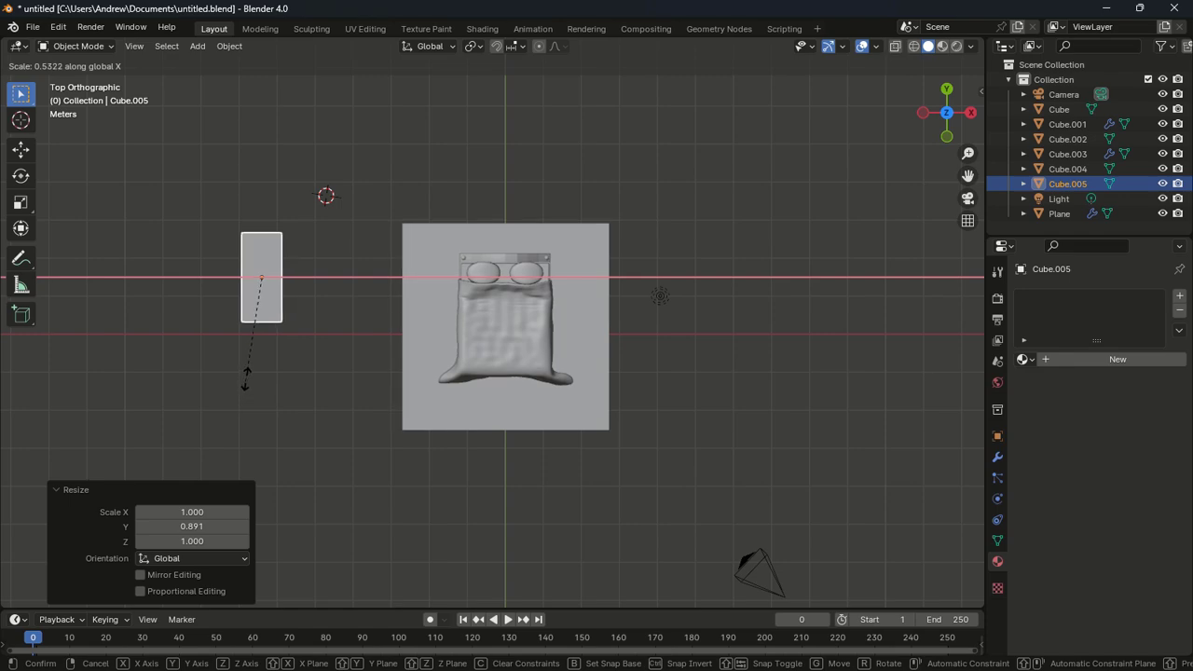
pyautogui.click(250, 381)
pyautogui.scroll(-1, 300, 371)
pyautogui.moveTo(300, 371); pyautogui.dragTo(295, 301, button='middle')
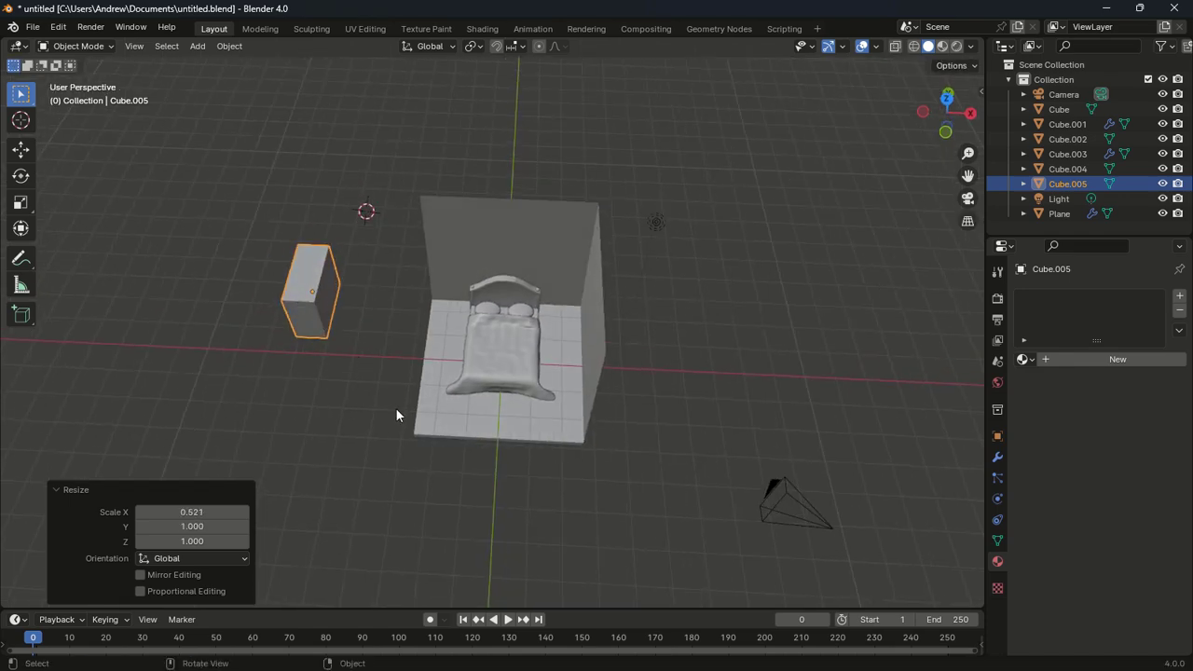
pyautogui.press('KP_1')
pyautogui.press('s')
pyautogui.press('z')
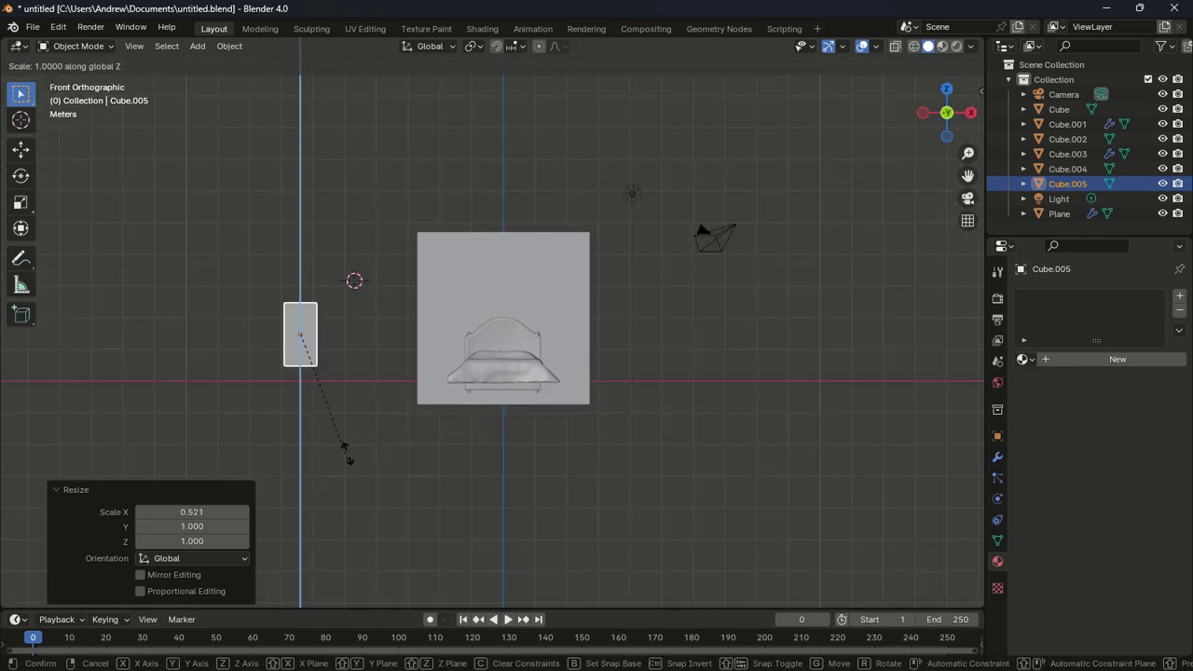
pyautogui.click(307, 343)
# Narrow the block further along X and shorten it along Y
pyautogui.moveTo(307, 343); pyautogui.dragTo(330, 513, button='middle')
pyautogui.press('KP_7')
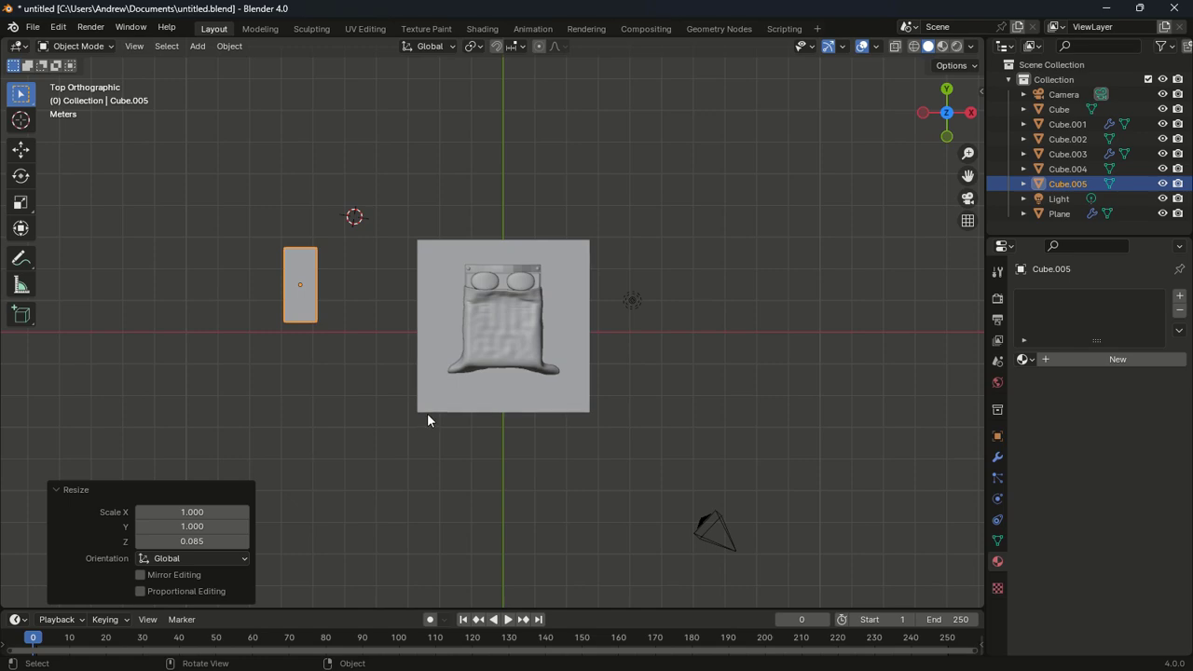
pyautogui.press('s')
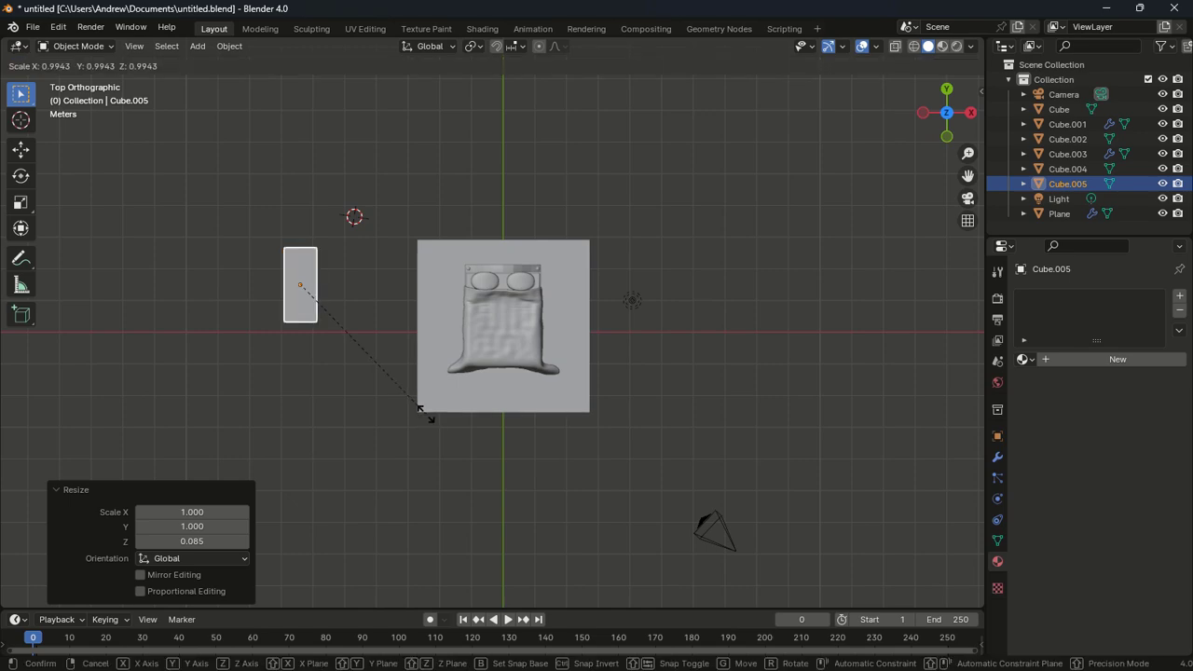
pyautogui.press('x')
pyautogui.click(429, 411)
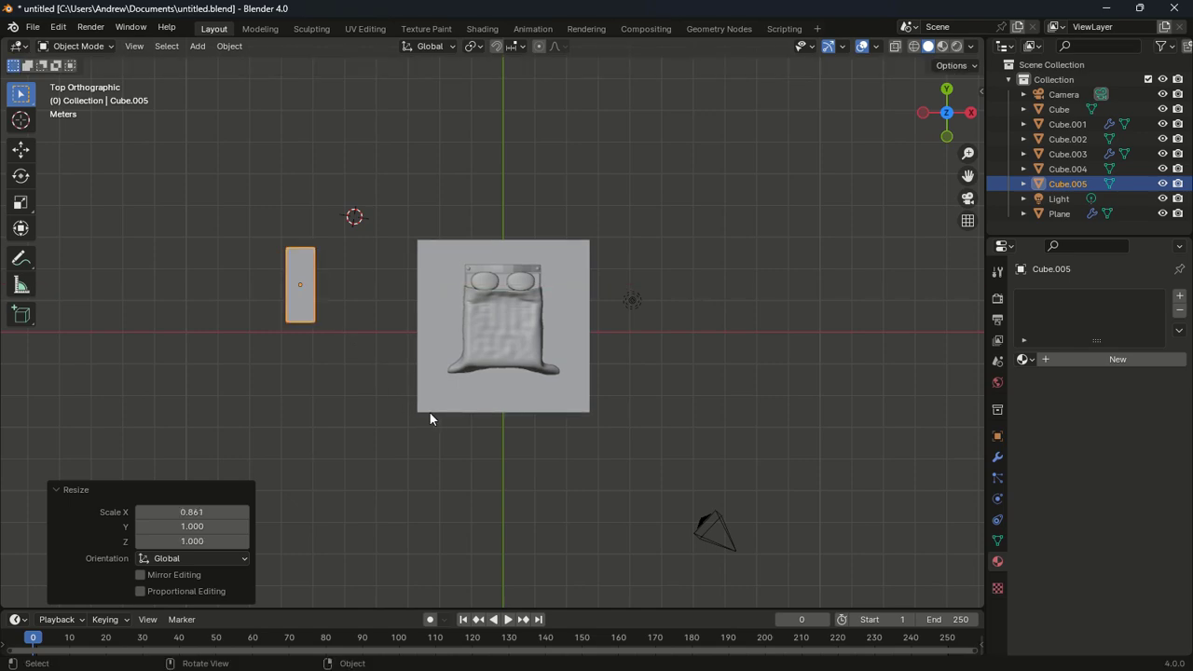
pyautogui.press('s')
pyautogui.press('y')
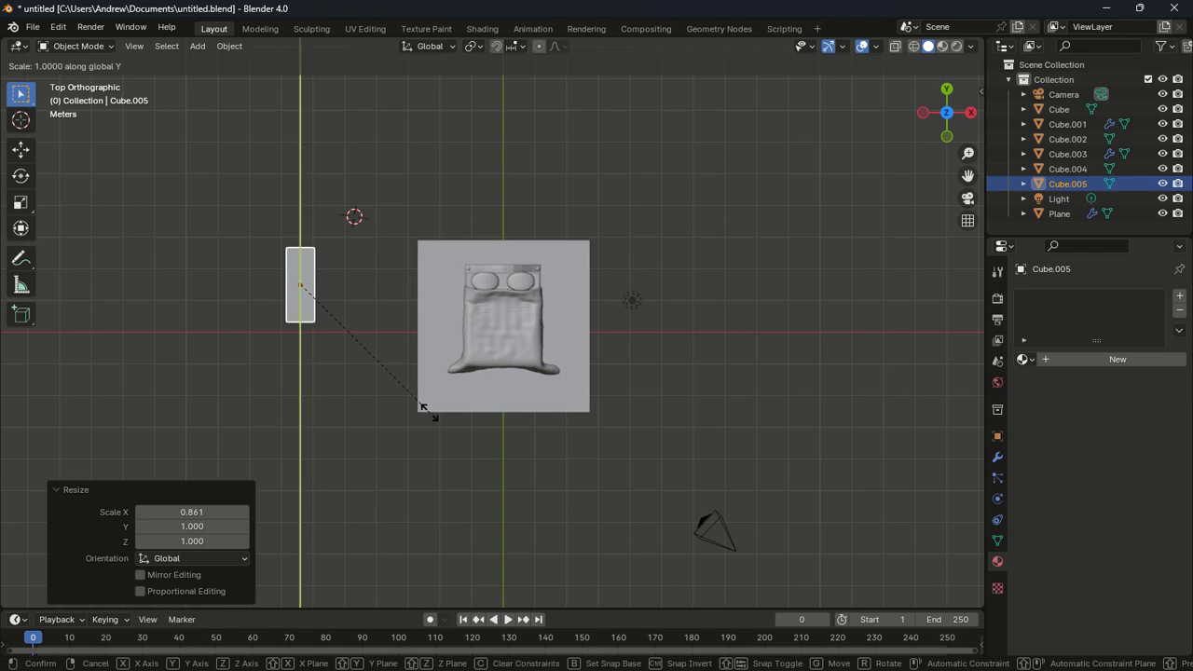
pyautogui.click(419, 403)
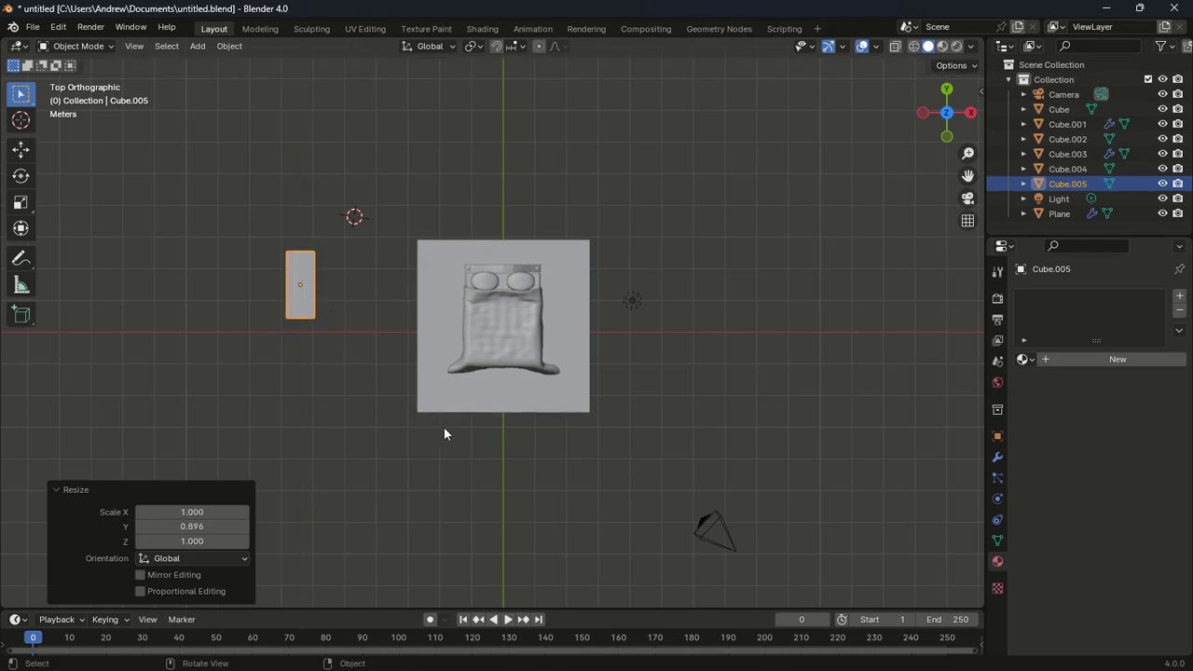
# Move the block onto the floor beside the bed's head and narrow it to 0.807 along X
pyautogui.press('g')
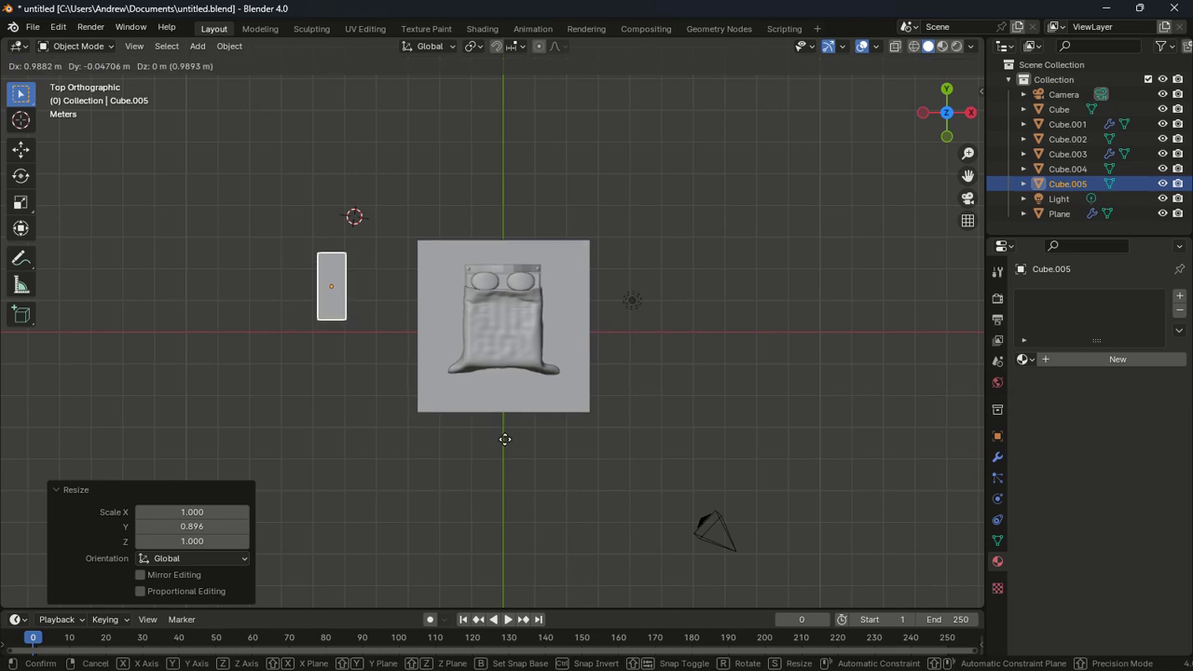
pyautogui.click(588, 431)
pyautogui.moveTo(587, 435); pyautogui.dragTo(673, 393, button='middle')
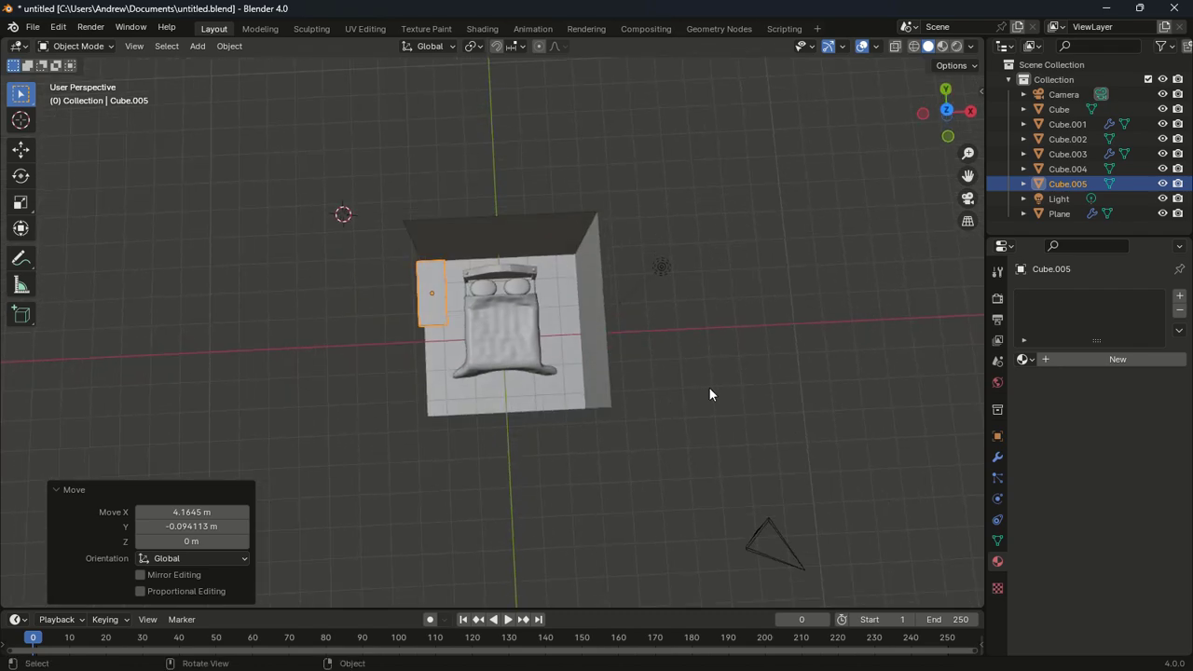
pyautogui.press('KP_7')
pyautogui.press('s')
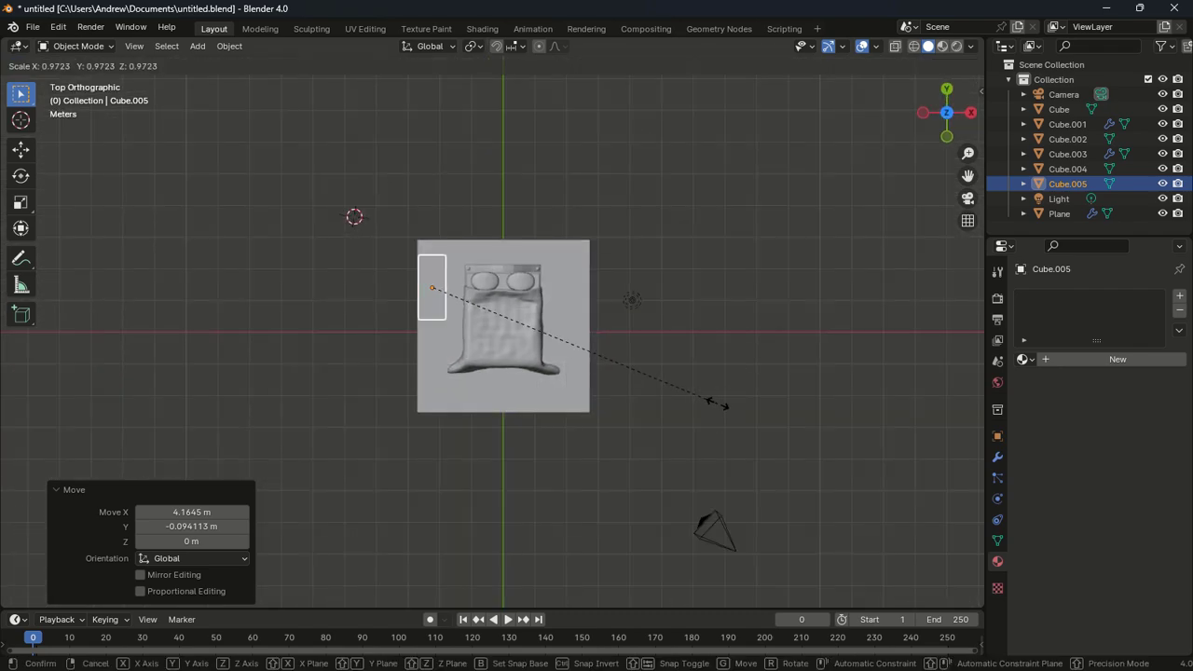
pyautogui.press('x')
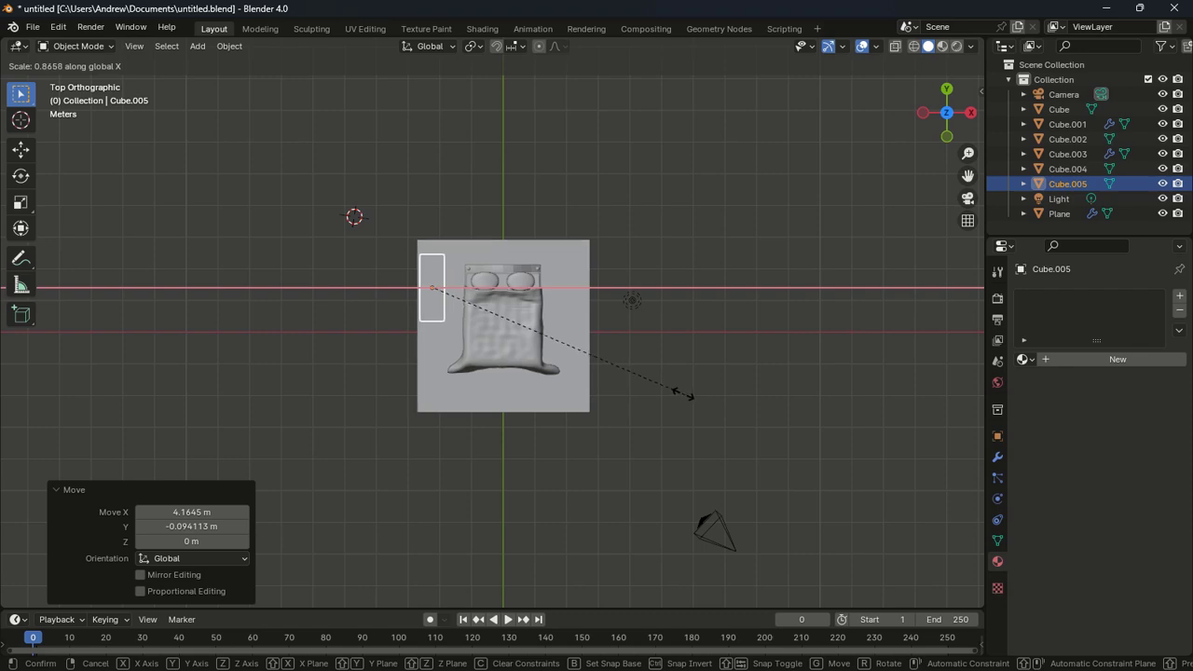
pyautogui.click(669, 383)
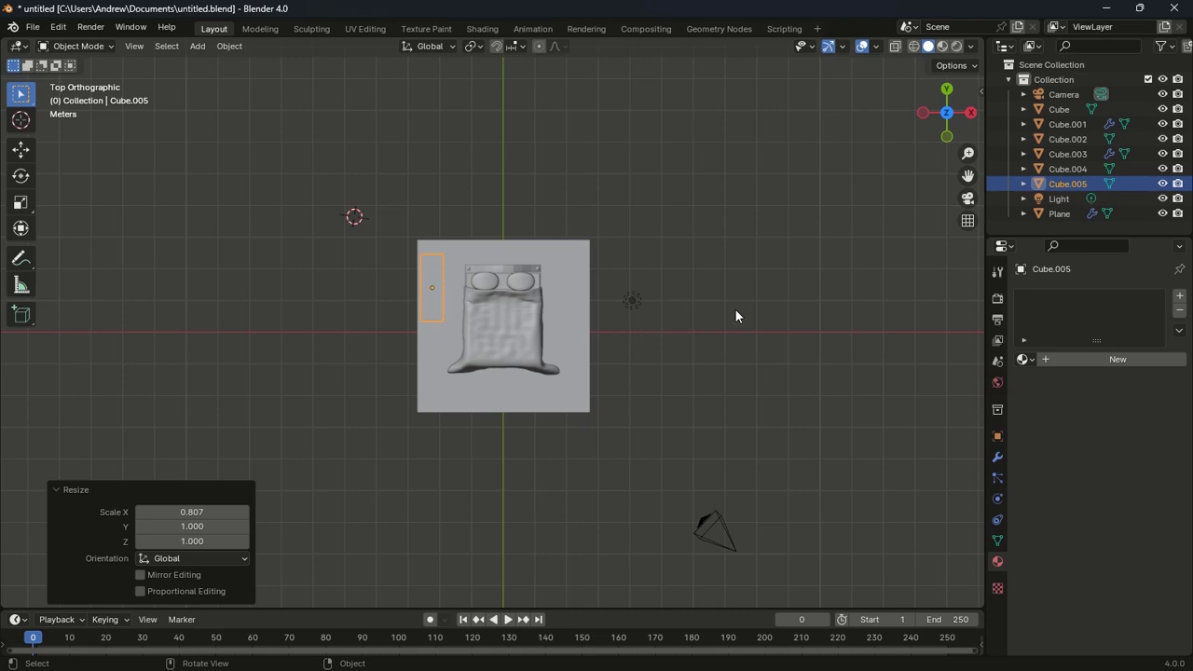
# Isolate Cube.005 in Local View and select all its geometry in Edit Mode
pyautogui.press('KP_Divide')
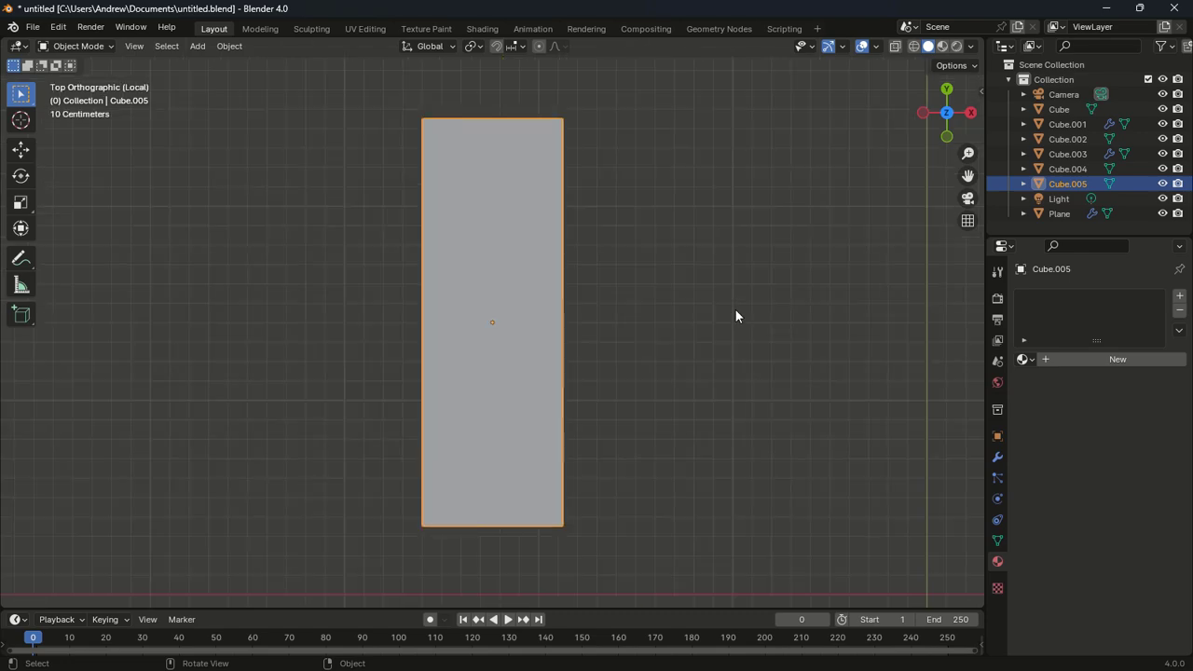
pyautogui.scroll(-5, 736, 316)
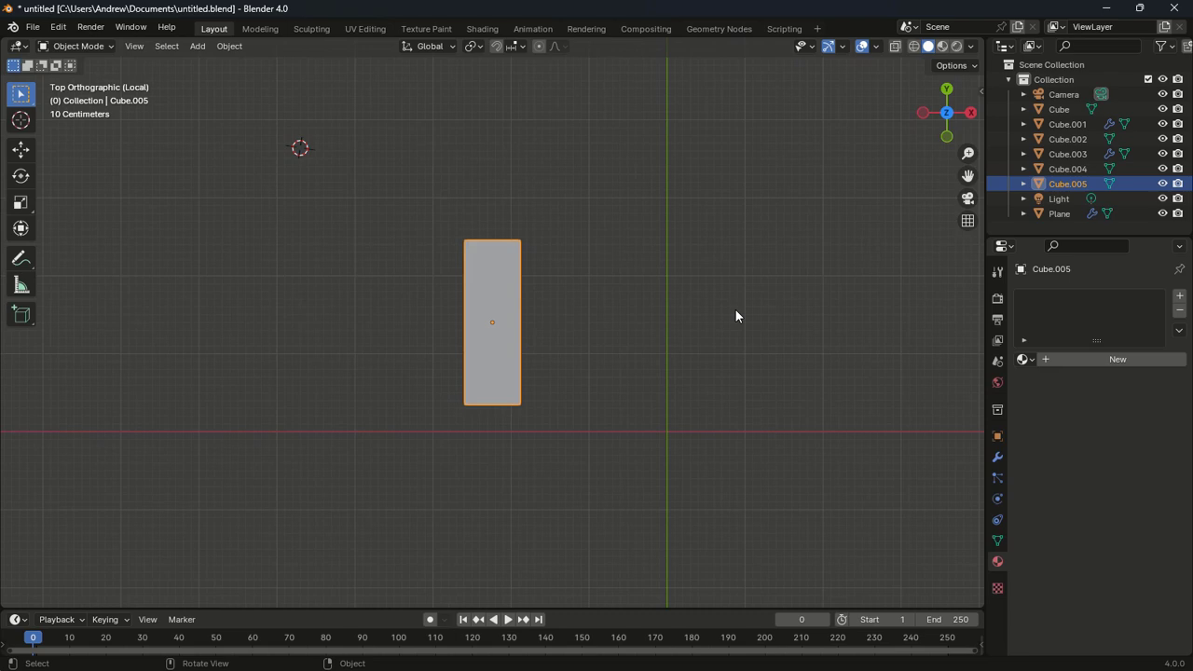
pyautogui.keyDown('shift'); pyautogui.moveTo(747, 319); pyautogui.dragTo(732, 244, button='middle'); pyautogui.keyUp('shift')
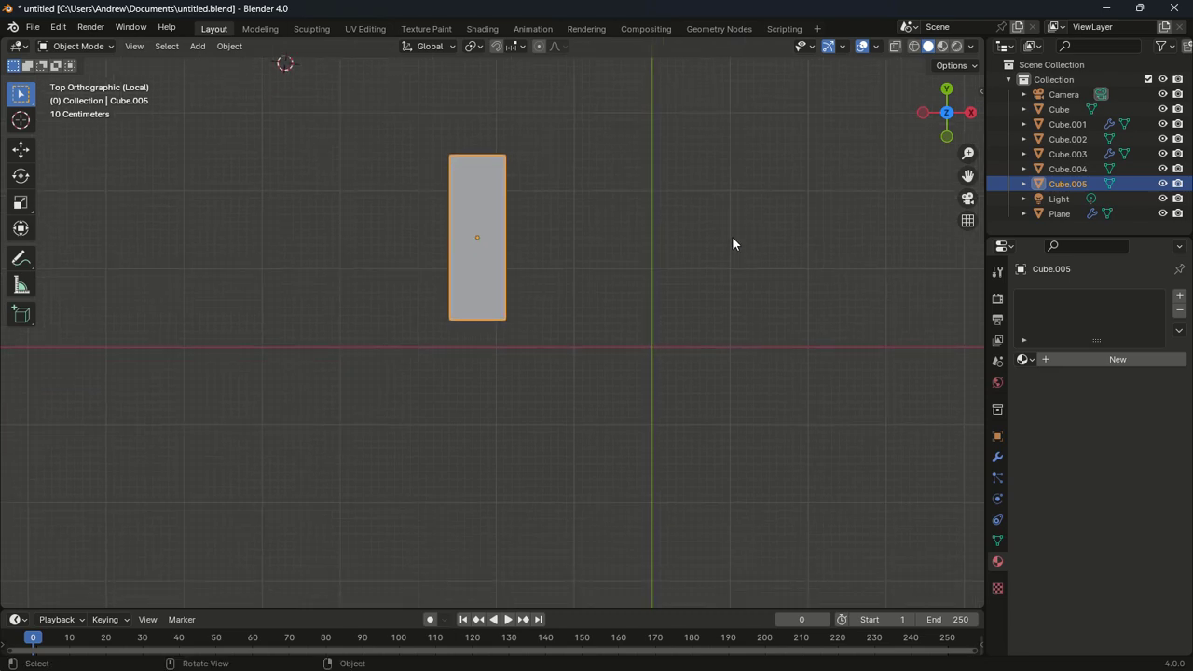
pyautogui.press('Tab')
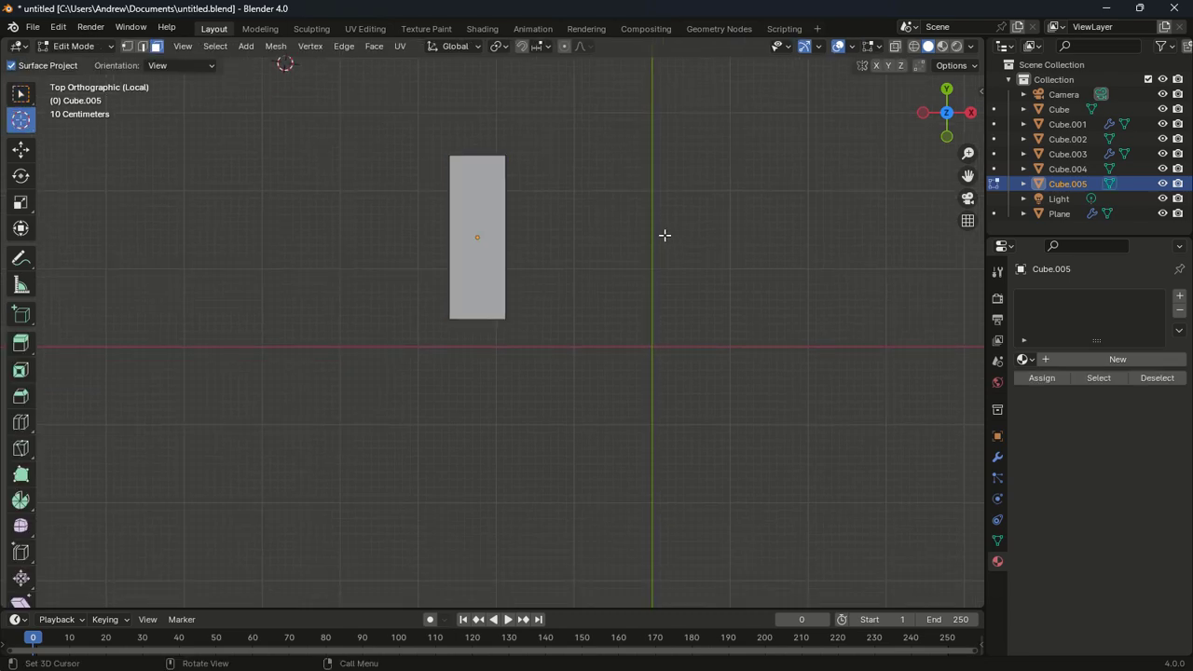
pyautogui.press('a')
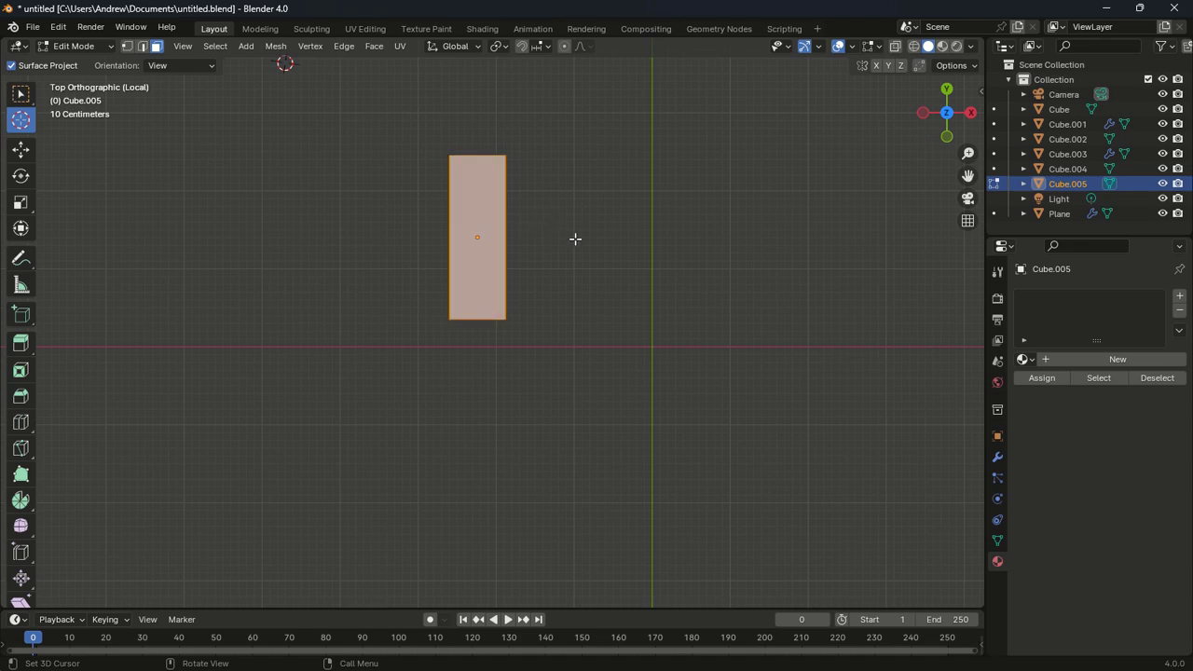
# Duplicate the slab below the original and start a right-hand column of copies
pyautogui.hotkey('shift', 'd')
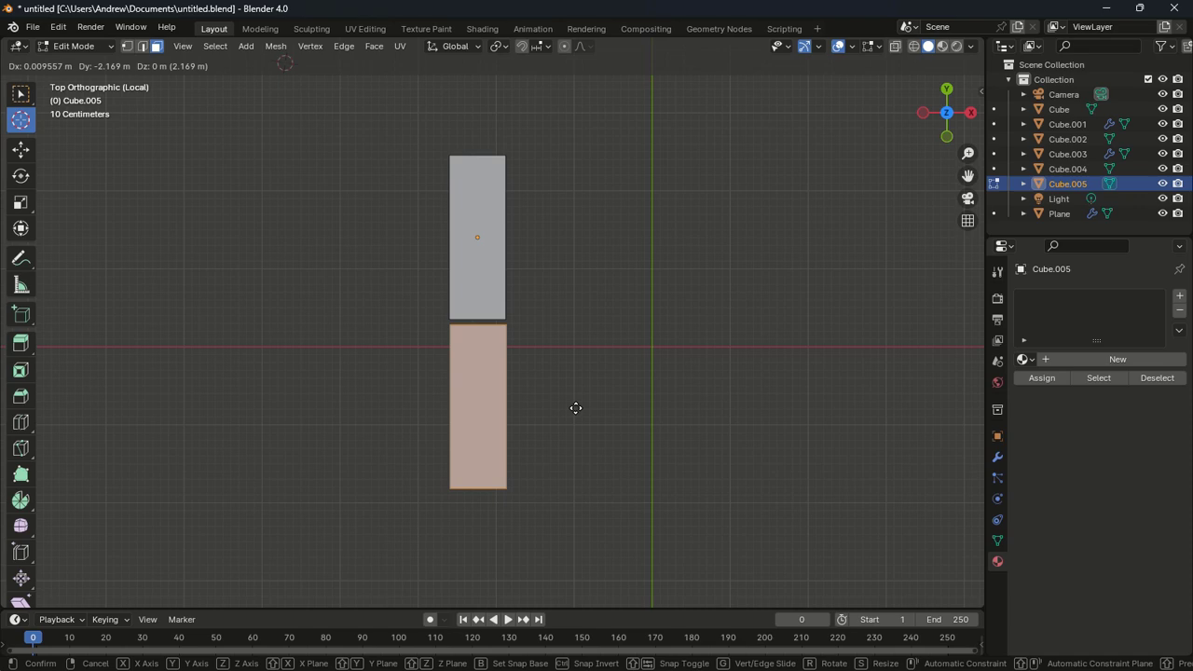
pyautogui.click(576, 408)
pyautogui.press('g')
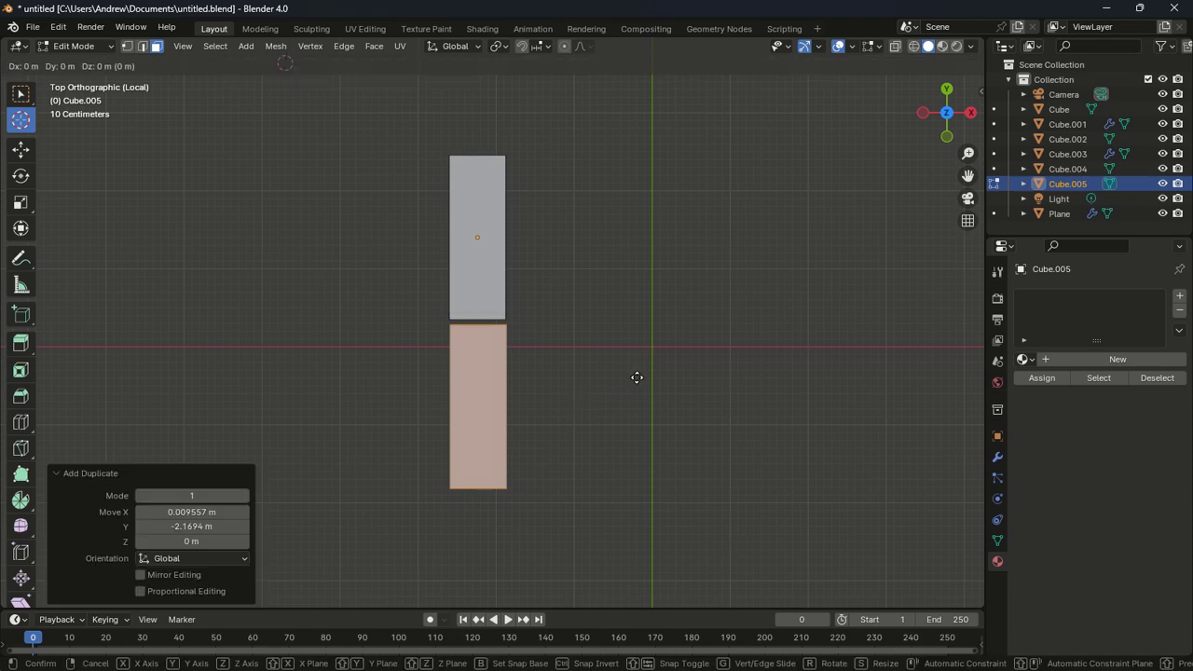
pyautogui.click(700, 290)
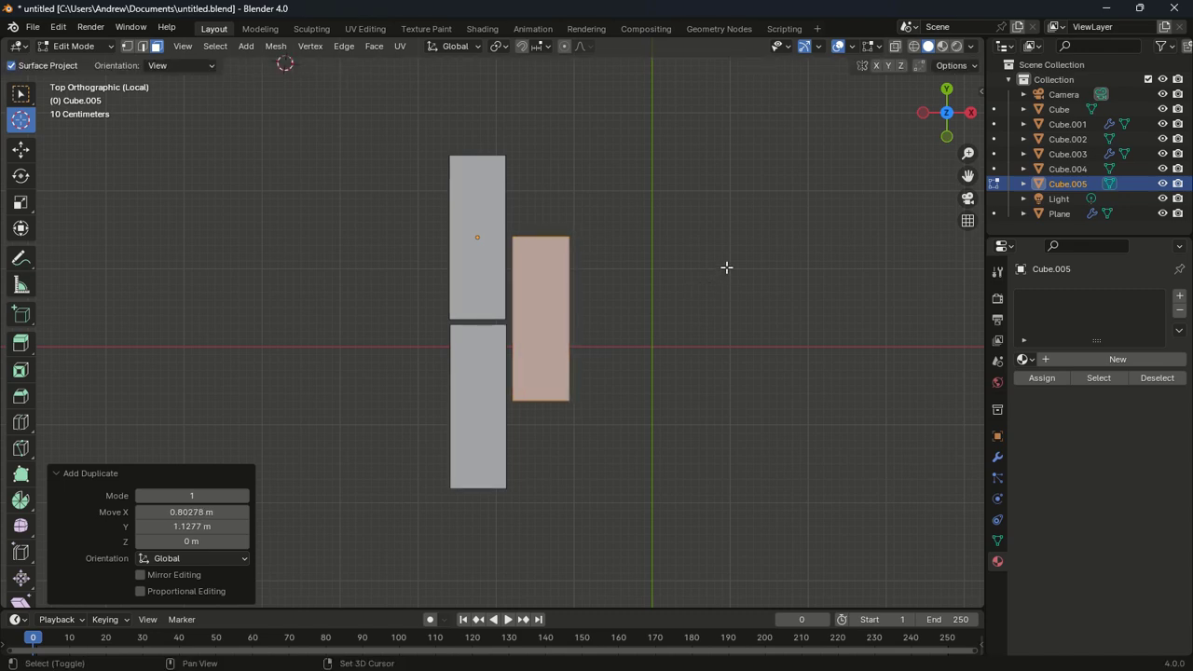
pyautogui.hotkey('shift', 'd')
pyautogui.press('y')
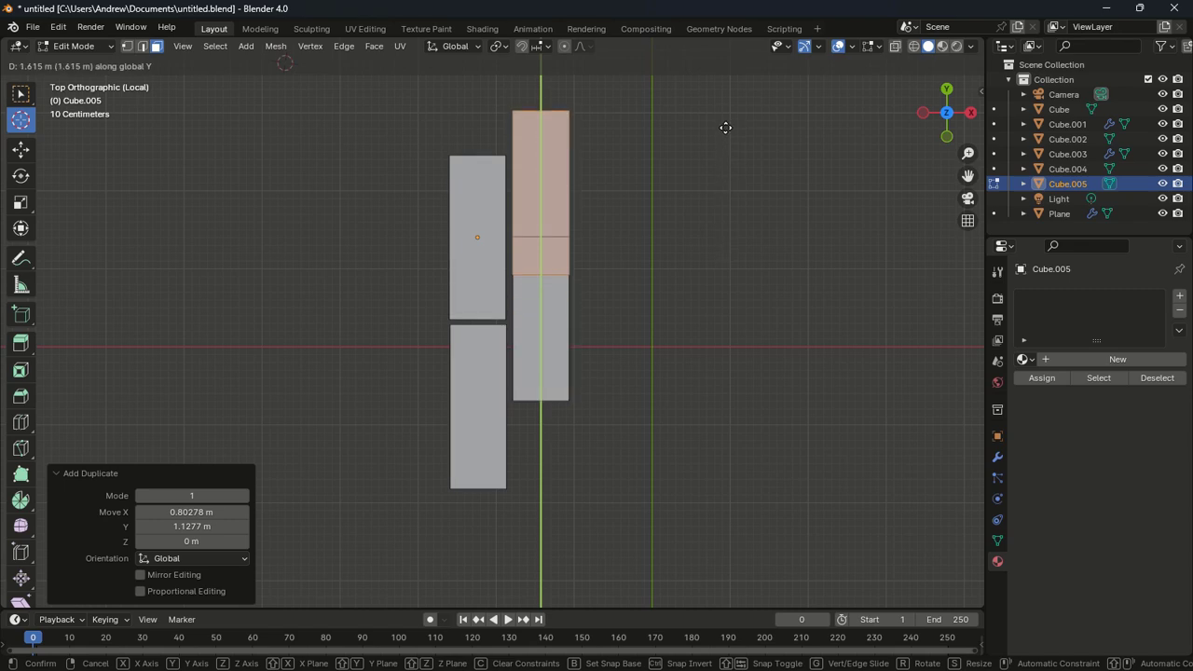
pyautogui.click(724, 101)
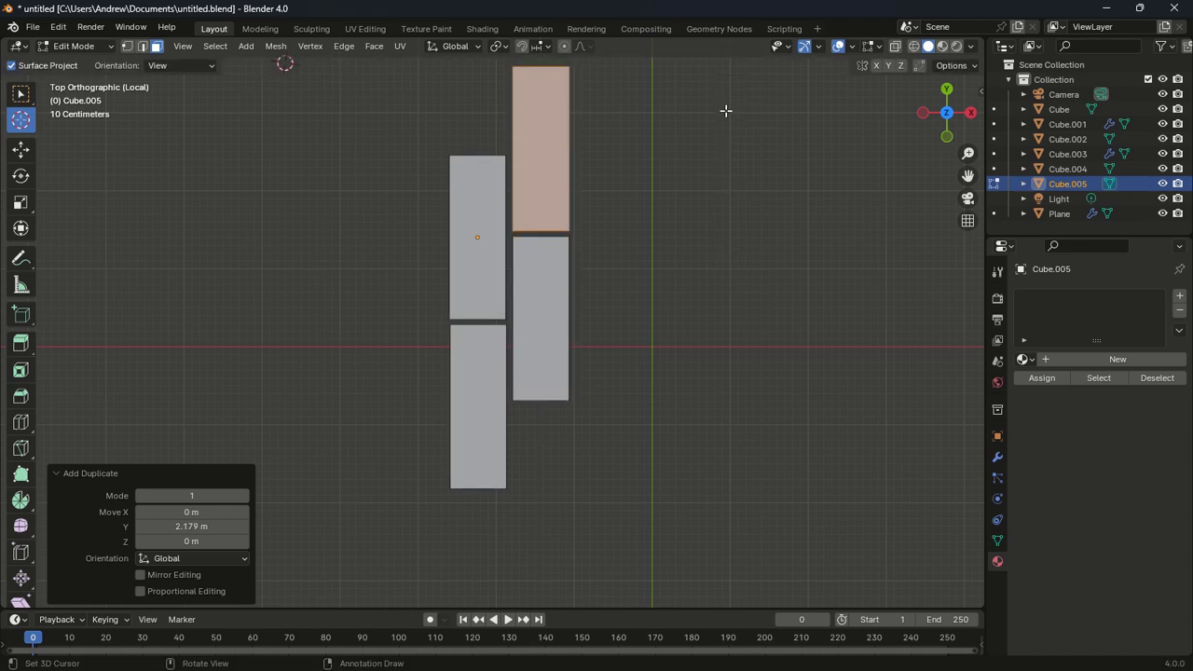
pyautogui.keyDown('shift'); pyautogui.moveTo(732, 188); pyautogui.dragTo(727, 285, button='middle'); pyautogui.keyUp('shift')
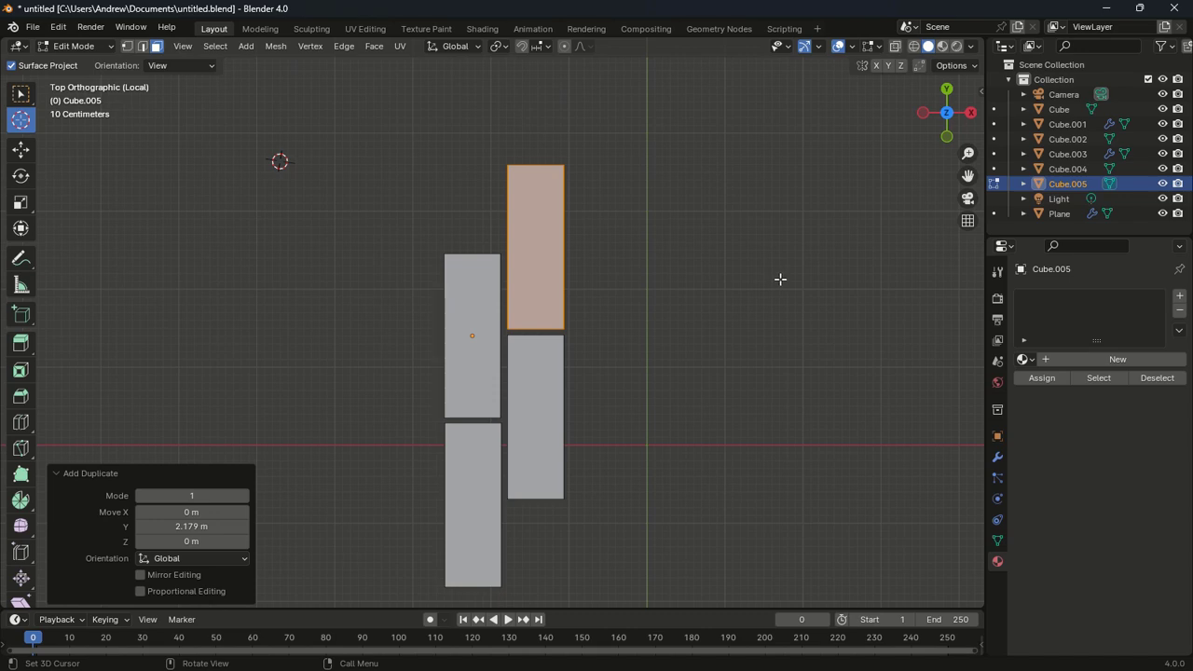
# Shorten the top-right slab to 0.714 along Y and lower it above its neighbour
pyautogui.press('s')
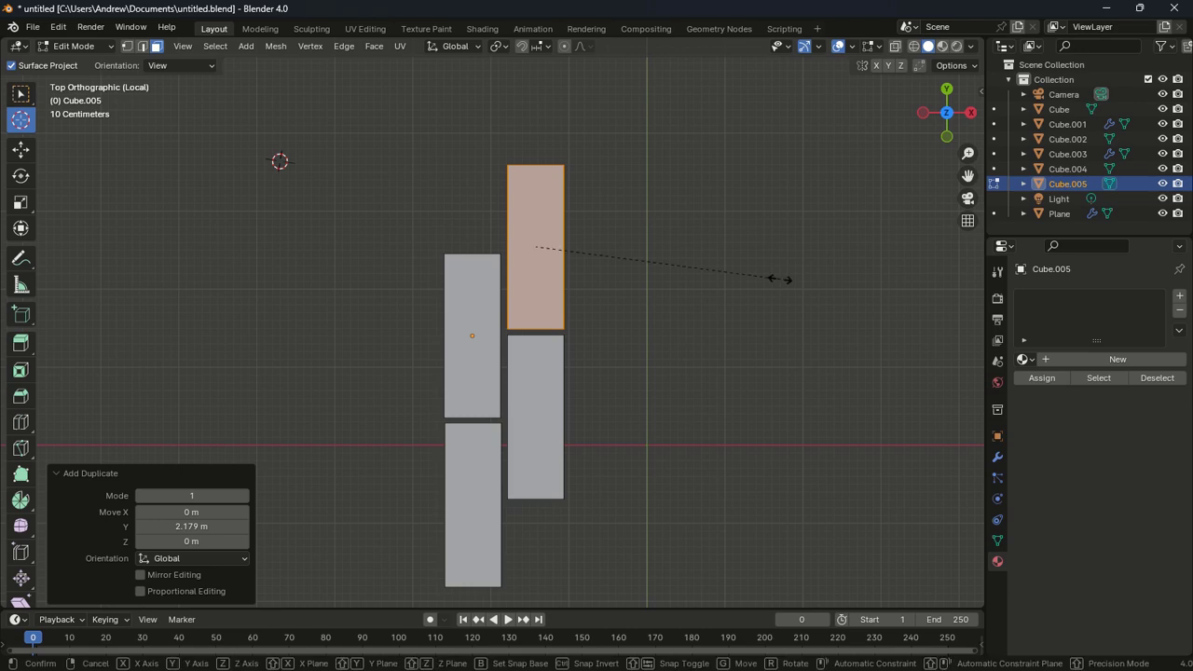
pyautogui.press('y')
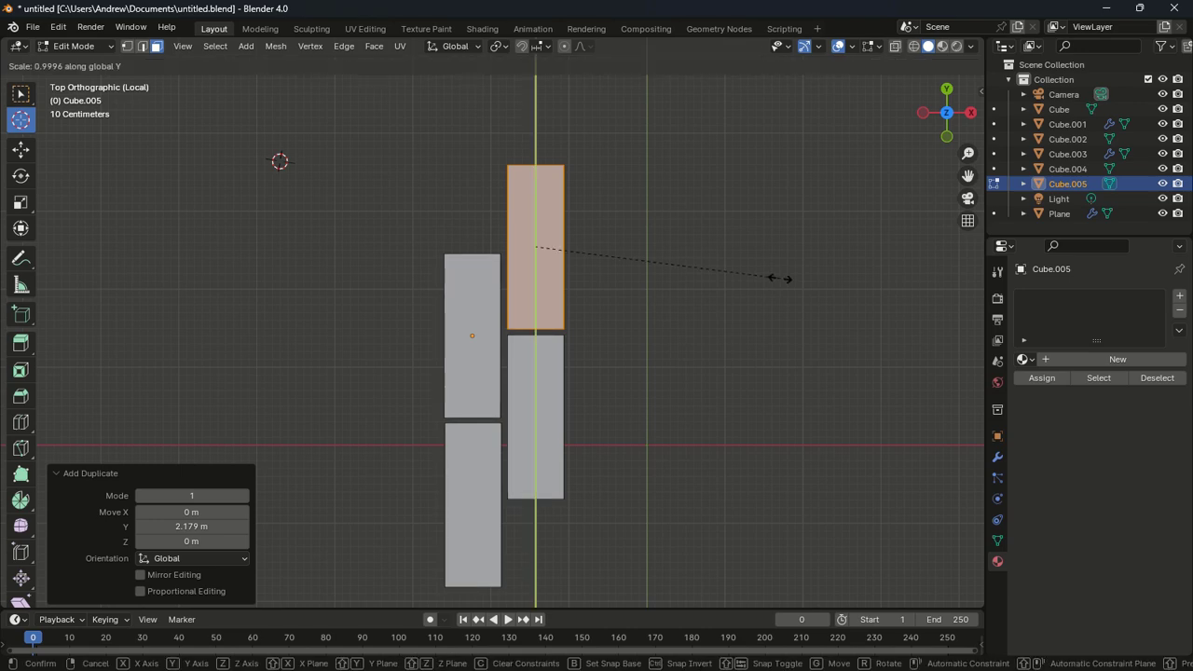
pyautogui.click(710, 264)
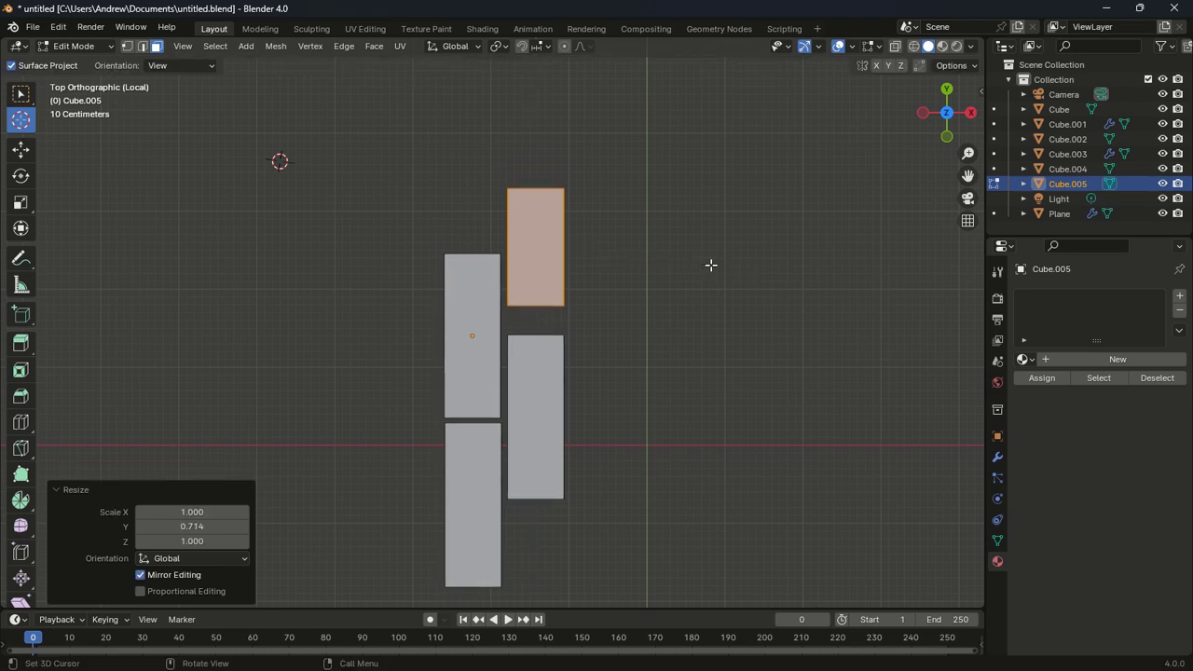
pyautogui.press('g')
pyautogui.press('y')
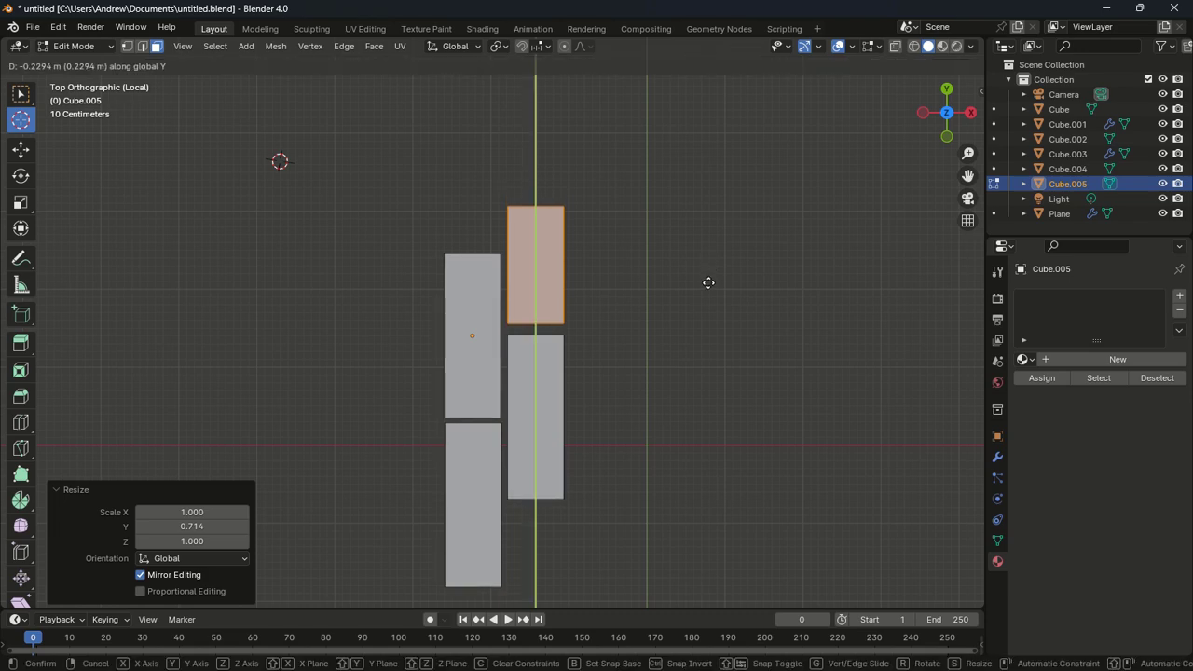
pyautogui.click(705, 286)
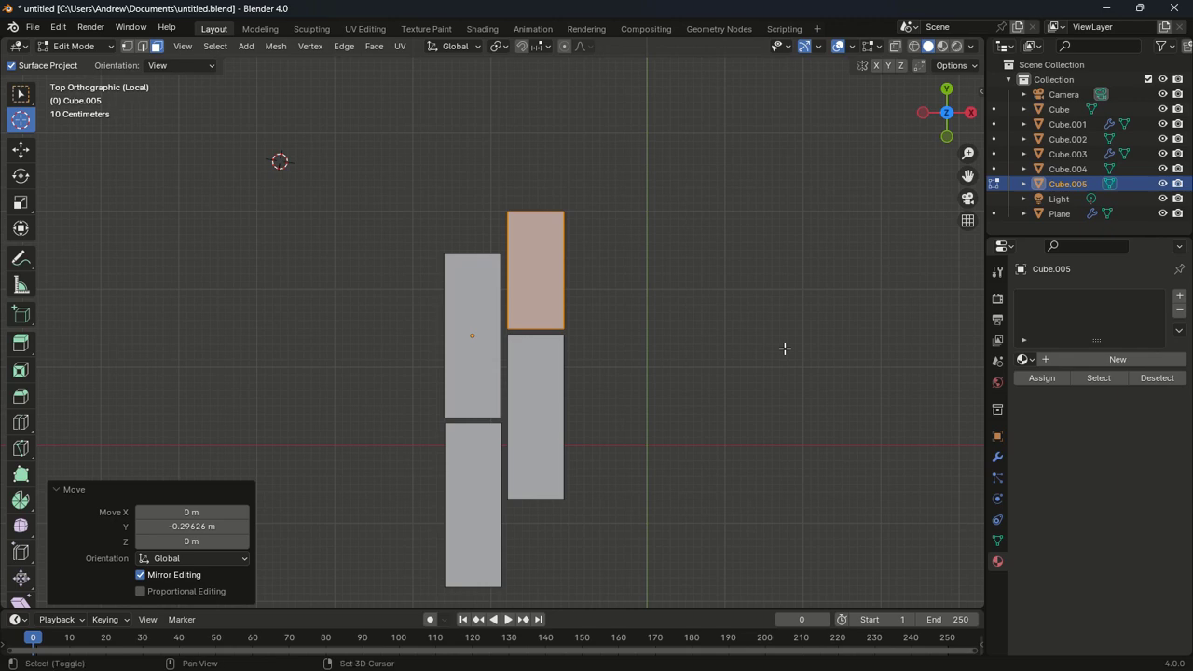
# Duplicate the short slab to the bottom of the right column, -3.7654 m along Y
pyautogui.hotkey('shift', 'd')
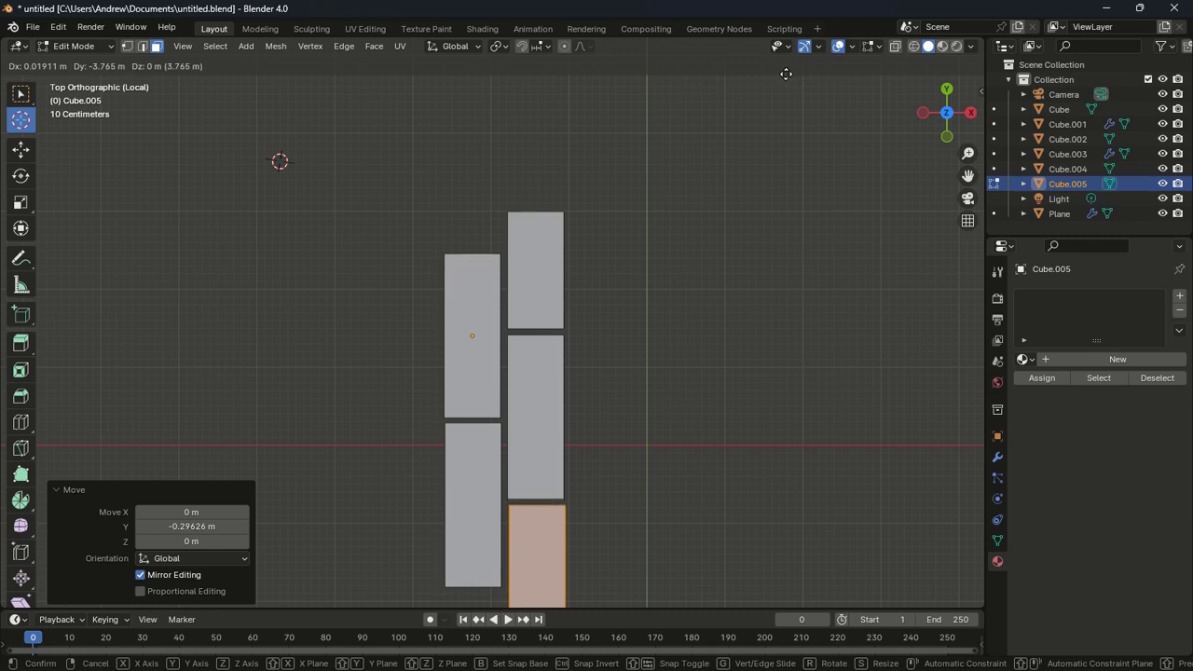
pyautogui.click(786, 73)
pyautogui.scroll(-8, 794, 155)
pyautogui.scroll(5, 794, 155)
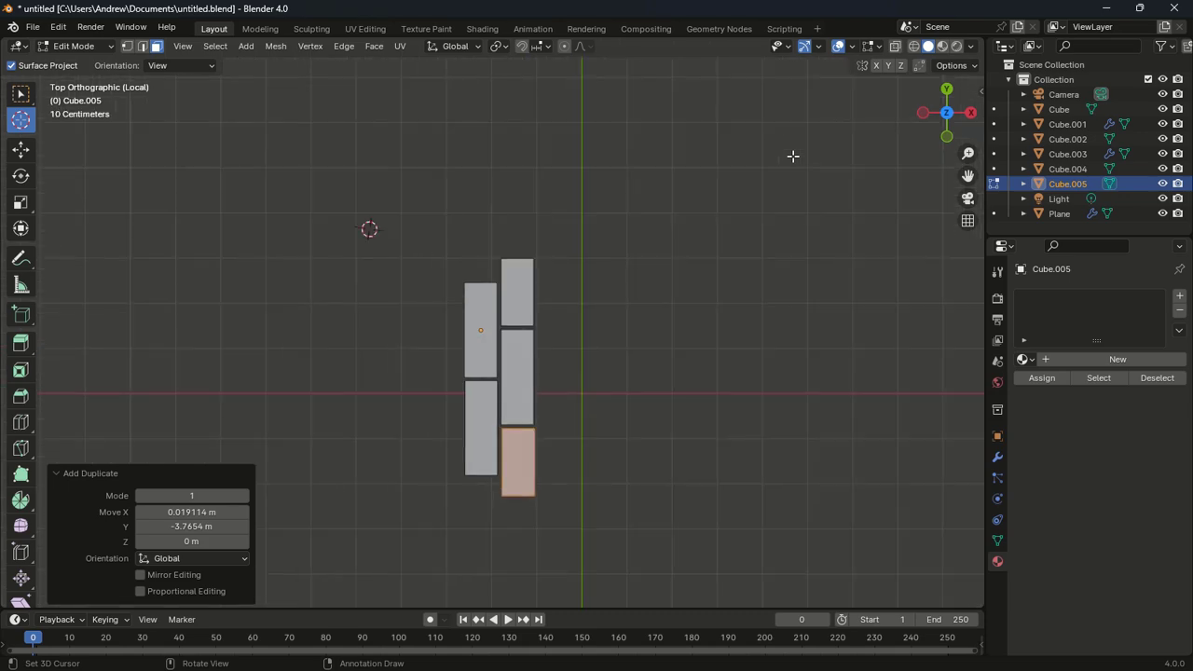
pyautogui.keyDown('shift'); pyautogui.moveTo(794, 155); pyautogui.dragTo(791, 71, button='middle'); pyautogui.keyUp('shift')
pyautogui.scroll(2, 760, 172)
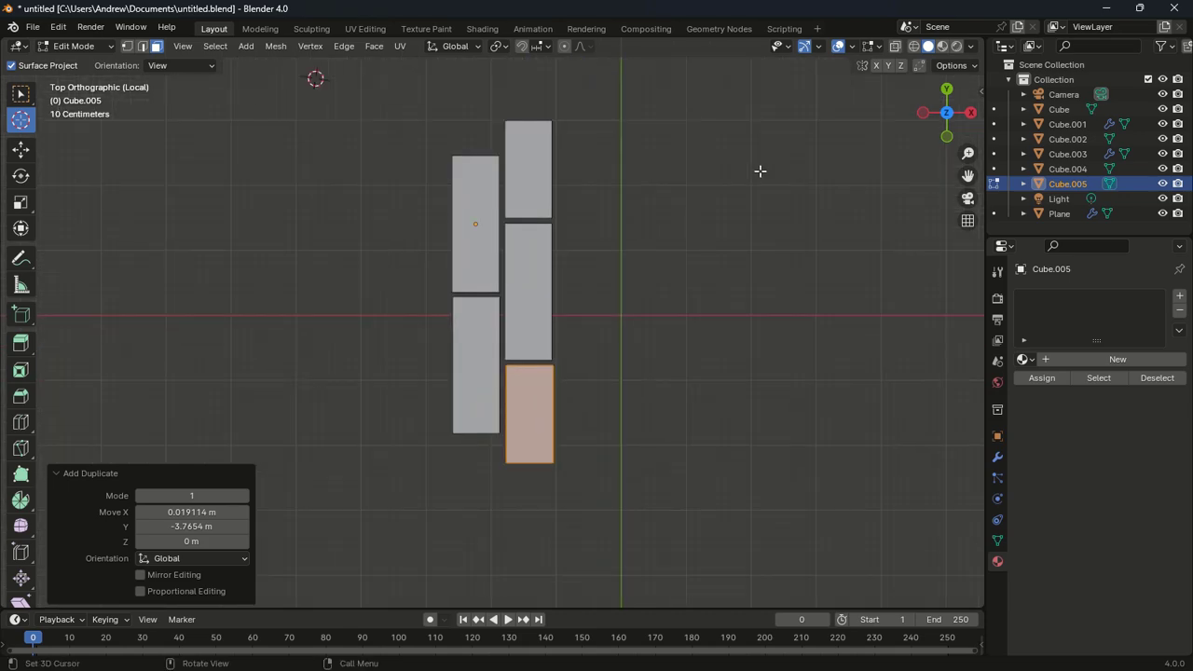
# Switch to wireframe shading and vertex select mode with box selection
pyautogui.press('z')
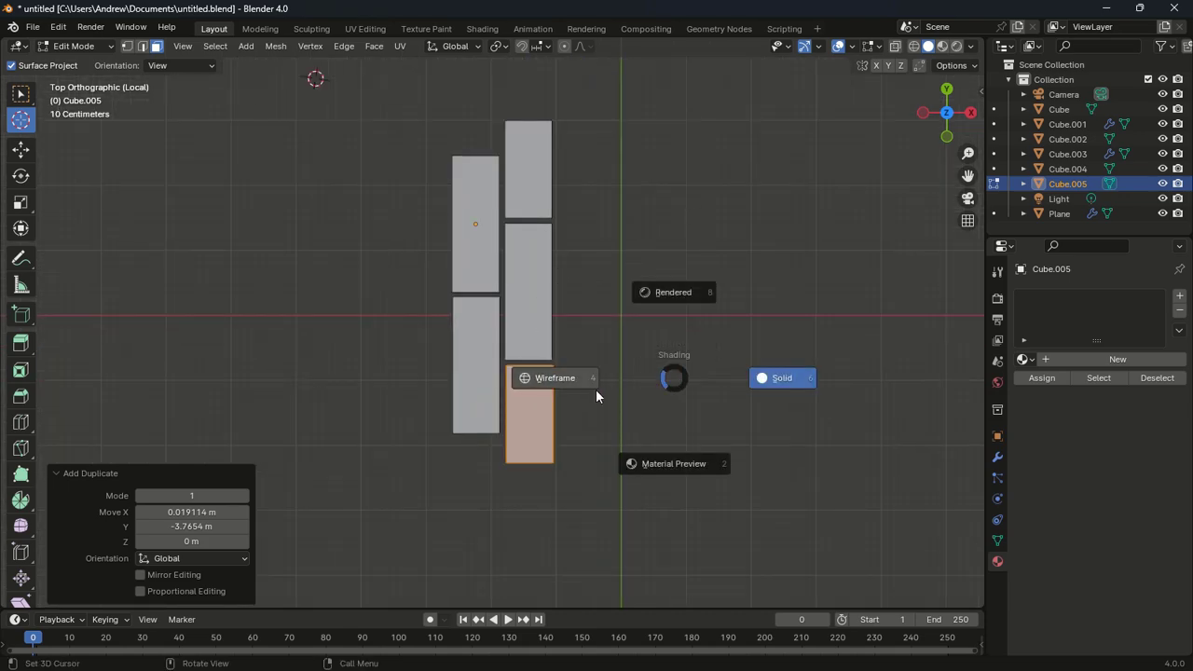
pyautogui.click(591, 391)
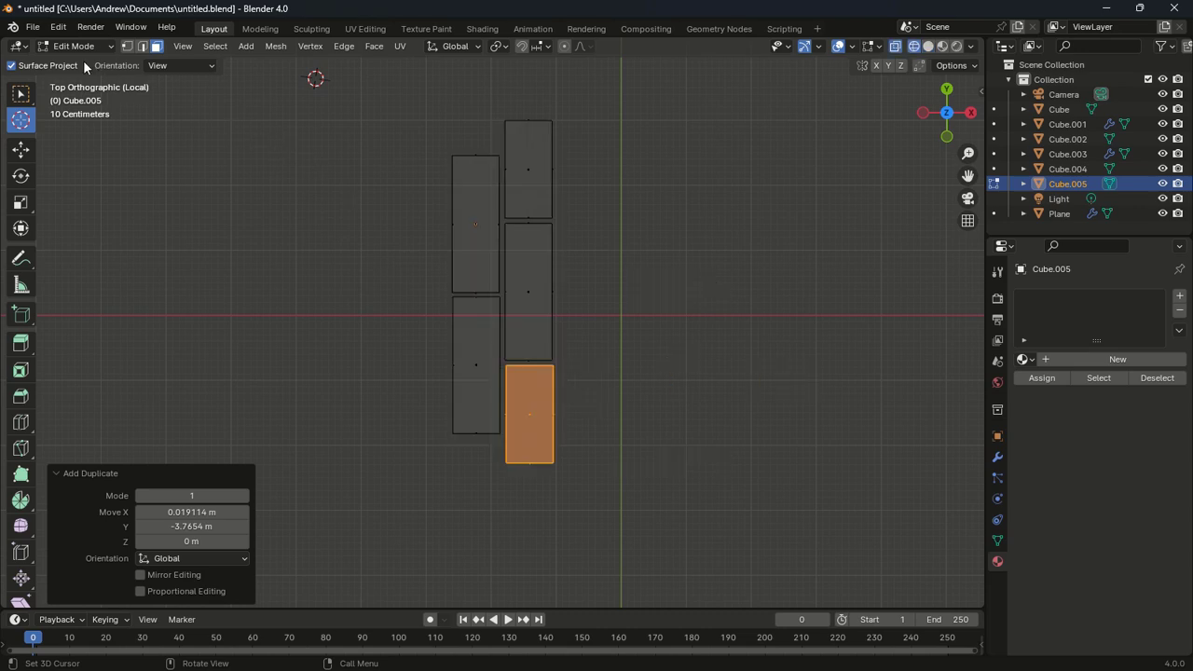
pyautogui.click(126, 46)
pyautogui.scroll(4, 442, 240)
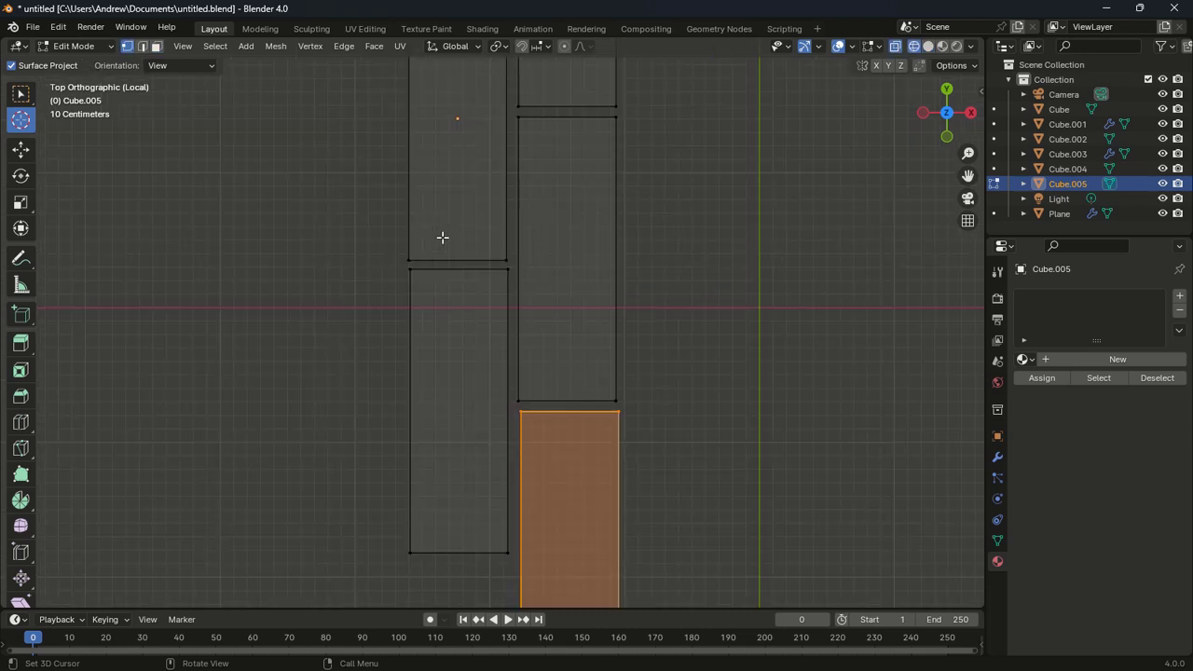
pyautogui.keyDown('shift'); pyautogui.moveTo(442, 239); pyautogui.dragTo(428, 130, button='middle'); pyautogui.keyUp('shift')
pyautogui.moveTo(356, 397); pyautogui.dragTo(328, 286)
pyautogui.click(20, 93)
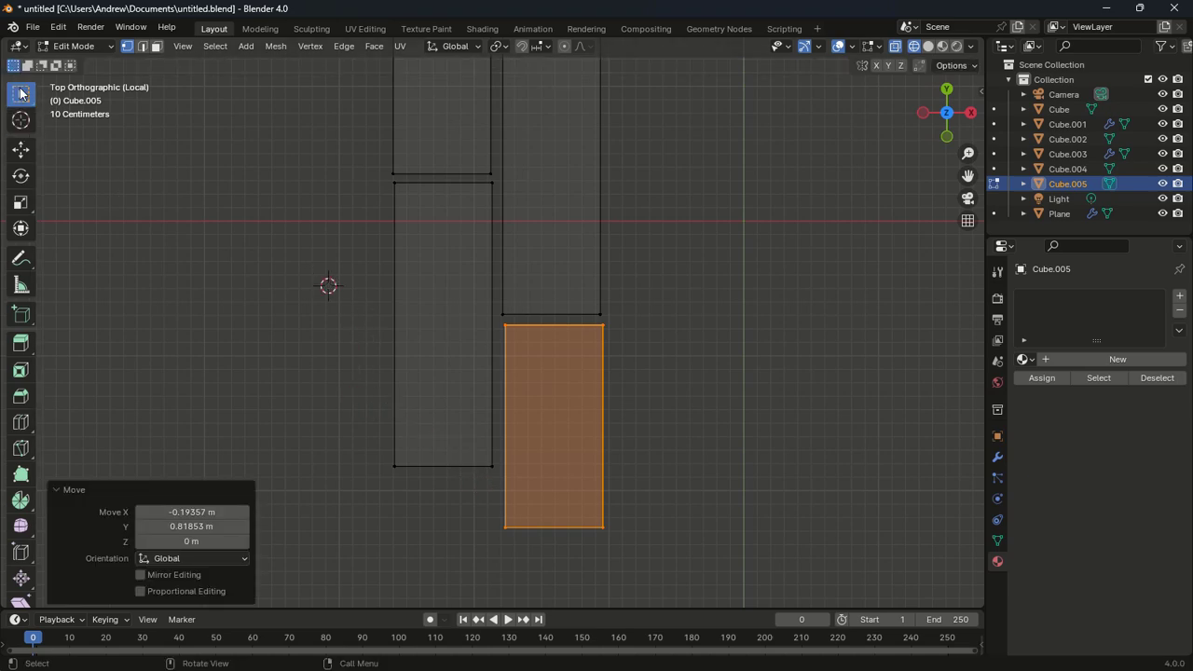
# Extend the lower-left slab's bottom edge along Y to match its neighbour
pyautogui.moveTo(364, 417); pyautogui.dragTo(500, 511)
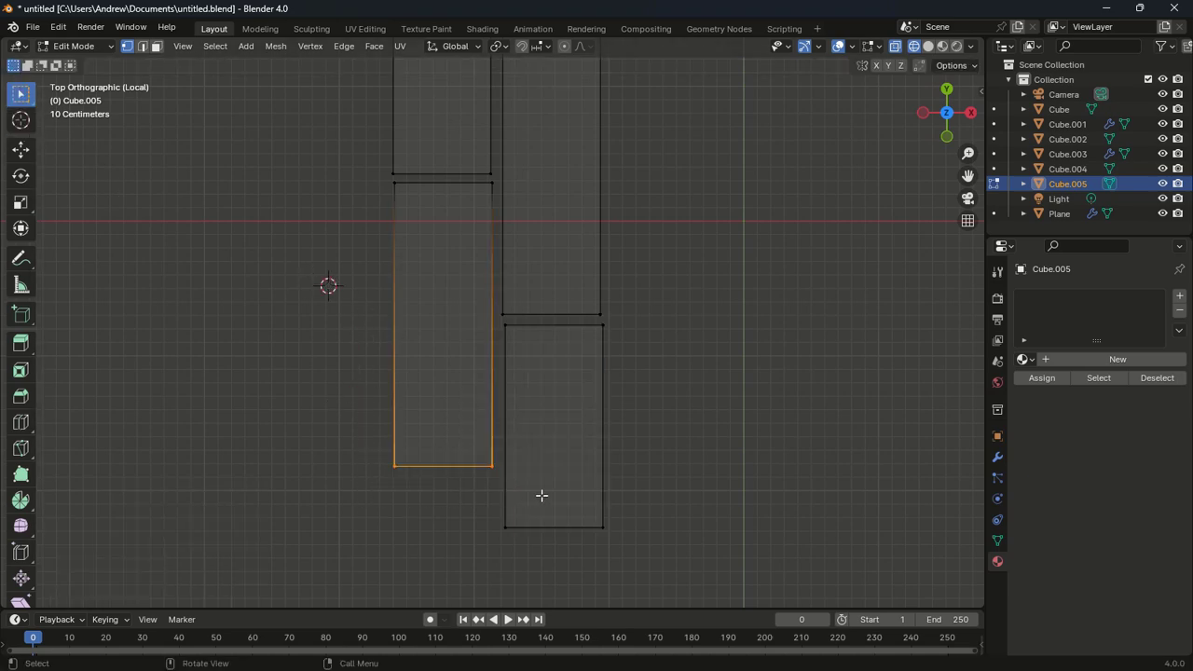
pyautogui.press('g')
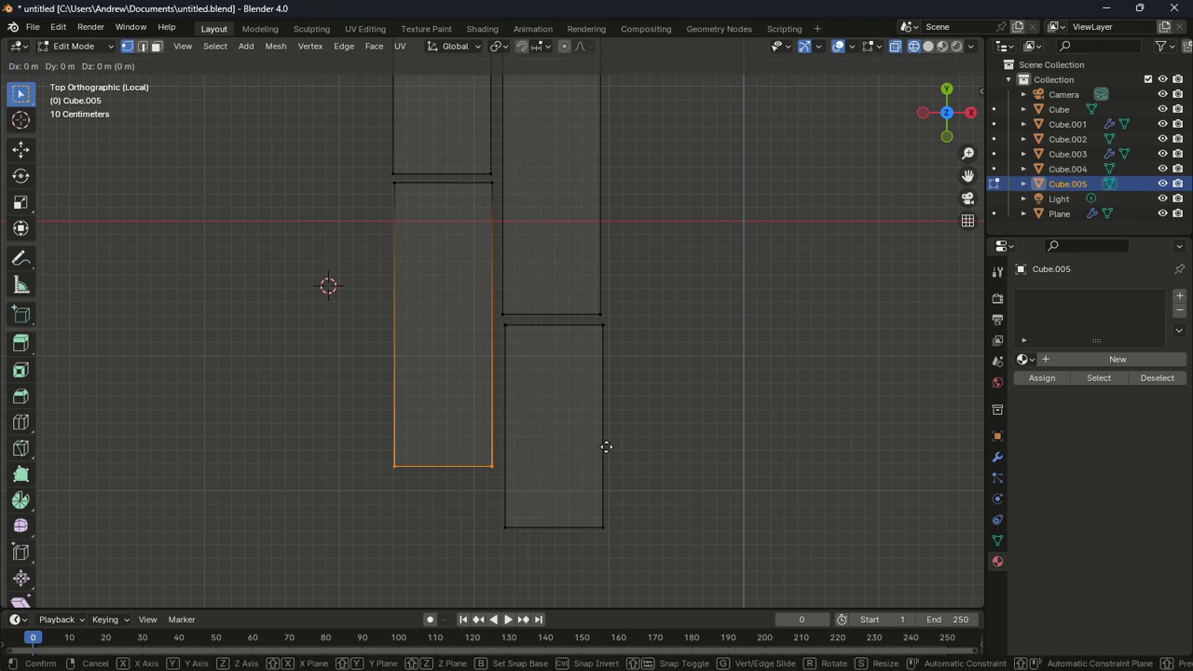
pyautogui.press('y')
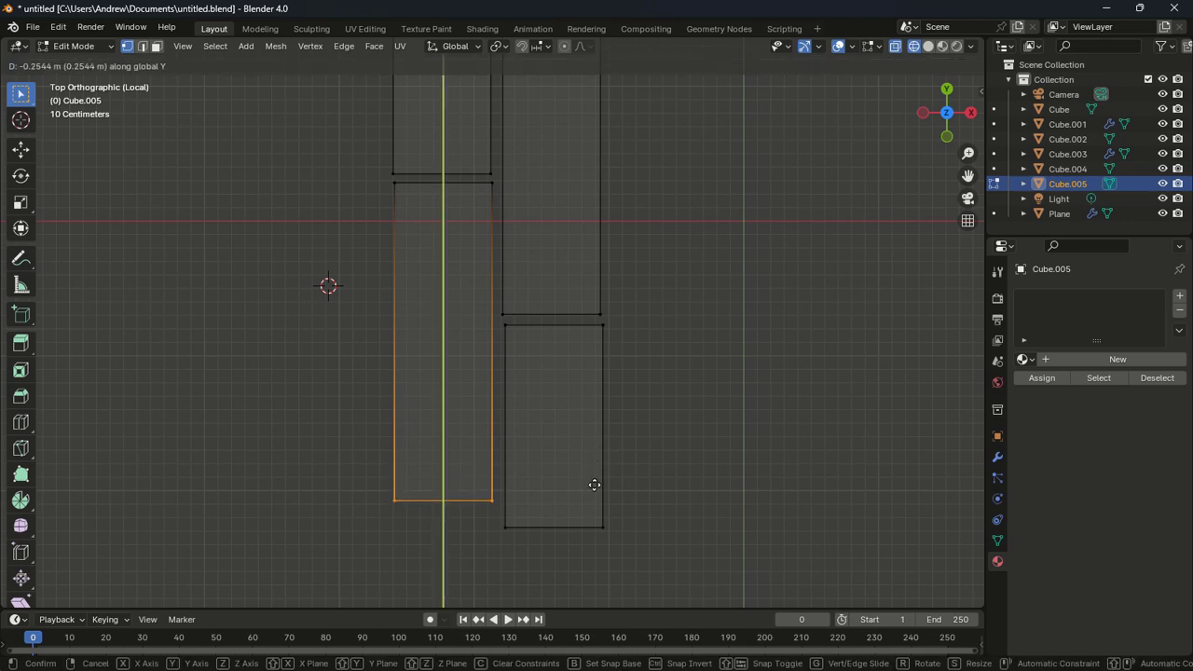
pyautogui.click(591, 508)
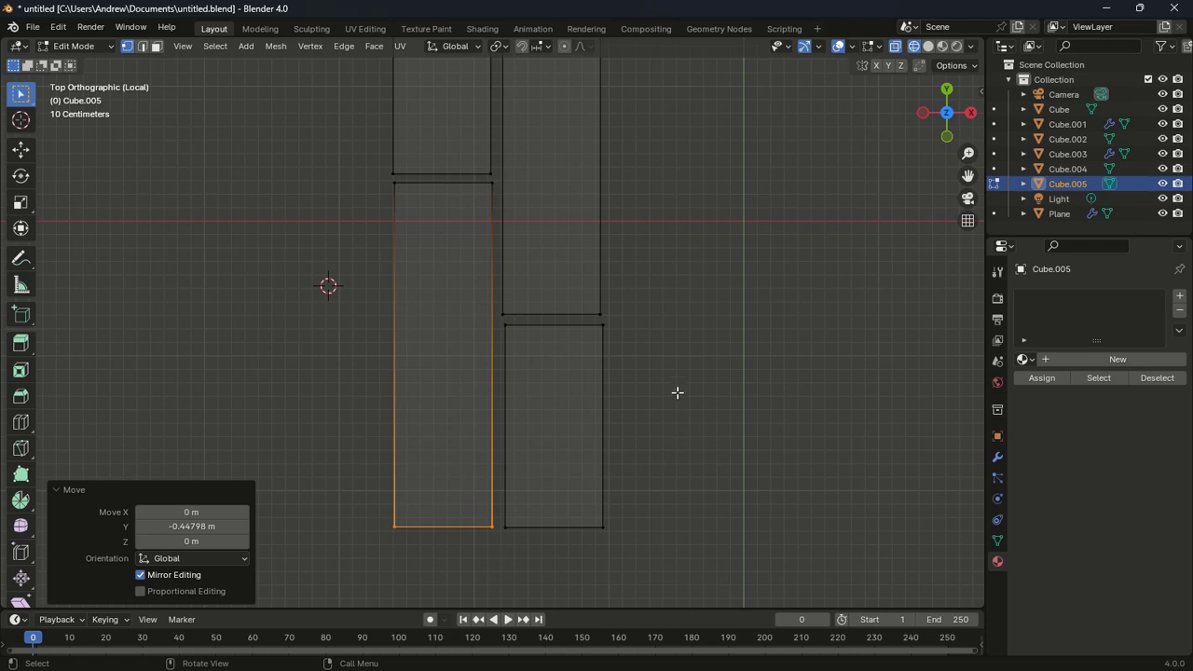
# Stretch the upper-left slab's top edge 0.53647 m along Y to align, then return to Object Mode
pyautogui.scroll(-3, 677, 392)
pyautogui.keyDown('shift'); pyautogui.moveTo(651, 320); pyautogui.dragTo(637, 435, button='middle'); pyautogui.keyUp('shift')
pyautogui.scroll(4, 626, 349)
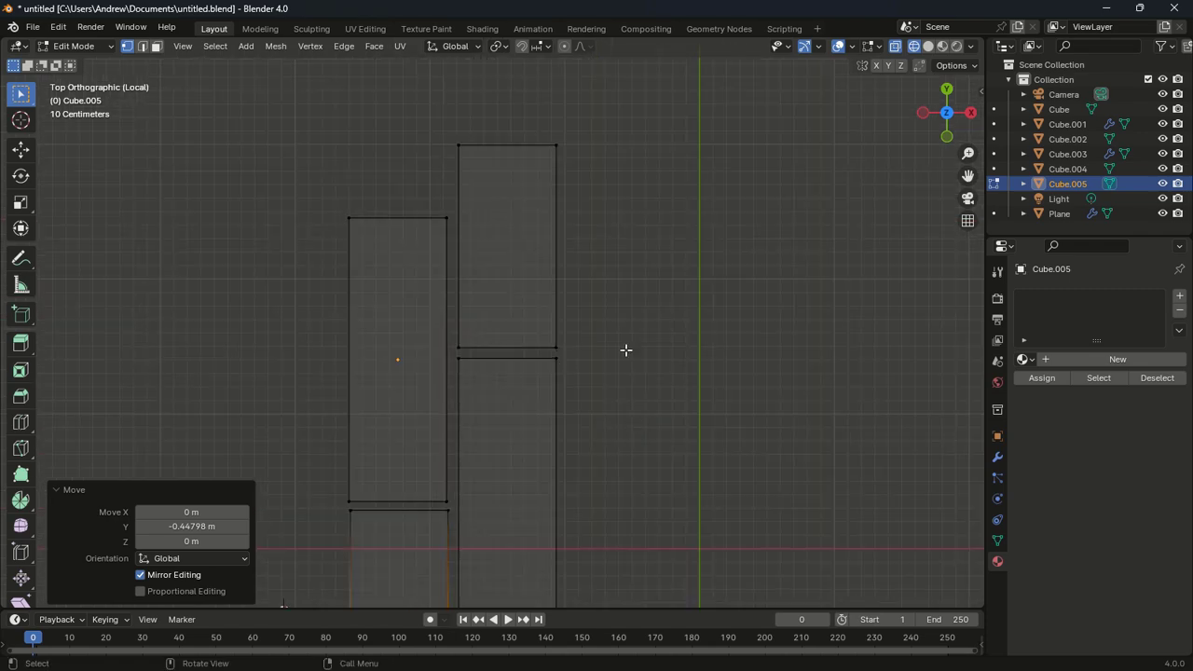
pyautogui.keyDown('shift'); pyautogui.moveTo(607, 298); pyautogui.dragTo(626, 373, button='middle'); pyautogui.keyUp('shift')
pyautogui.moveTo(283, 221); pyautogui.dragTo(474, 308)
pyautogui.press('g')
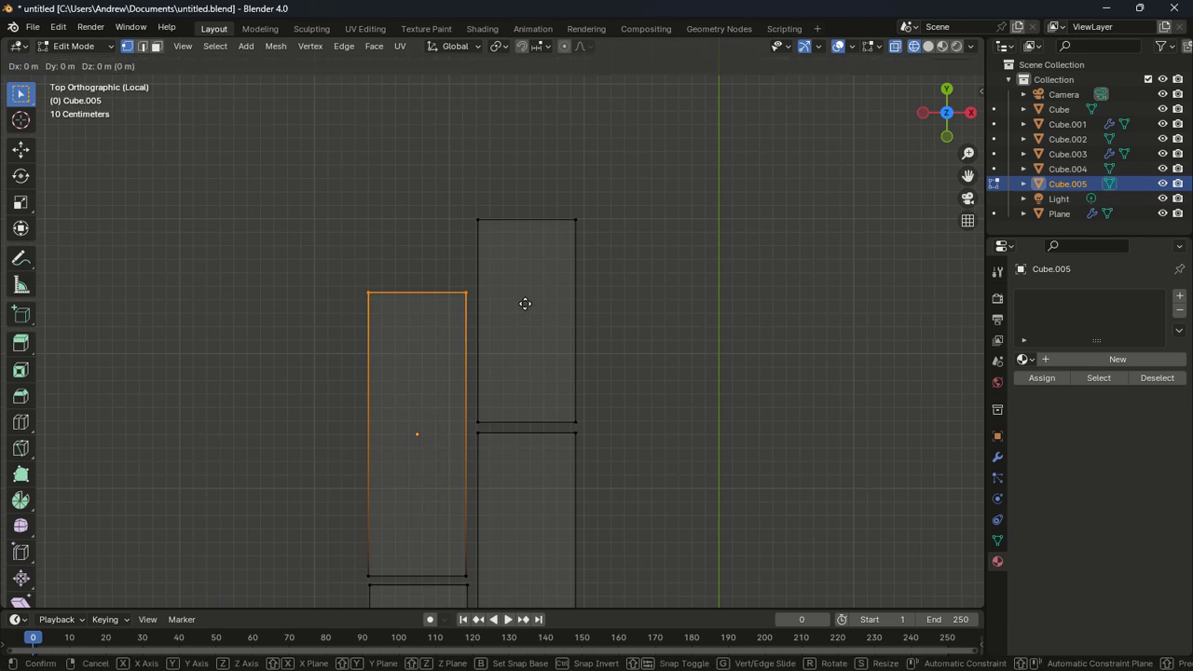
pyautogui.press('y')
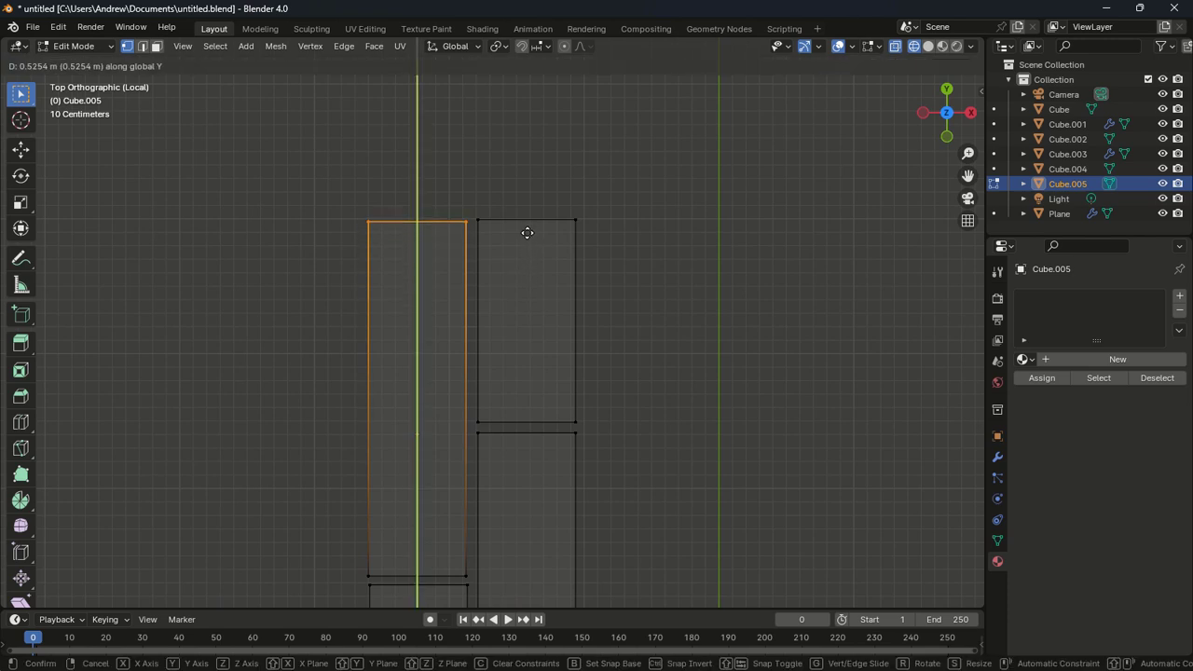
pyautogui.click(527, 234)
pyautogui.scroll(-5, 616, 280)
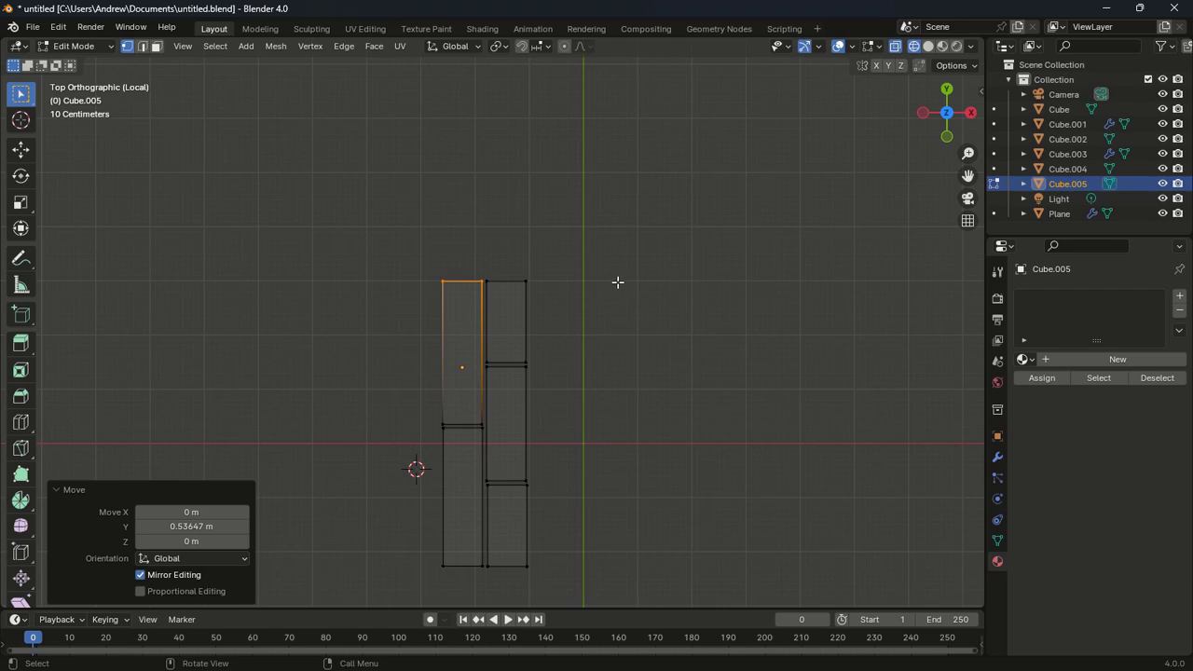
pyautogui.press('Tab')
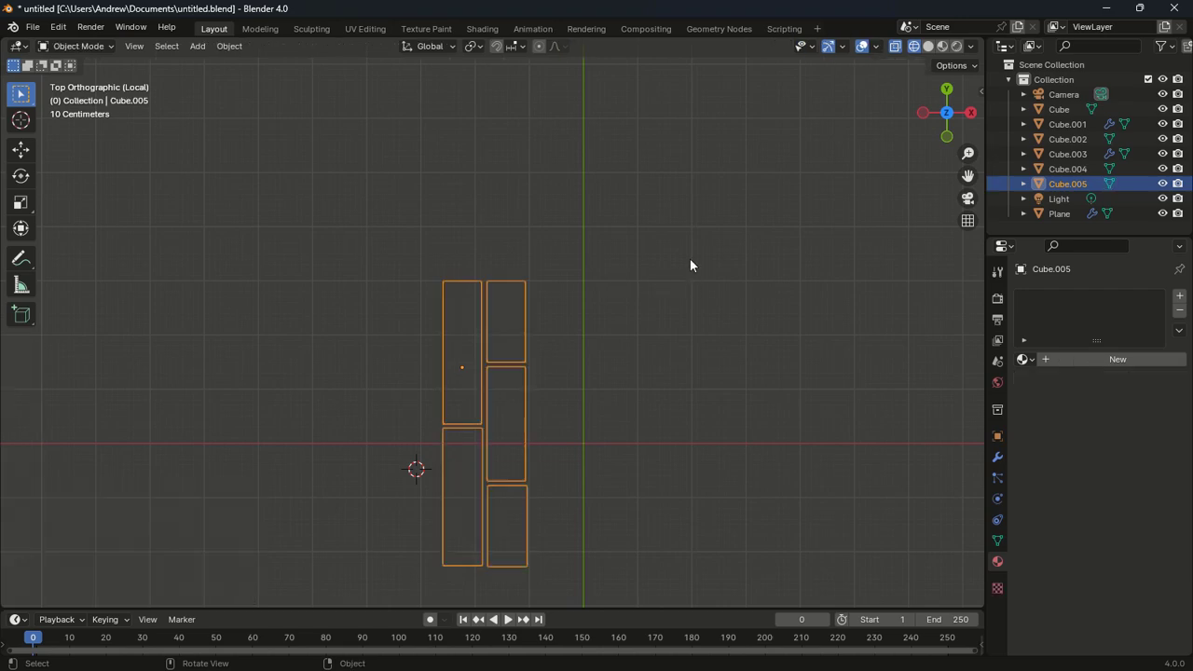
# Exit Local View and move the slabs -0.047056 m in X and -0.21175 m in Y beside the bed
pyautogui.press('KP_Divide')
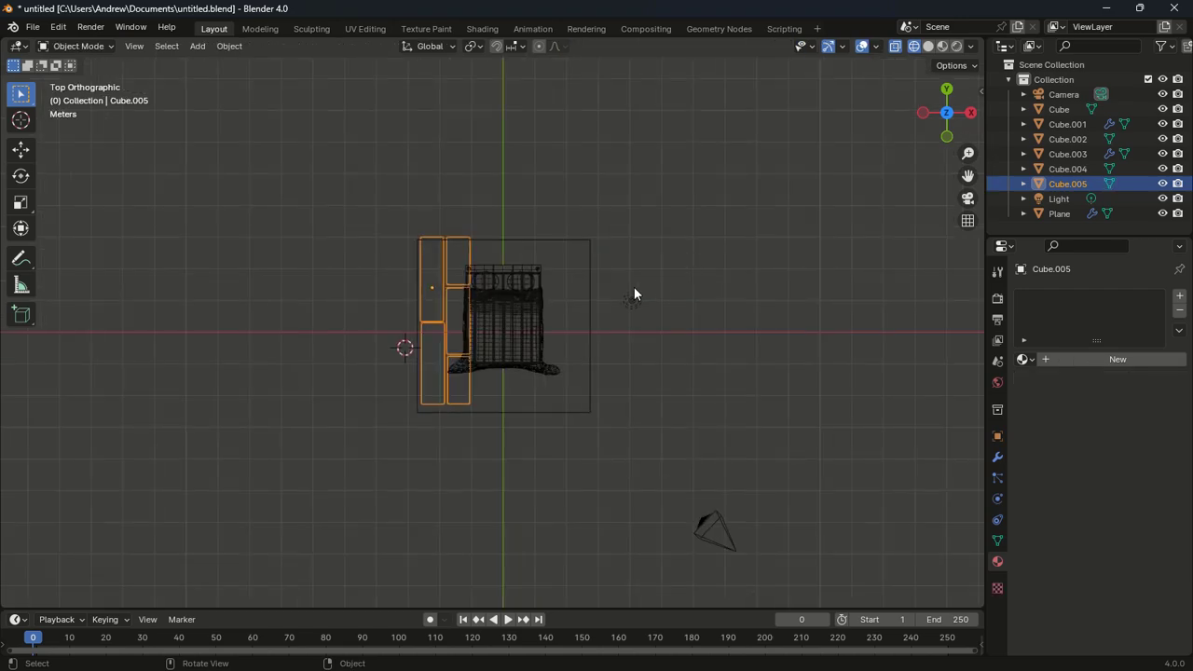
pyautogui.press('g')
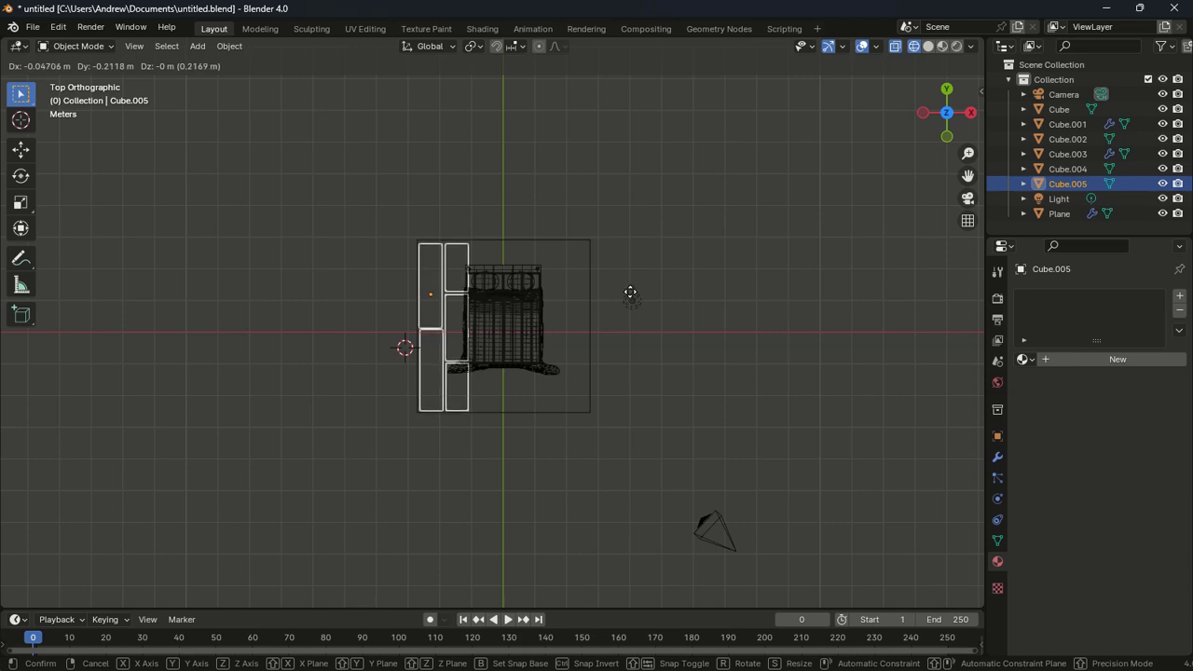
pyautogui.click(631, 292)
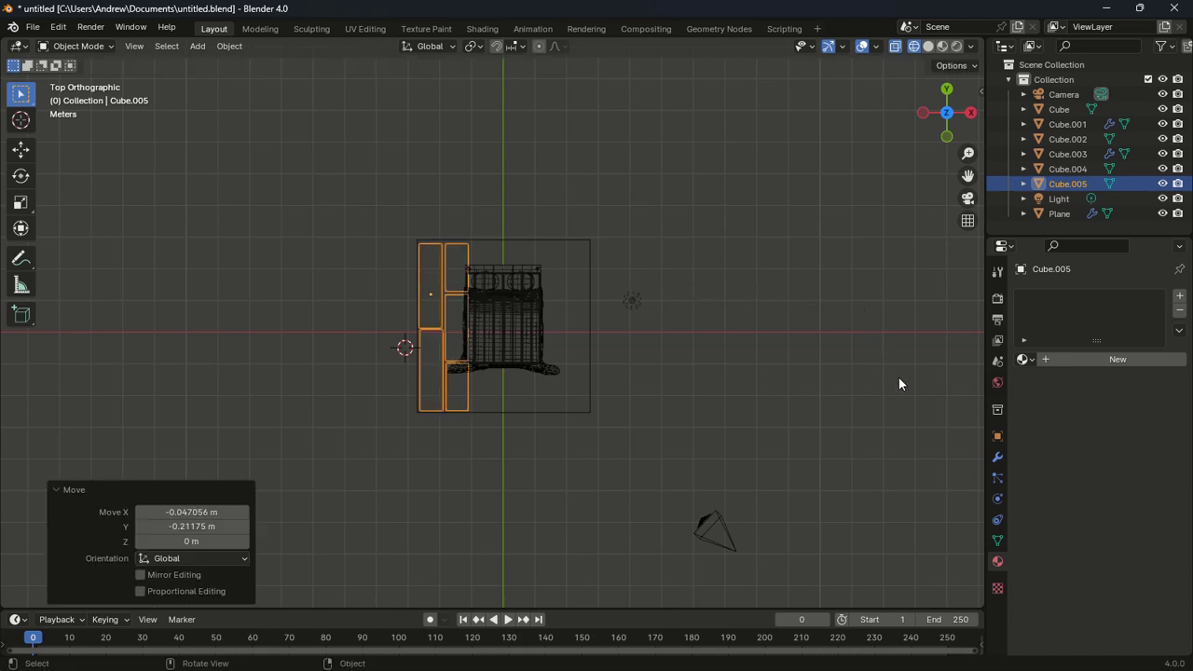
pyautogui.click(998, 456)
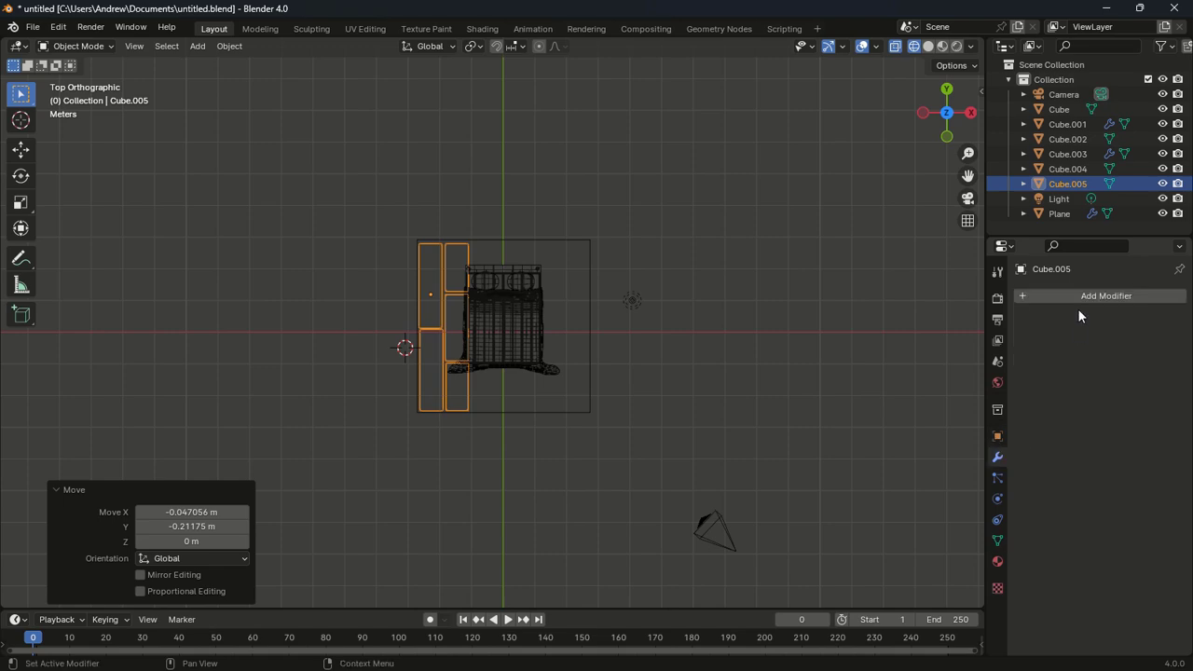
# Add an Array modifier to the Cube.005 tiles with count 4 and relative X offset 1.05
pyautogui.click(1080, 296)
pyautogui.click(1035, 297)
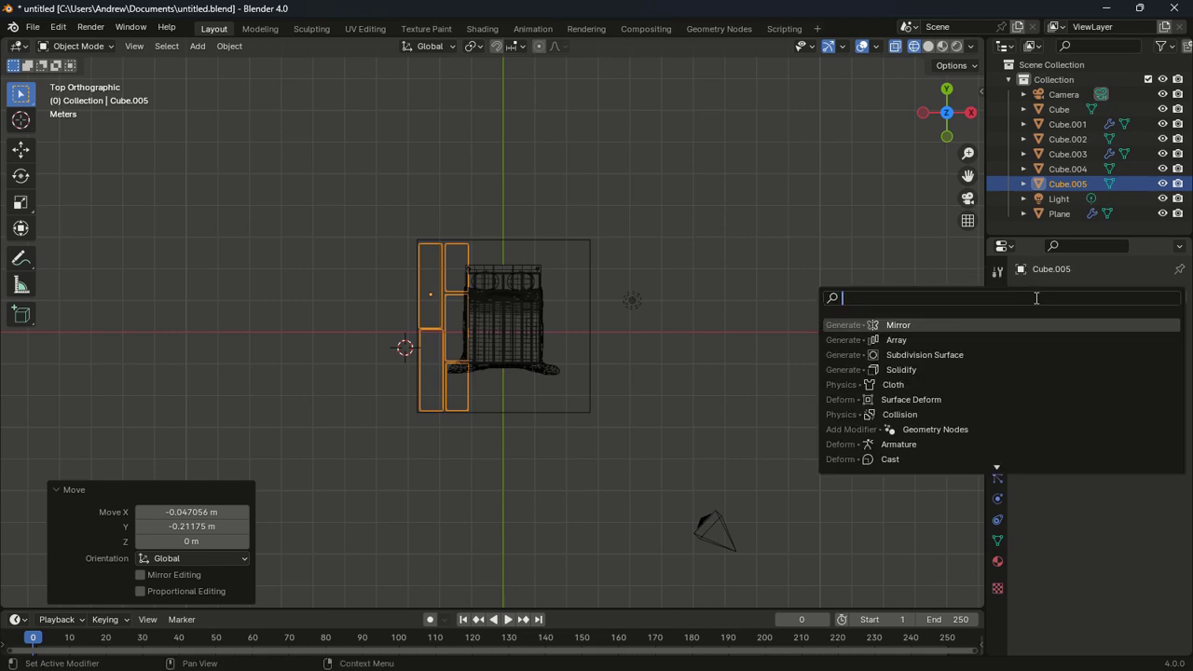
pyautogui.click(978, 340)
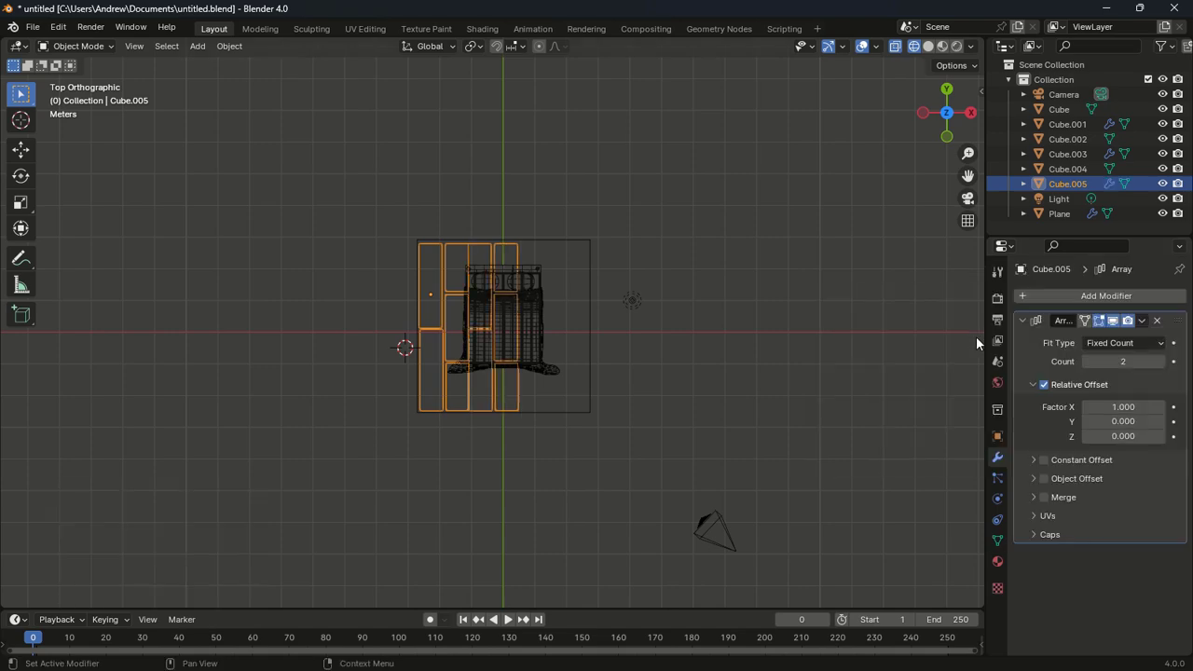
pyautogui.click(1161, 361)
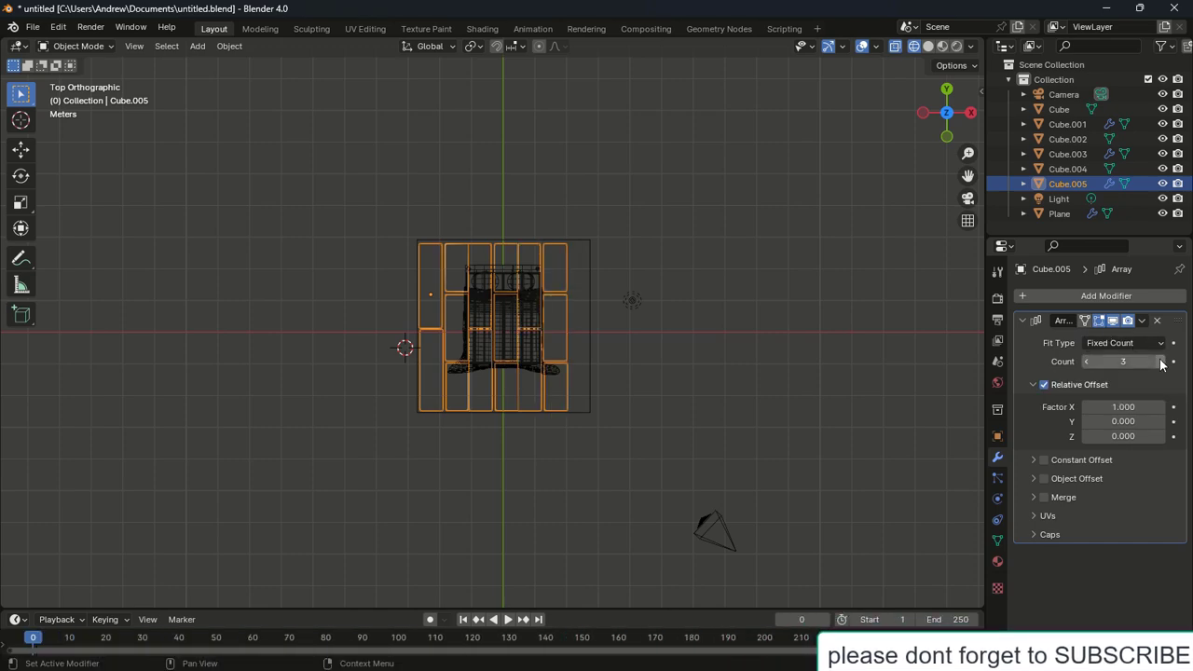
pyautogui.click(1161, 362)
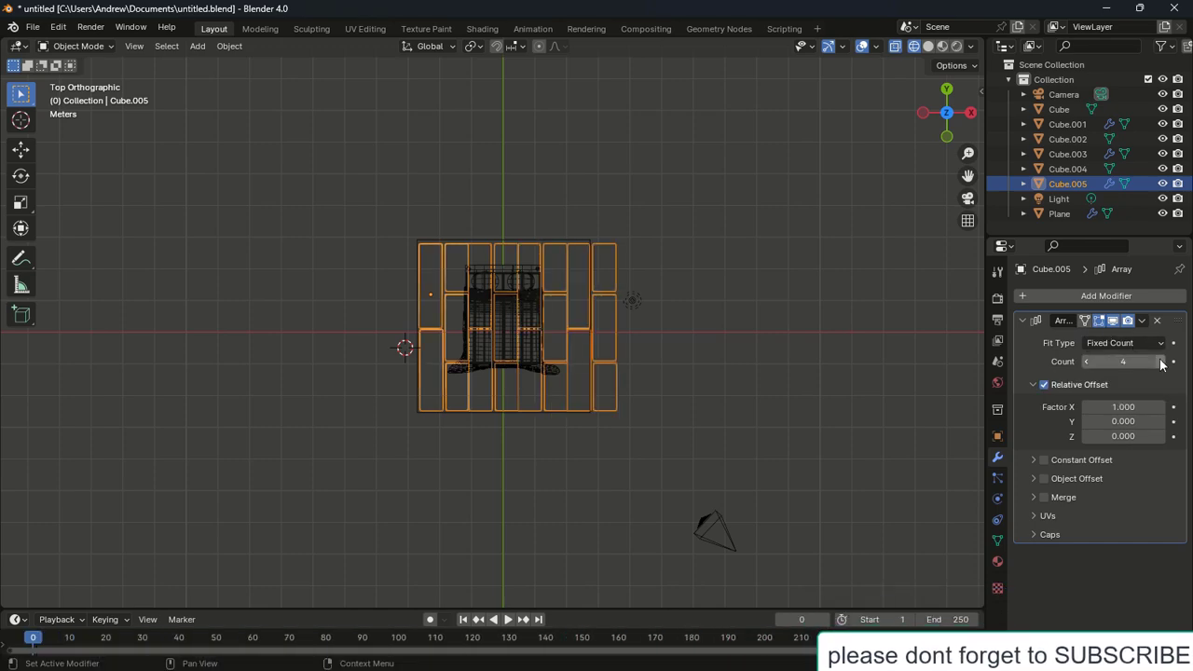
pyautogui.click(1138, 408)
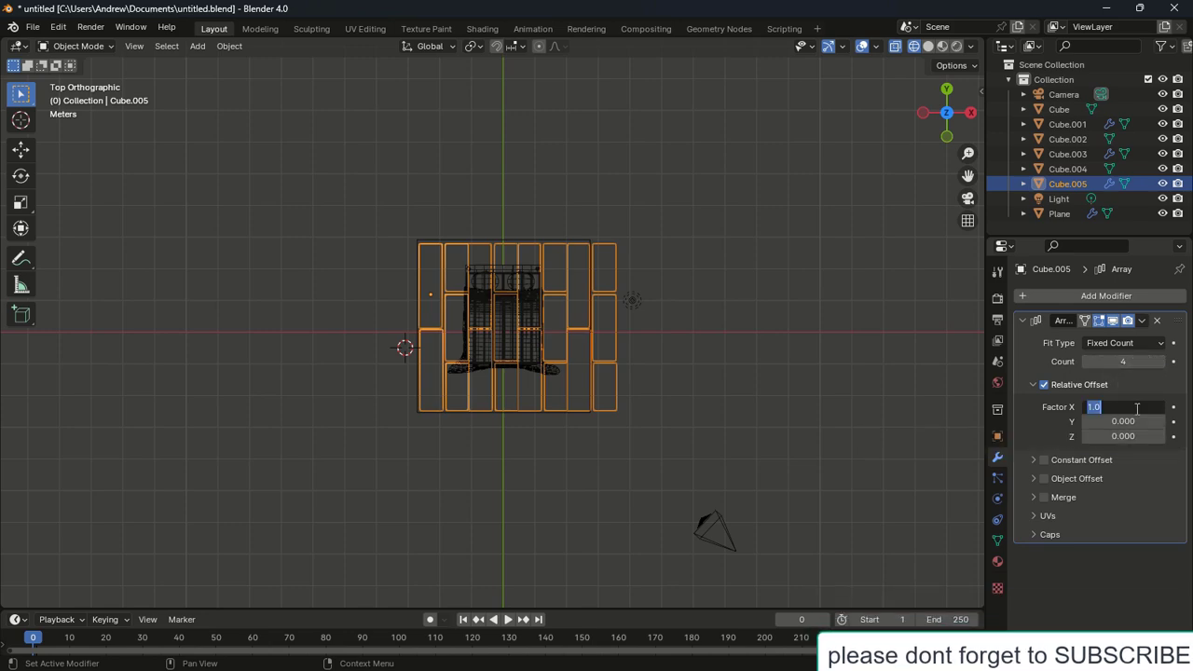
pyautogui.press('BackSpace')
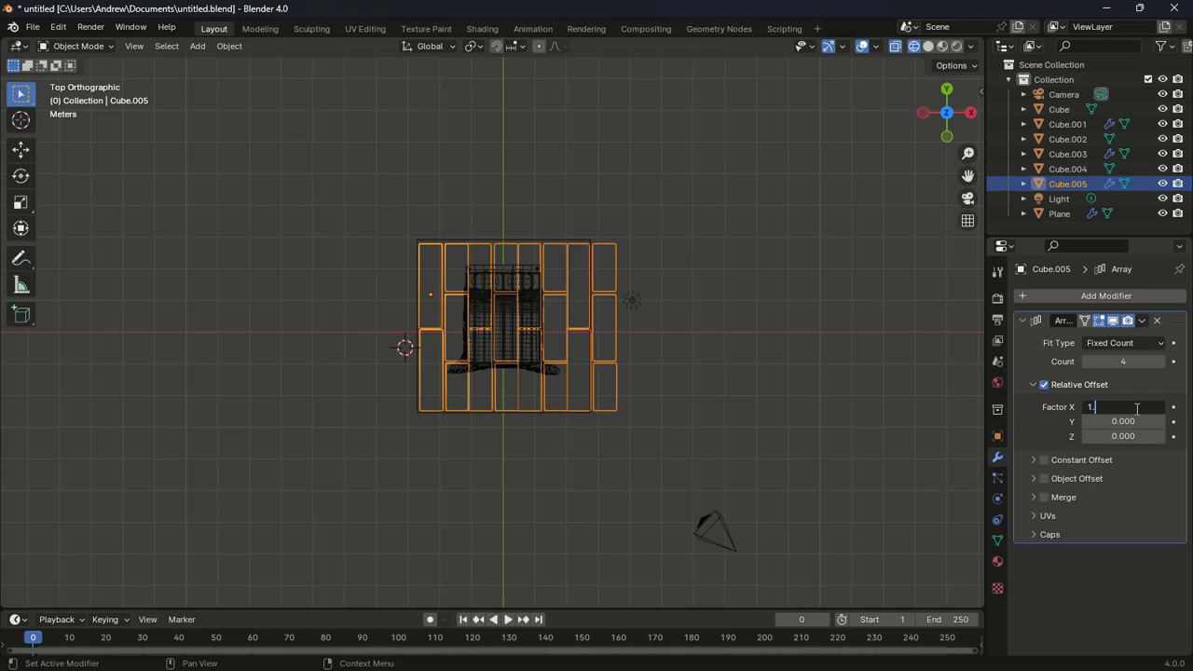
pyautogui.write('1.05')
pyautogui.press('Return')
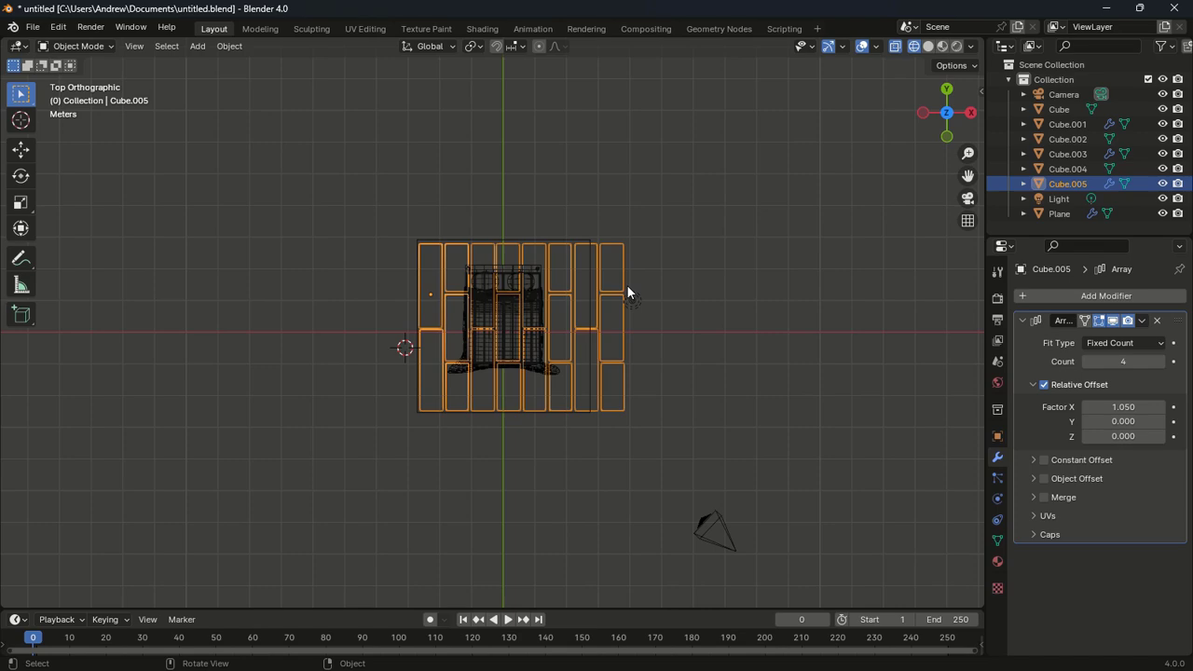
# Narrow the arrayed tiles to 0.819 along X
pyautogui.press('s')
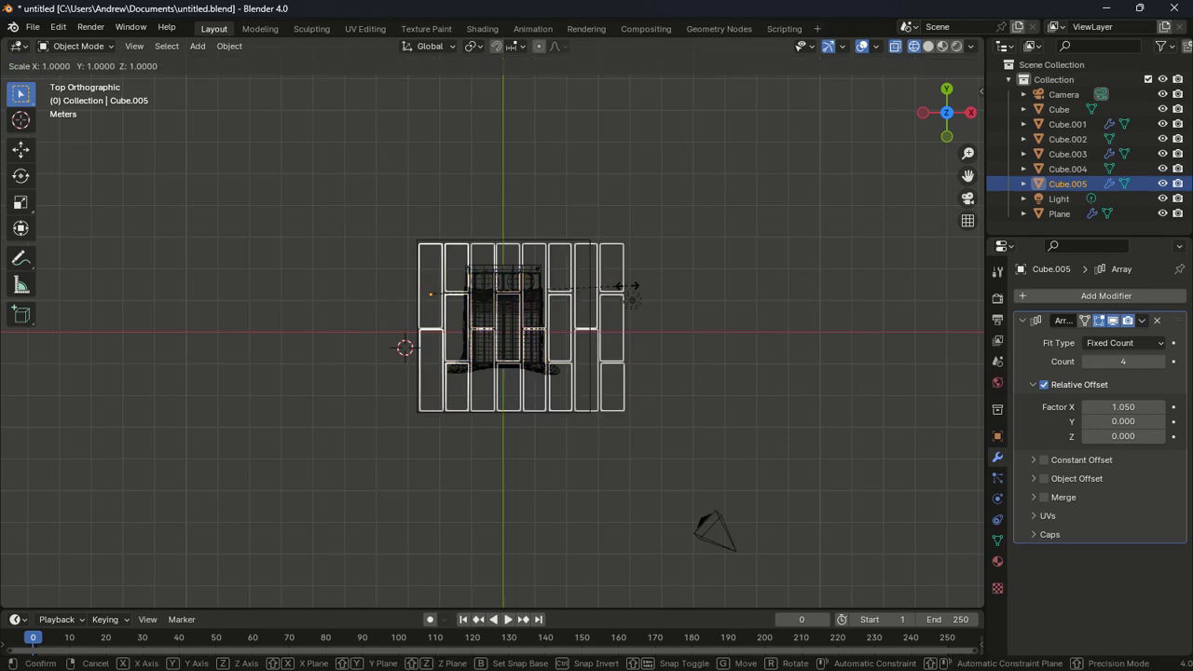
pyautogui.press('x')
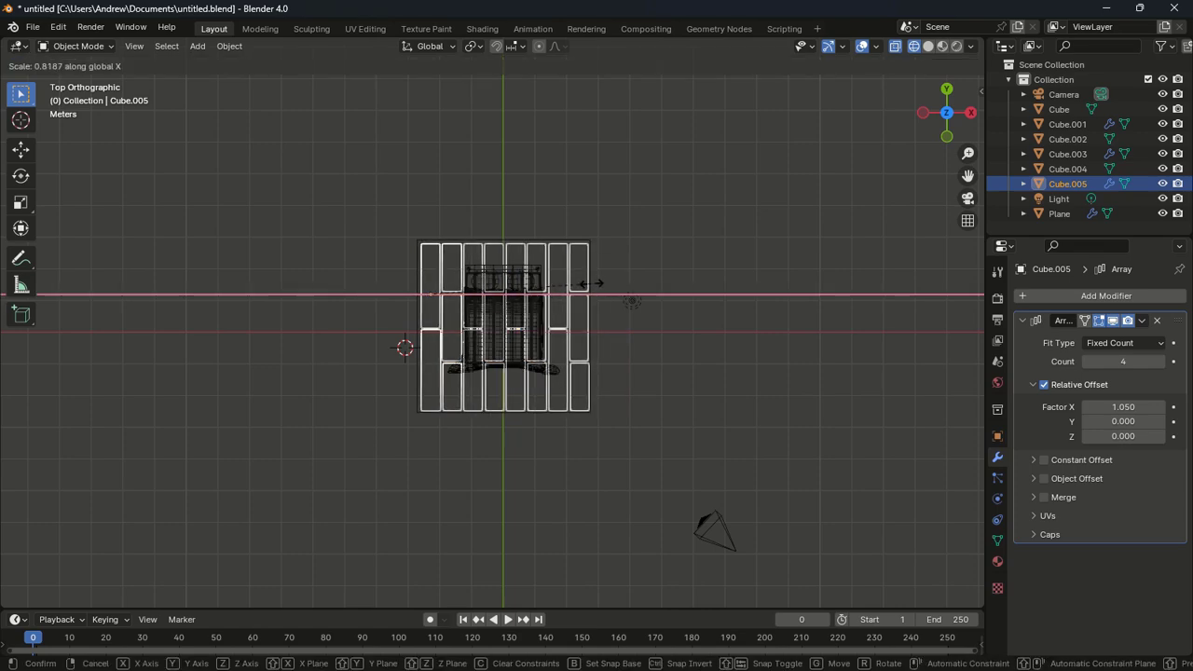
pyautogui.click(593, 283)
pyautogui.moveTo(677, 395); pyautogui.dragTo(680, 440, button='middle')
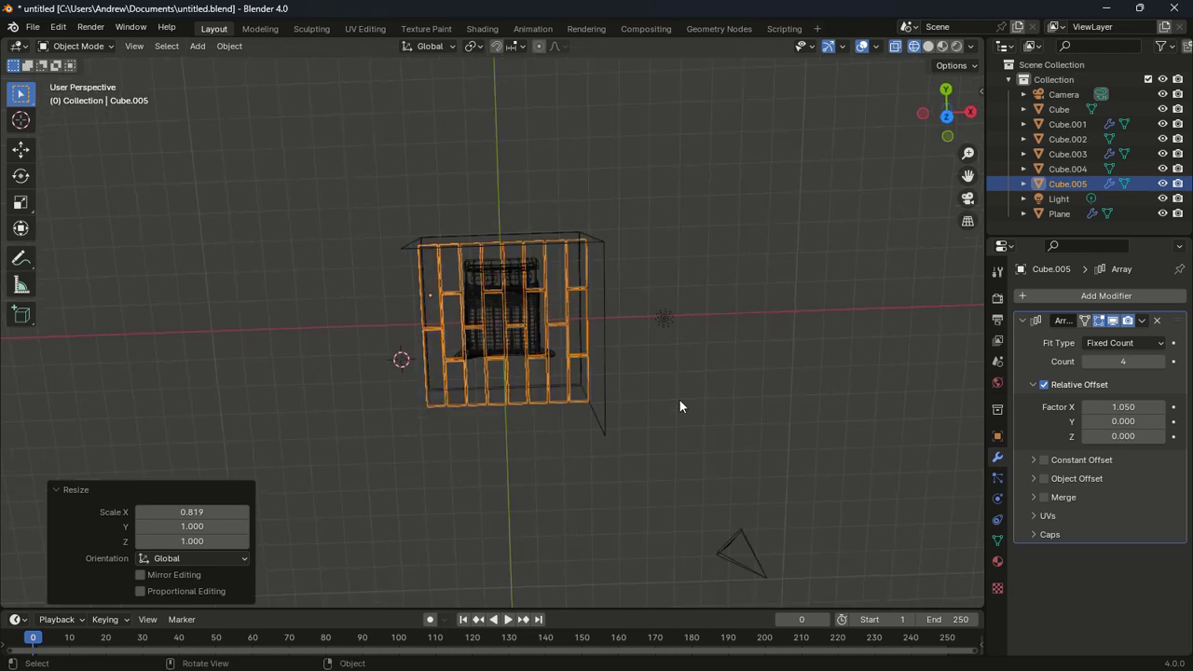
# In top view, stretch the tiles to 1.011 along Y and shift them about 0.047 m in Y
pyautogui.press('KP_7')
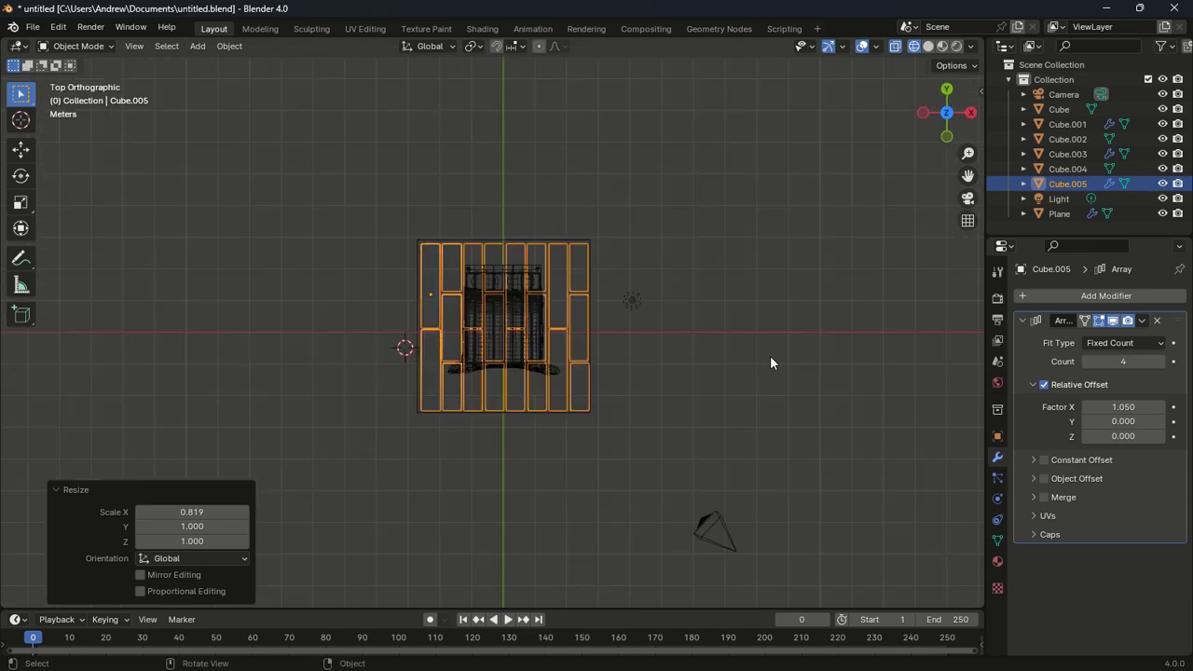
pyautogui.press('g')
pyautogui.press('y')
pyautogui.click(771, 356)
pyautogui.press('s')
pyautogui.press('y')
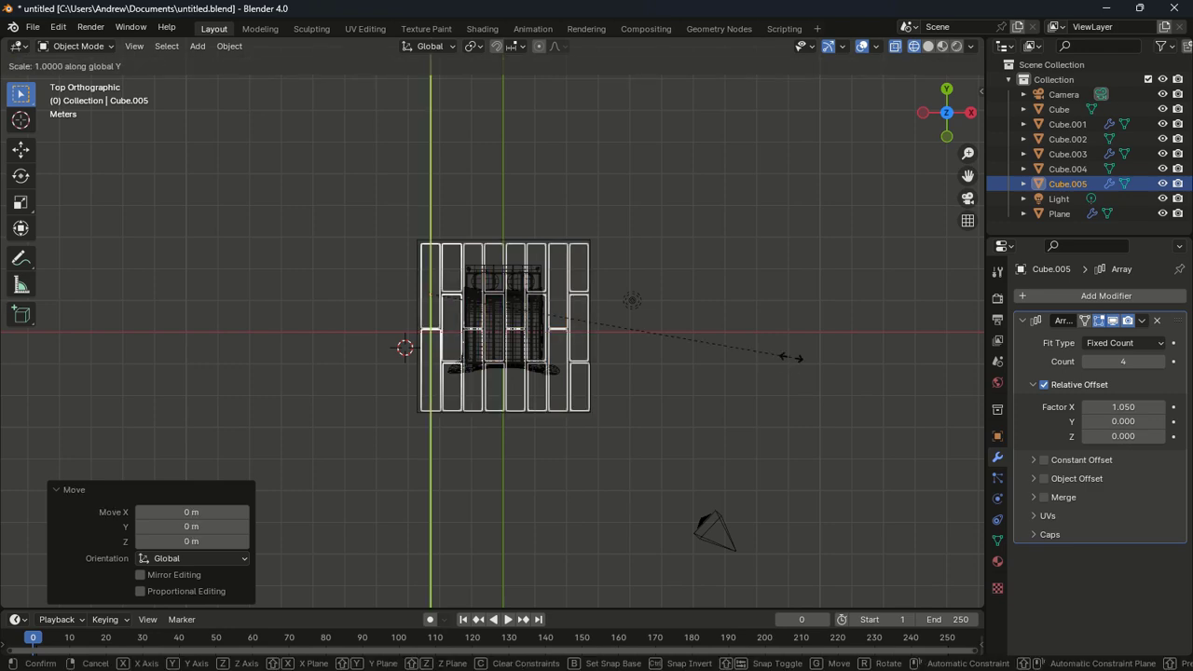
pyautogui.click(797, 360)
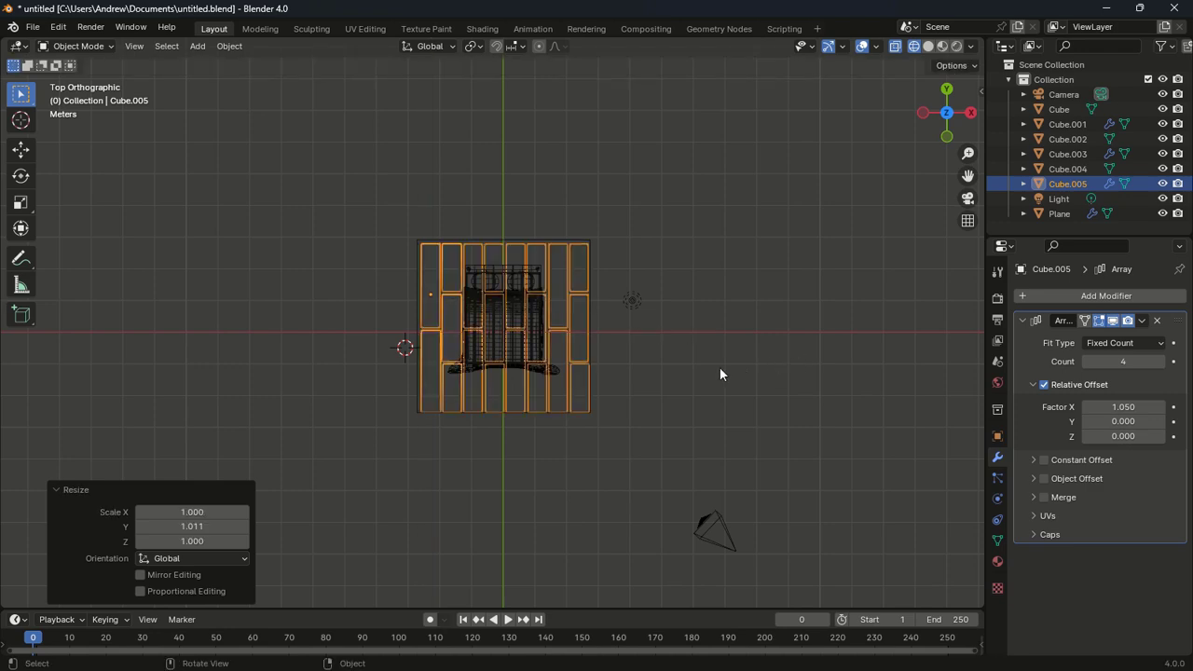
pyautogui.press('g')
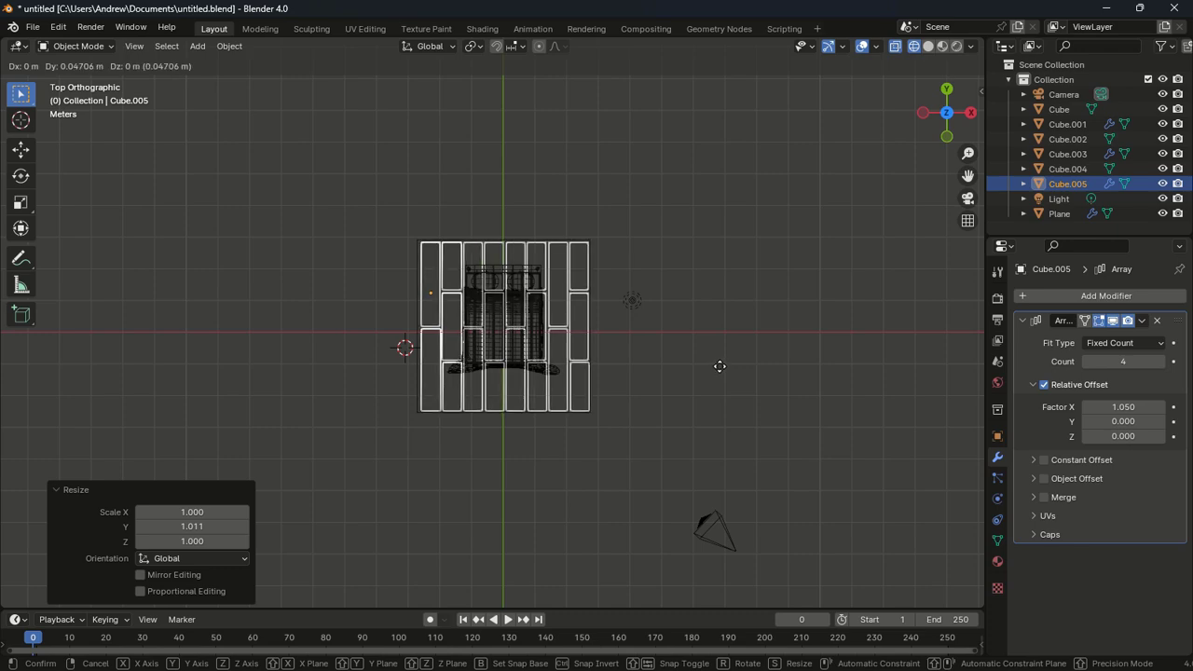
pyautogui.click(720, 367)
pyautogui.moveTo(680, 401); pyautogui.dragTo(643, 256, button='middle')
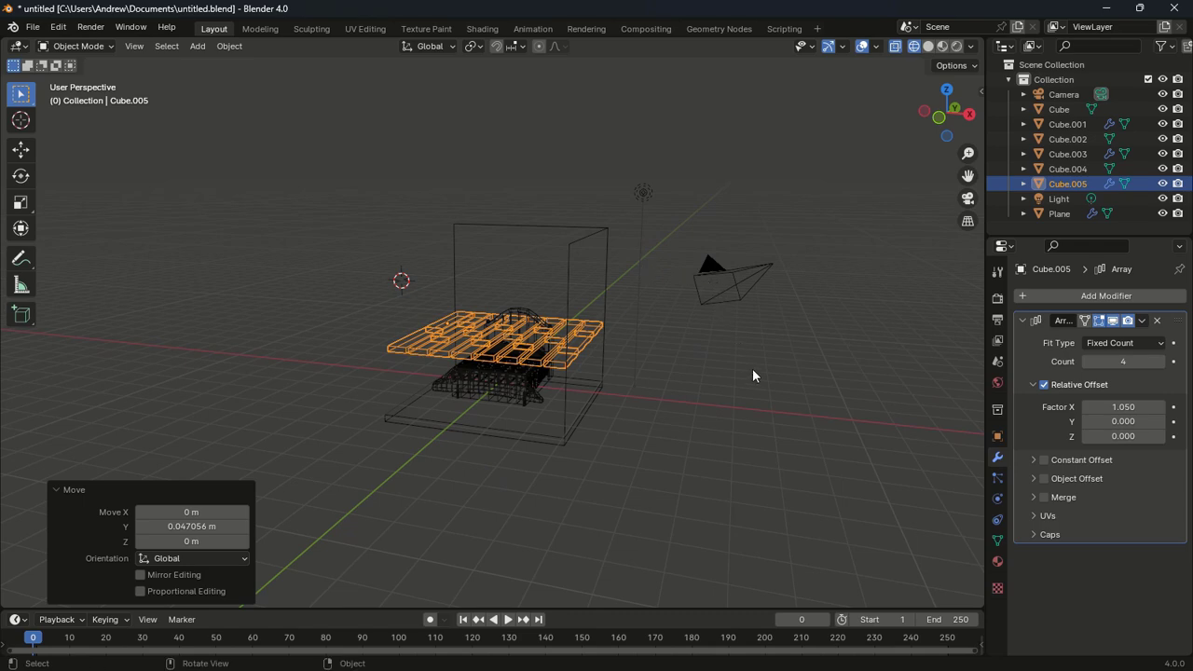
# In front view, lower the tiles 1.788 m, flatten them to Z 0.720, then drop them 0.07 m more
pyautogui.press('KP_1')
pyautogui.press('g')
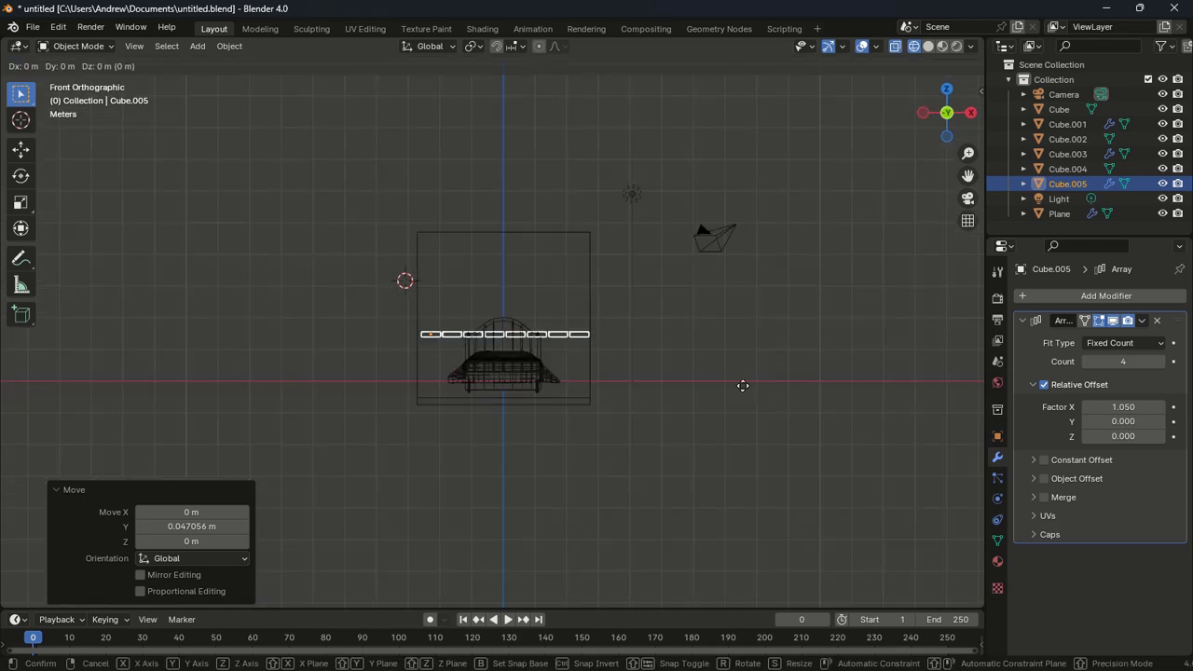
pyautogui.press('z')
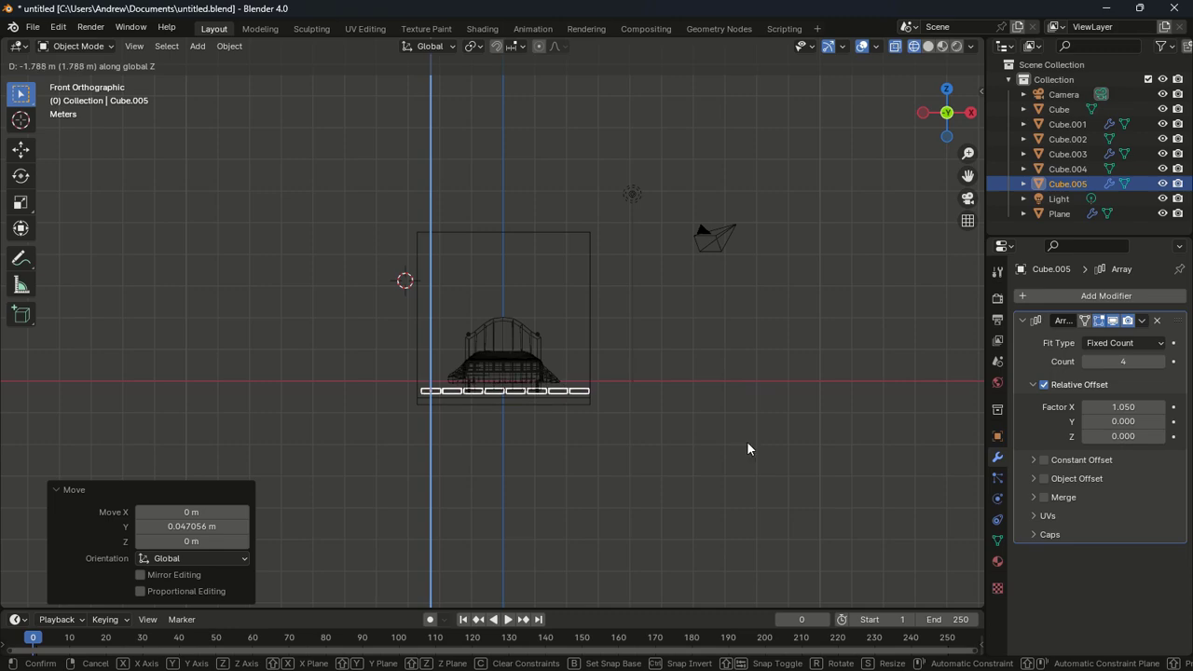
pyautogui.click(749, 447)
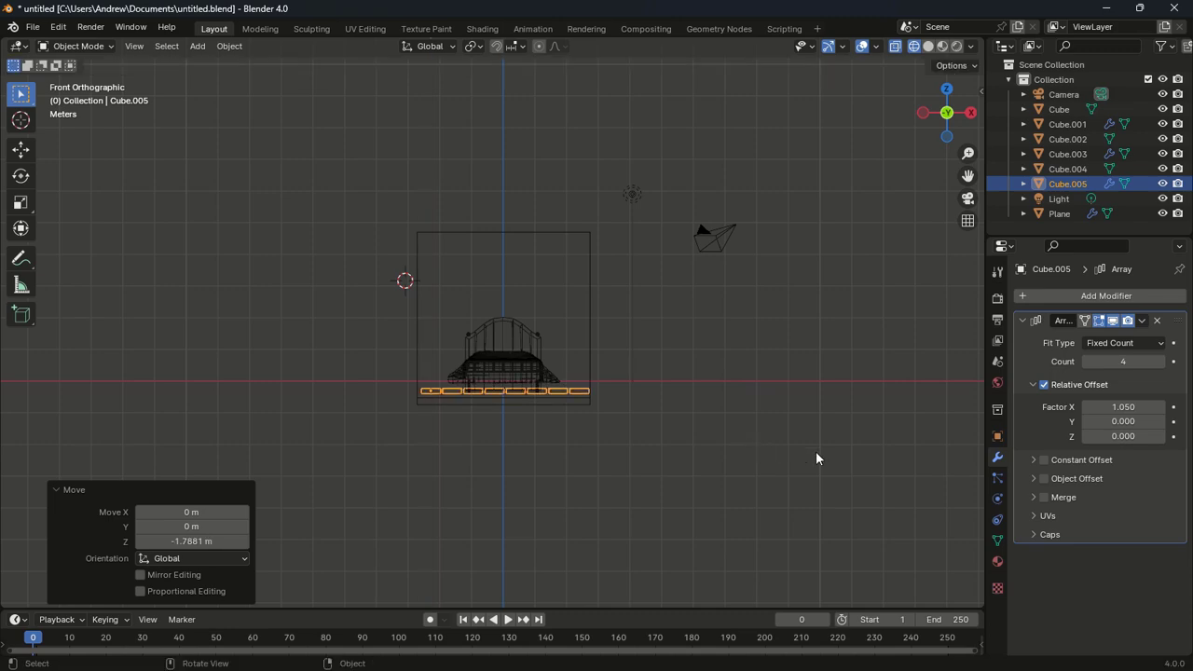
pyautogui.press('s')
pyautogui.press('z')
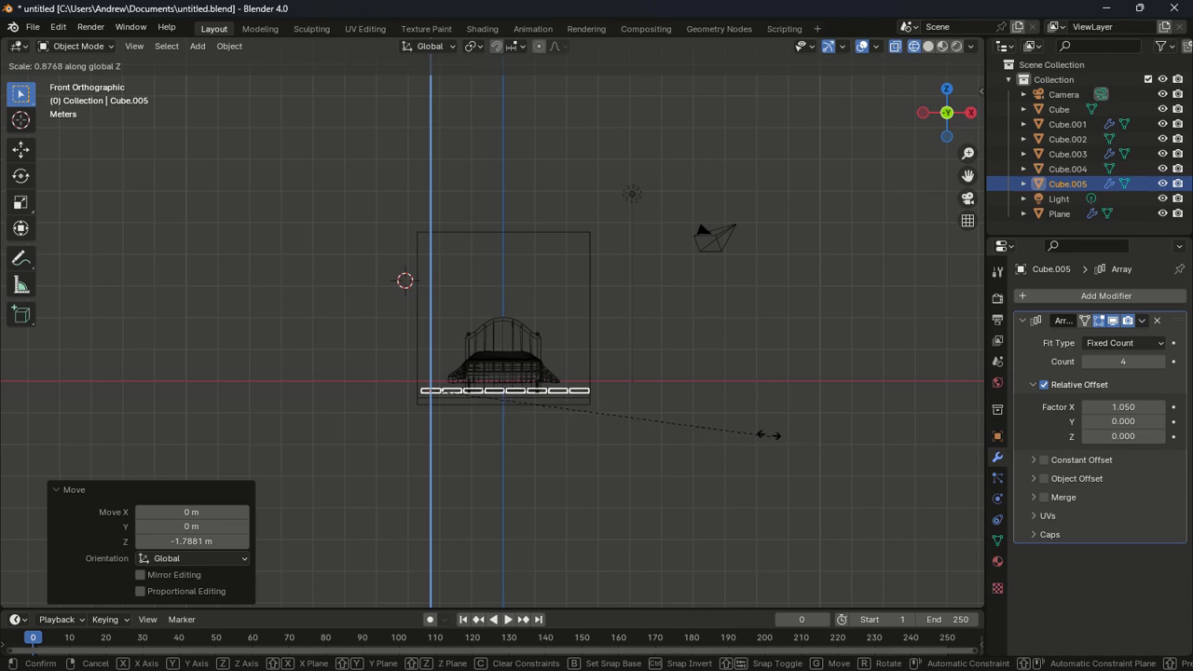
pyautogui.click(709, 420)
pyautogui.press('g')
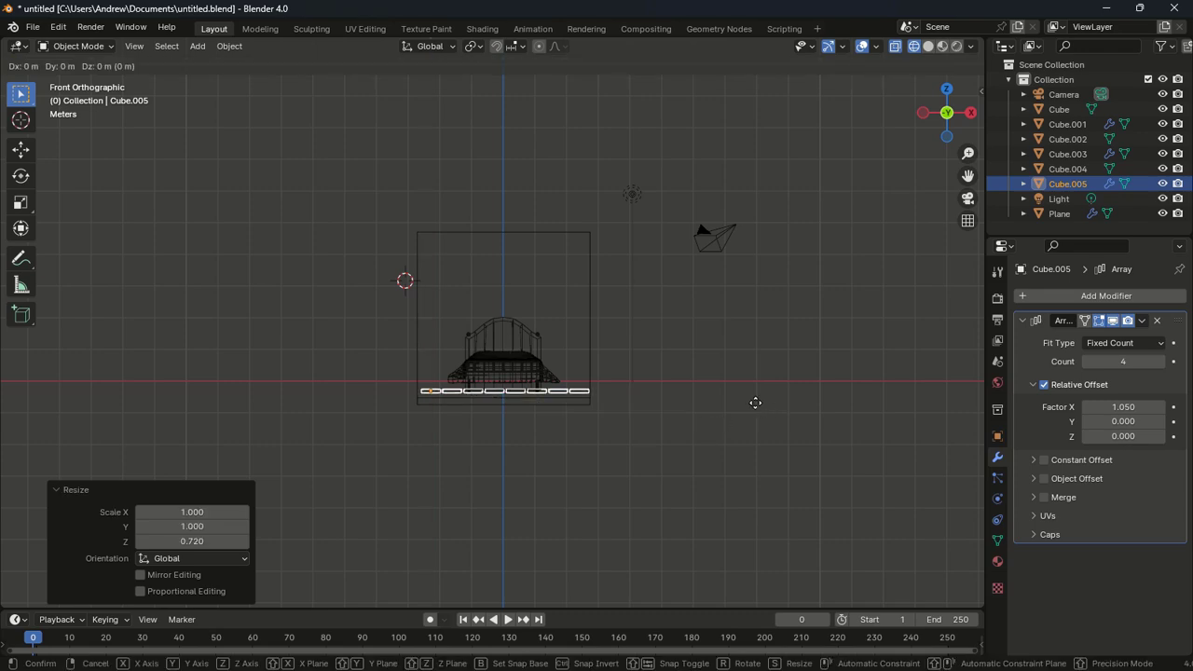
pyautogui.press('z')
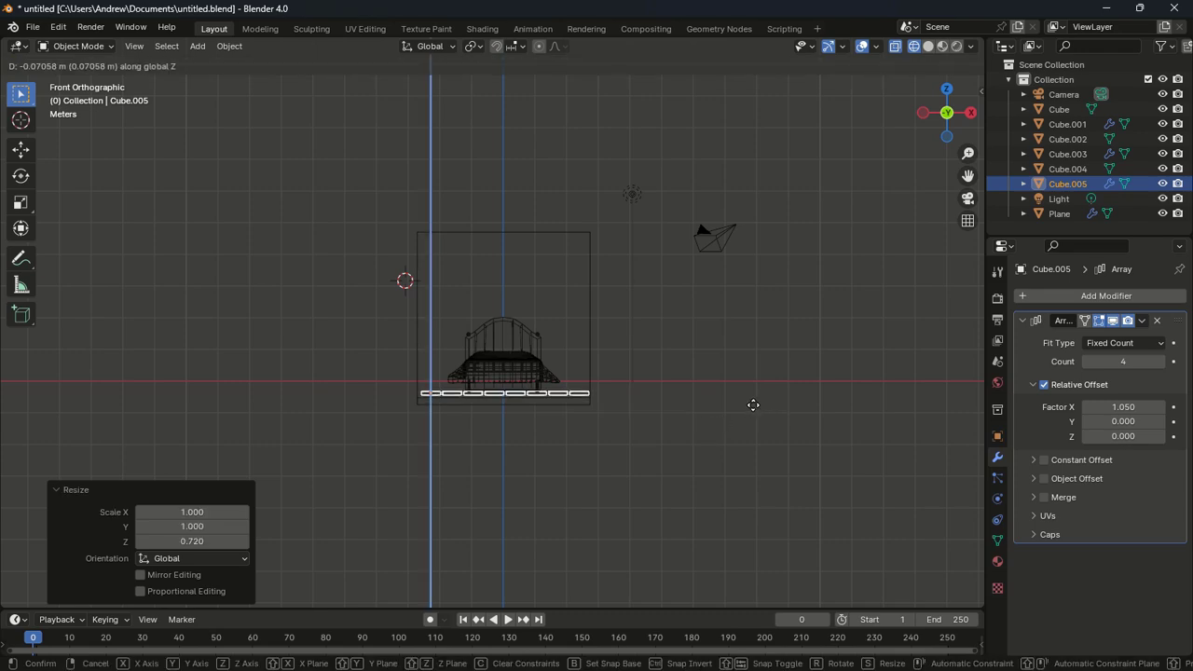
pyautogui.click(754, 405)
# Widen the tiles to 1.033 along X and shift them -0.141 m in X
pyautogui.press('s')
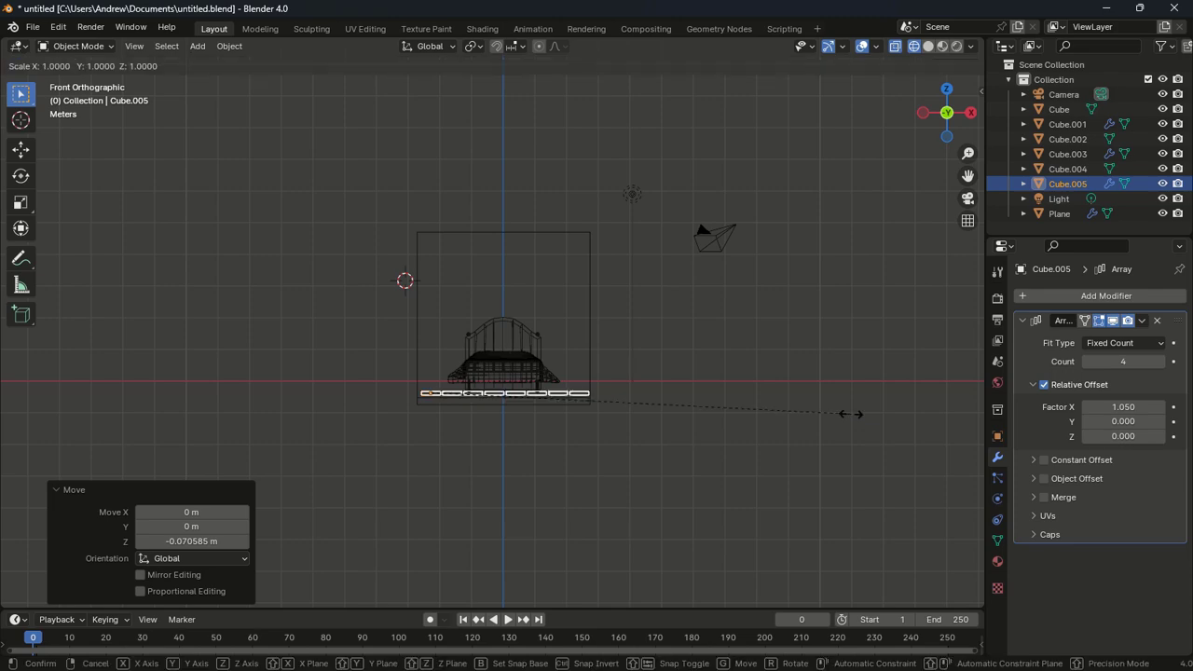
pyautogui.press('x')
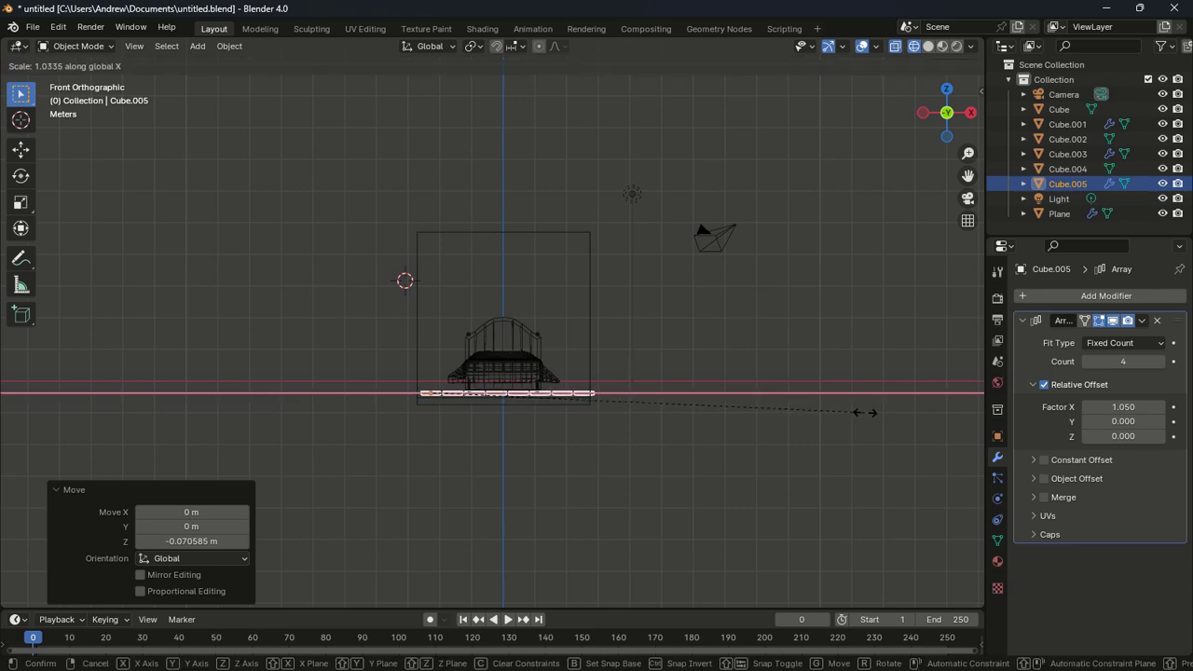
pyautogui.click(863, 416)
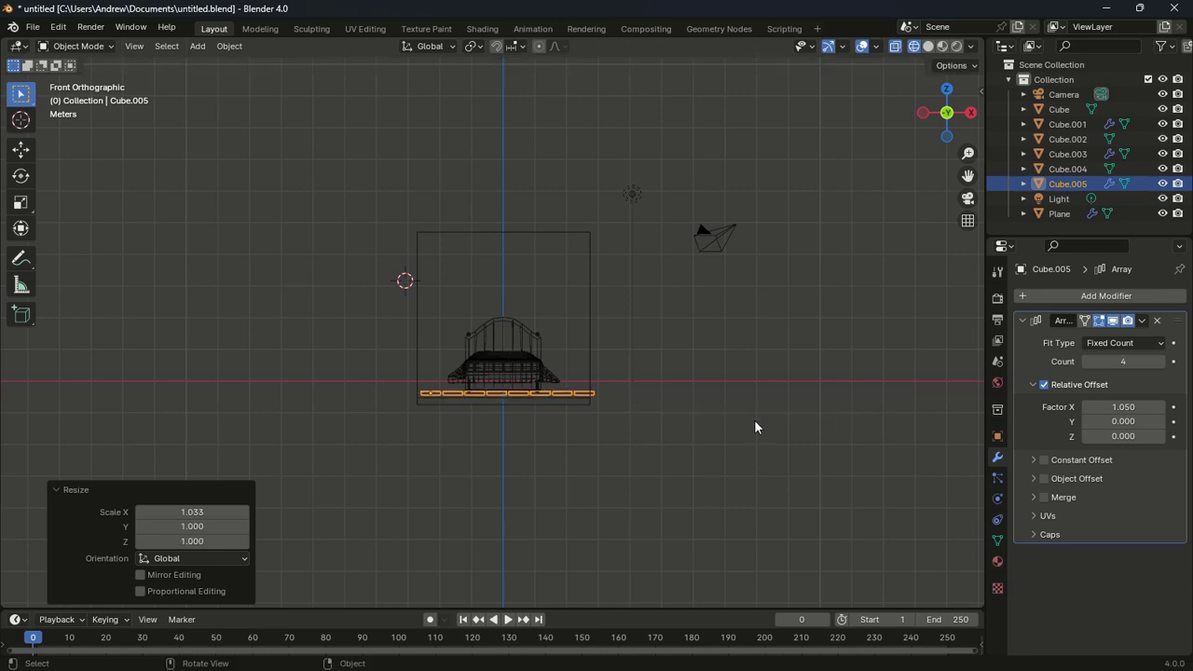
pyautogui.press('g')
pyautogui.press('x')
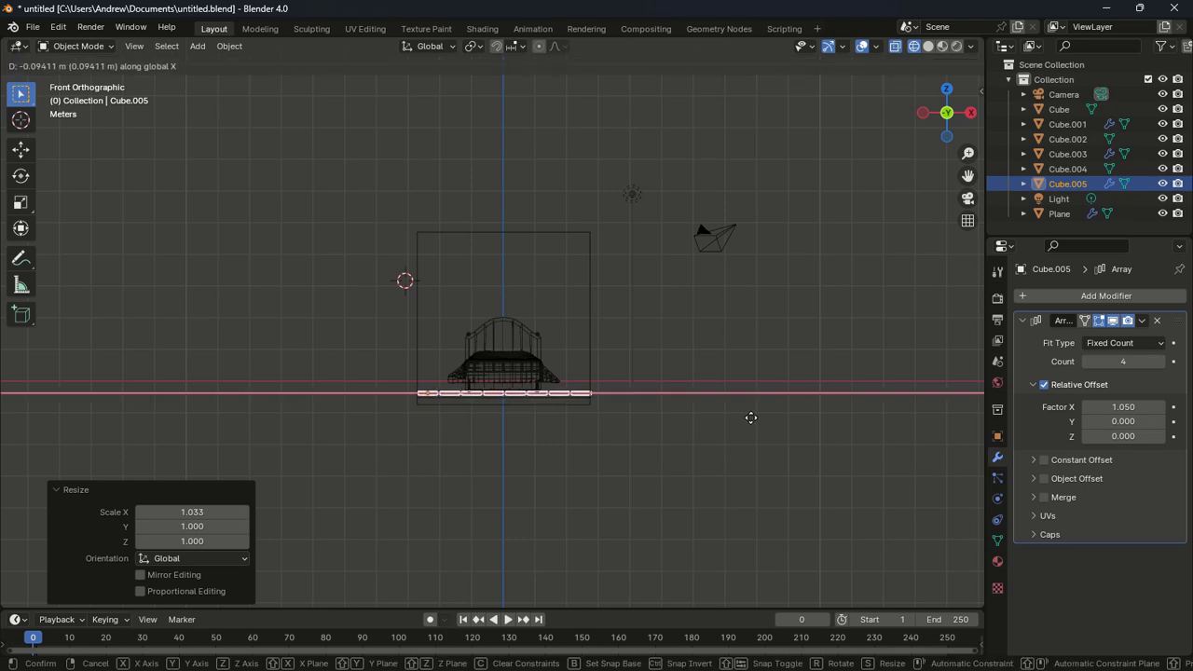
pyautogui.click(751, 421)
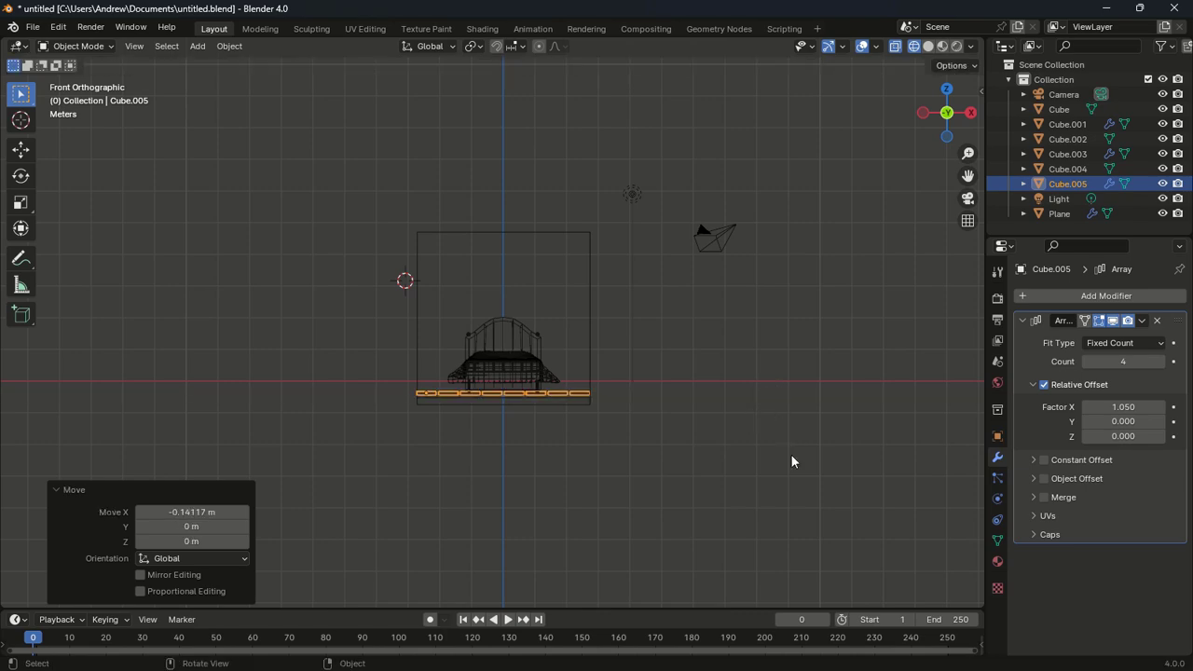
pyautogui.moveTo(792, 461); pyautogui.dragTo(767, 455, button='middle')
# Switch the viewport to solid shading while checking the tile mesh in Edit Mode
pyautogui.press('Tab')
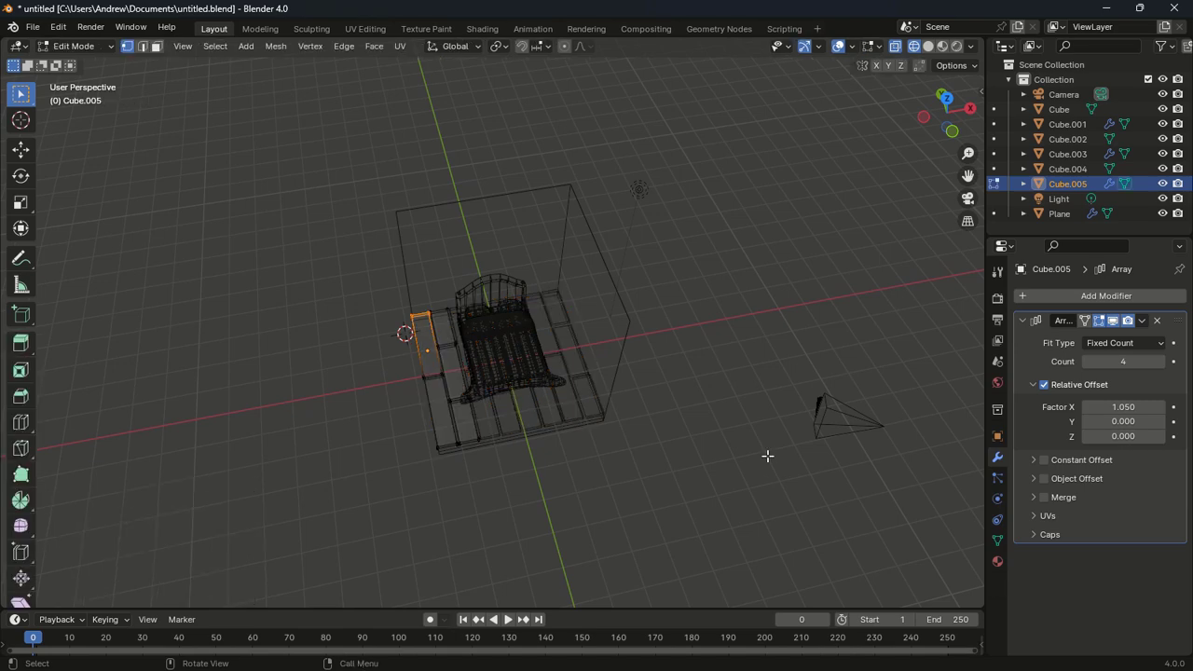
pyautogui.scroll(-4, 767, 455)
pyautogui.press('z')
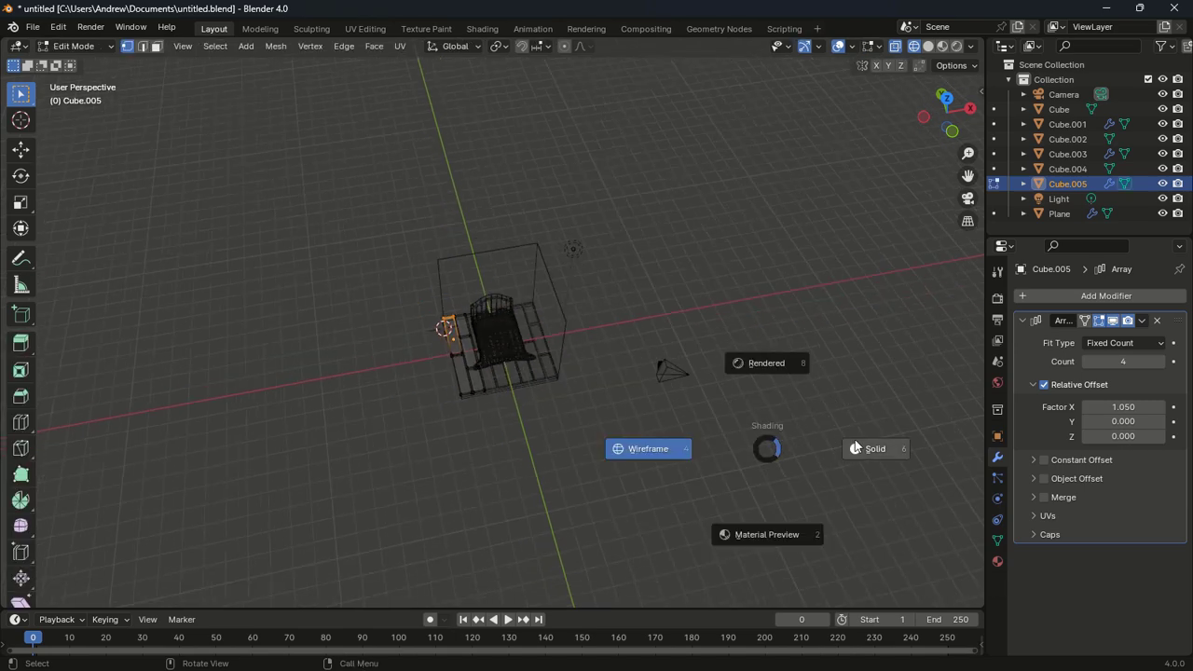
pyautogui.click(856, 447)
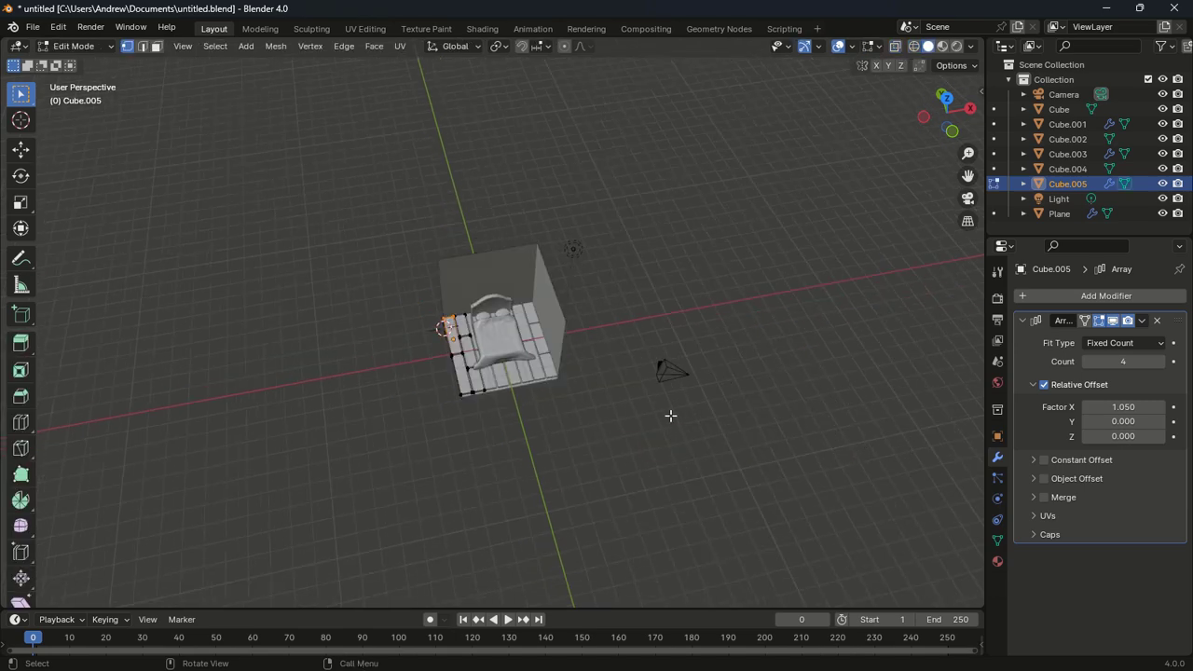
pyautogui.moveTo(672, 416)
pyautogui.mouseDown(button='middle')
pyautogui.moveTo(714, 354)
pyautogui.moveTo(641, 308)
pyautogui.moveTo(686, 487)
pyautogui.mouseUp(button='middle')
pyautogui.press('Tab')
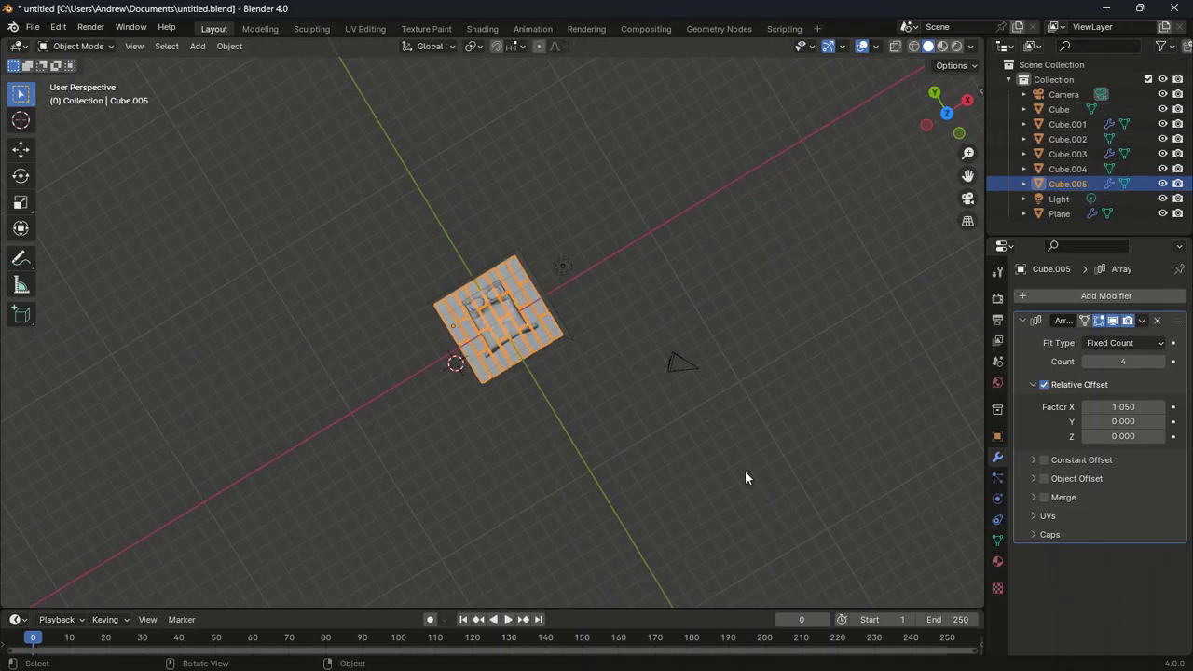
# Apply the floor's Array modifier so the tiles become real geometry
pyautogui.click(1143, 321)
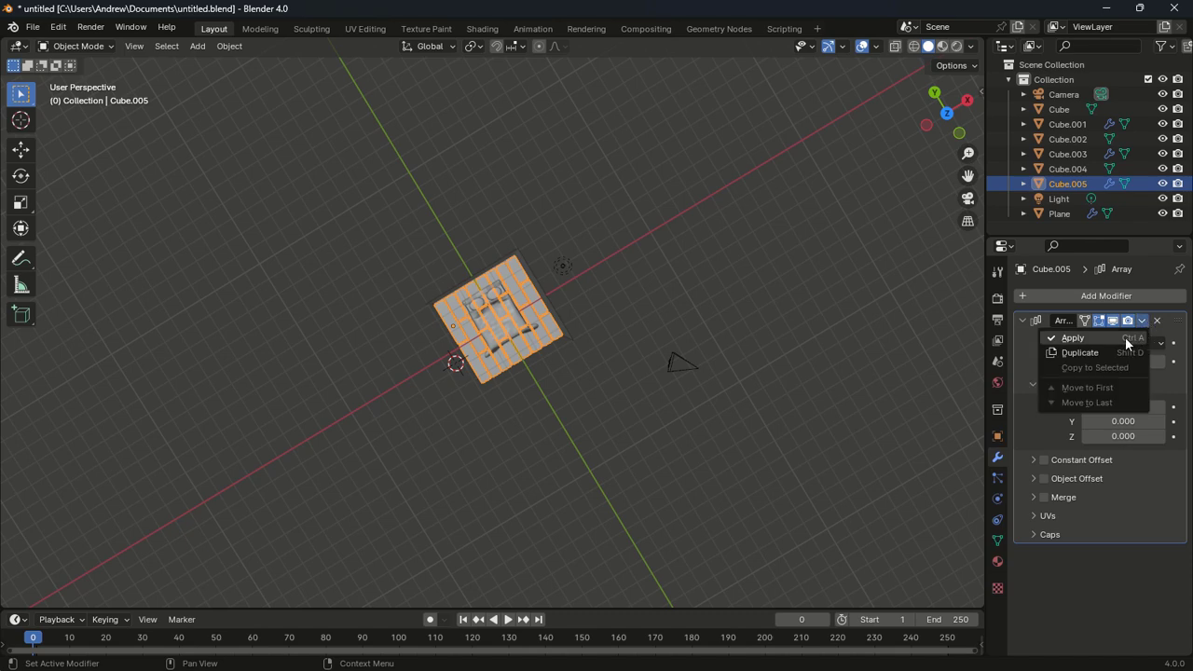
pyautogui.click(1119, 340)
pyautogui.click(709, 299)
pyautogui.press('Tab')
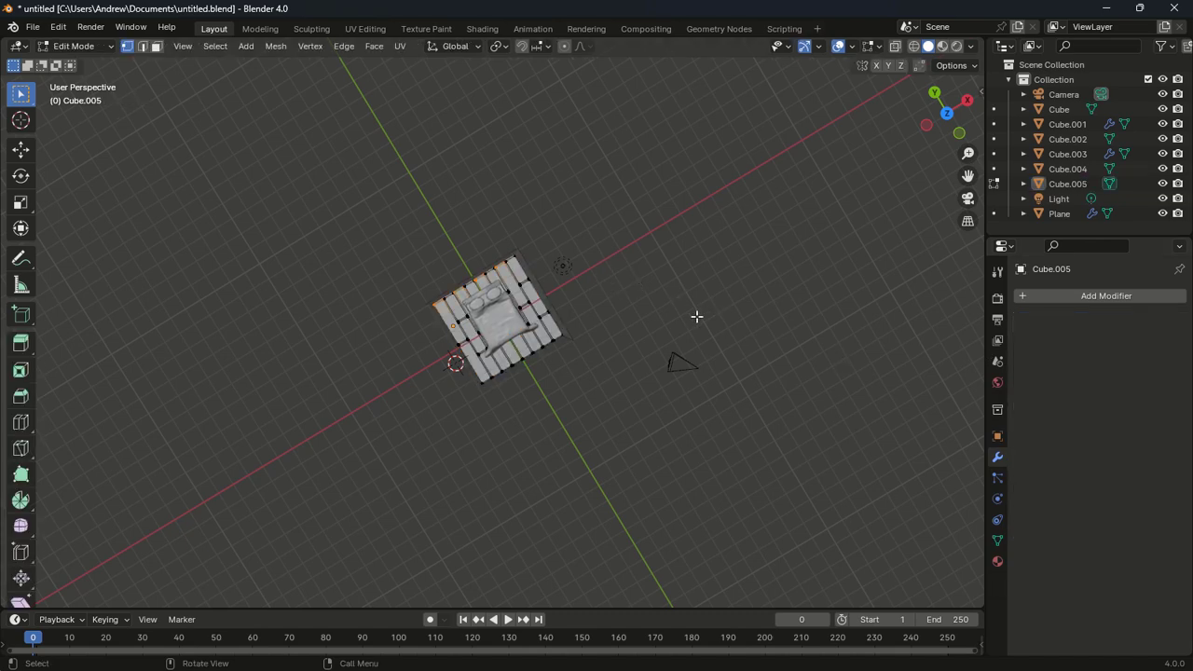
pyautogui.press('Tab')
pyautogui.moveTo(667, 322); pyautogui.dragTo(682, 421, button='middle')
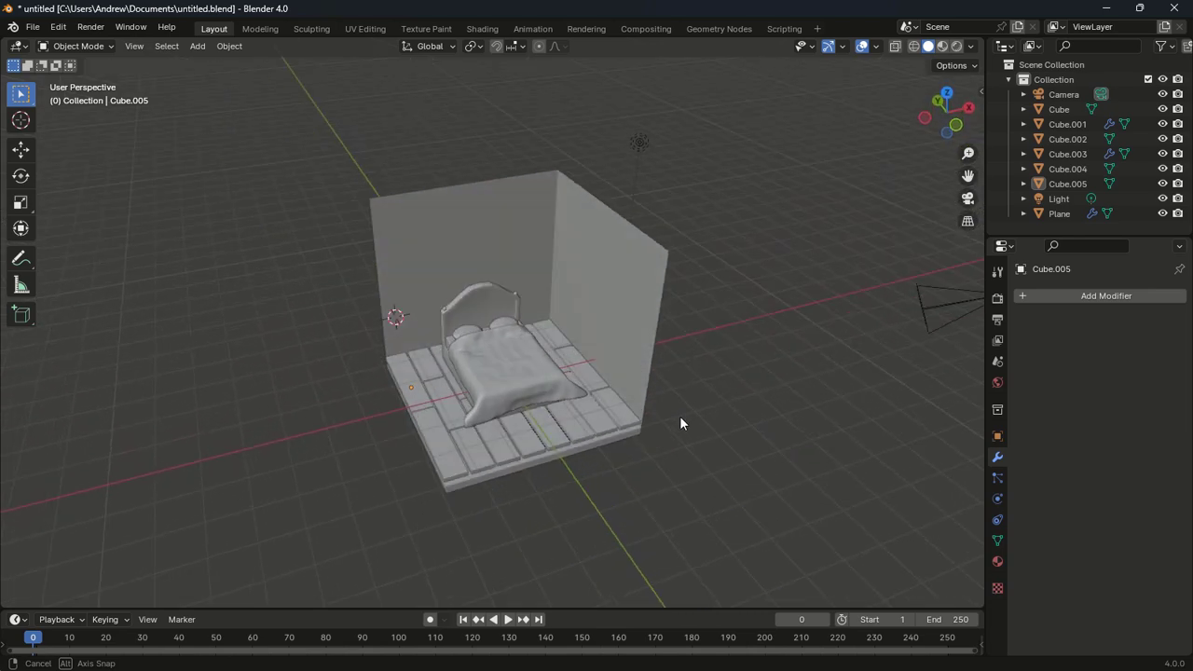
# Lower the tiled floor Cube.005 about 0.16 m along Z
pyautogui.click(566, 433)
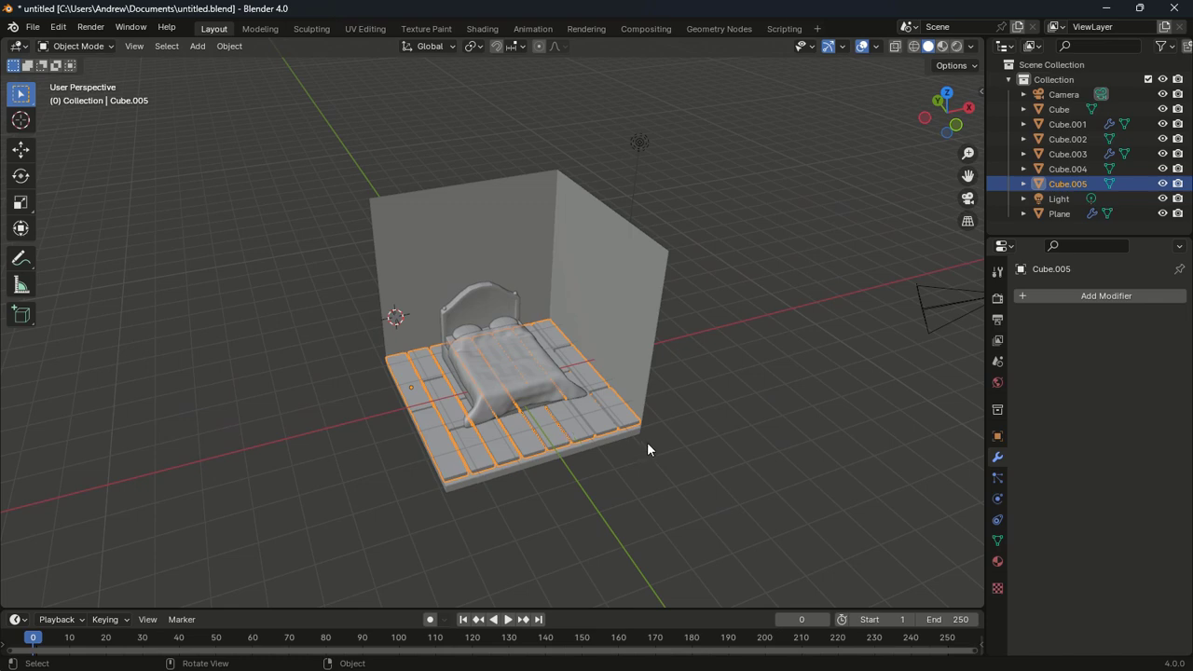
pyautogui.press('g')
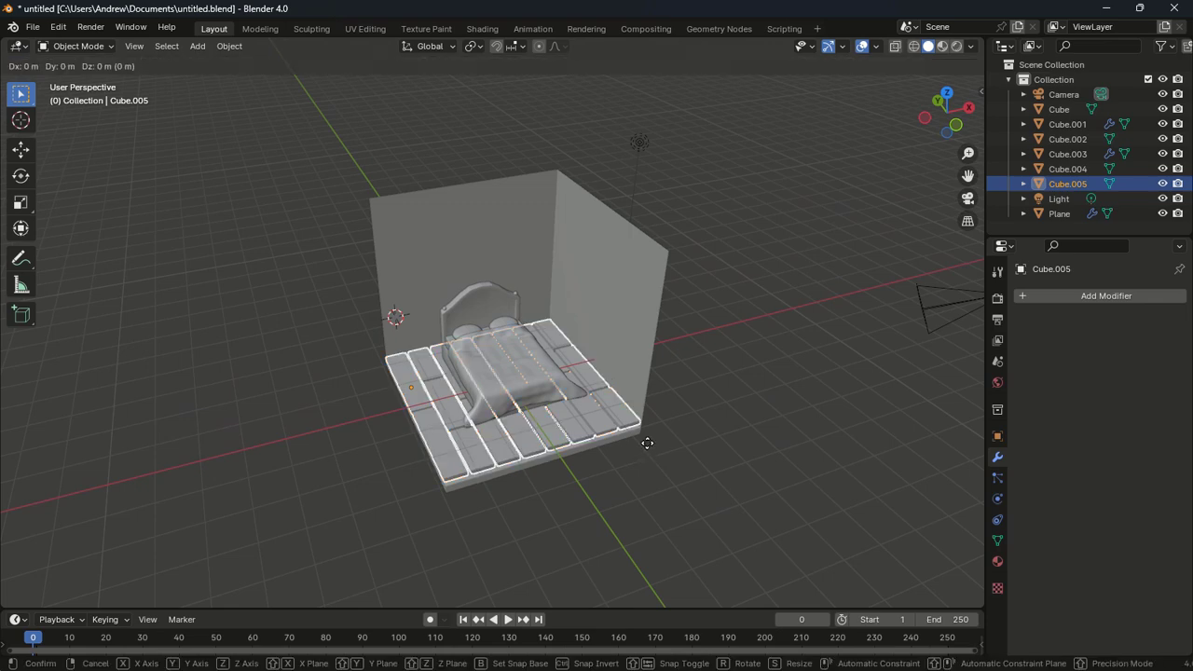
pyautogui.press('z')
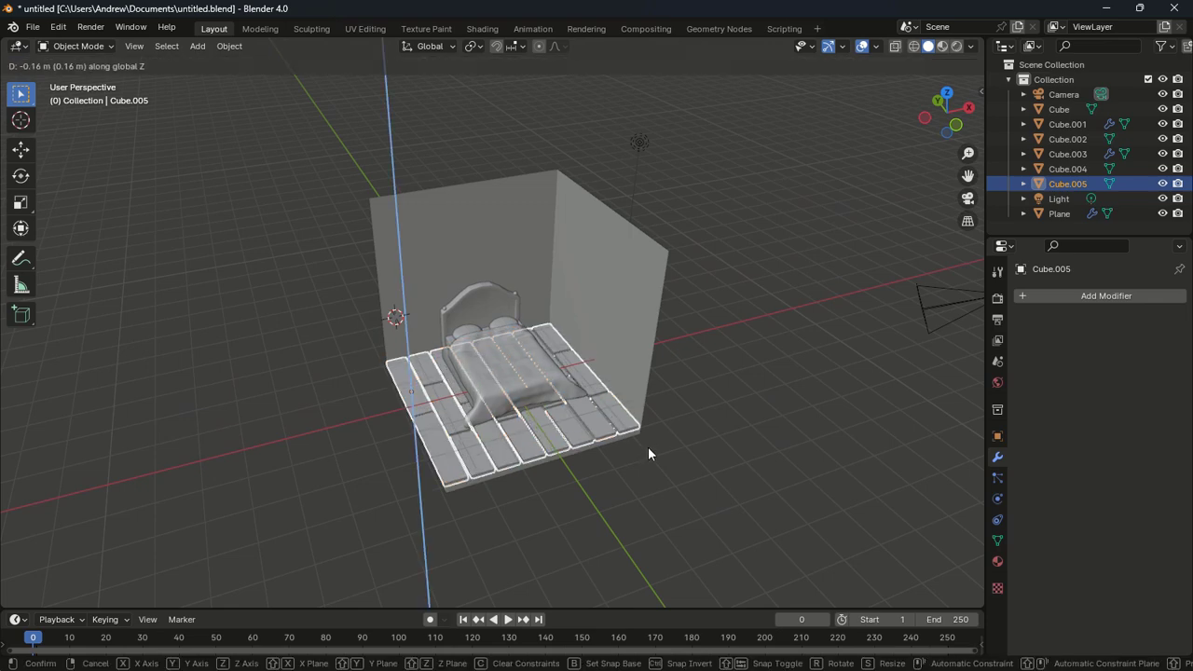
pyautogui.click(650, 454)
pyautogui.moveTo(650, 454); pyautogui.dragTo(682, 420, button='middle')
pyautogui.click(707, 489)
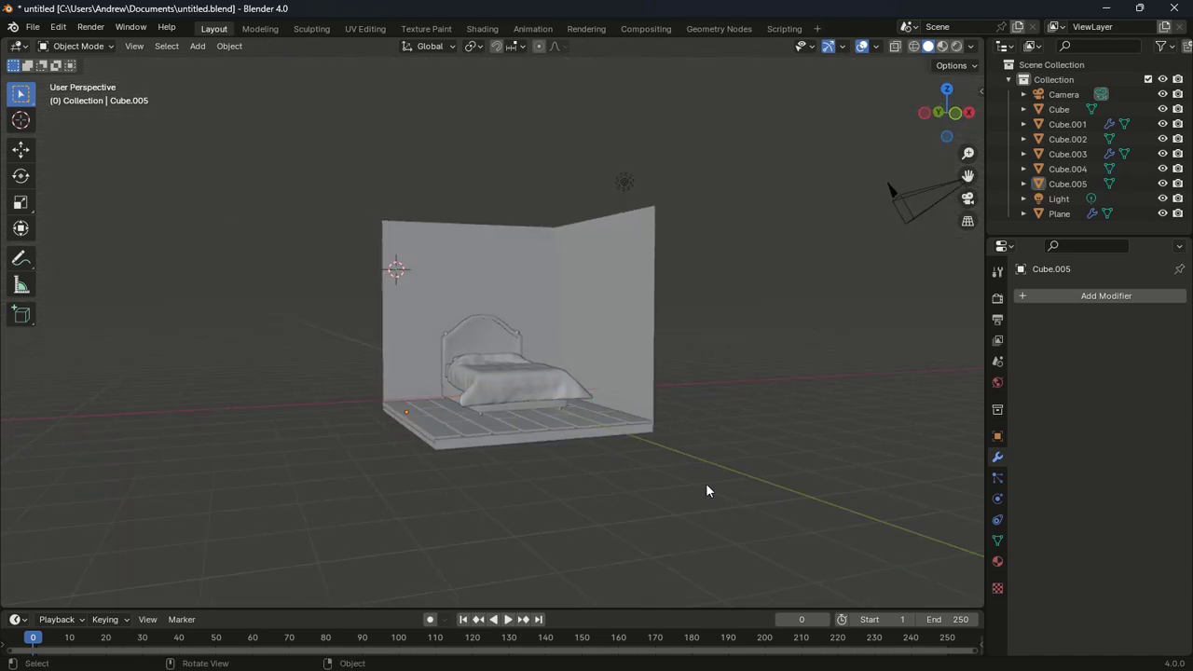
pyautogui.moveTo(706, 491); pyautogui.dragTo(729, 478, button='middle')
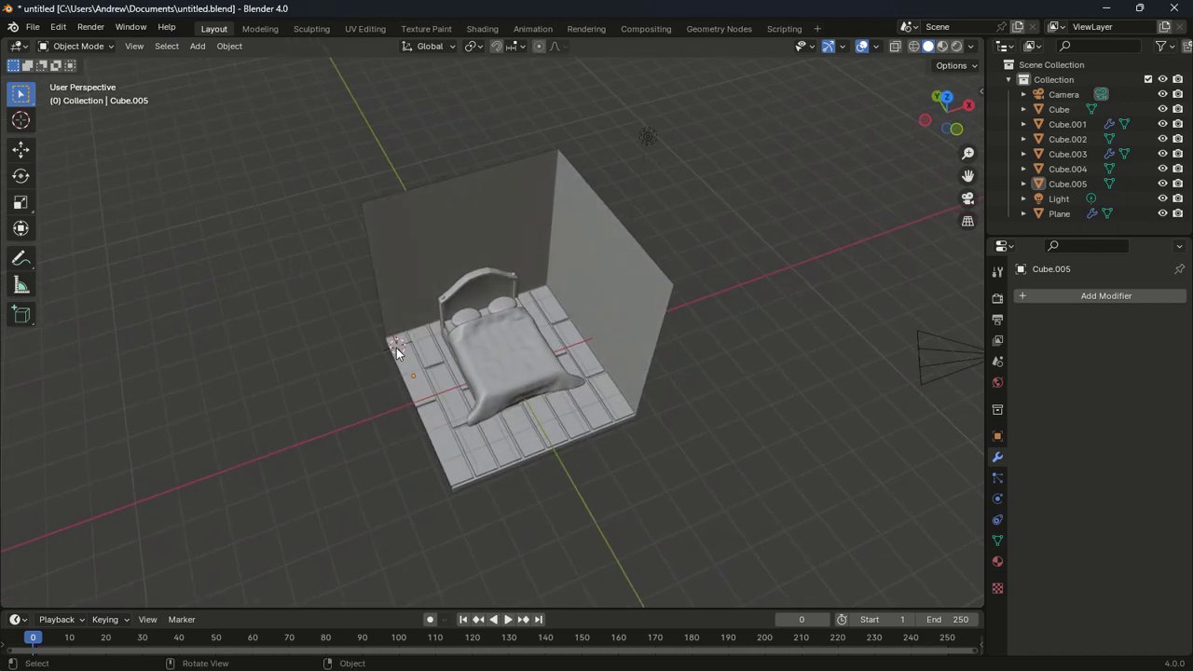
# Add a new cube on the floor beside the bed and flatten its height
pyautogui.click(20, 120)
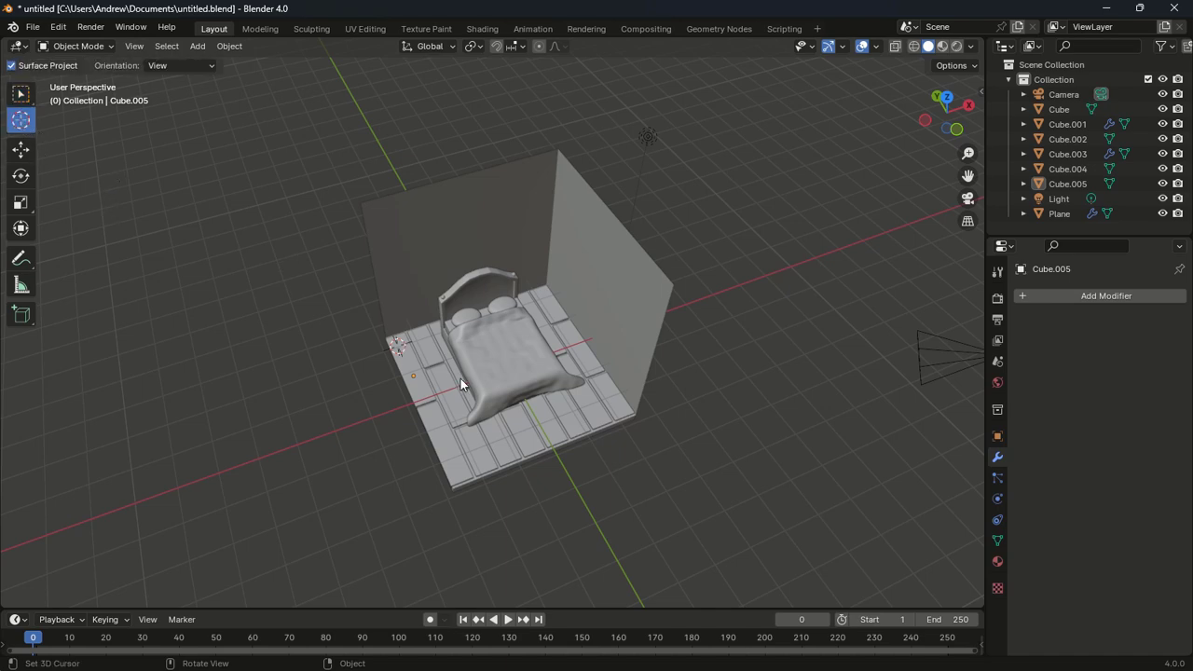
pyautogui.click(424, 341)
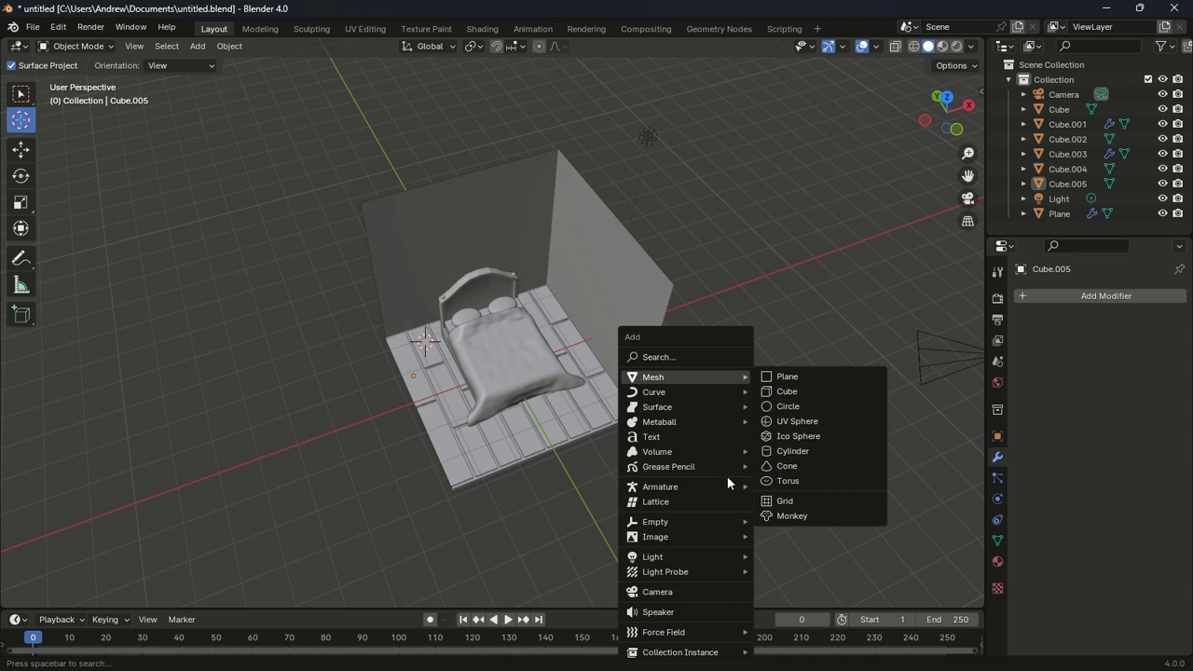
pyautogui.click(780, 391)
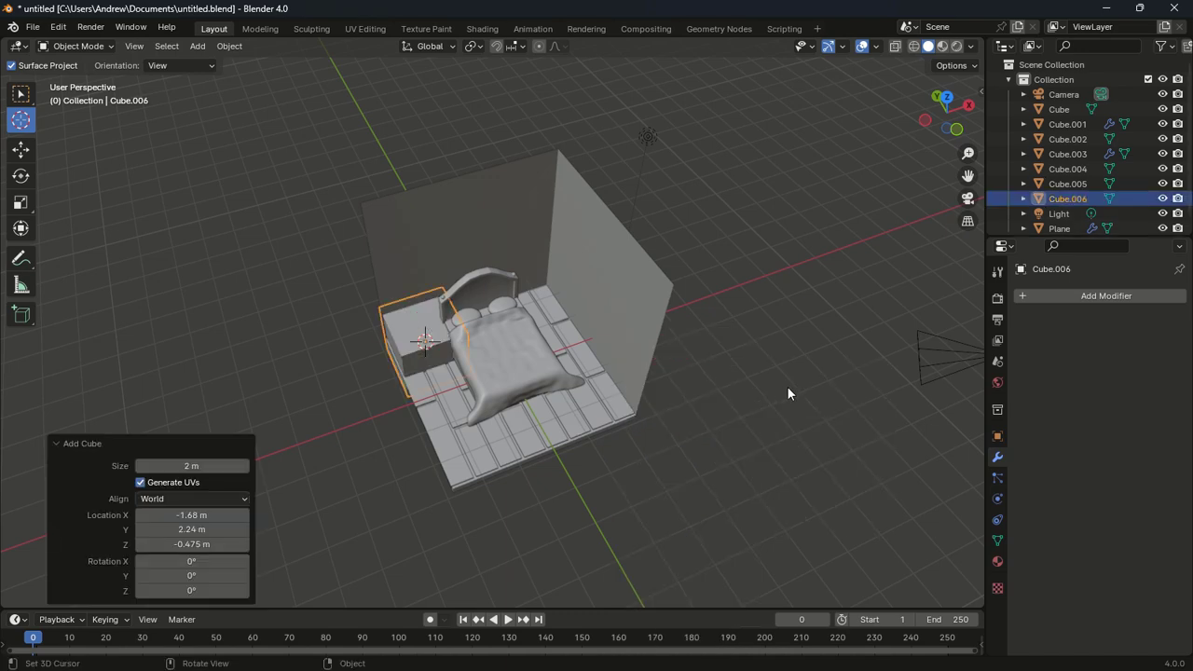
pyautogui.press('KP_1')
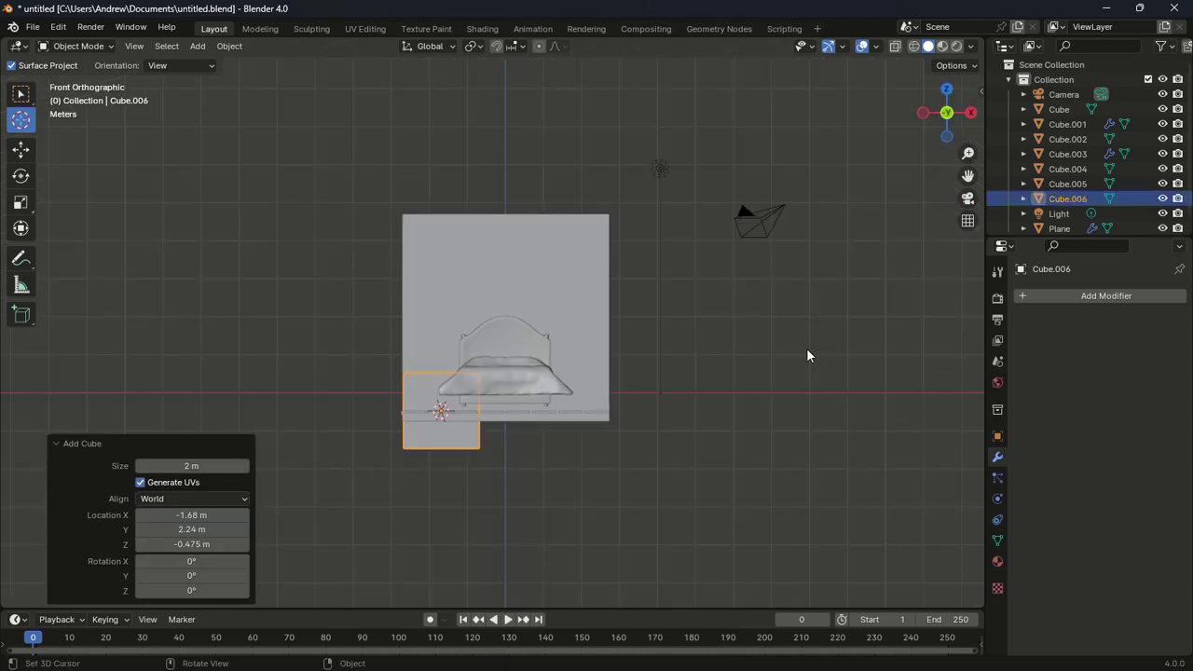
pyautogui.press('s')
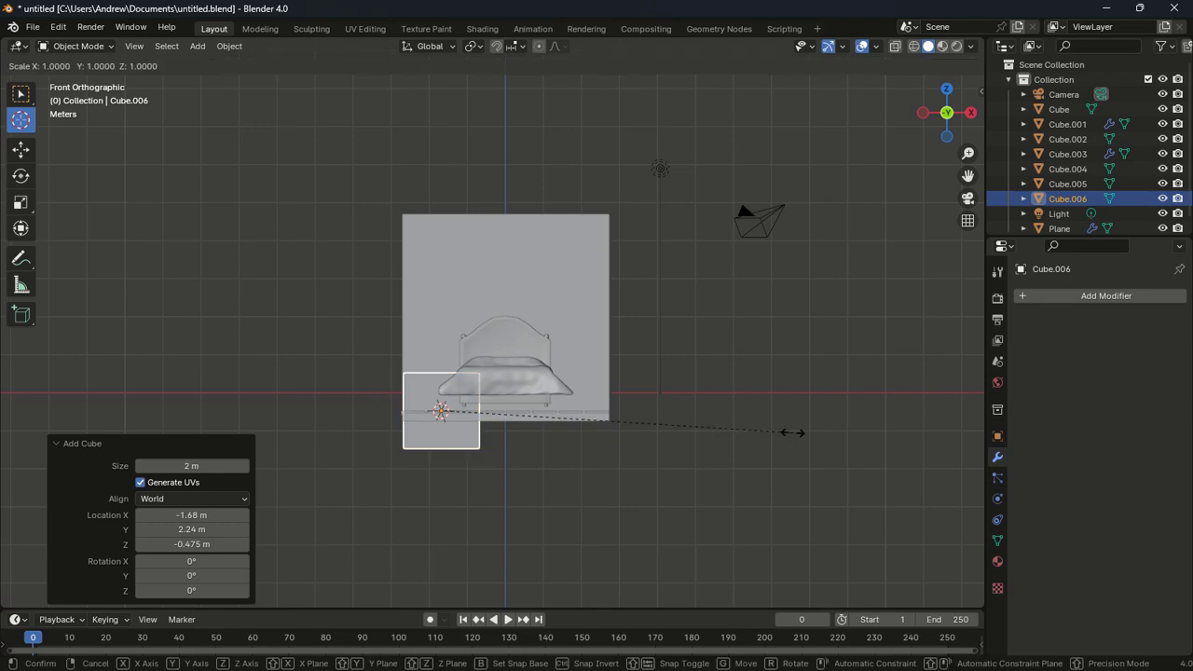
pyautogui.press('z')
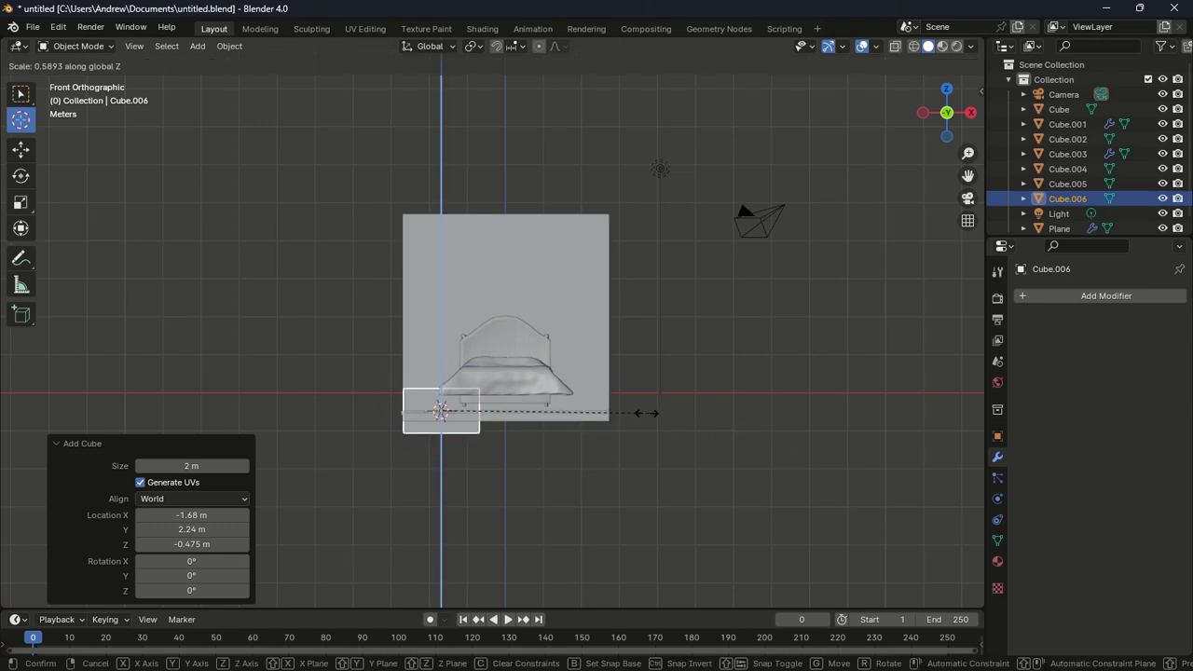
pyautogui.click(635, 413)
# Narrow the cube to 0.724 width and reduce its height
pyautogui.press('s')
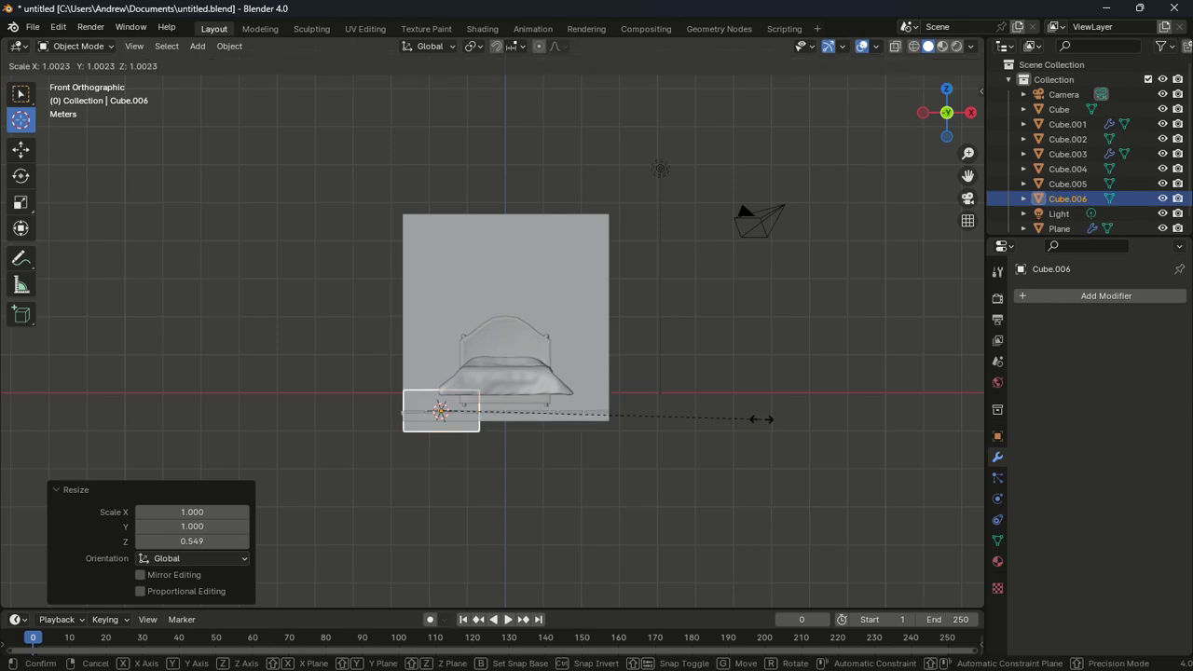
pyautogui.press('x')
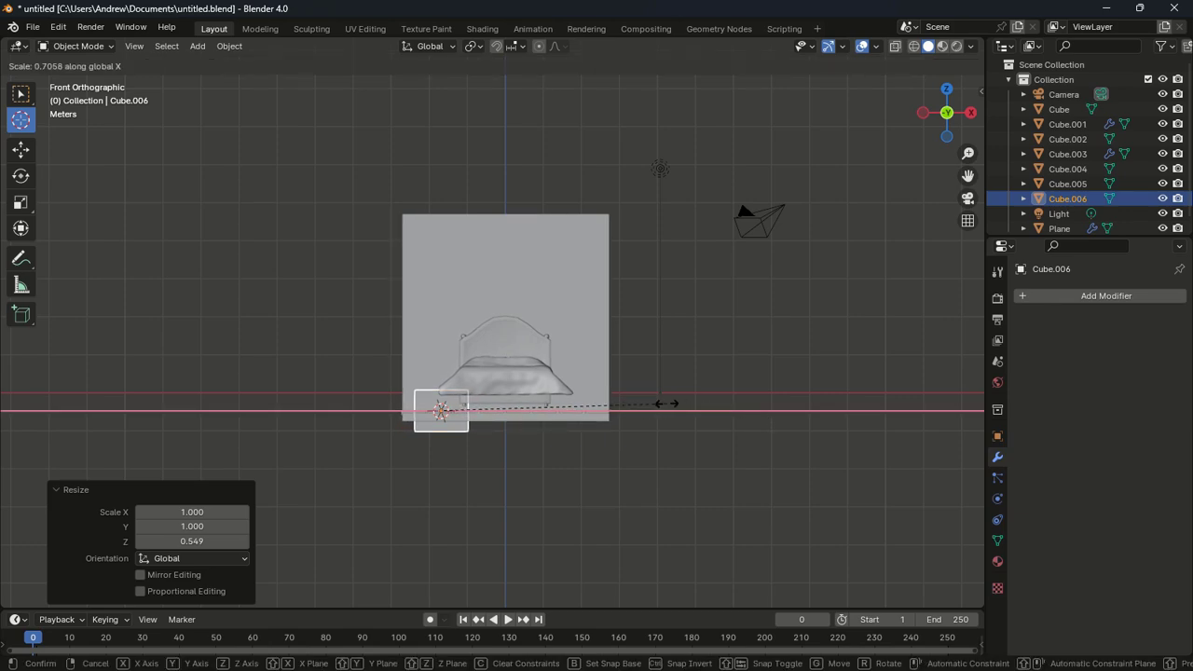
pyautogui.click(661, 402)
pyautogui.press('s')
pyautogui.press('z')
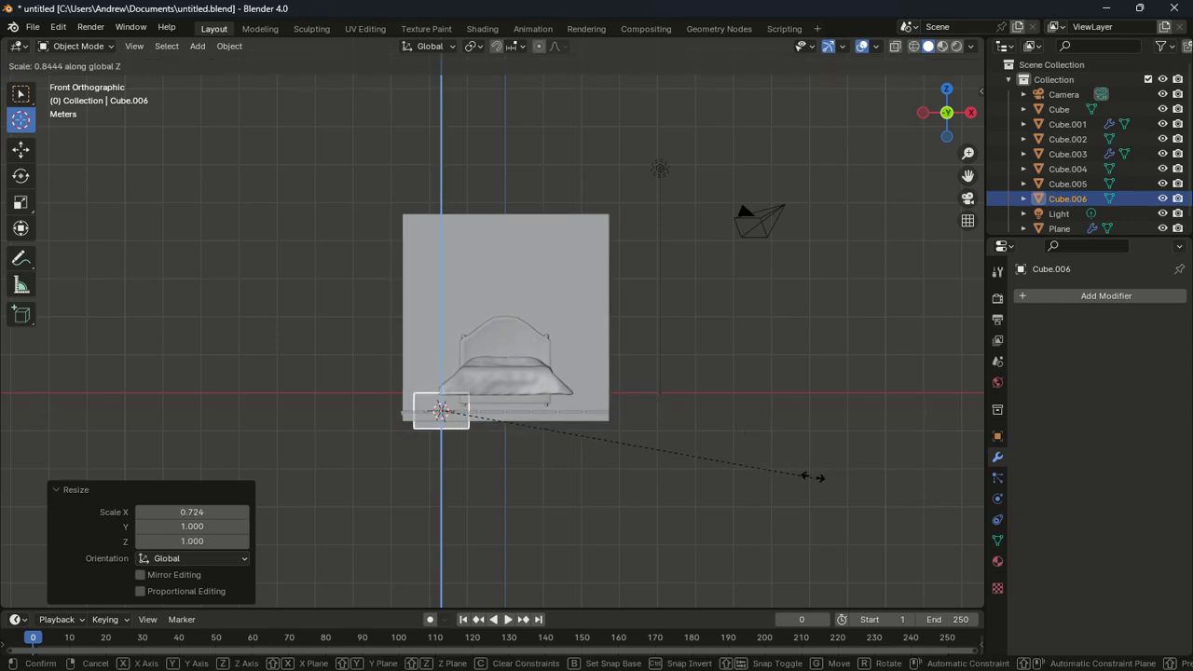
pyautogui.click(819, 476)
# Reposition the cube vertically beside the bed and shorten it further
pyautogui.press('g')
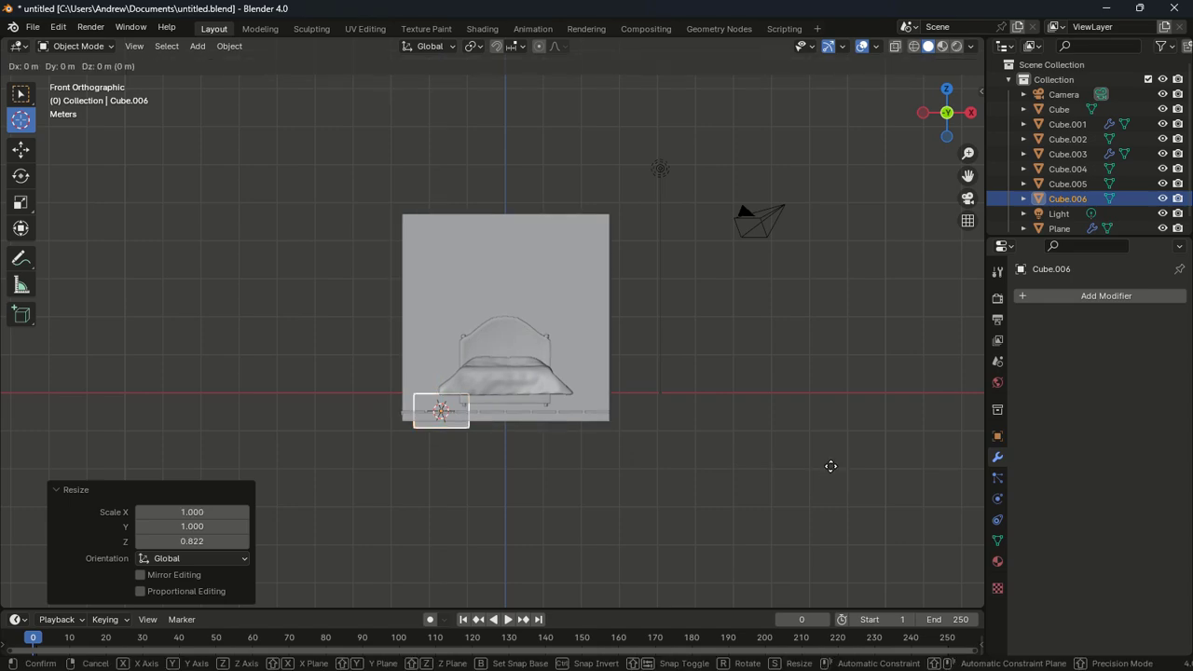
pyautogui.press('z')
pyautogui.click(839, 407)
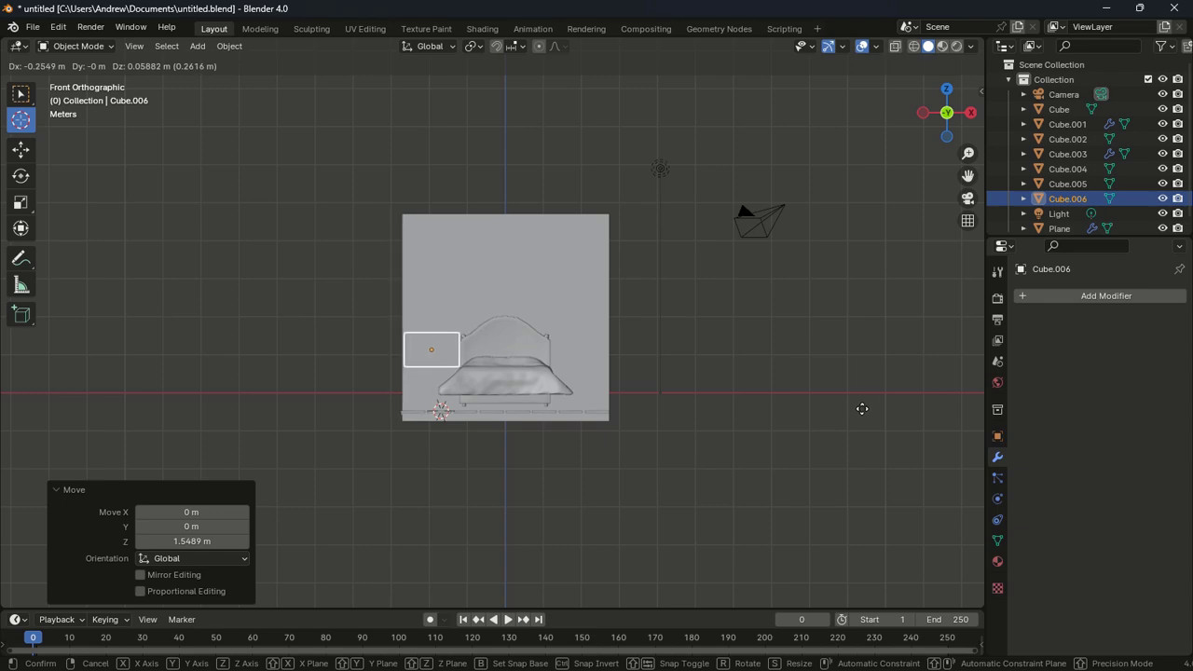
pyautogui.click(860, 416)
pyautogui.press('s')
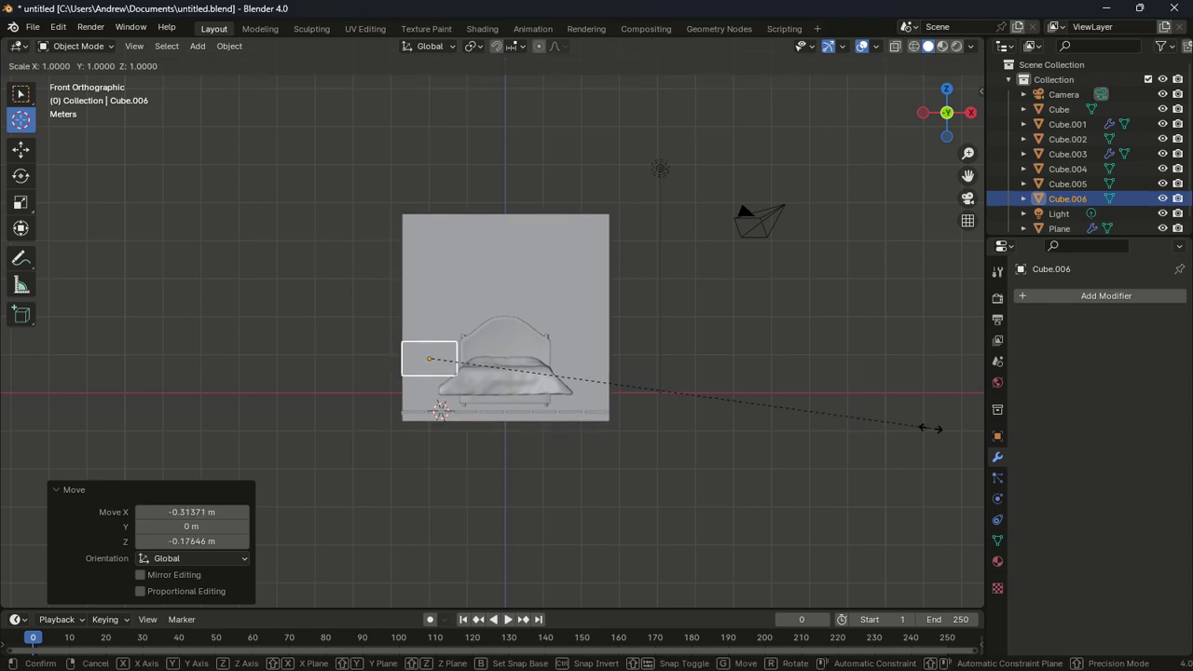
pyautogui.press('z')
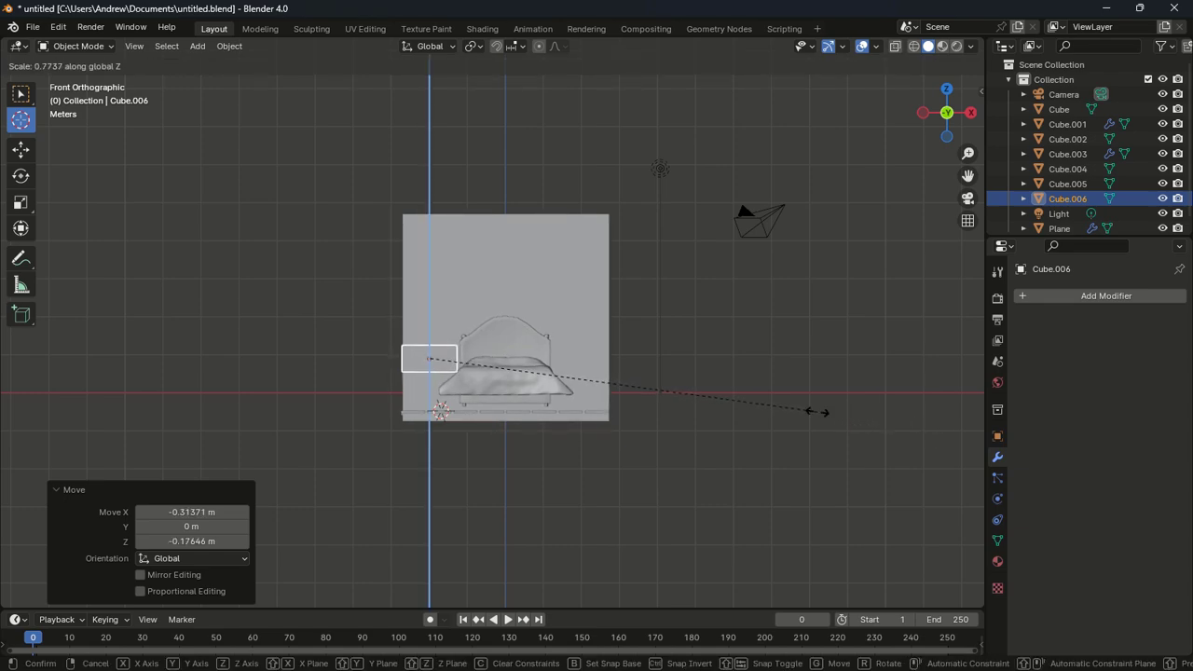
pyautogui.click(807, 382)
# In top view, halve the cube's depth, narrow its width and push it against the back wall
pyautogui.moveTo(806, 377); pyautogui.dragTo(783, 415, button='middle')
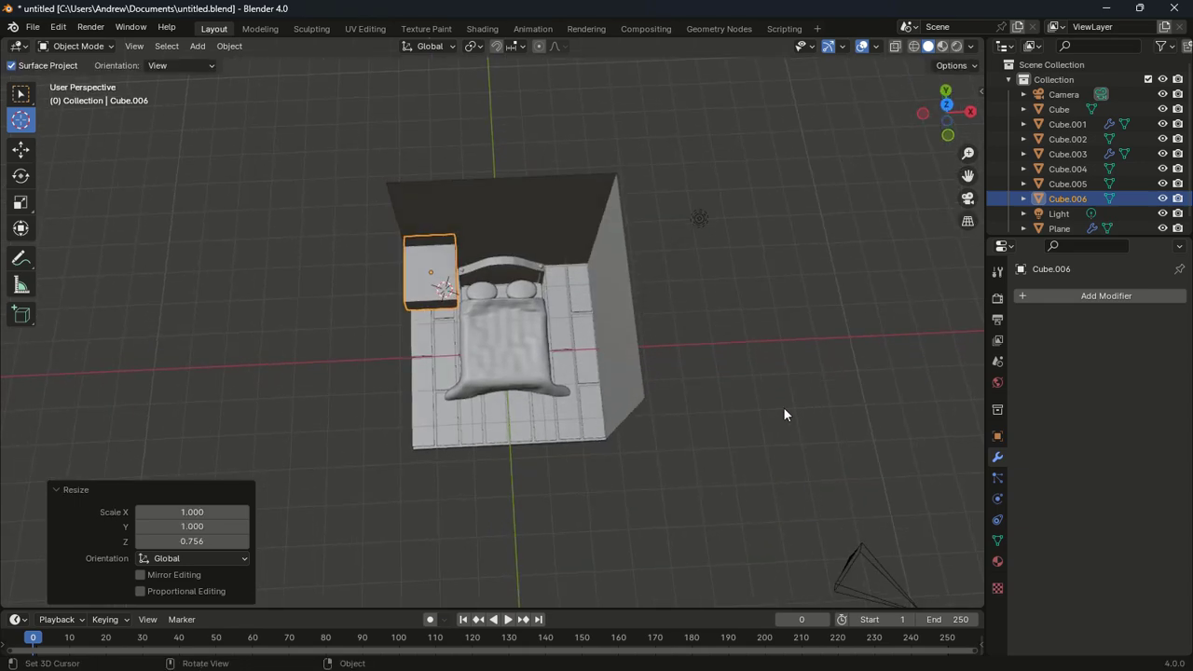
pyautogui.press('KP_7')
pyautogui.press('s')
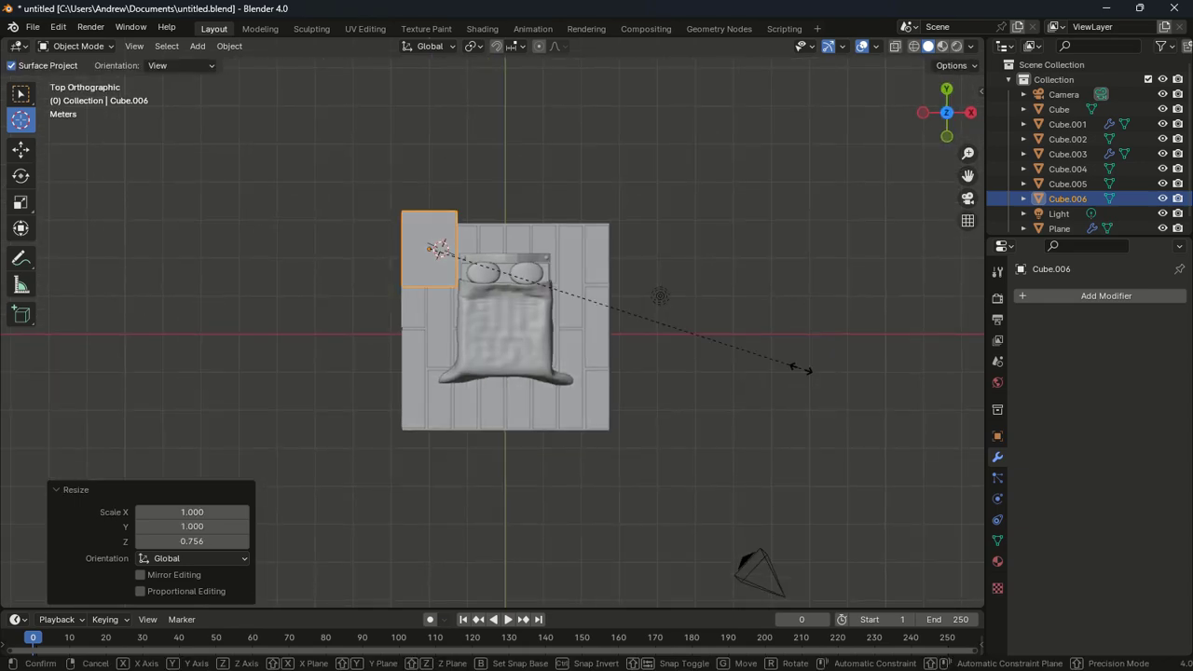
pyautogui.press('y')
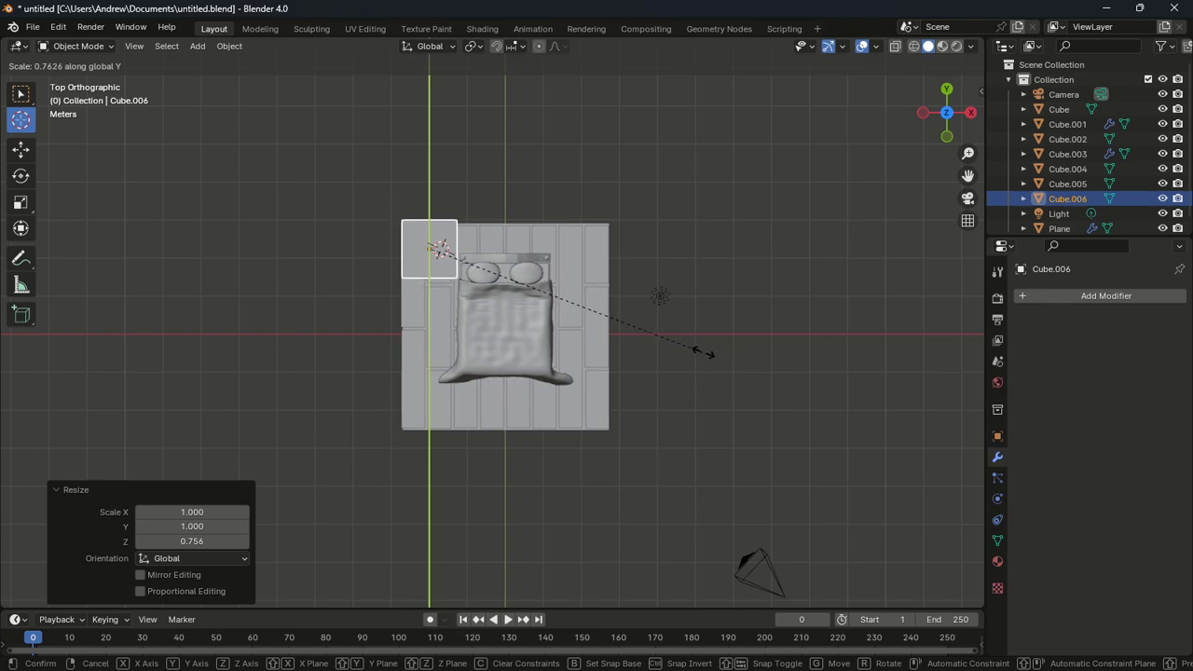
pyautogui.click(629, 326)
pyautogui.press('s')
pyautogui.press('x')
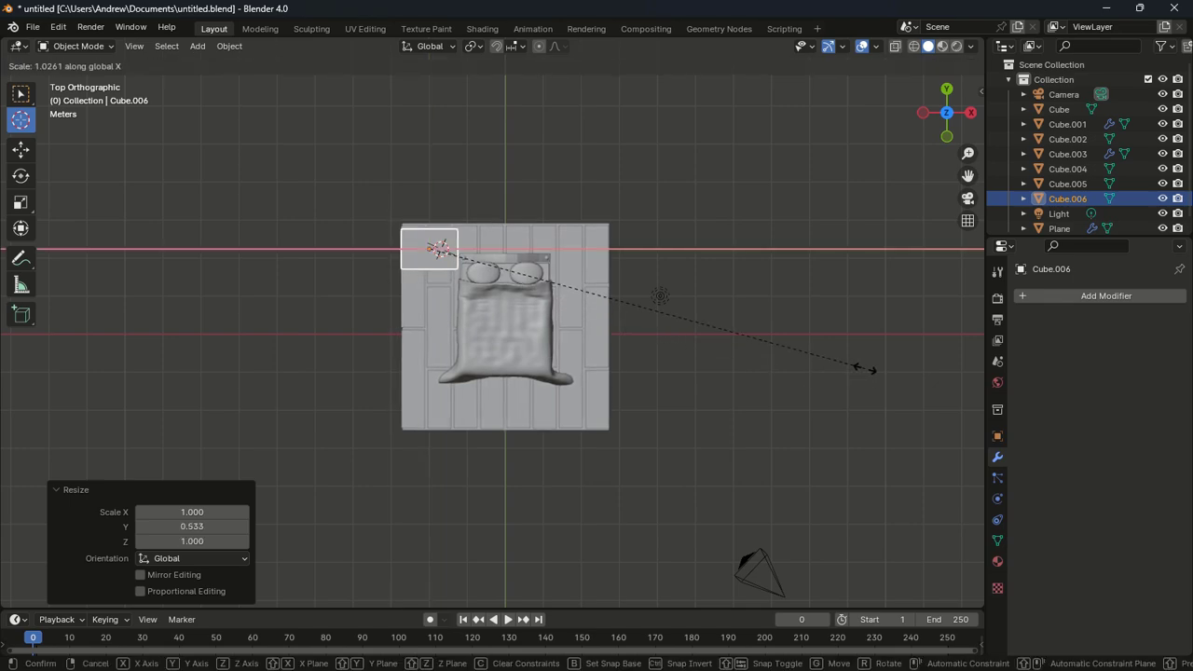
pyautogui.click(783, 340)
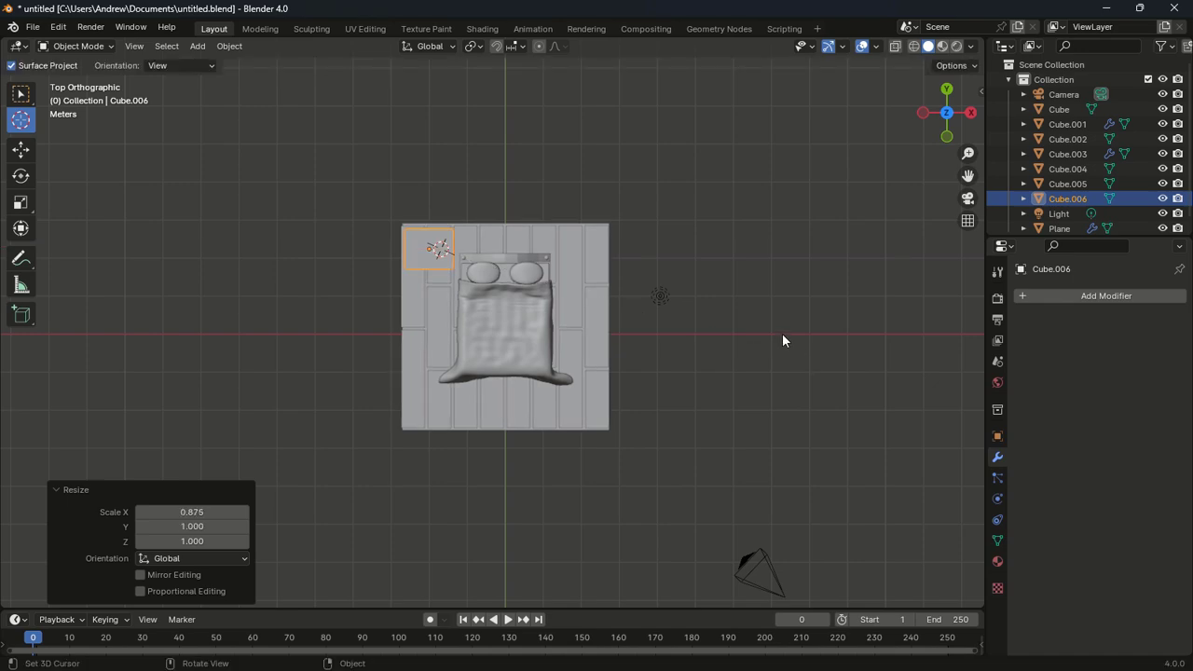
pyautogui.press('g')
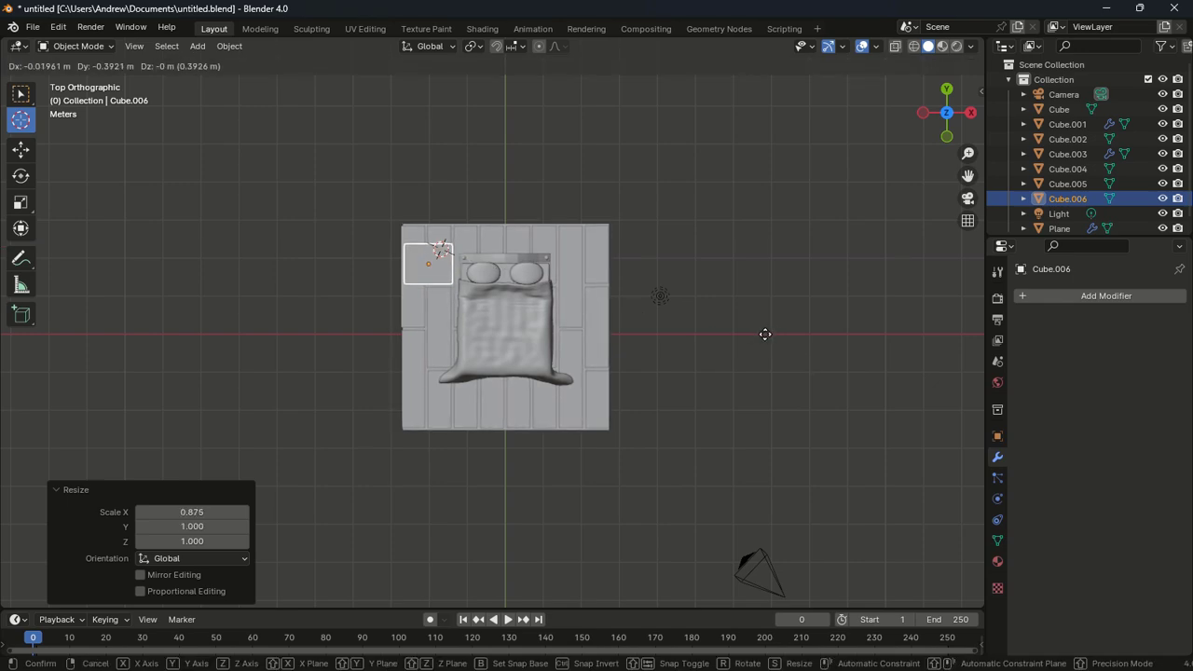
pyautogui.click(767, 336)
pyautogui.moveTo(751, 362); pyautogui.dragTo(696, 255, button='middle')
# In front view, slightly narrow and shorten the cube, lower it 0.31044 m, and enter Edit Mode
pyautogui.press('KP_1')
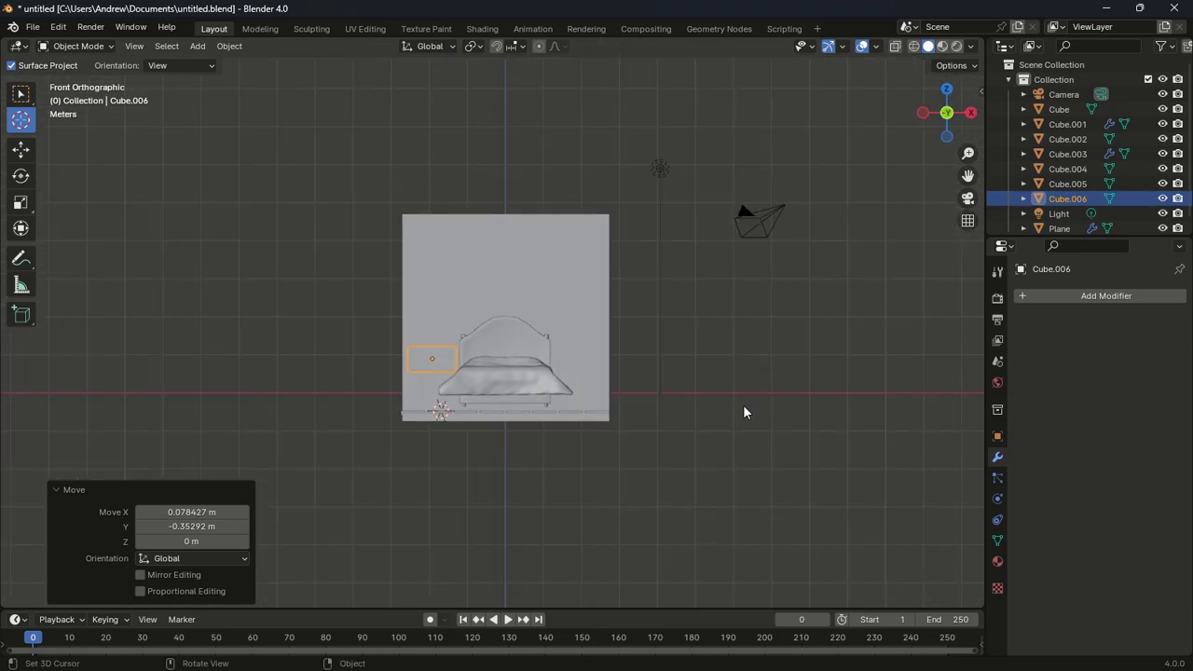
pyautogui.scroll(1, 743, 410)
pyautogui.press('s')
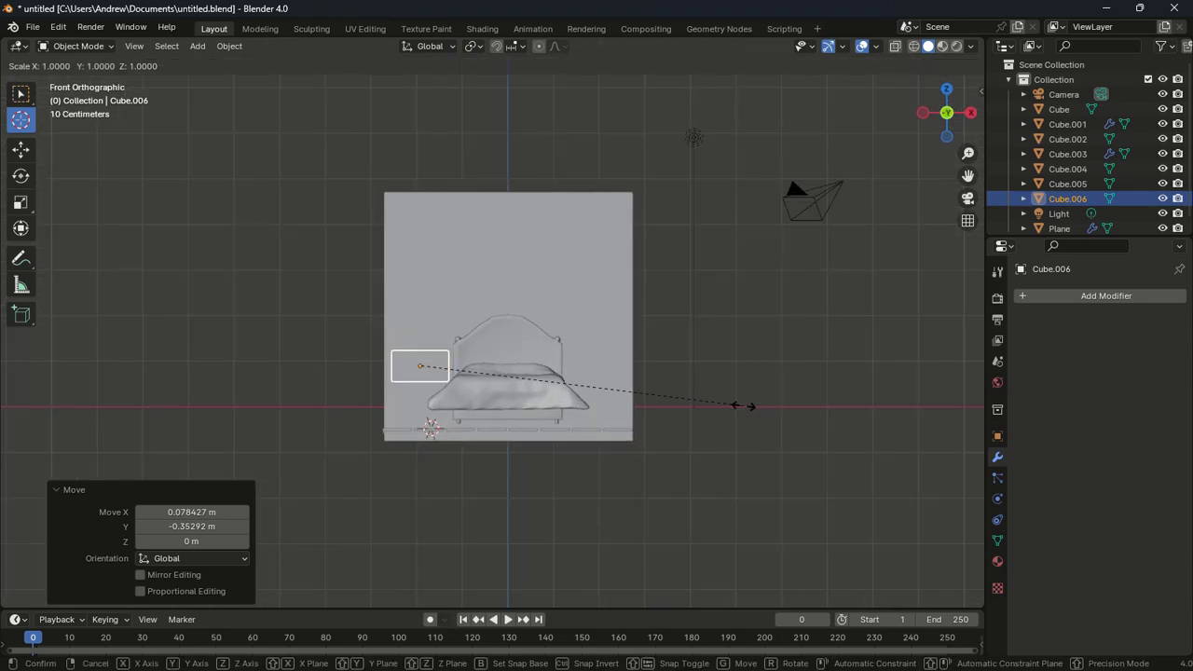
pyautogui.click(733, 405)
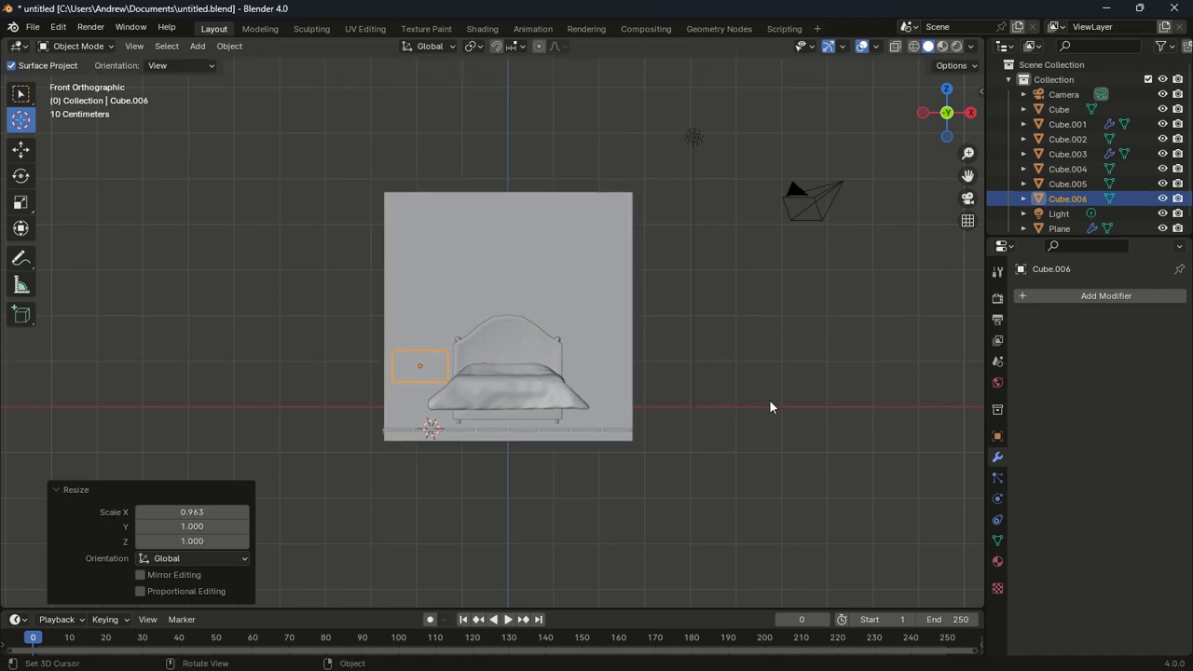
pyautogui.press('s')
pyautogui.press('z')
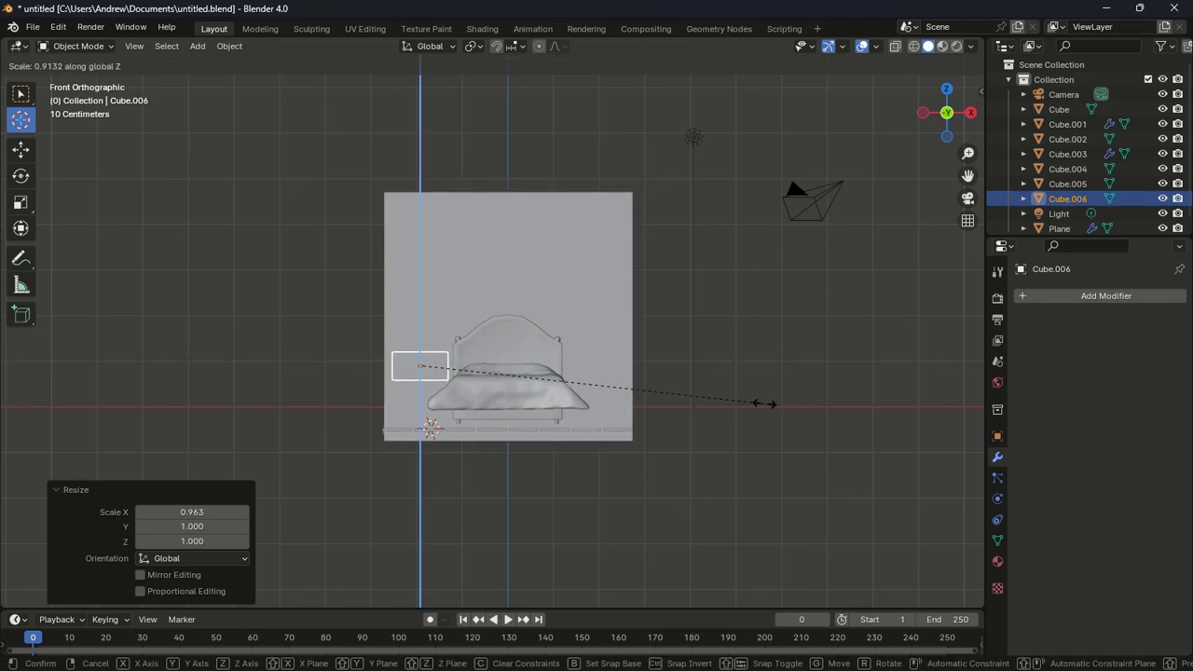
pyautogui.click(734, 403)
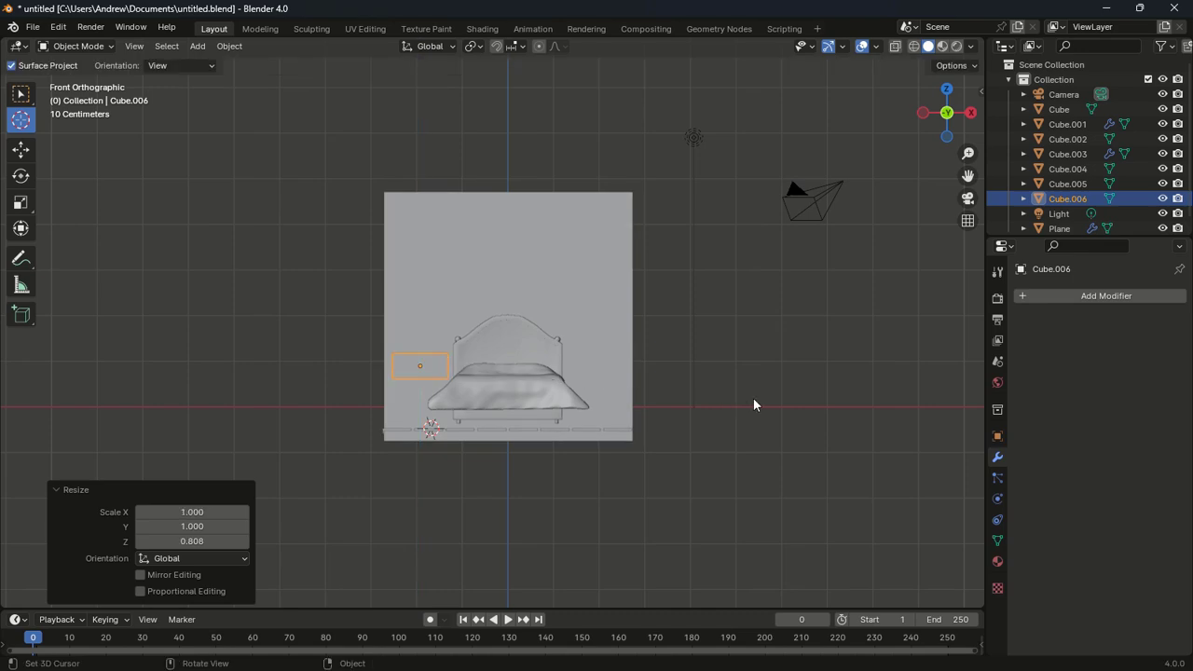
pyautogui.press('g')
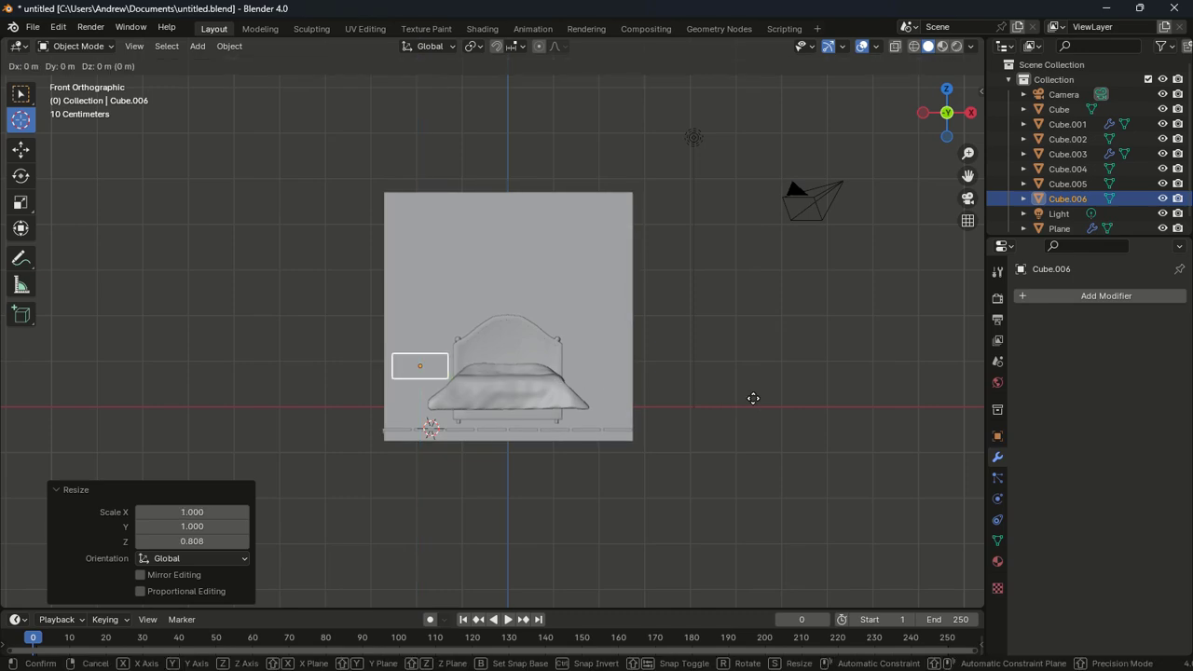
pyautogui.press('z')
pyautogui.click(775, 411)
pyautogui.moveTo(776, 411); pyautogui.dragTo(793, 456, button='middle')
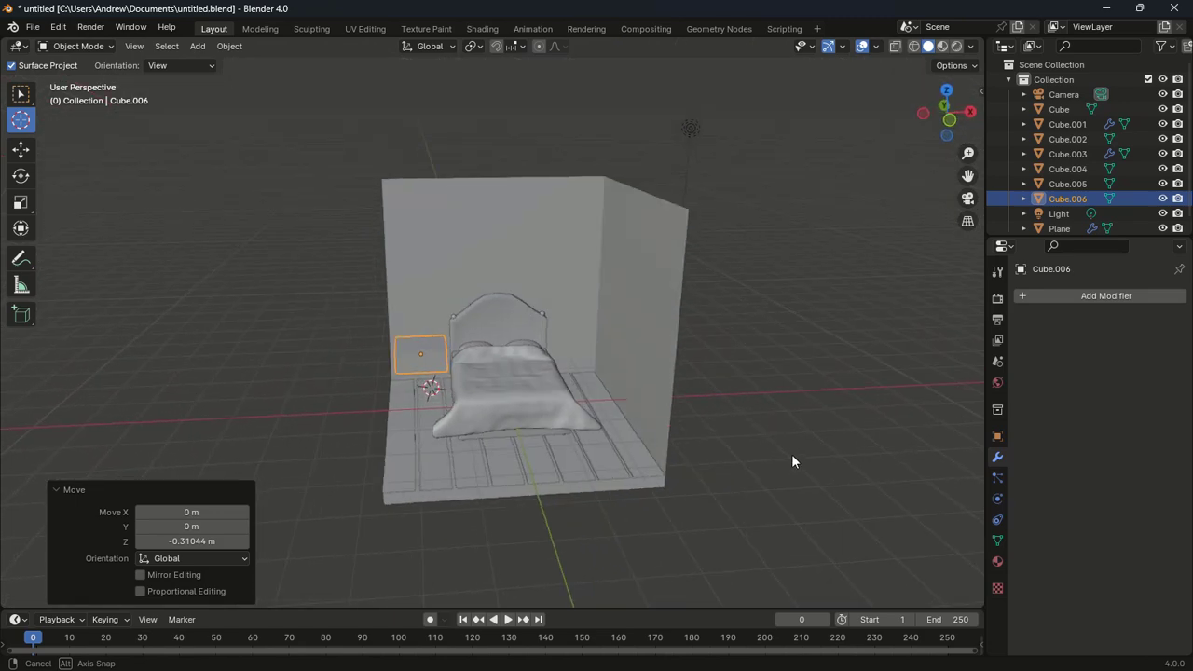
pyautogui.press('Tab')
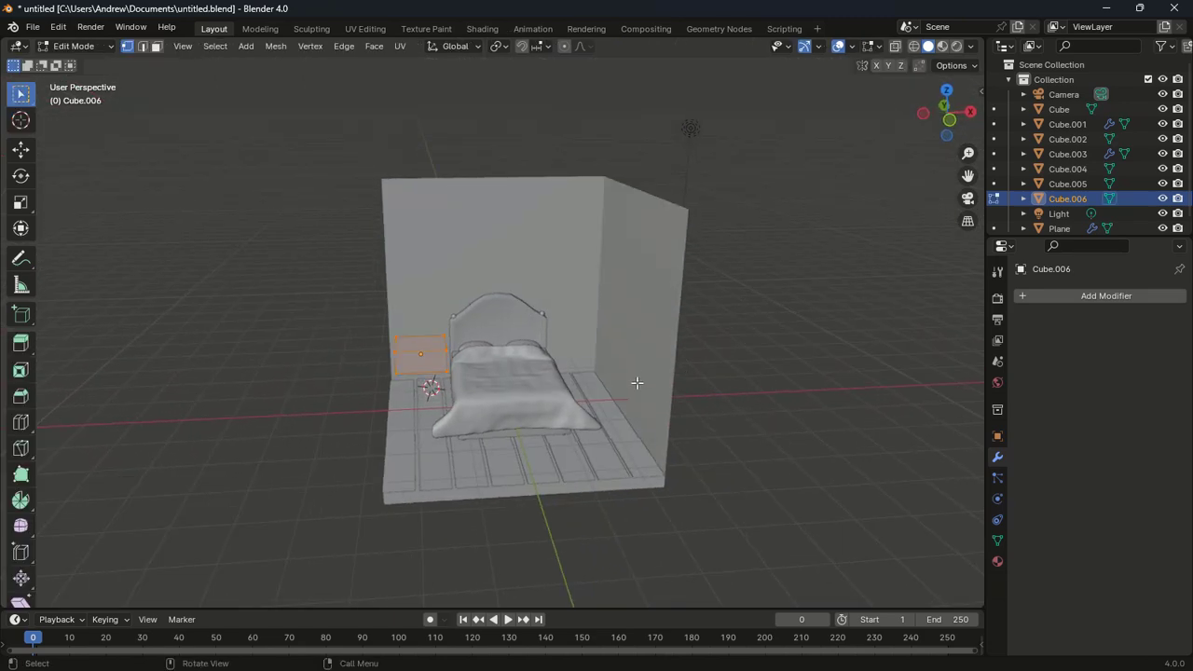
# Select the box's front face and try an inset on it
pyautogui.scroll(4, 636, 382)
pyautogui.moveTo(637, 382); pyautogui.dragTo(750, 393, button='middle')
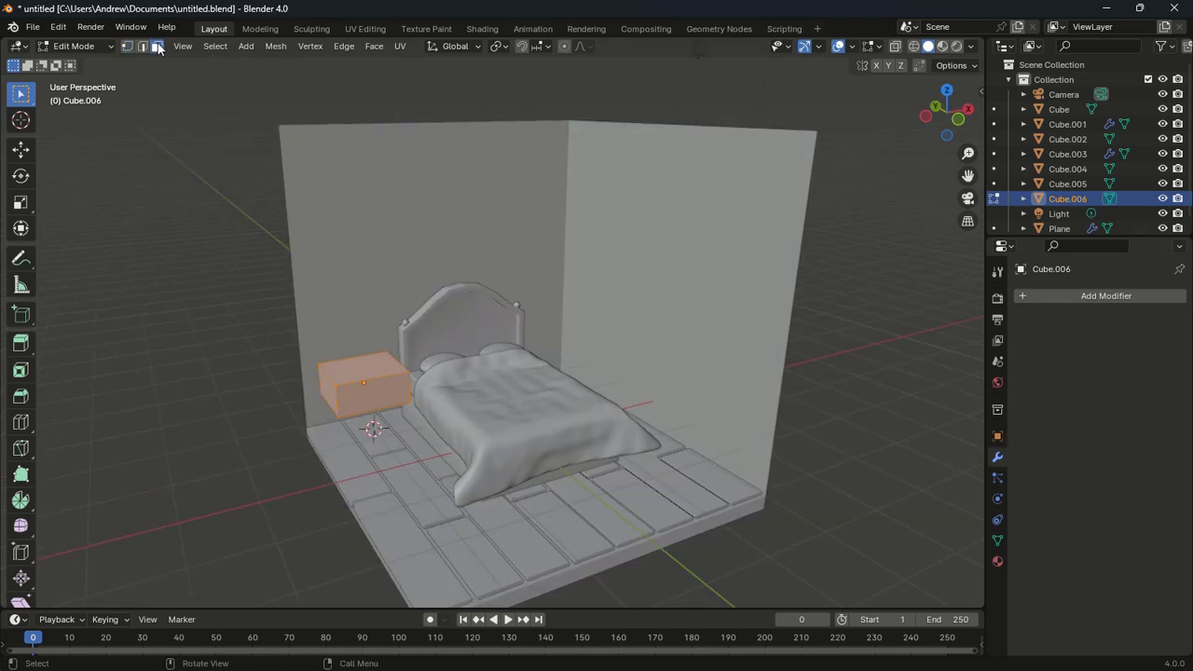
pyautogui.click(383, 382)
pyautogui.moveTo(485, 364); pyautogui.dragTo(451, 369, button='middle')
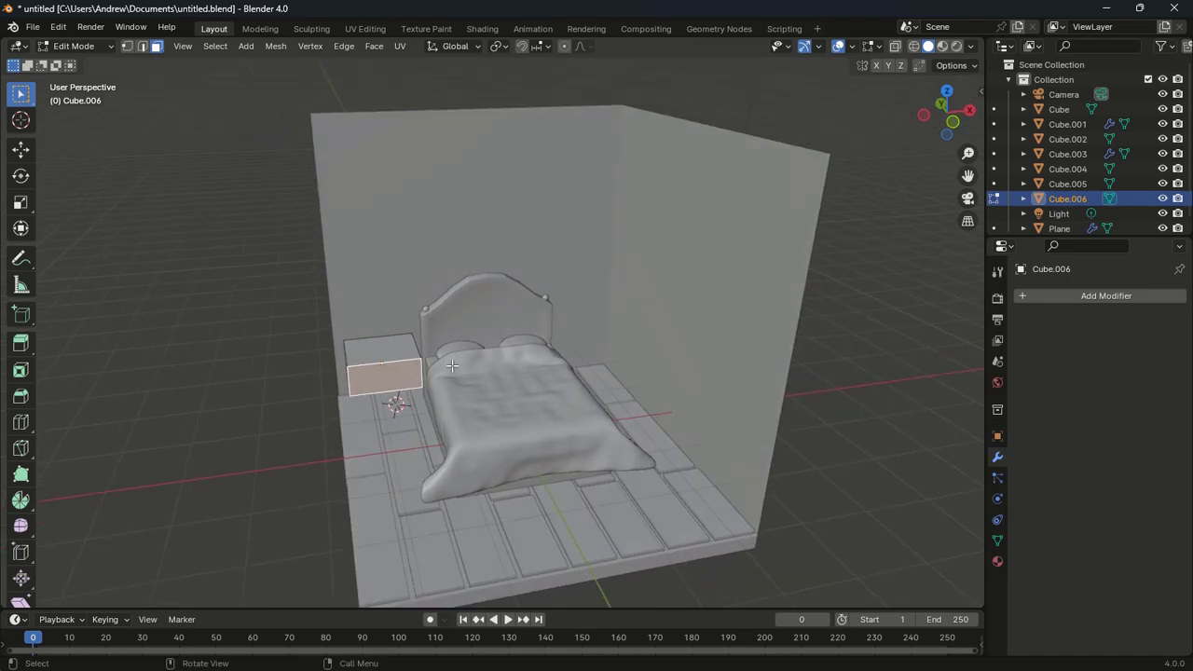
pyautogui.press('i')
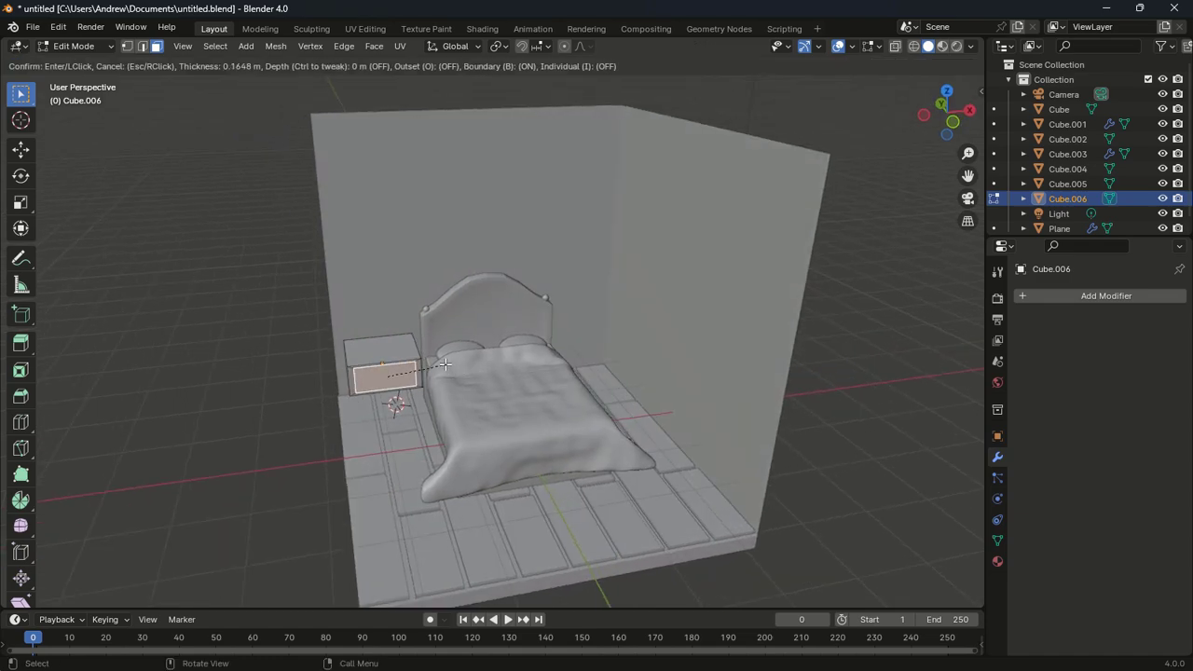
pyautogui.click(445, 364)
# Try a second inset in front view, undo it, select all and return to Object Mode
pyautogui.scroll(7, 452, 341)
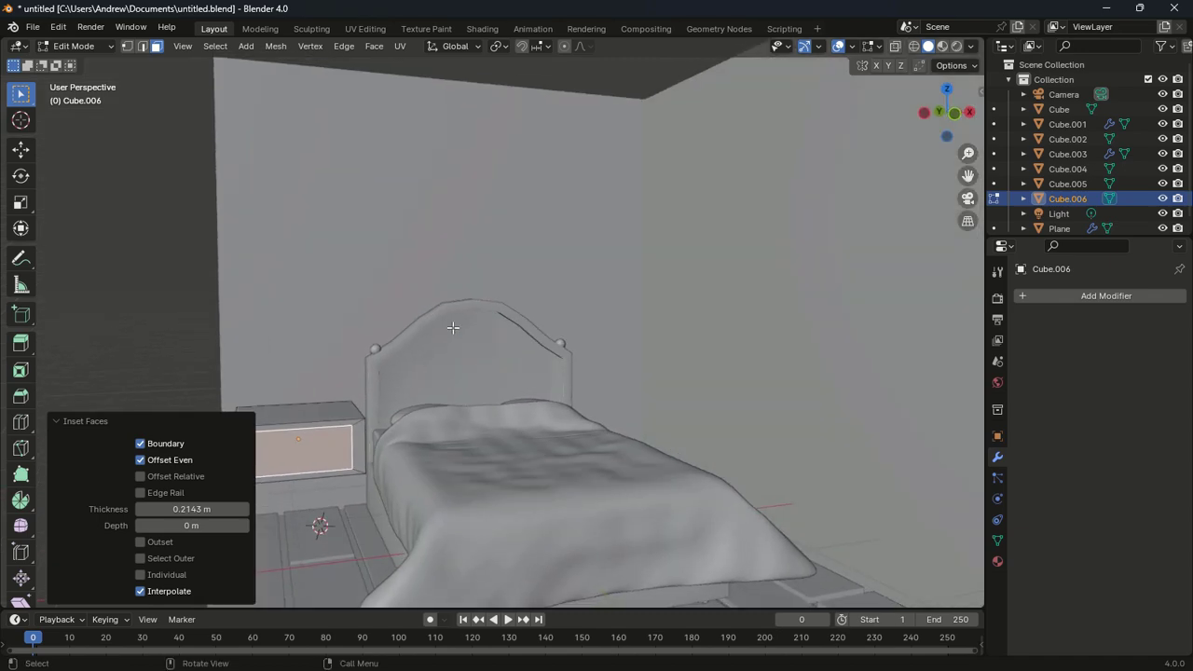
pyautogui.press('KP_1')
pyautogui.scroll(-3, 453, 328)
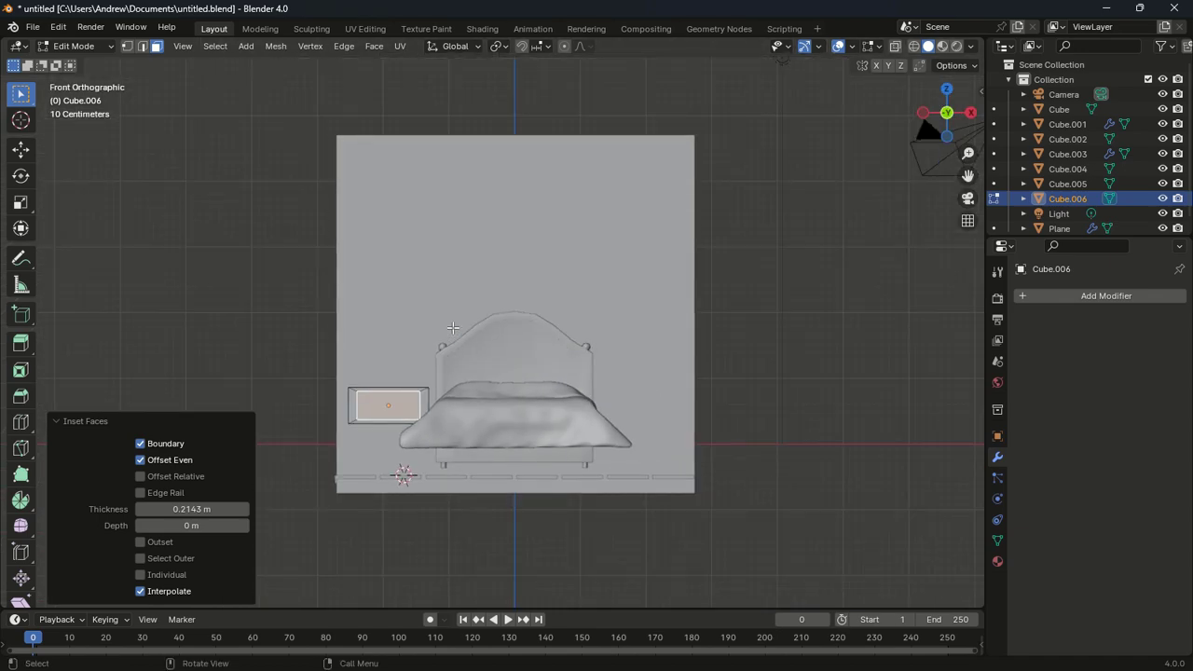
pyautogui.press('i')
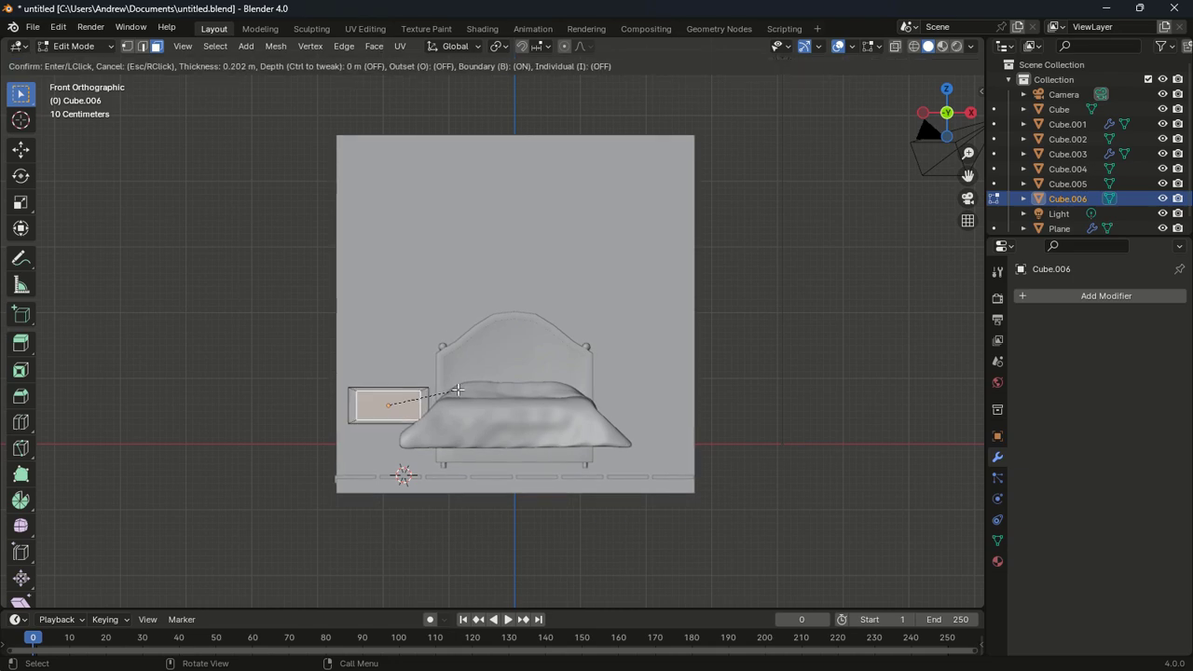
pyautogui.click(458, 390)
pyautogui.moveTo(458, 390); pyautogui.dragTo(497, 396, button='middle')
pyautogui.hotkey('ctrl', 'z')
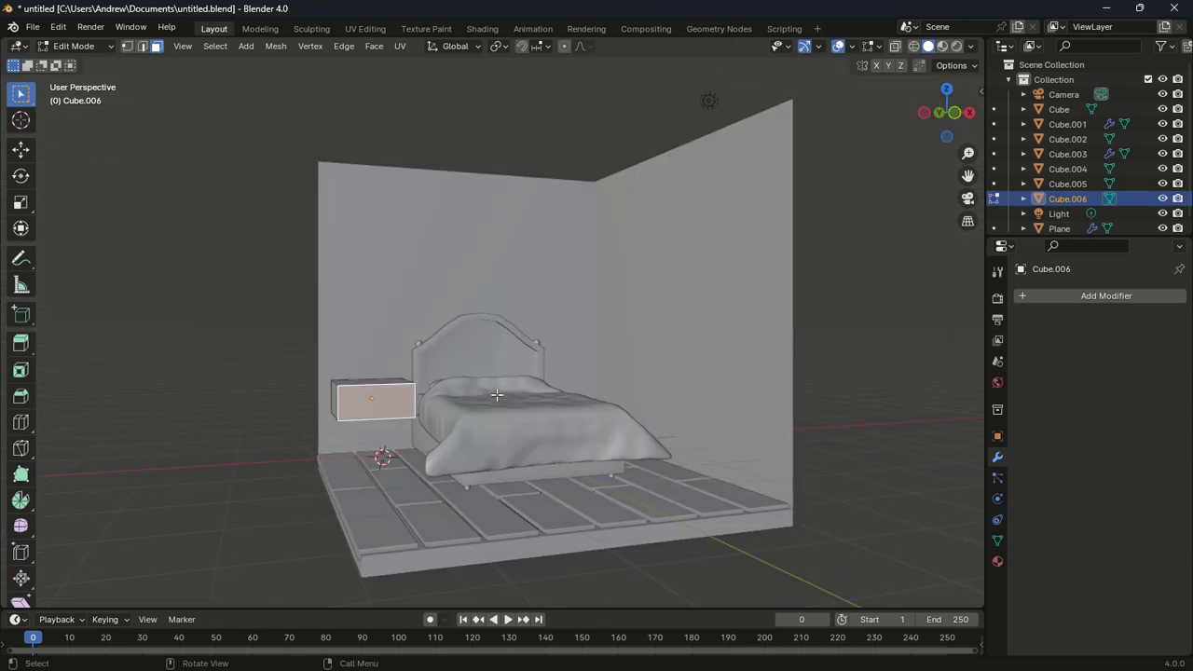
pyautogui.press('a')
pyautogui.press('Tab')
# Apply the nightstand's scale and select only its front face in Edit Mode
pyautogui.click(199, 46)
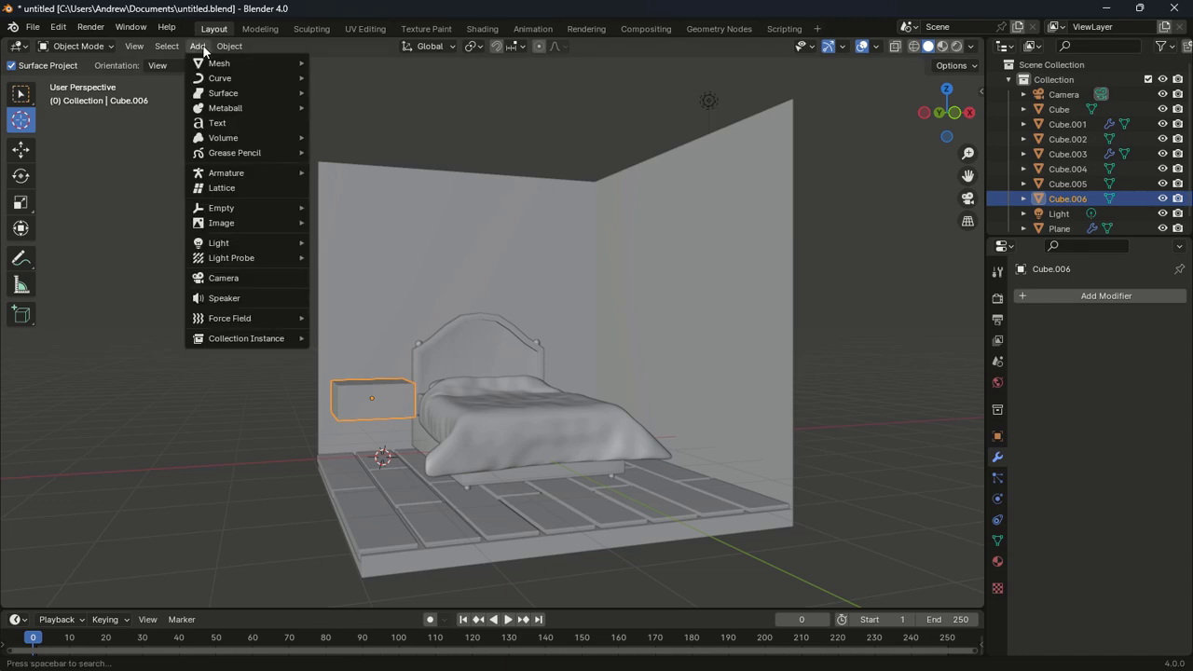
pyautogui.moveTo(229, 47)
pyautogui.moveTo(264, 120)
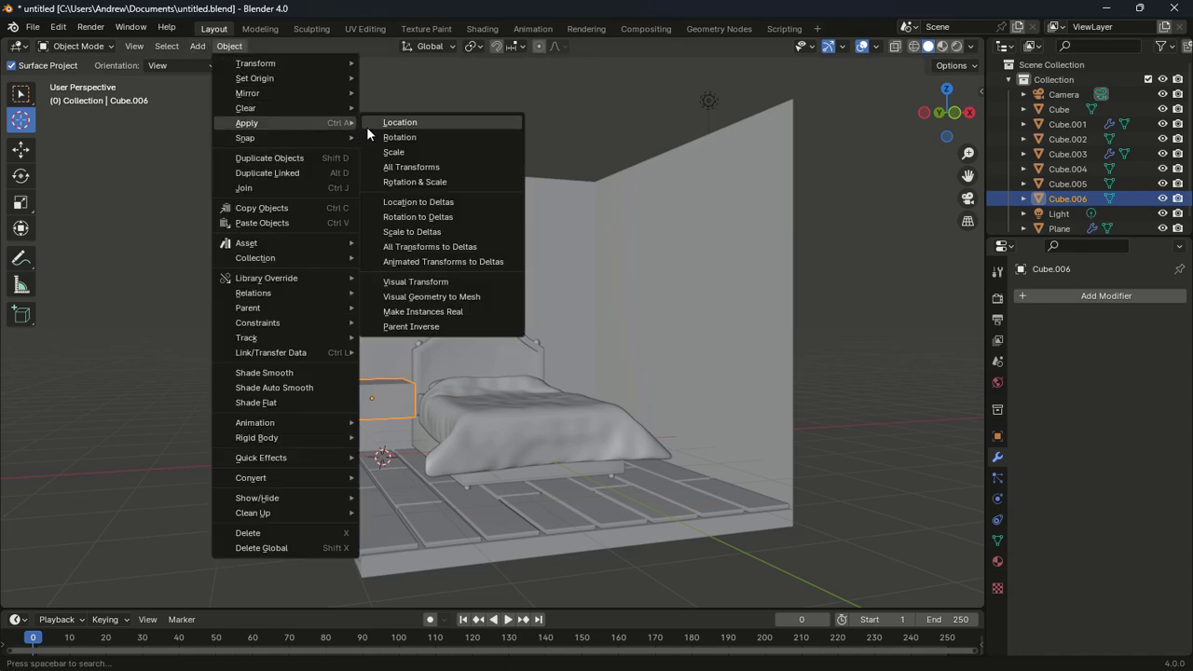
pyautogui.click(393, 152)
pyautogui.press('Tab')
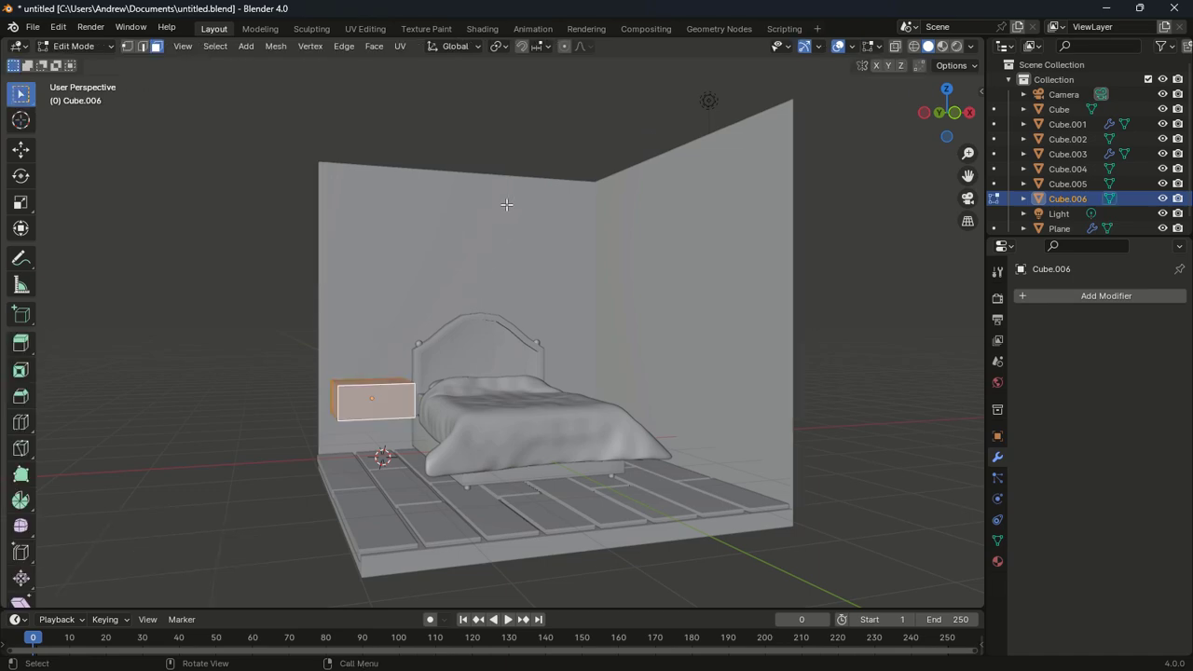
pyautogui.click(384, 400)
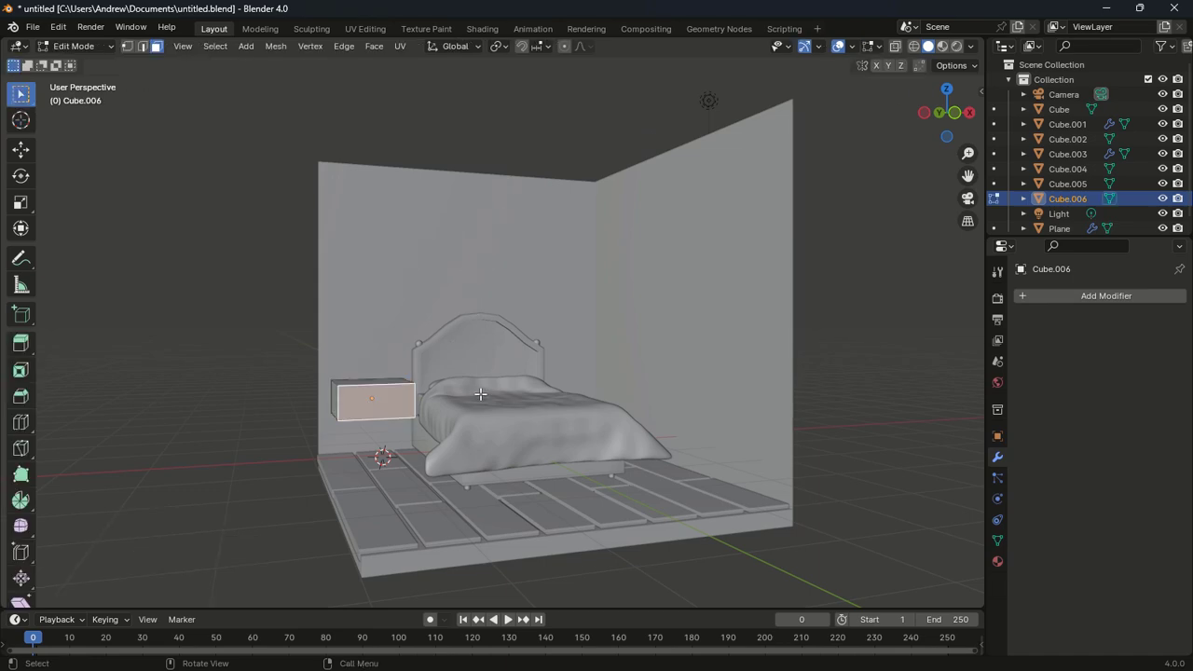
# Inset the front face 0.025 m and extrude it 0.028 m outward as a drawer panel
pyautogui.press('i')
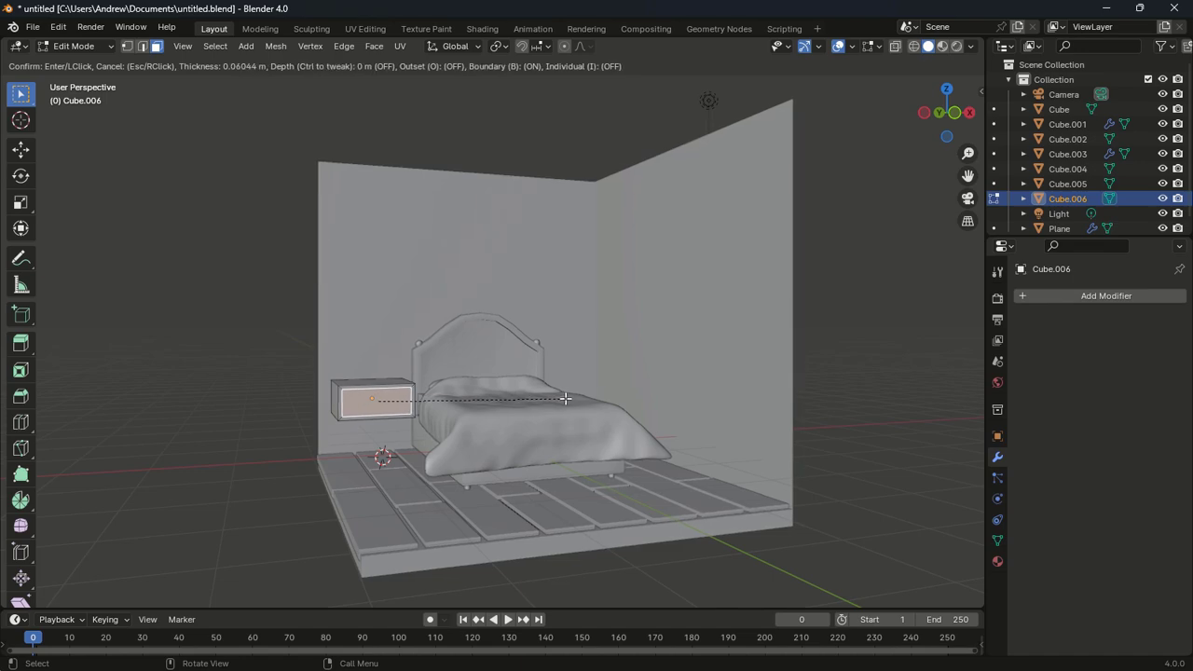
pyautogui.click(563, 399)
pyautogui.moveTo(559, 377); pyautogui.dragTo(544, 437, button='middle')
pyautogui.press('e')
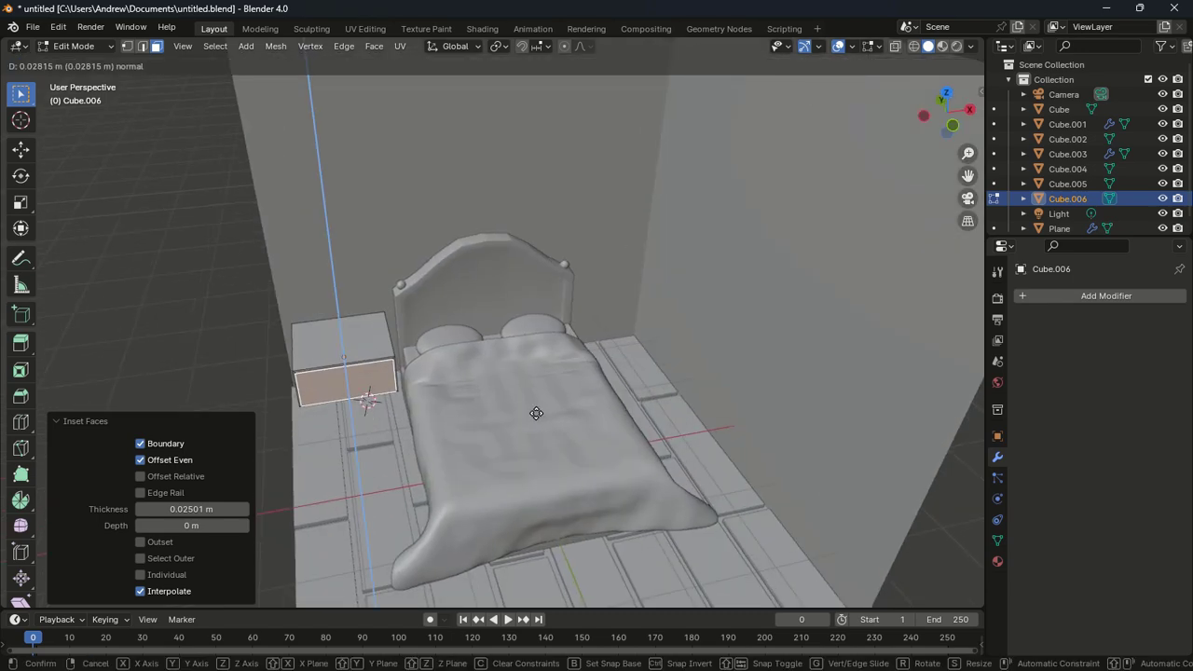
pyautogui.click(536, 413)
pyautogui.moveTo(537, 414); pyautogui.dragTo(466, 427, button='middle')
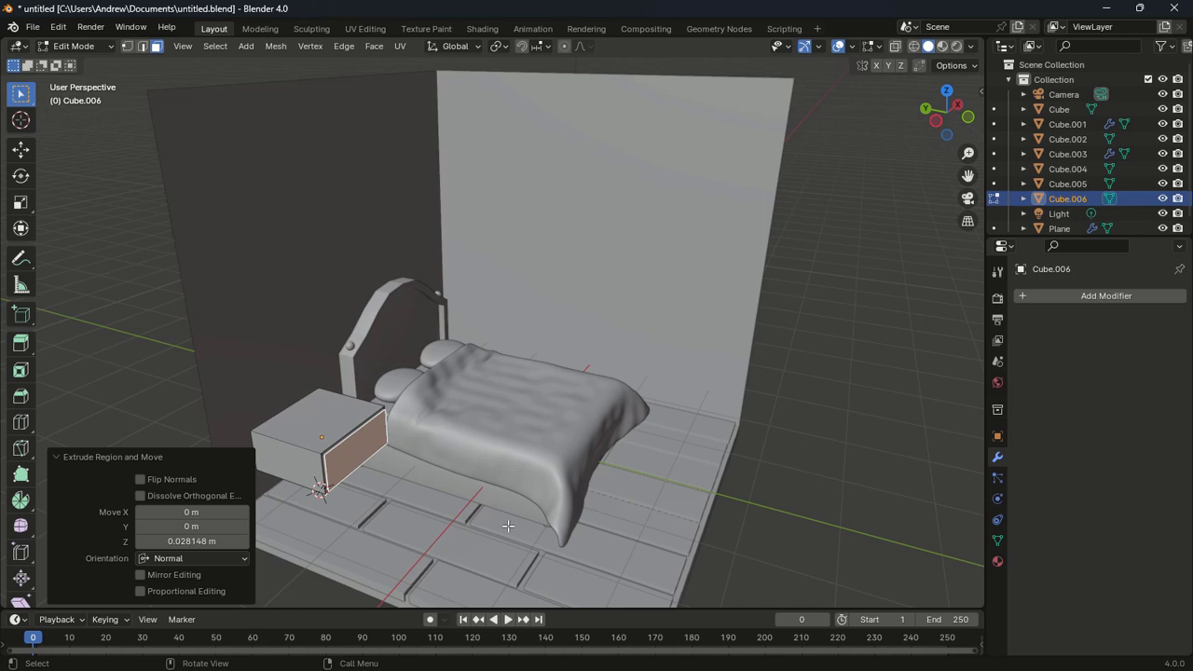
pyautogui.press('a')
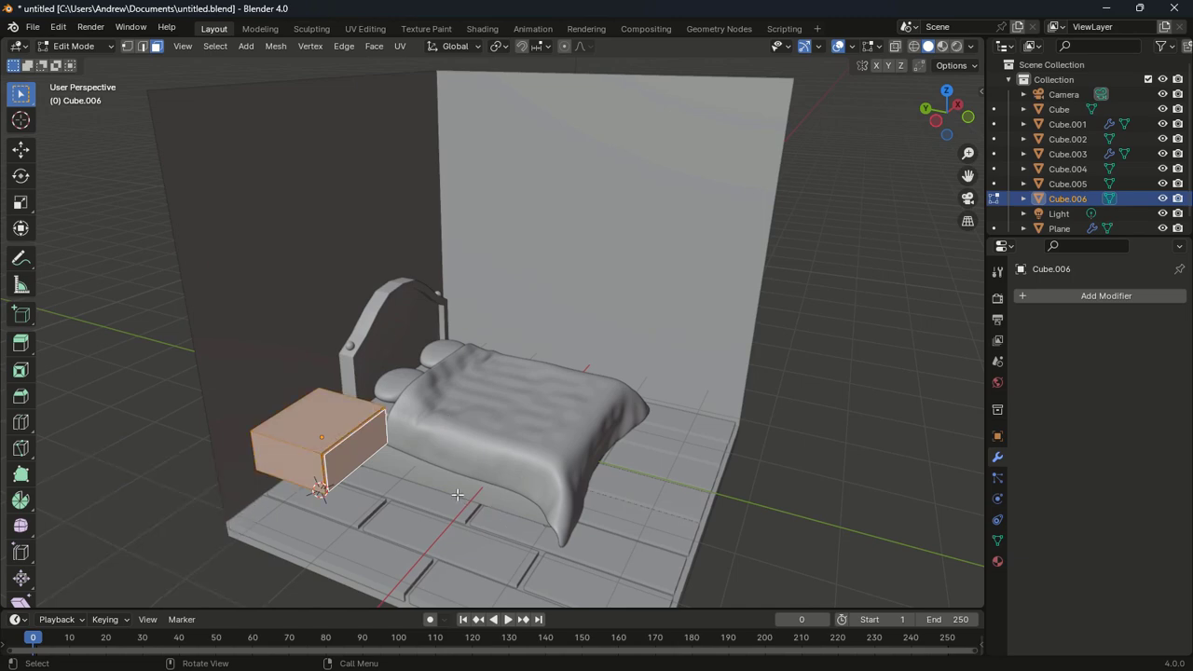
# Subdivide the whole nightstand mesh with 5 cuts
pyautogui.rightClick(384, 451)
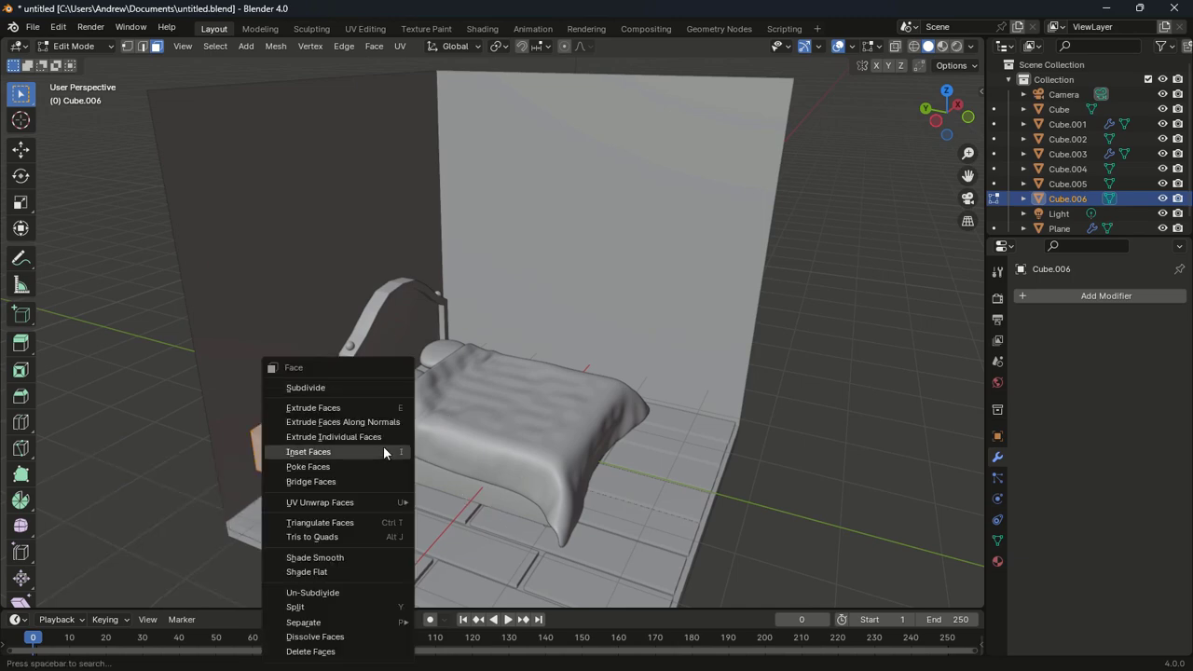
pyautogui.click(332, 377)
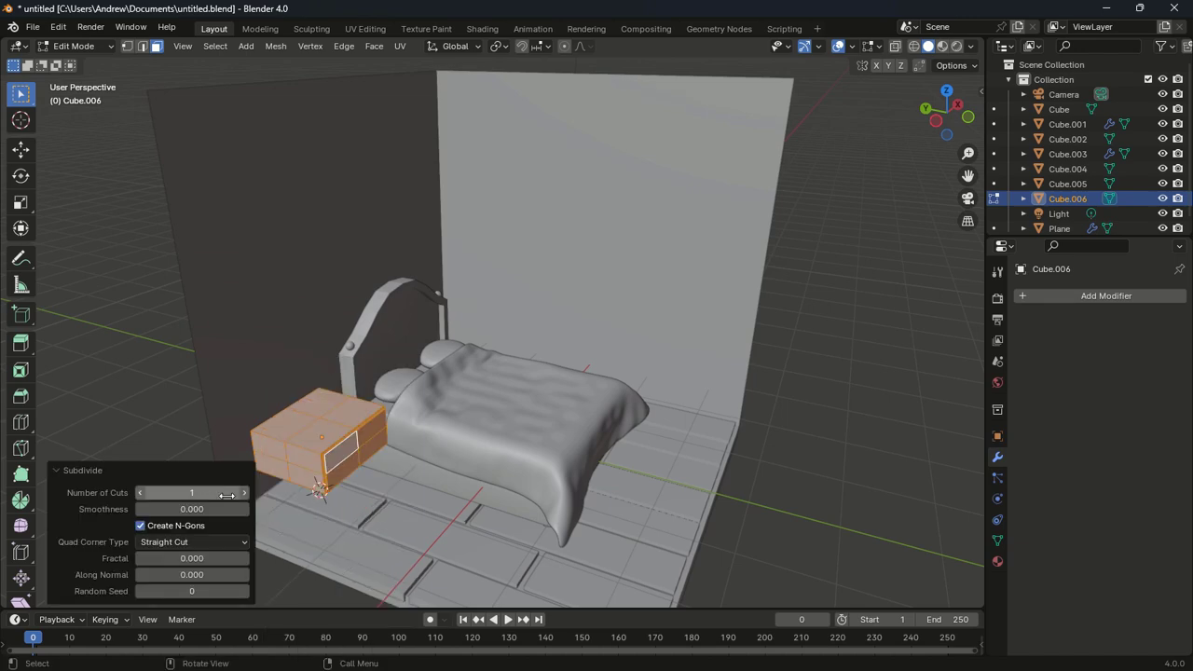
pyautogui.click(244, 493)
pyautogui.click(245, 494)
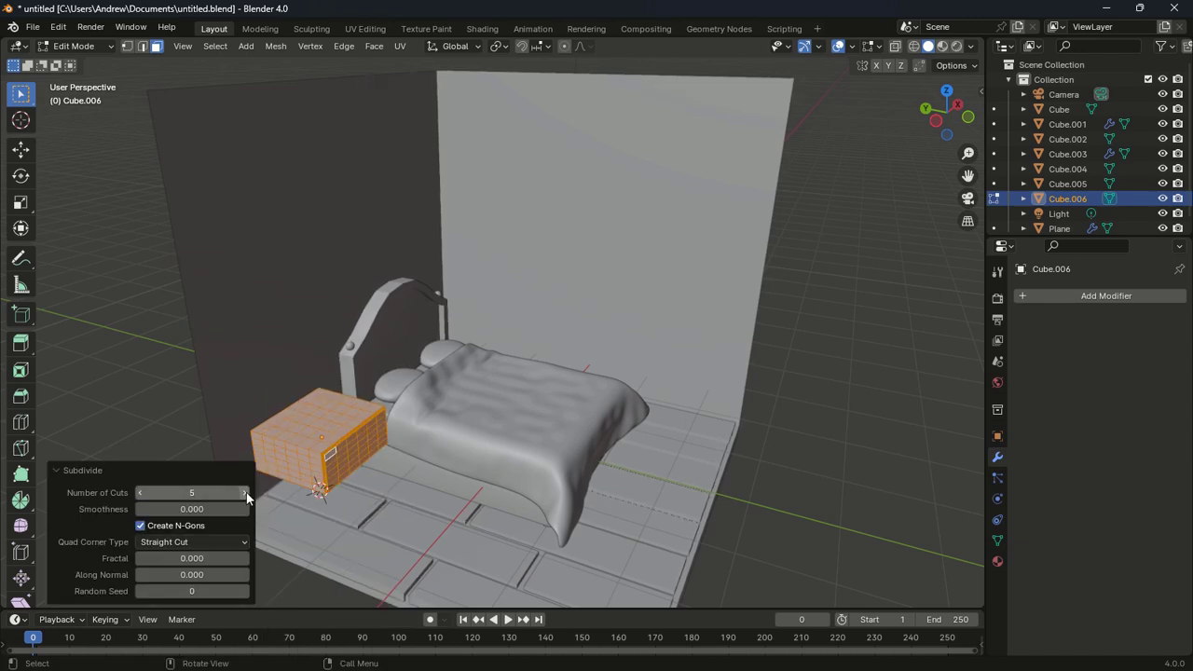
# Select two underside faces and extrude them 0.76589 m down to the floor as legs
pyautogui.moveTo(314, 365); pyautogui.dragTo(352, 313, button='middle')
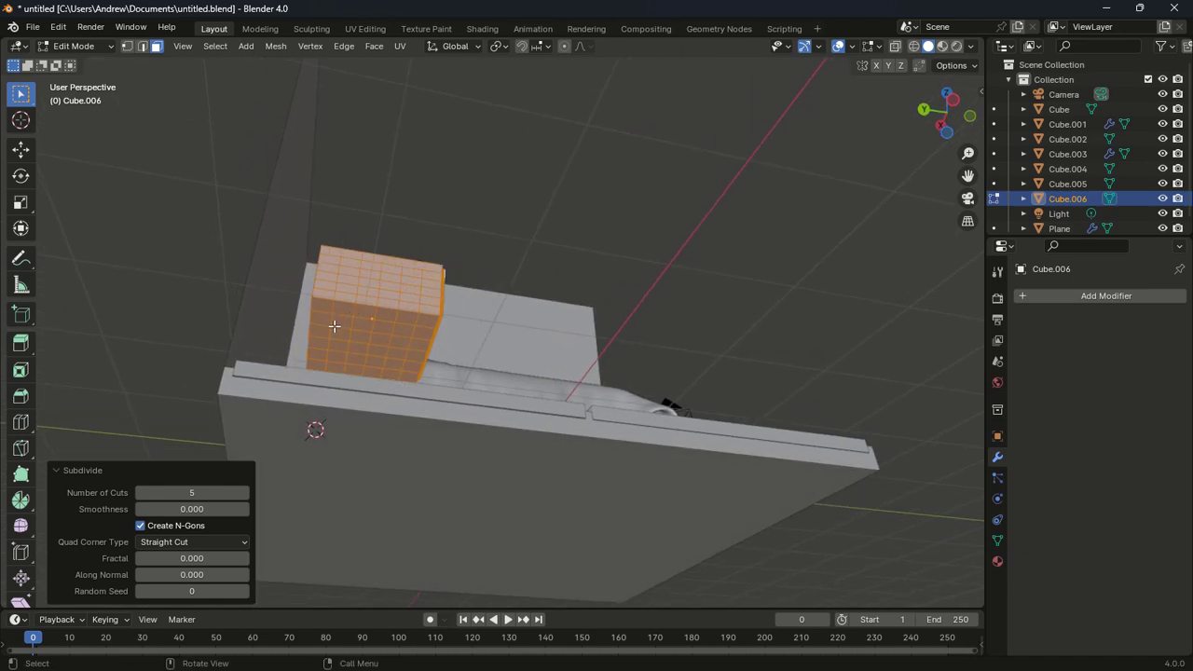
pyautogui.hotkey('alt', 'a')
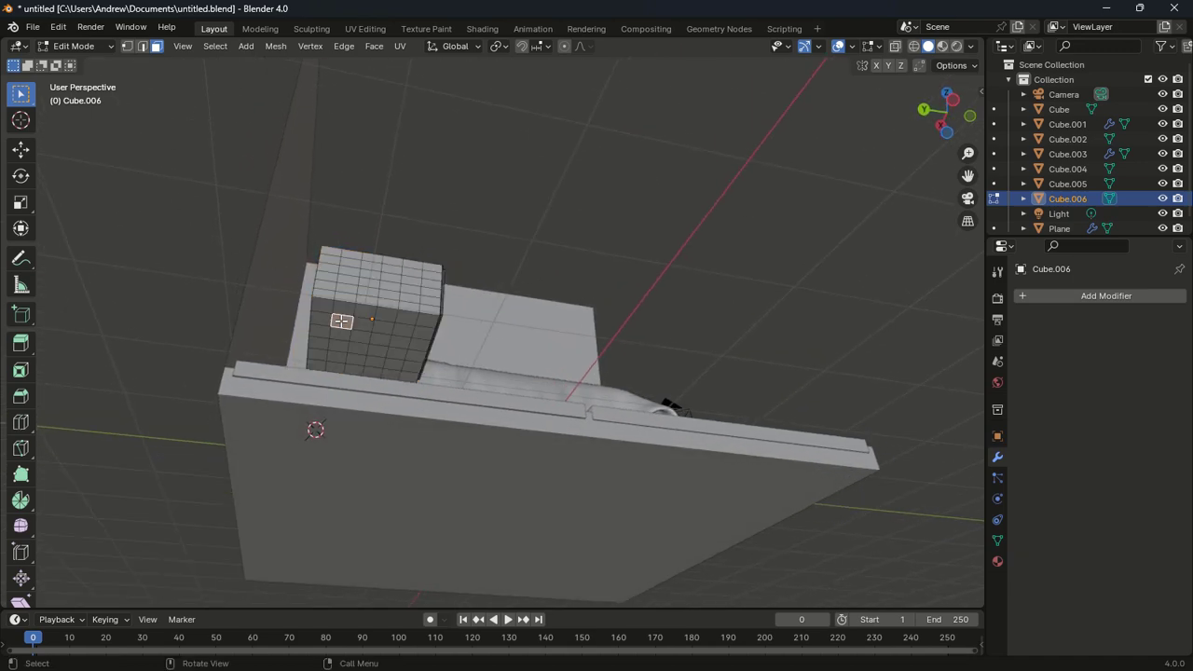
pyautogui.keyDown('shift'); pyautogui.click(408, 330); pyautogui.keyUp('shift')
pyautogui.keyDown('shift'); pyautogui.moveTo(408, 330); pyautogui.dragTo(368, 382, button='middle'); pyautogui.keyUp('shift')
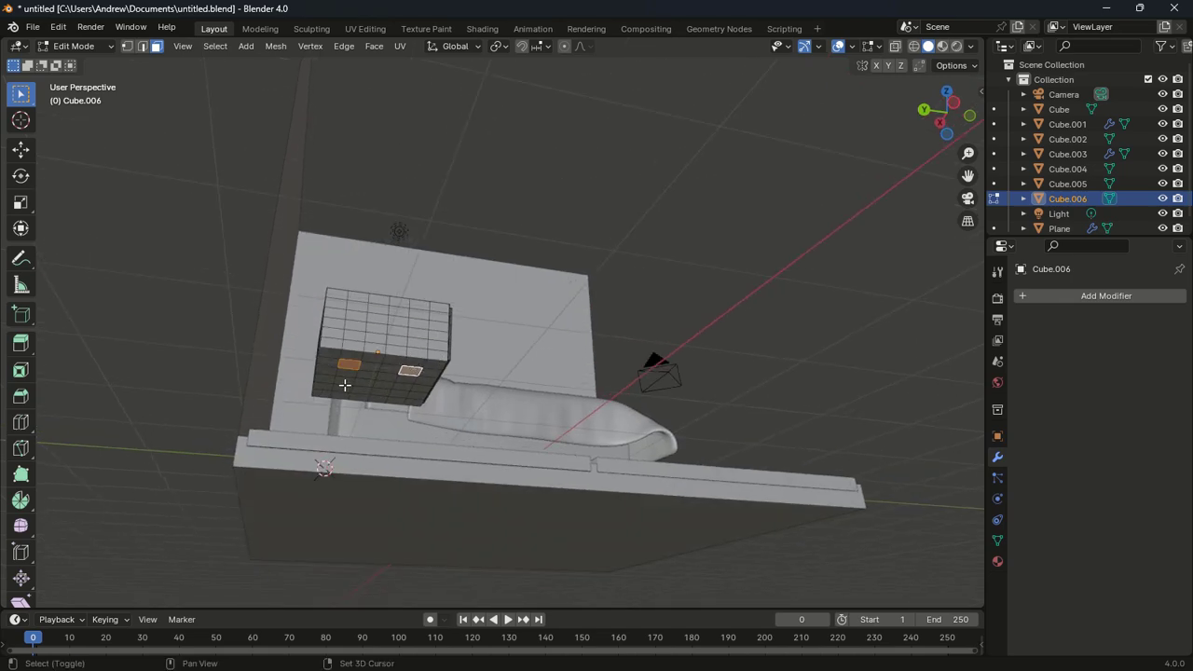
pyautogui.keyDown('shift'); pyautogui.click(340, 387); pyautogui.keyUp('shift')
pyautogui.moveTo(623, 392); pyautogui.dragTo(532, 461, button='middle')
pyautogui.press('KP_1')
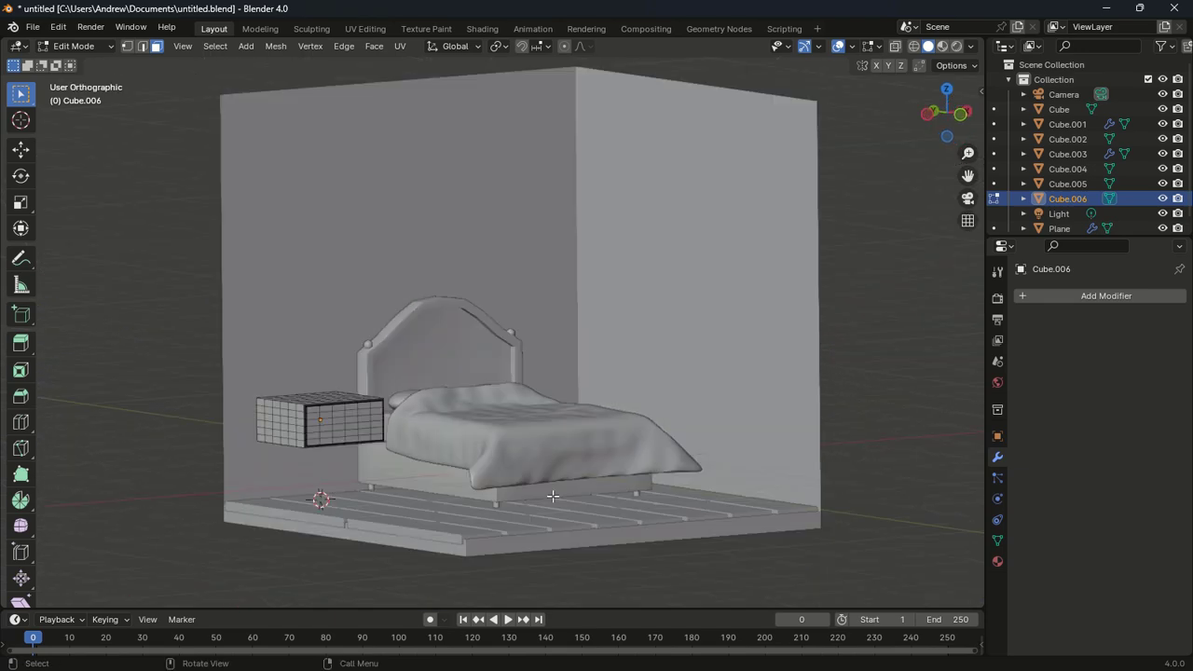
pyautogui.press('e')
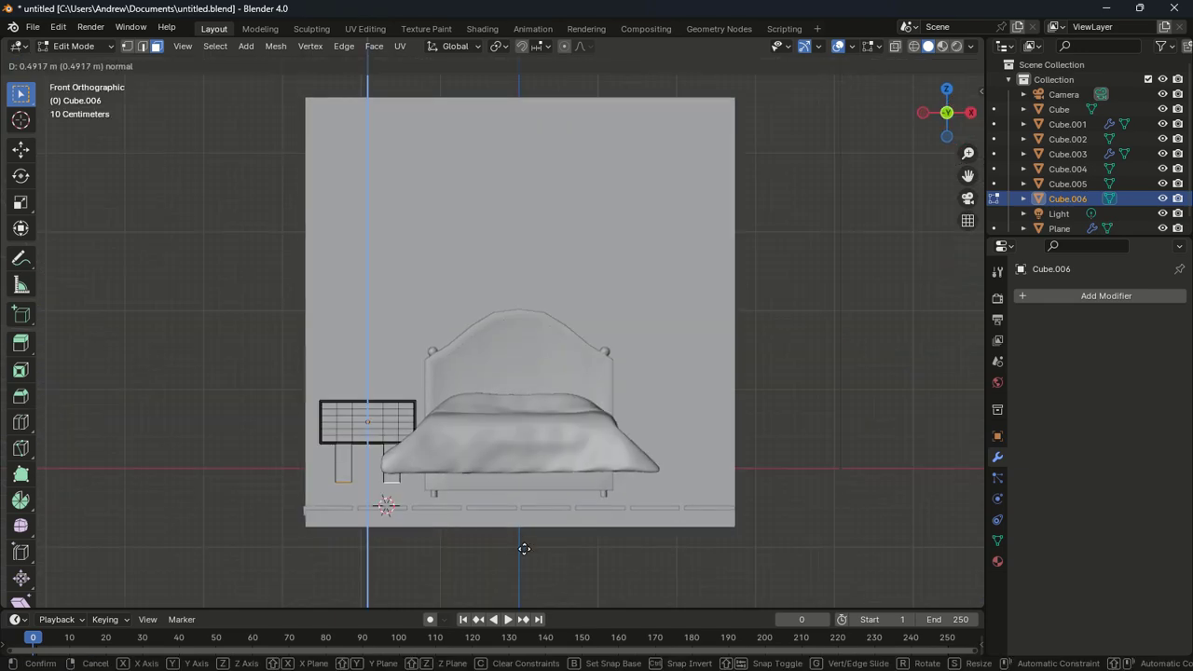
pyautogui.click(525, 561)
pyautogui.moveTo(525, 561); pyautogui.dragTo(504, 487, button='middle')
pyautogui.scroll(-4, 641, 526)
# Add a Mirror modifier to the nightstand Cube.006
pyautogui.press('a')
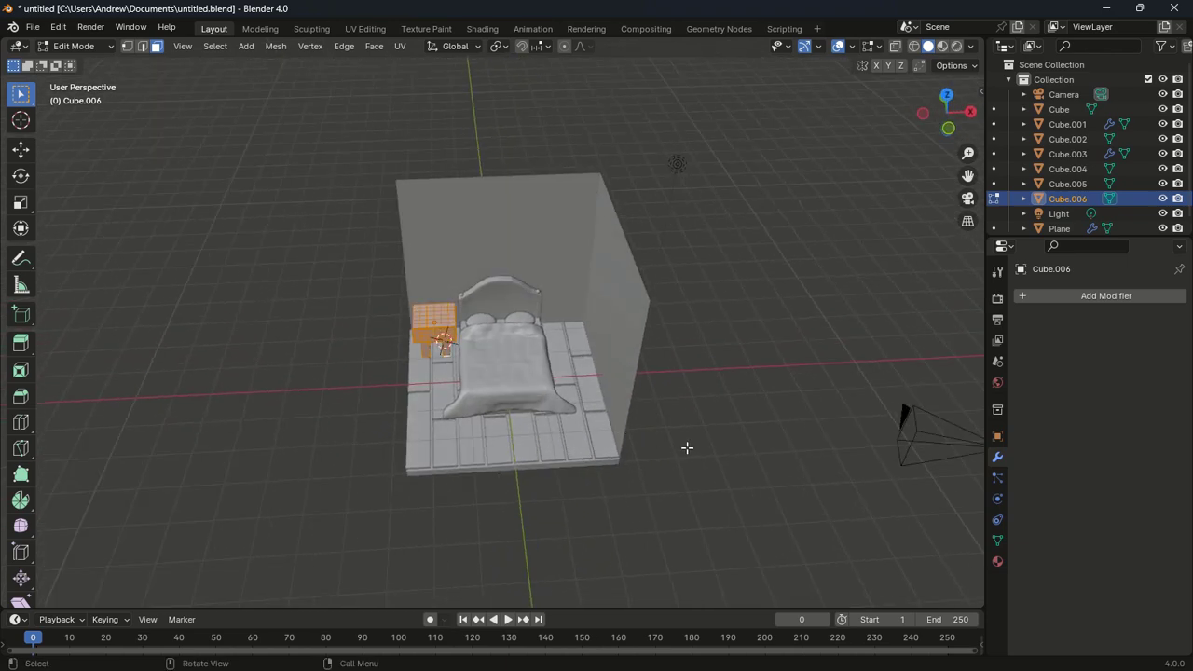
pyautogui.press('Tab')
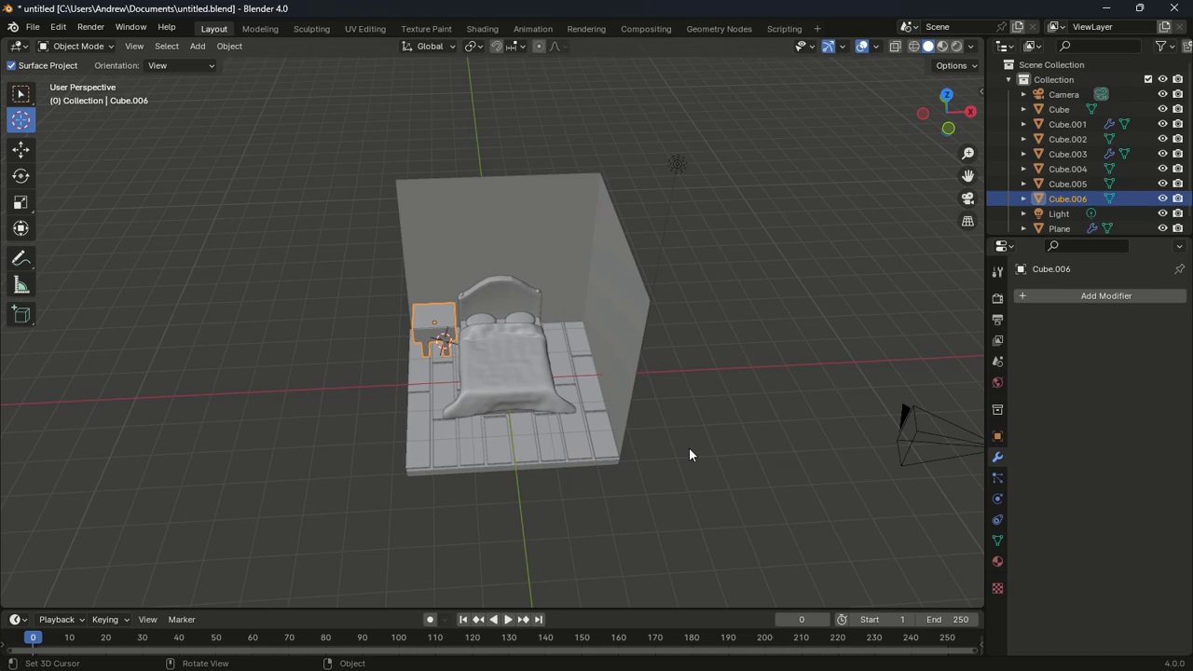
pyautogui.click(1056, 298)
pyautogui.click(1022, 298)
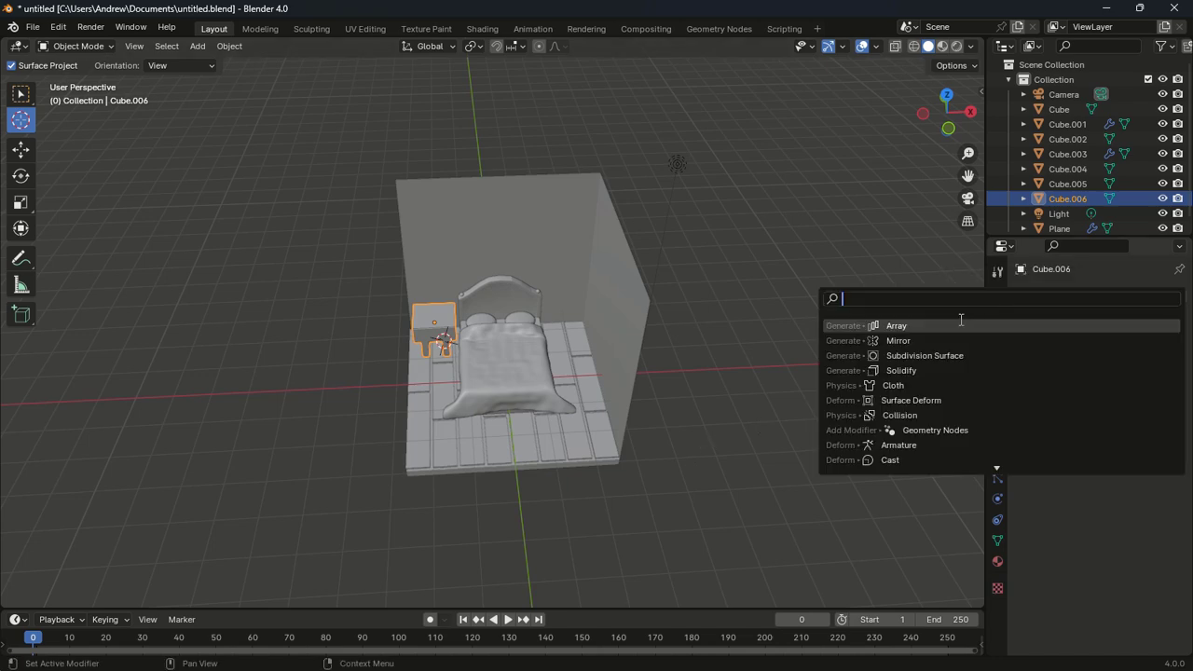
pyautogui.click(918, 341)
# In Edit Mode, shift the nightstand mesh -1.745 m along X
pyautogui.press('Tab')
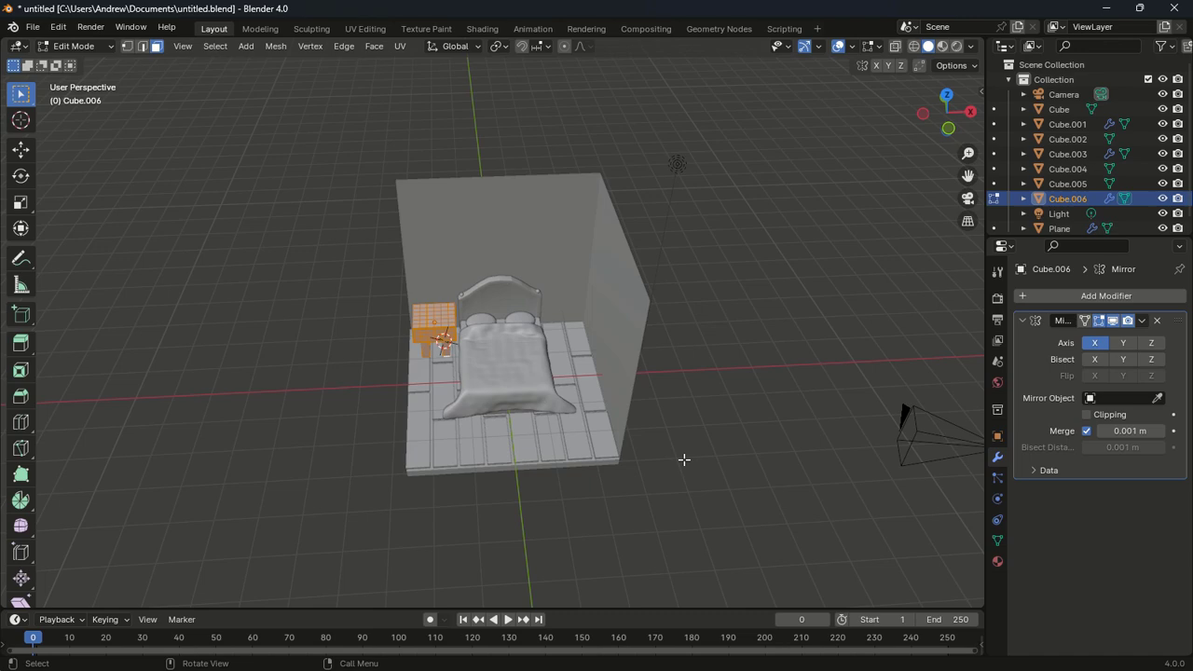
pyautogui.press('KP_7')
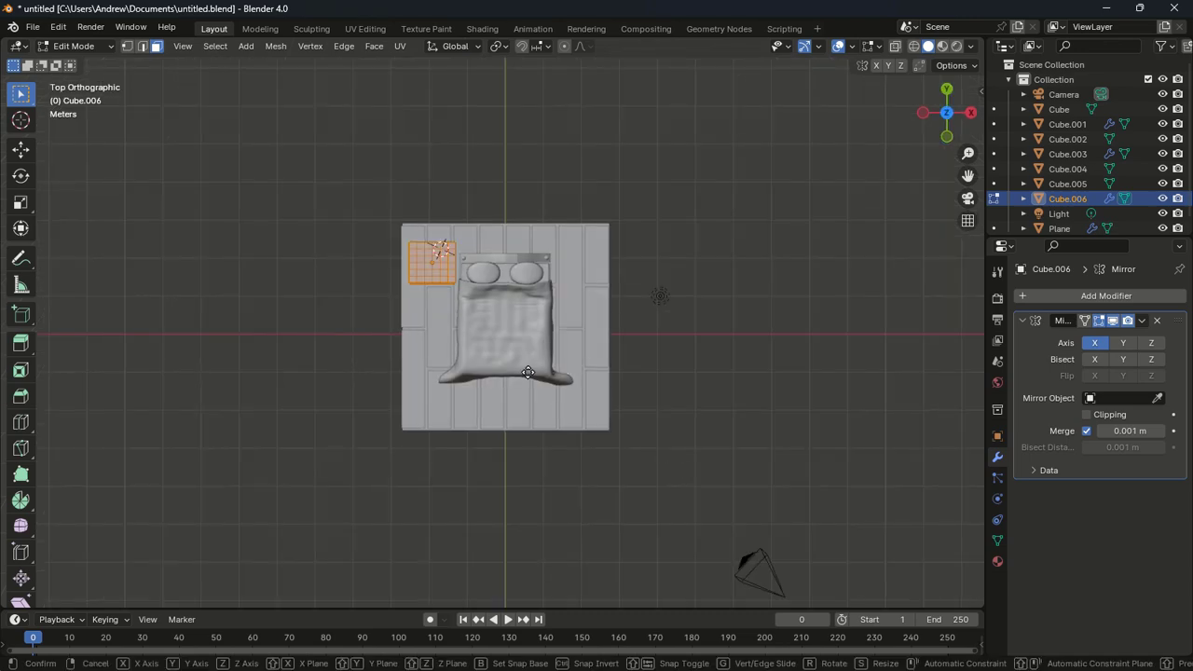
pyautogui.press('g')
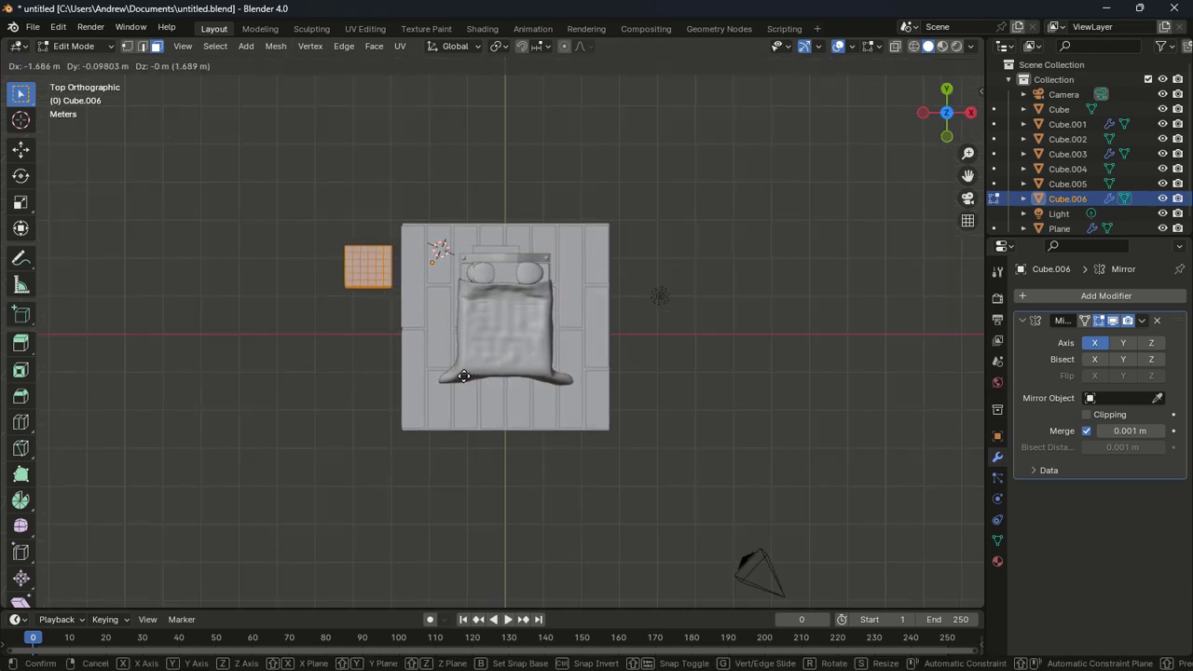
pyautogui.click(460, 376)
pyautogui.moveTo(461, 376); pyautogui.dragTo(578, 322, button='middle')
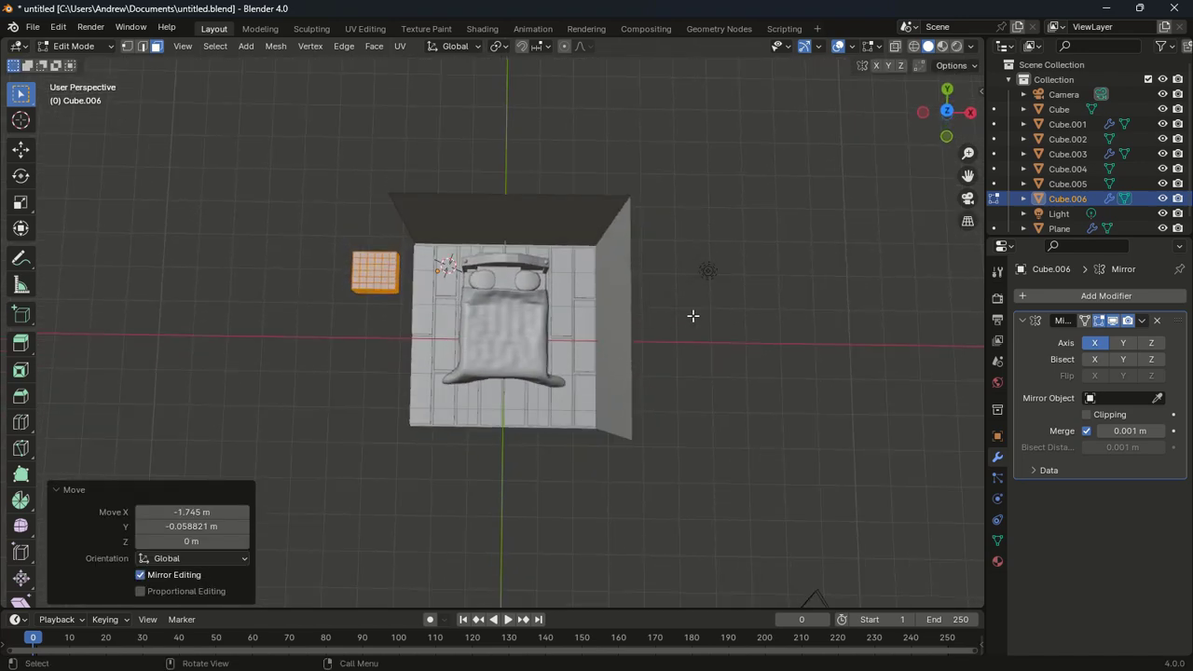
pyautogui.press('KP_7')
# Place the mirrored nightstand pair beside the headboard and shift the mesh toward the wall
pyautogui.press('Tab')
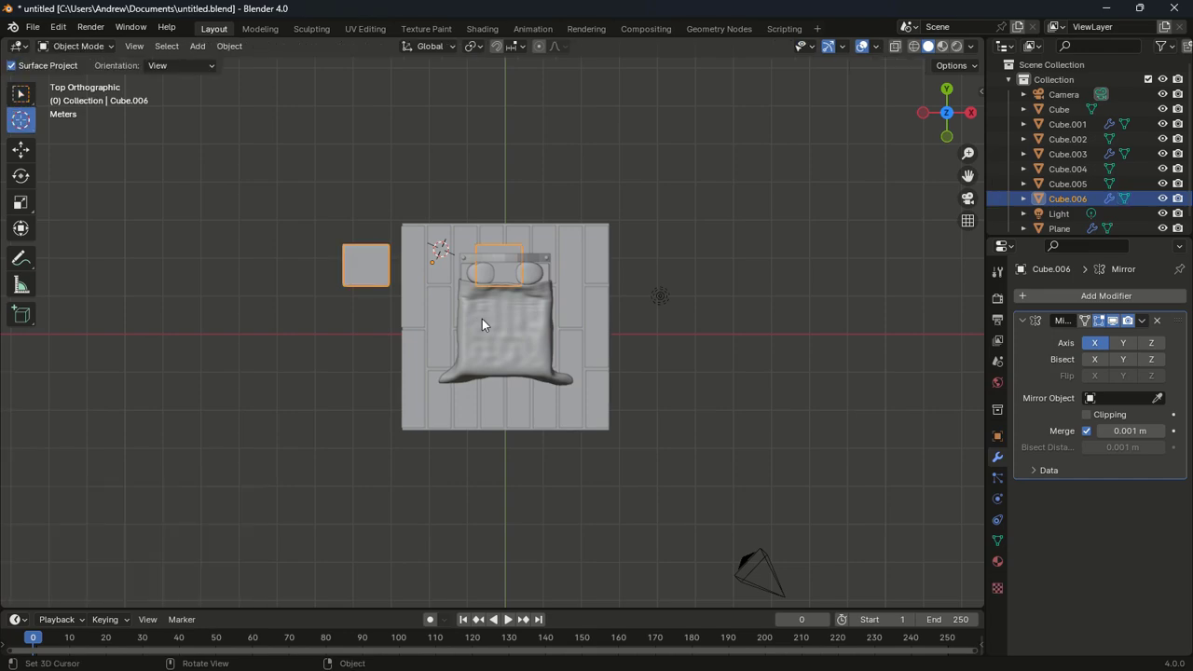
pyautogui.press('g')
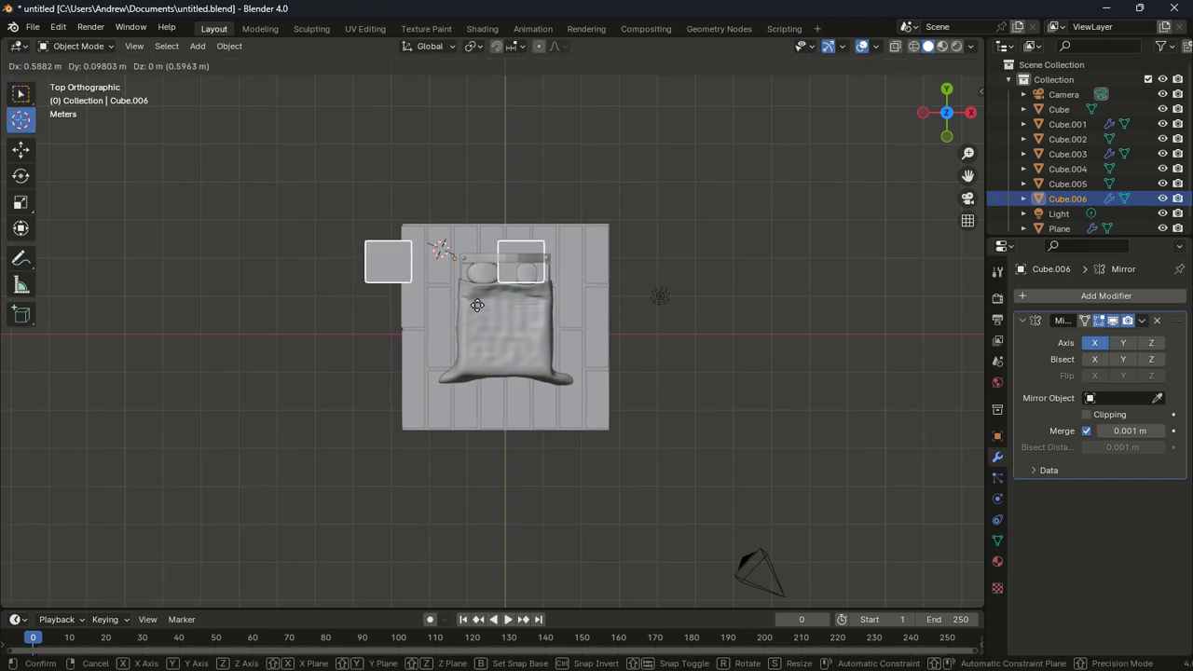
pyautogui.click(527, 300)
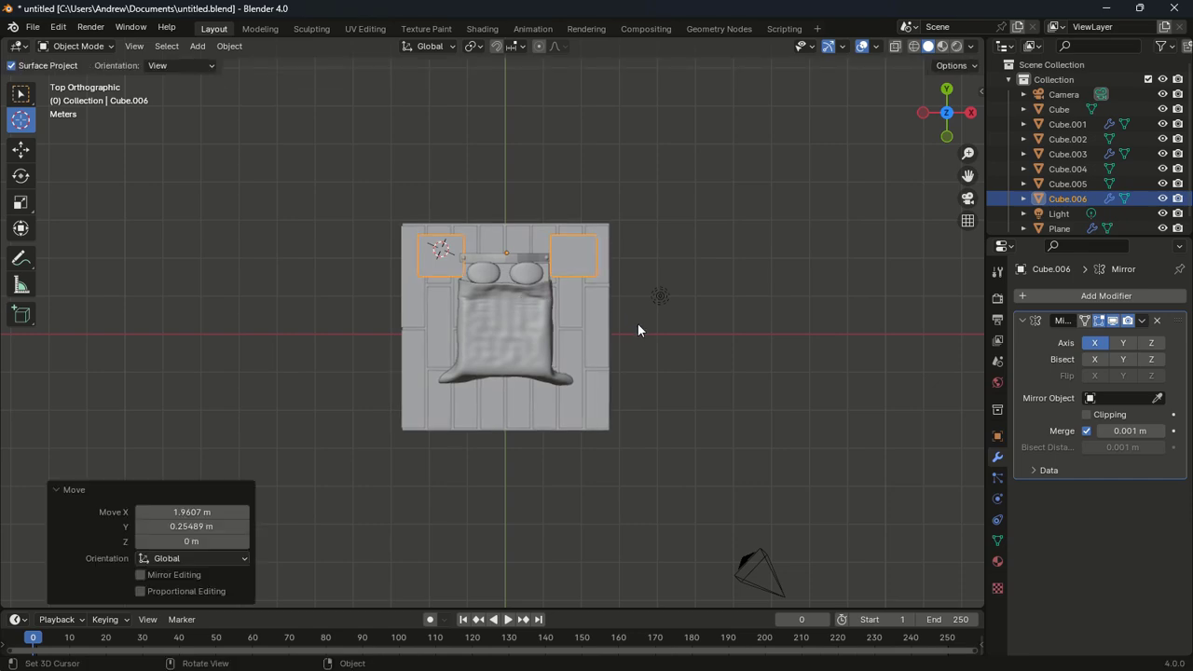
pyautogui.press('Tab')
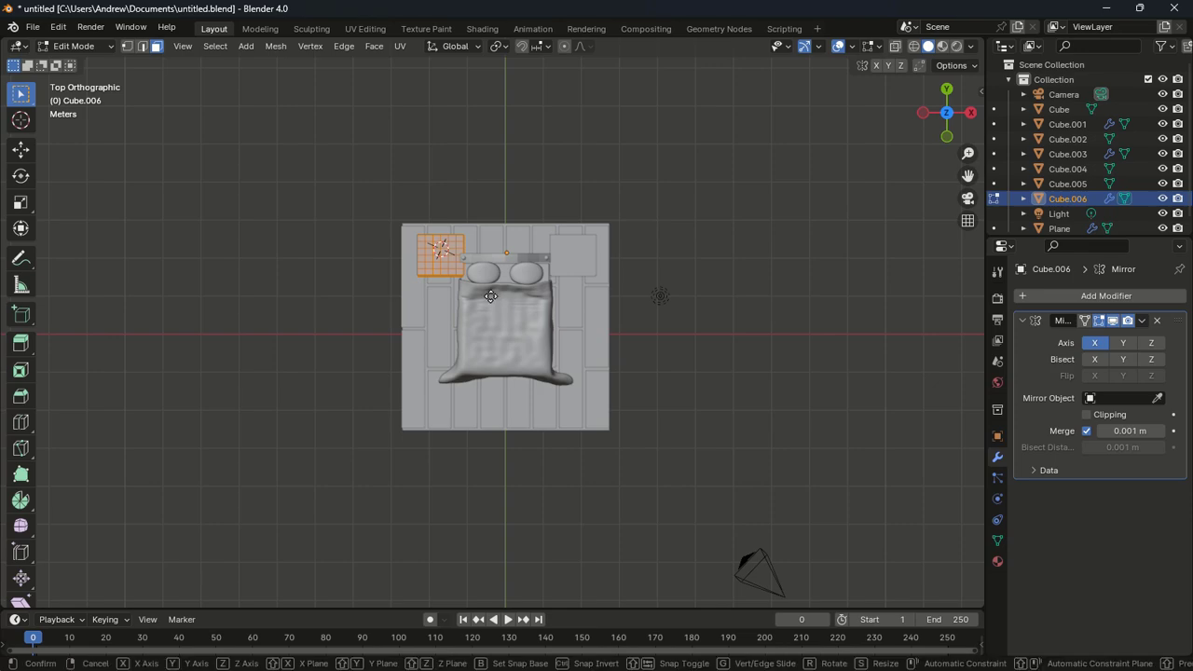
pyautogui.press('g')
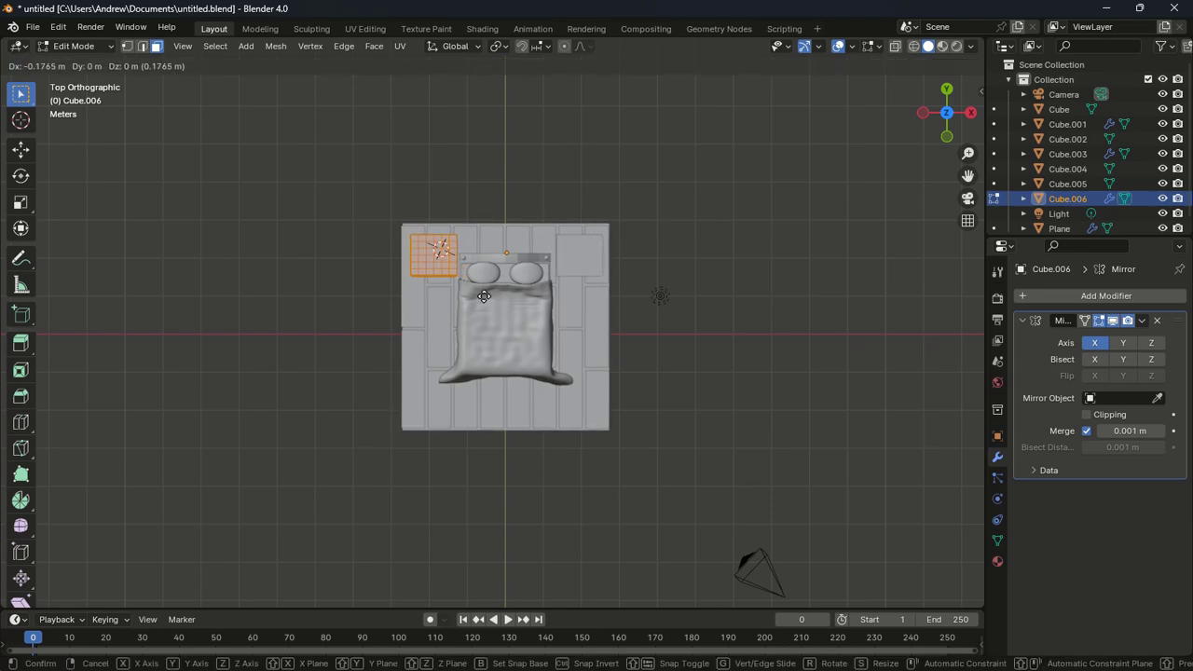
pyautogui.click(480, 295)
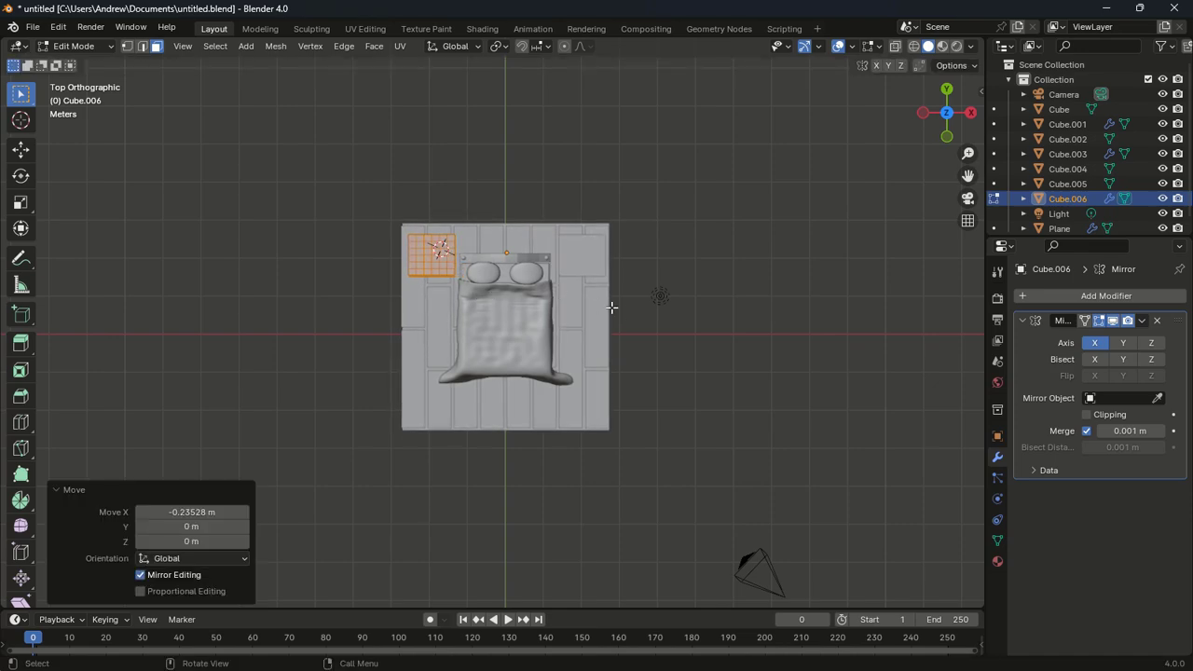
pyautogui.moveTo(628, 320); pyautogui.dragTo(630, 222, button='middle')
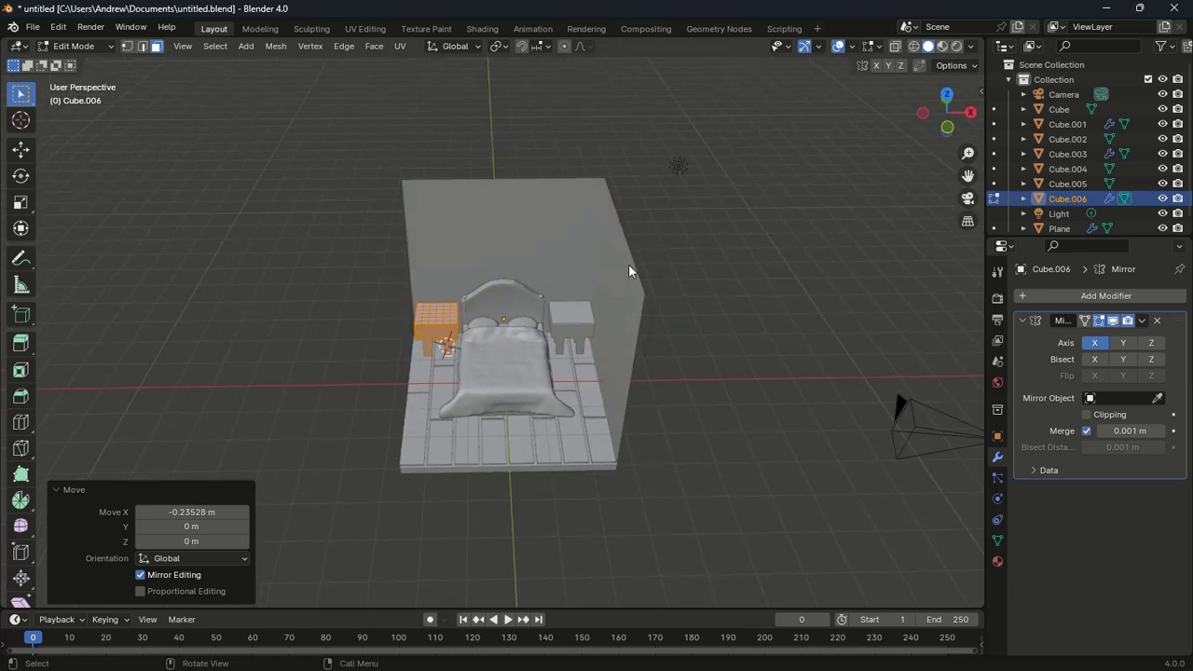
pyautogui.press('Tab')
pyautogui.moveTo(629, 270); pyautogui.dragTo(546, 438, button='middle')
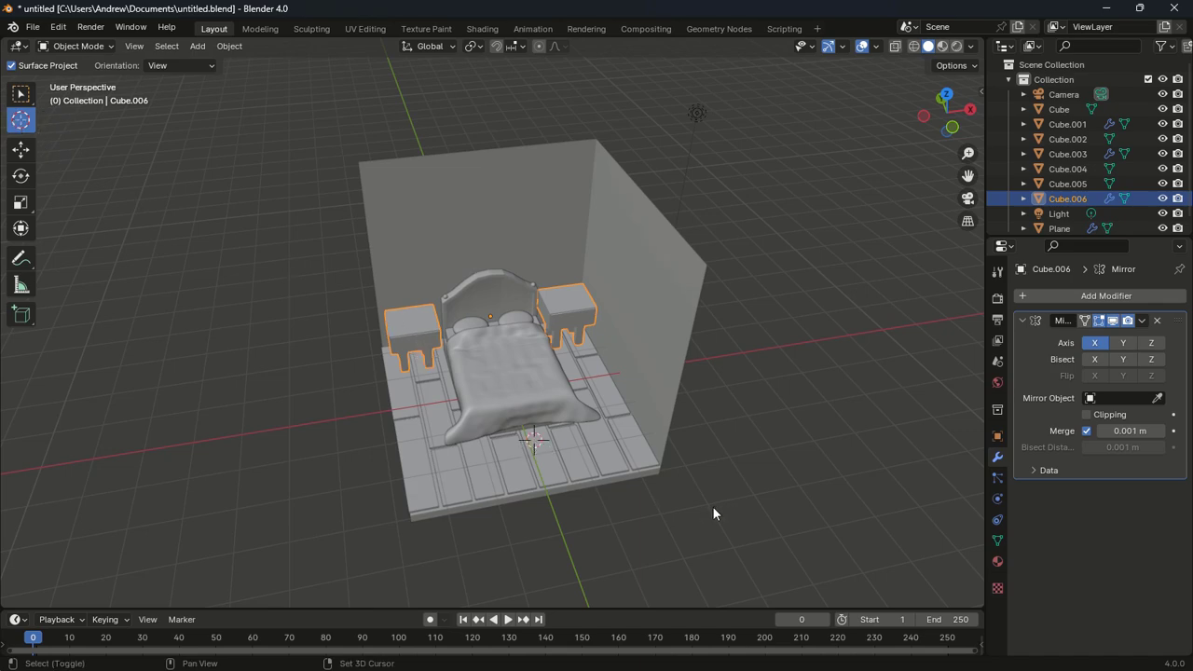
# Add a new cube and scale it to 1.646 in X and 0.587 in Y
pyautogui.hotkey('shift', 'a')
pyautogui.moveTo(645, 374)
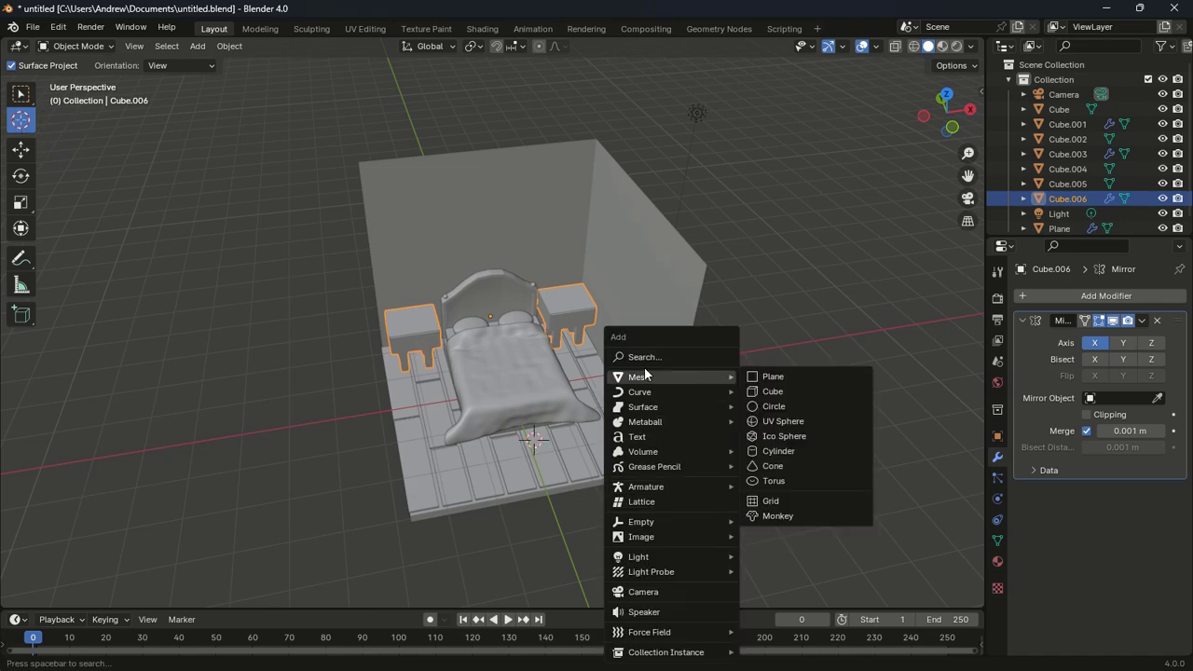
pyautogui.click(770, 391)
pyautogui.press('KP_7')
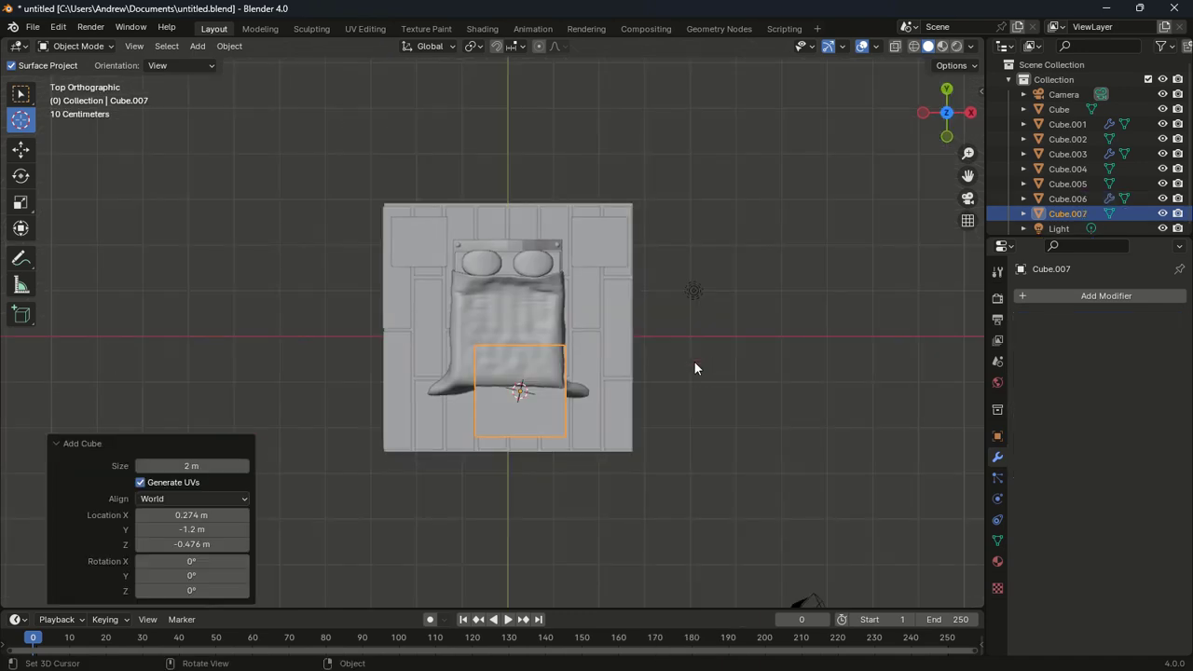
pyautogui.press('s')
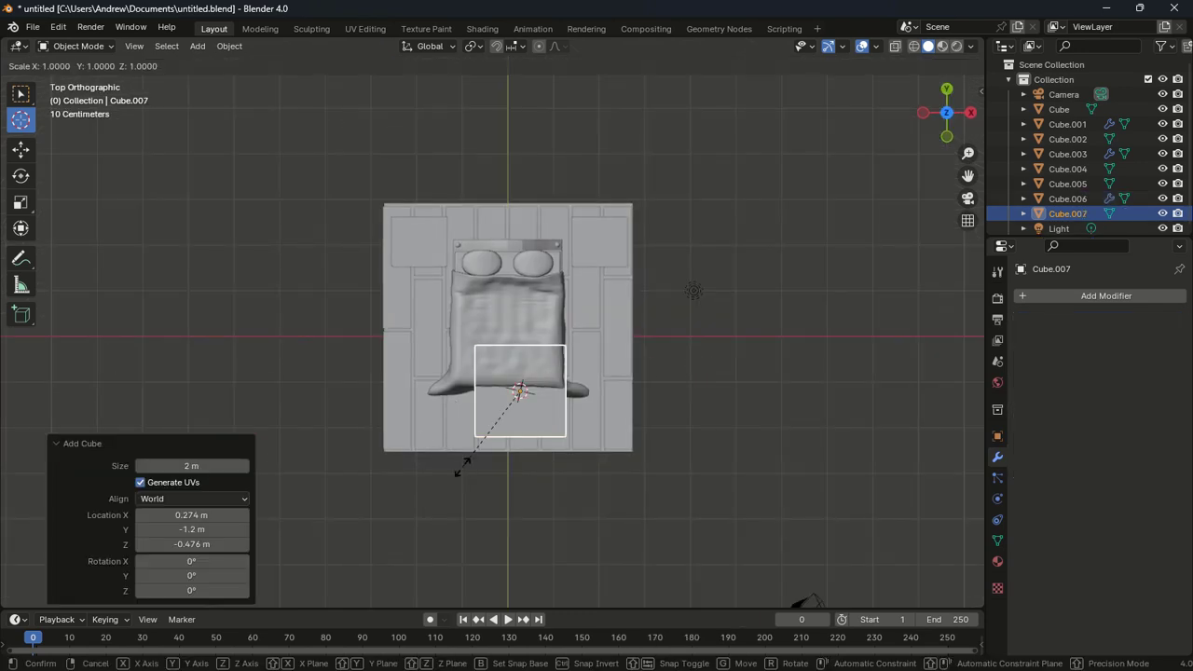
pyautogui.press('x')
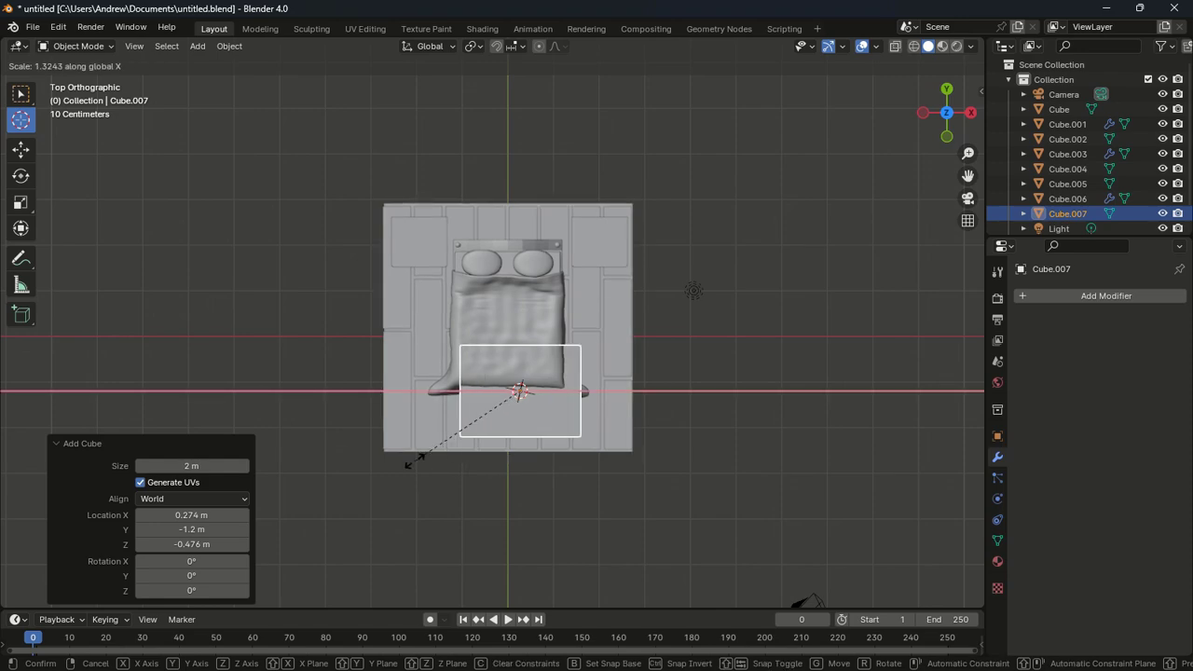
pyautogui.click(375, 453)
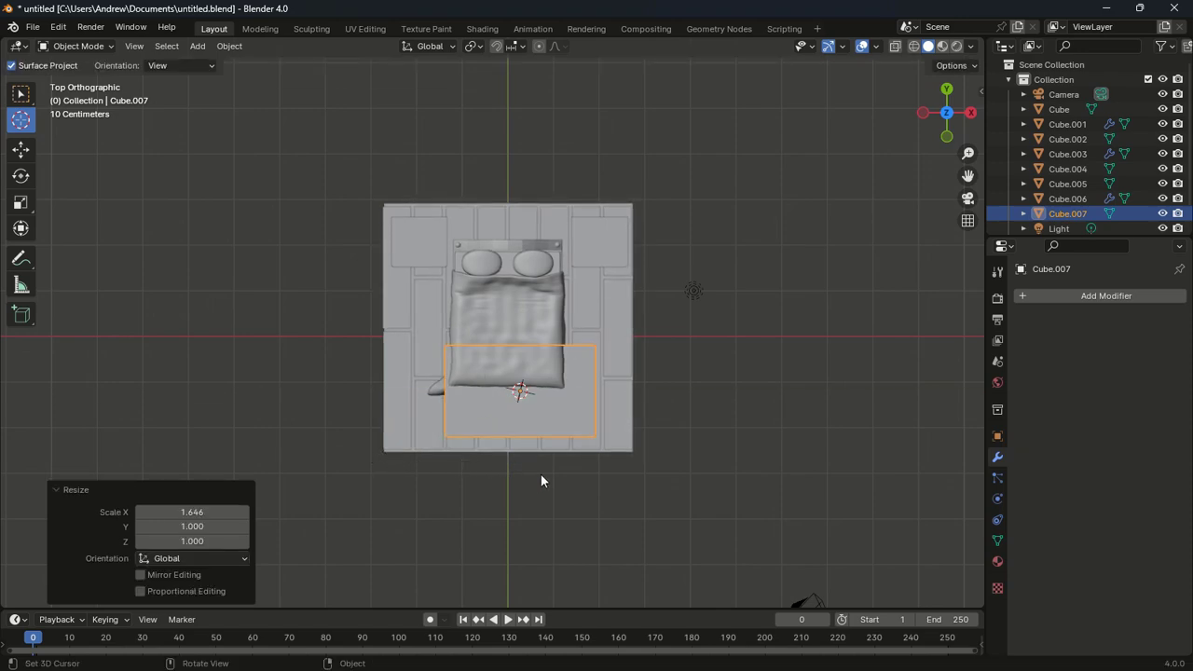
pyautogui.press('s')
pyautogui.press('y')
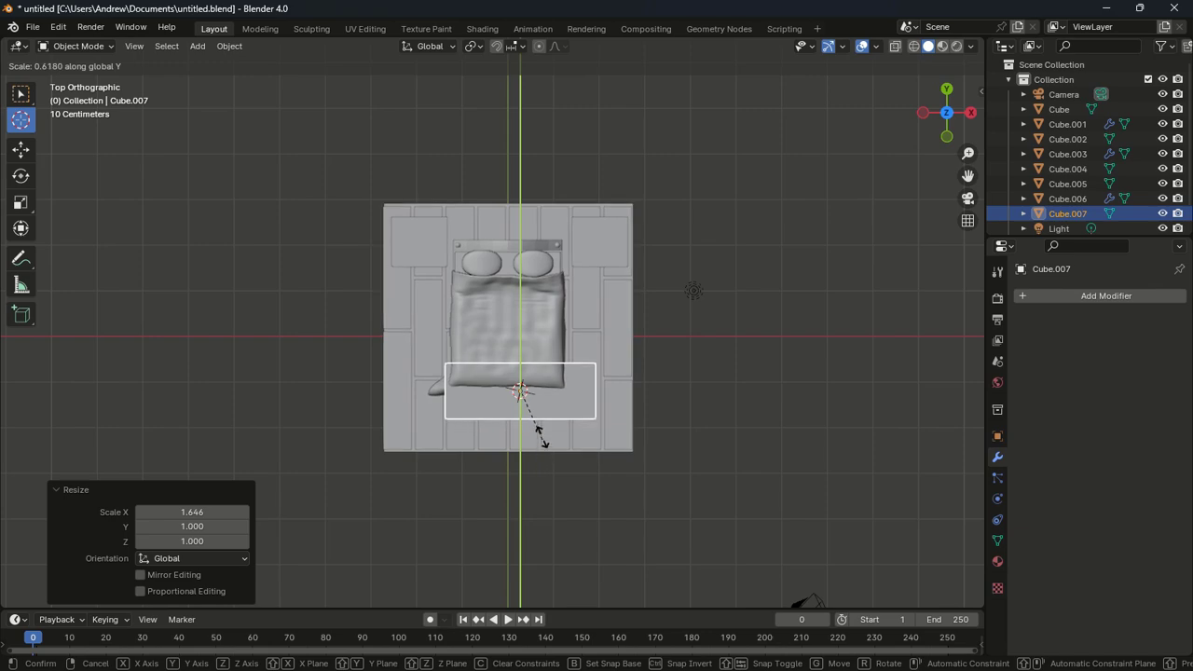
pyautogui.click(545, 437)
# Move the box to the bed's foot, setting depth 0.784 and width 0.872
pyautogui.press('g')
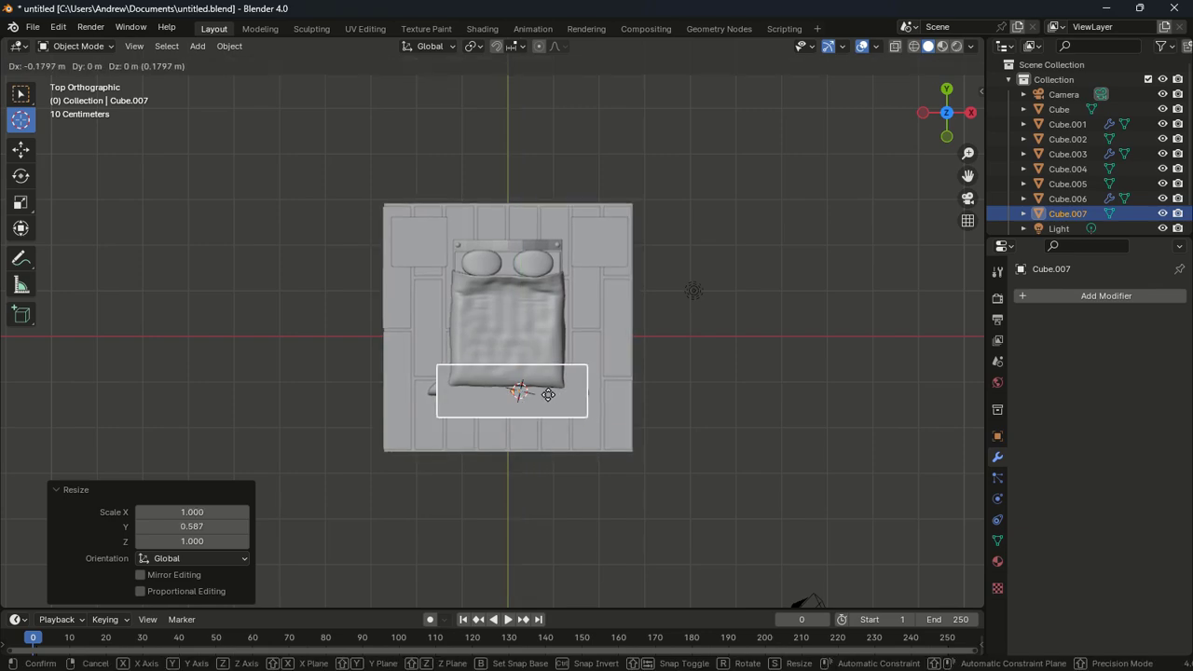
pyautogui.click(544, 415)
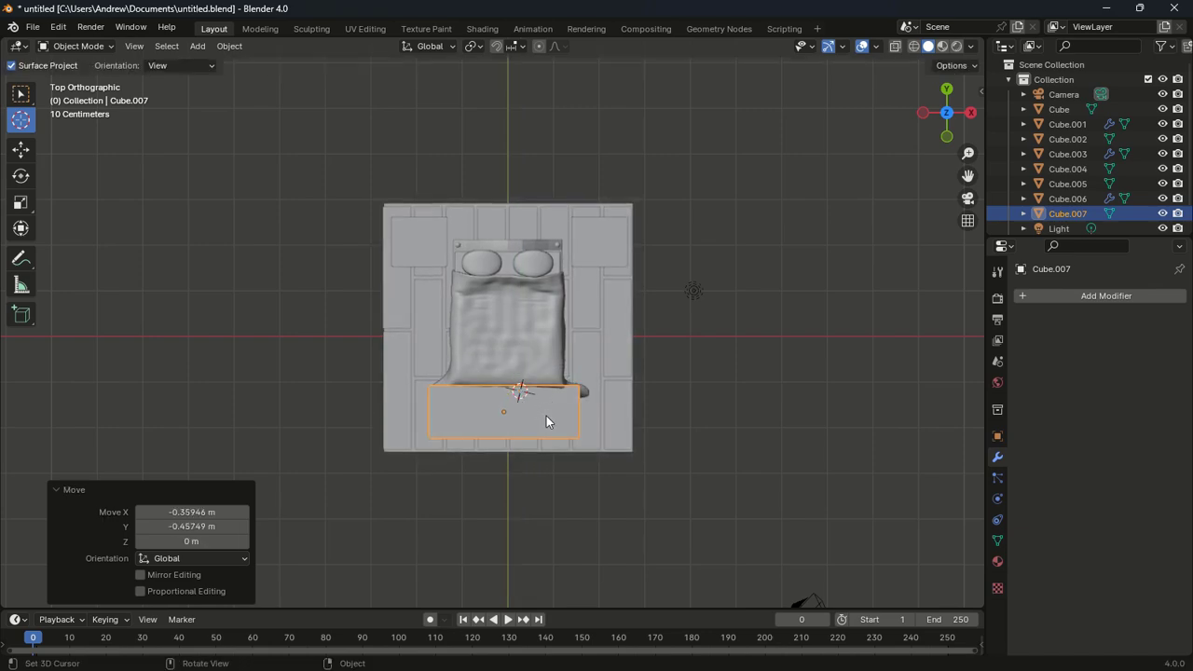
pyautogui.press('s')
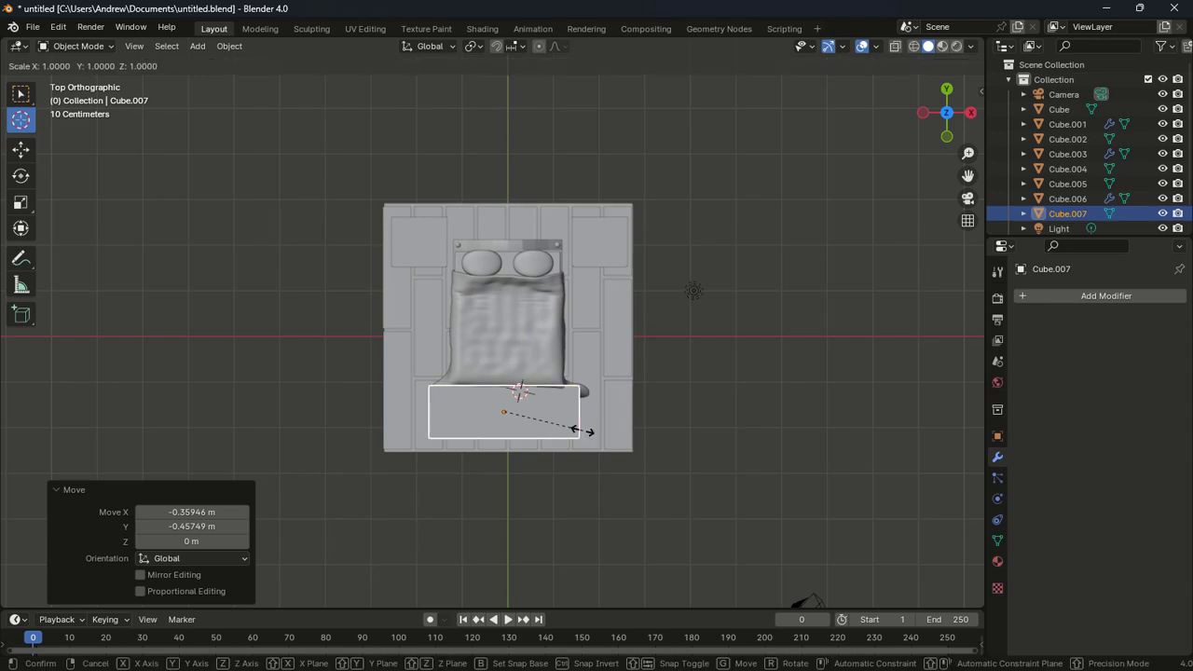
pyautogui.press('y')
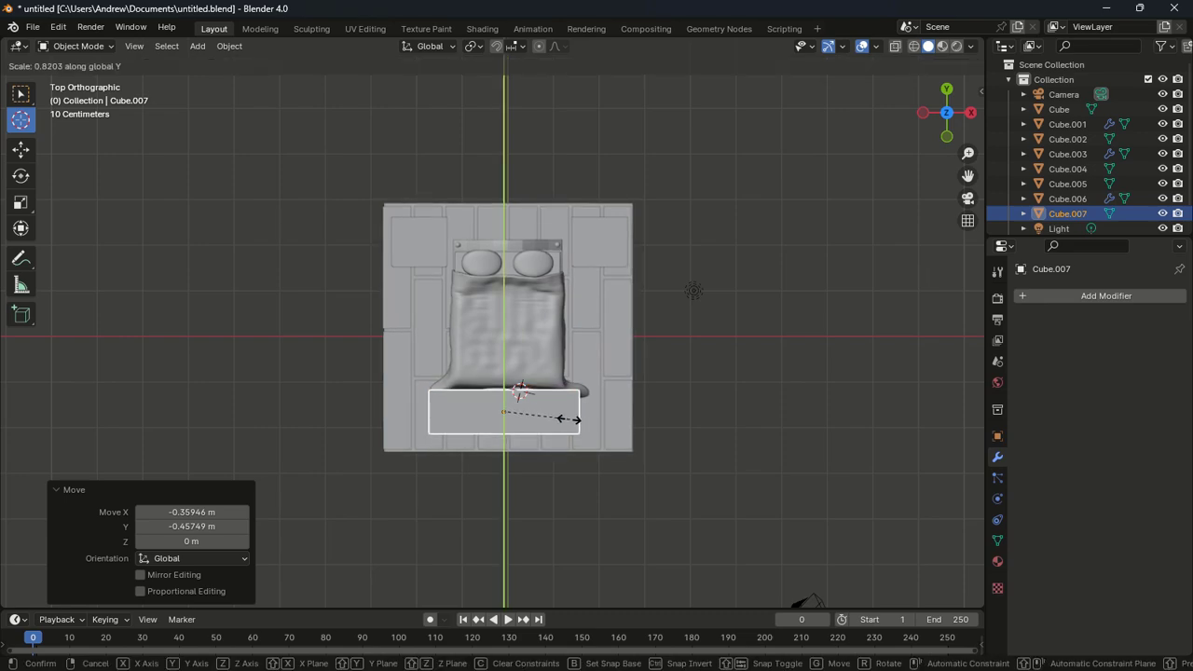
pyautogui.click(570, 427)
pyautogui.moveTo(570, 426); pyautogui.dragTo(568, 379, button='middle')
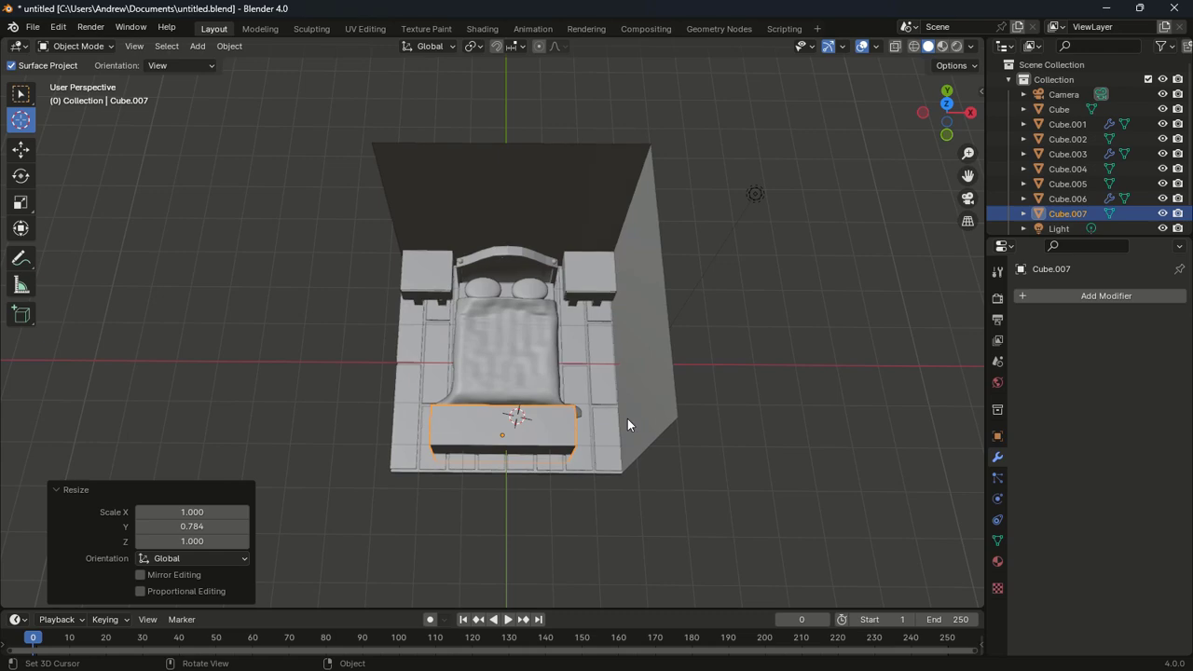
pyautogui.press('KP_1')
pyautogui.press('s')
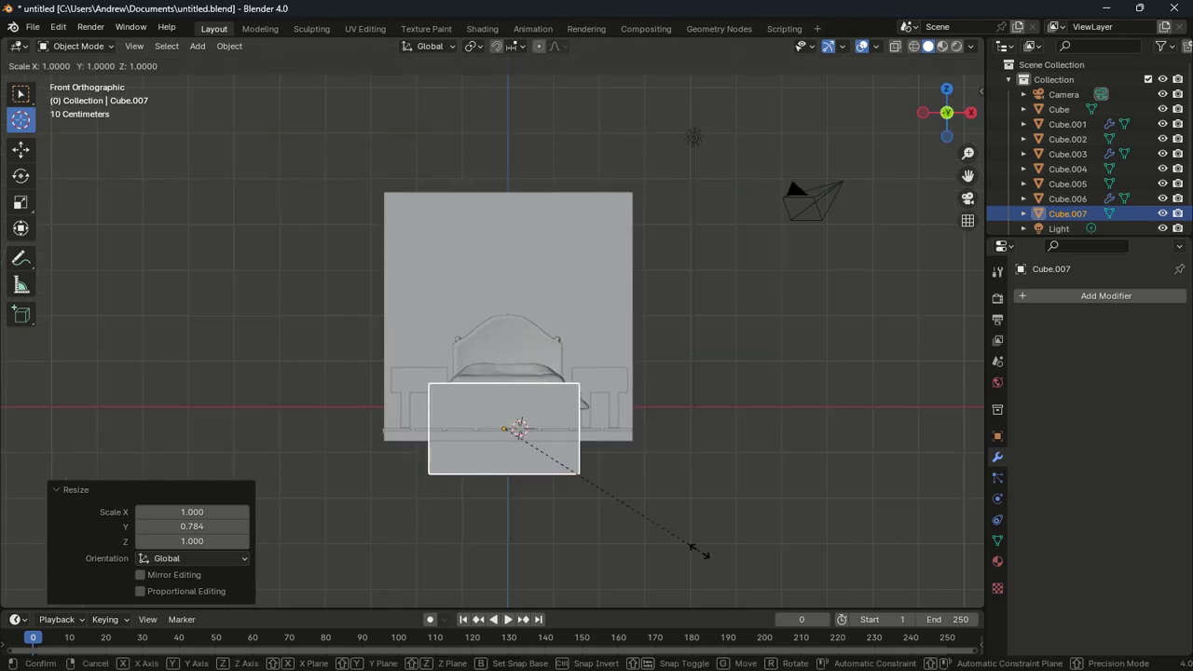
pyautogui.press('x')
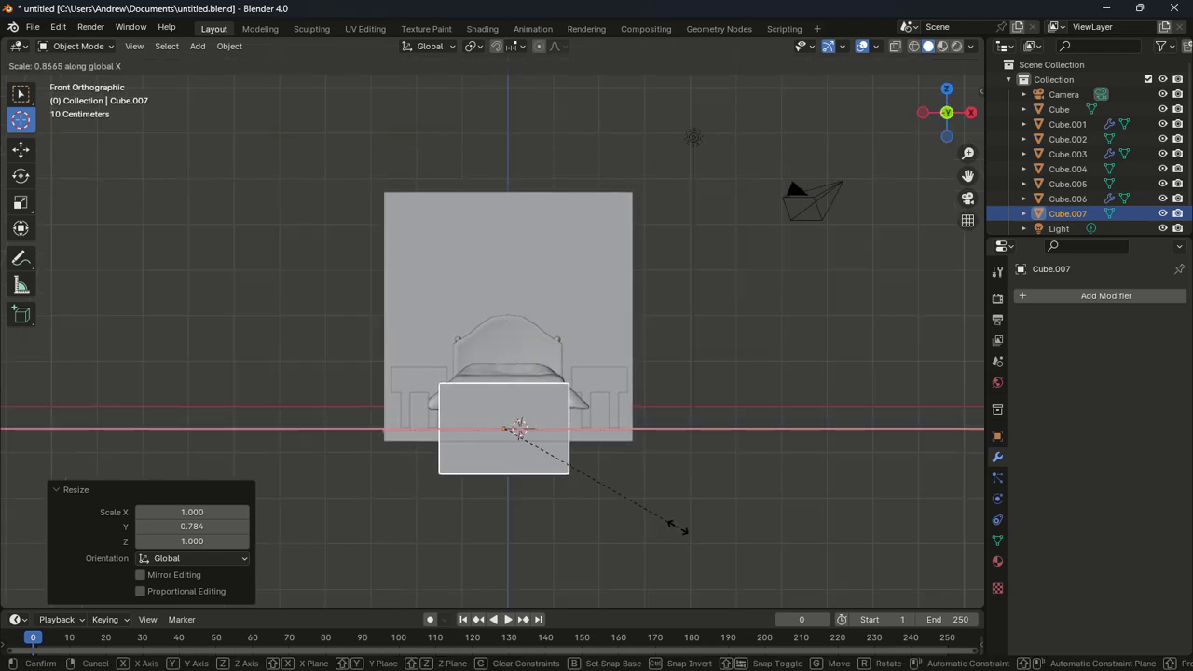
pyautogui.click(695, 528)
# Scale the box's height to 0.503, then 0.713, and rest it on the floor
pyautogui.press('s')
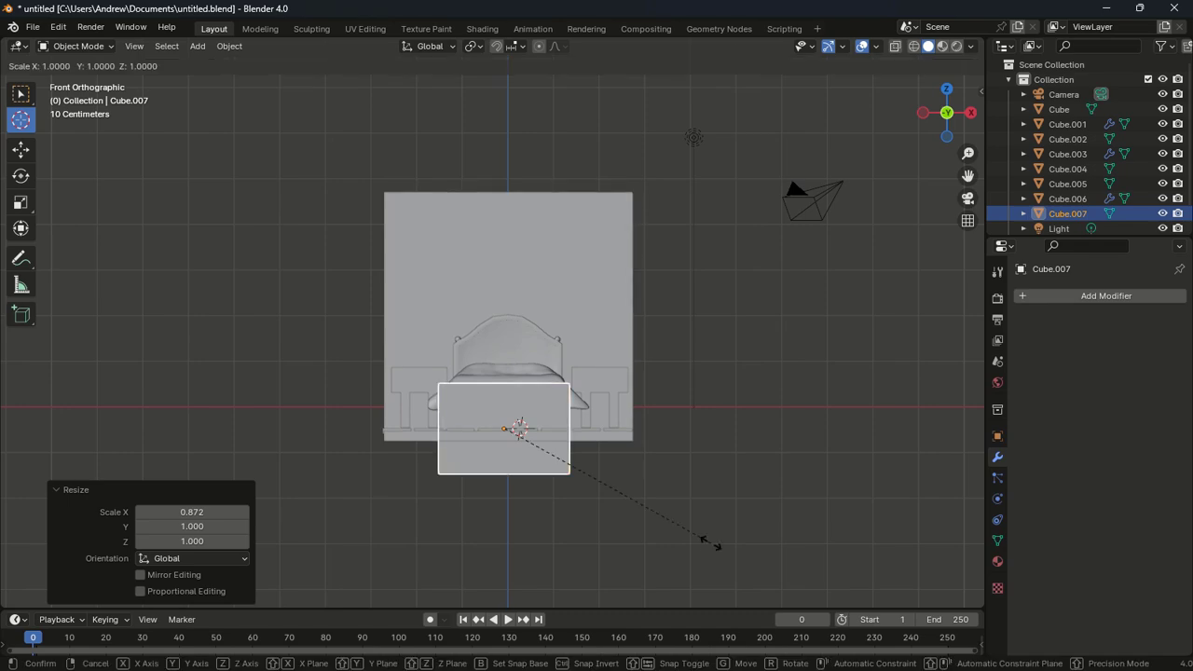
pyautogui.press('z')
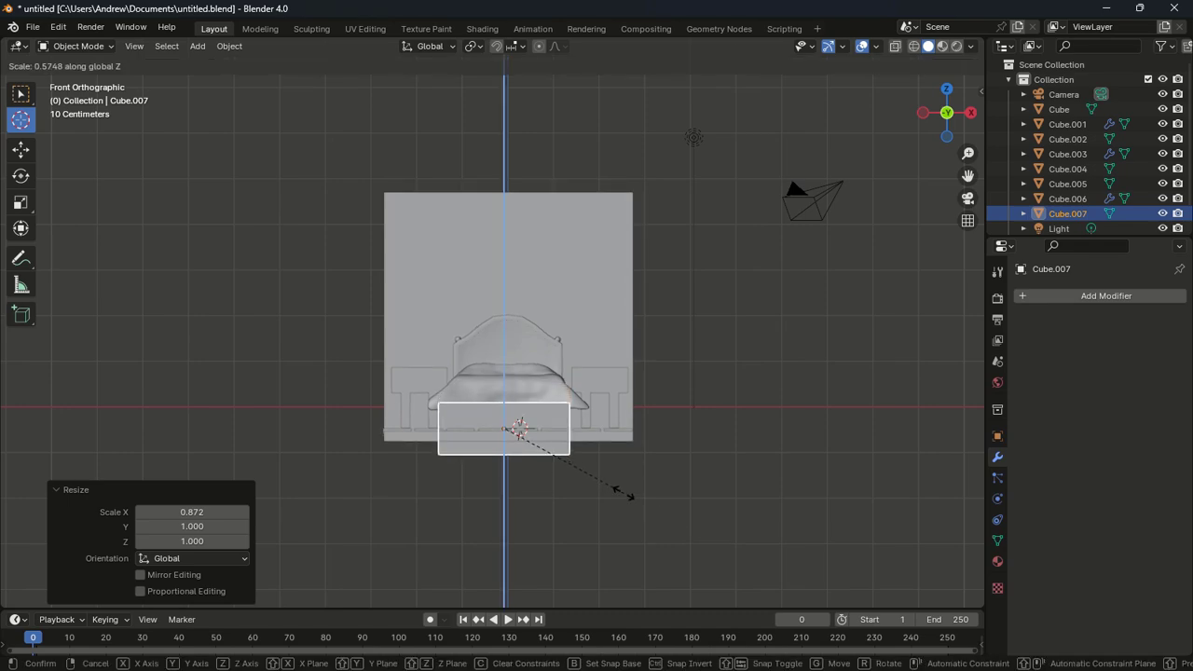
pyautogui.click(614, 489)
pyautogui.press('g')
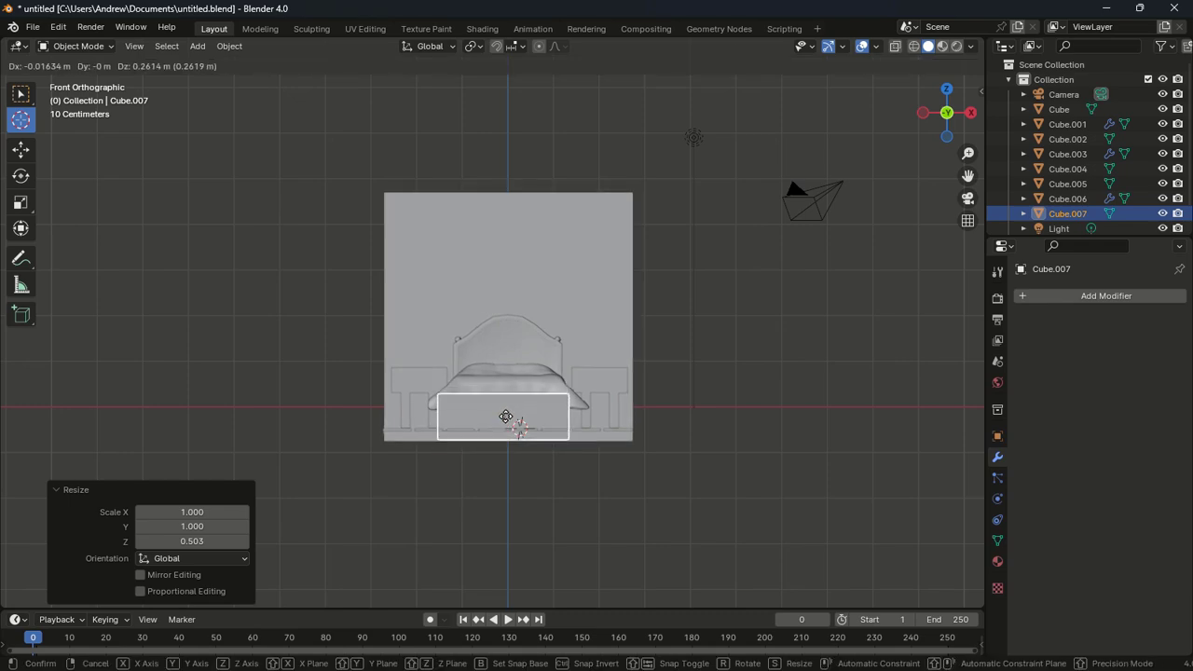
pyautogui.click(506, 416)
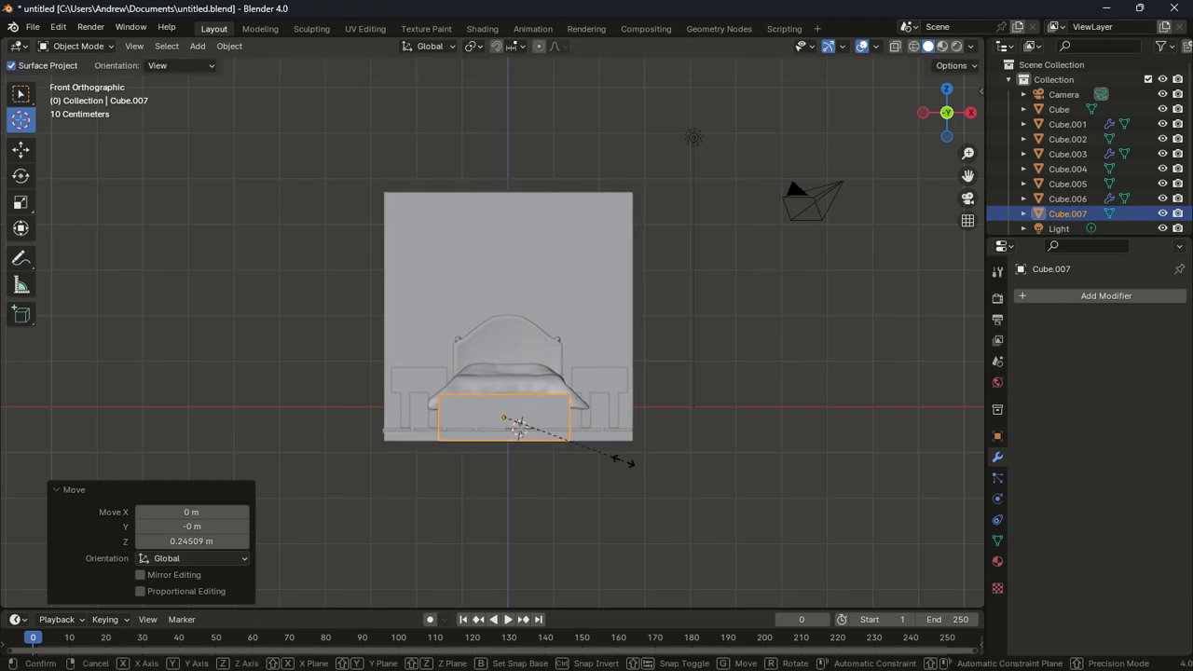
pyautogui.press('s')
pyautogui.press('z')
pyautogui.click(587, 453)
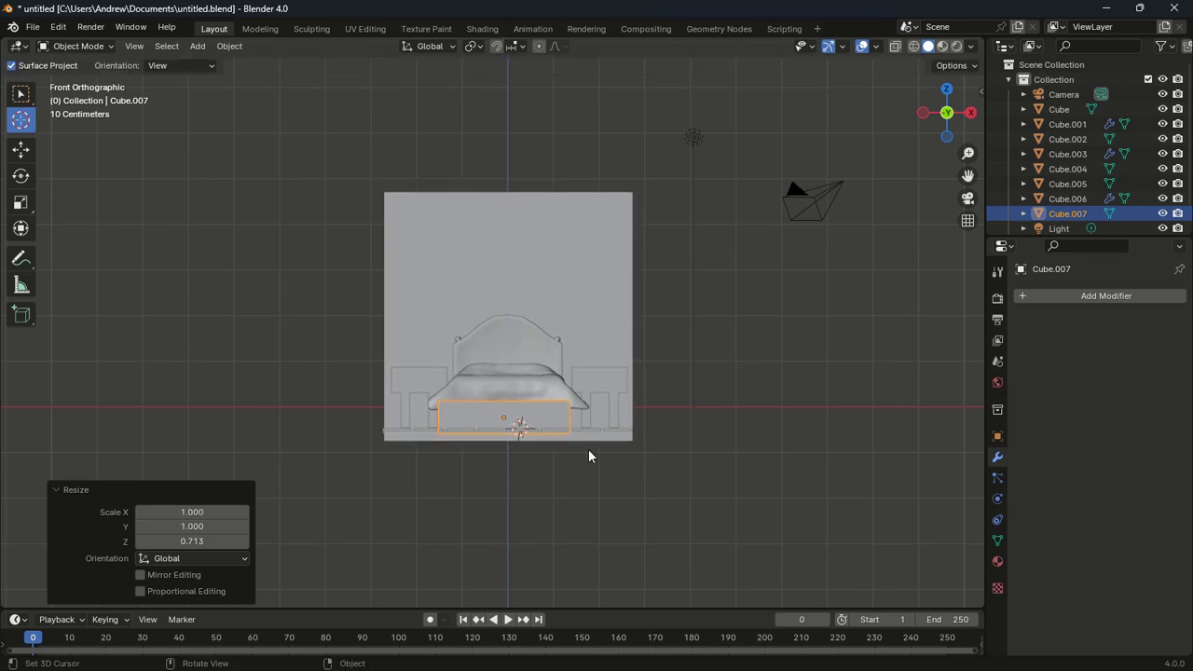
pyautogui.press('g')
pyautogui.click(572, 426)
# Lower the bench height to 0.805 and nudge its position slightly
pyautogui.moveTo(572, 431); pyautogui.dragTo(697, 438, button='middle')
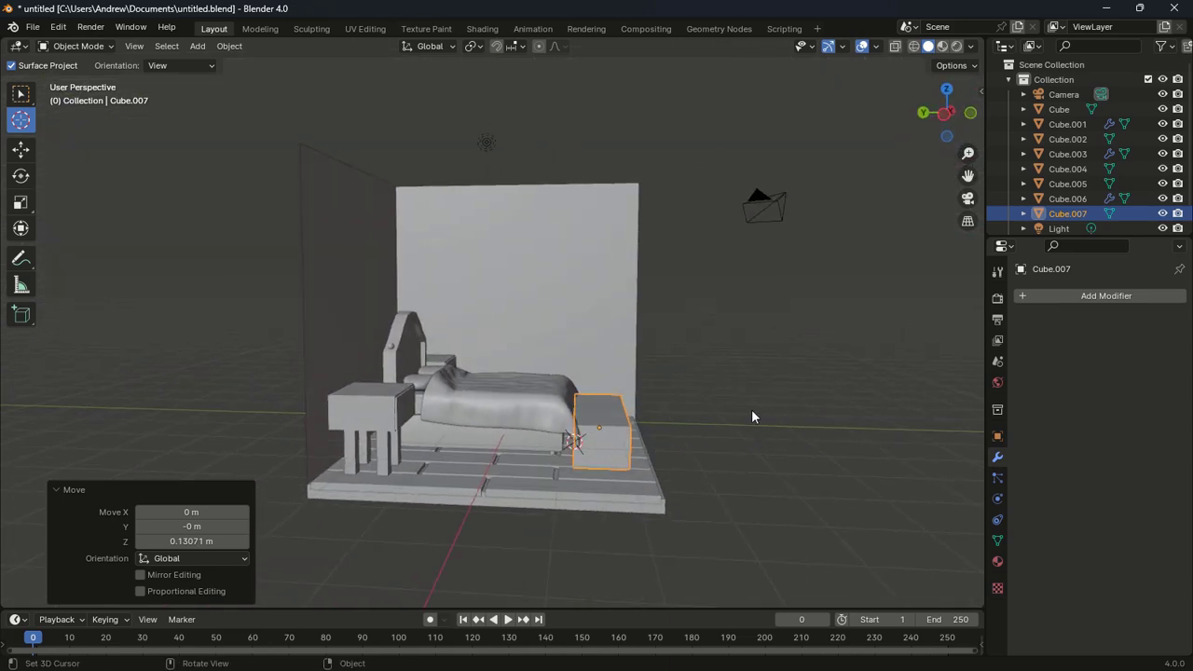
pyautogui.press('s')
pyautogui.press('z')
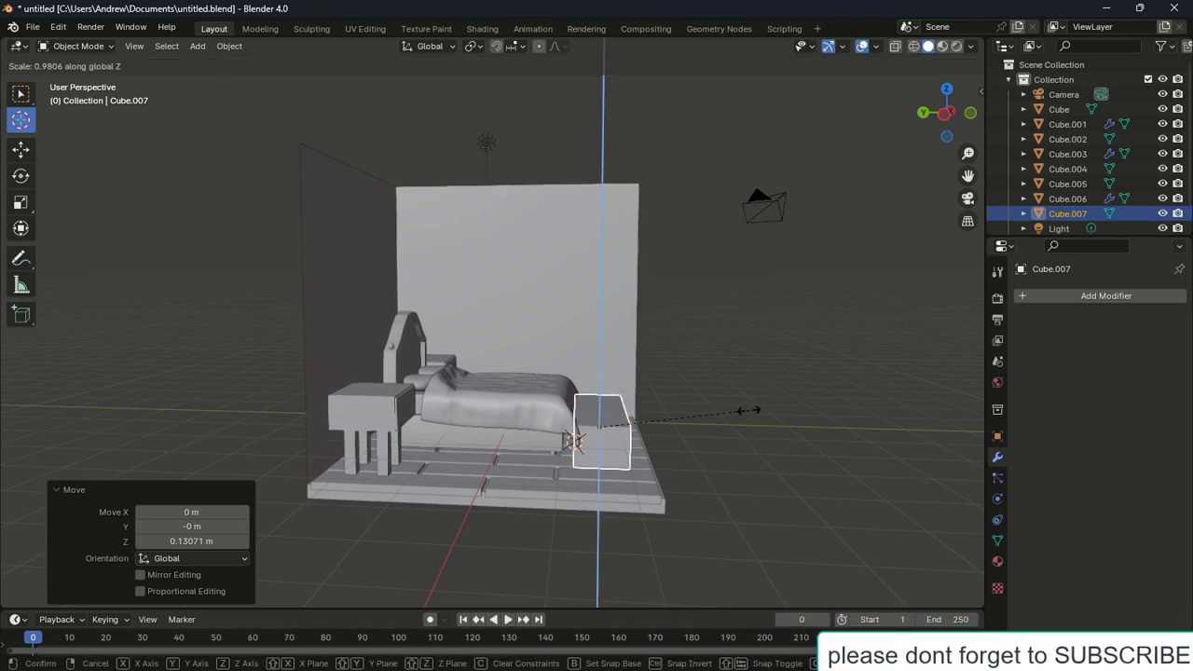
pyautogui.click(723, 413)
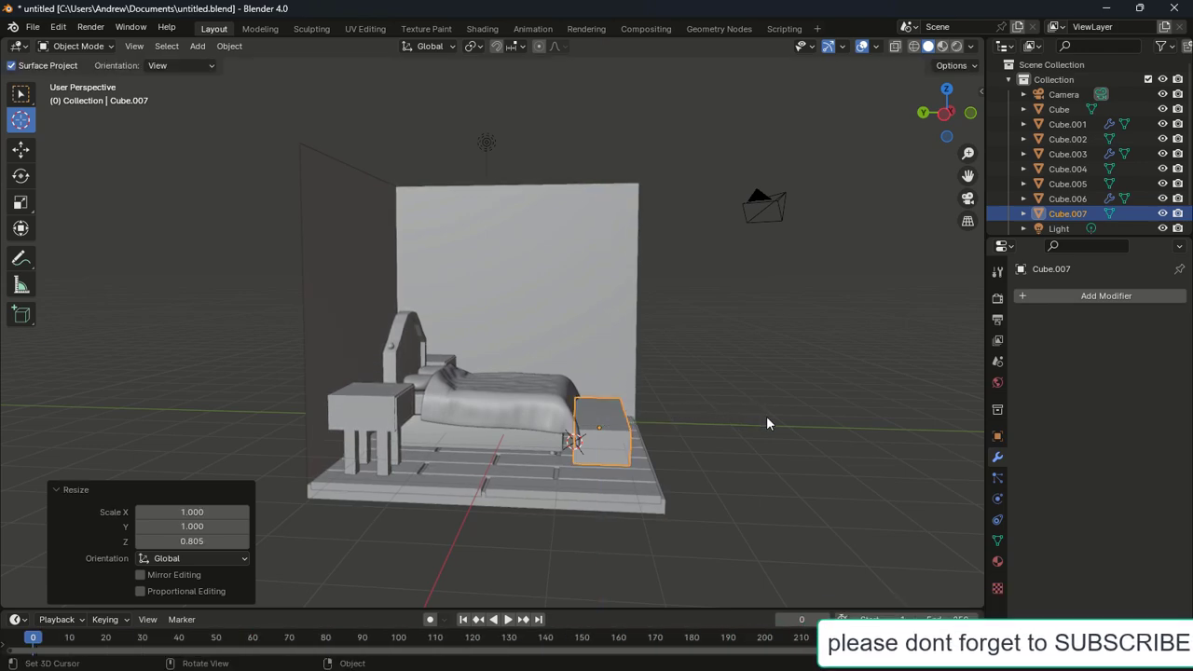
pyautogui.press('g')
pyautogui.click(781, 423)
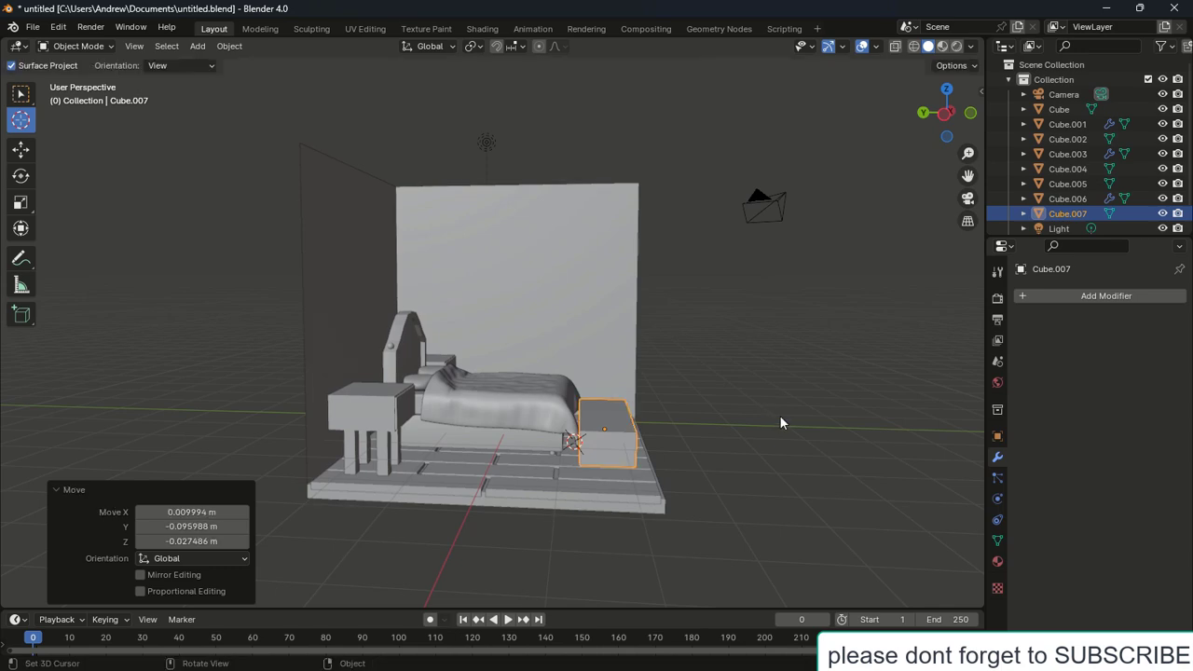
pyautogui.moveTo(782, 423); pyautogui.dragTo(666, 415, button='middle')
# Add two centred loop cuts across the bench with Ctrl+R
pyautogui.press('Tab')
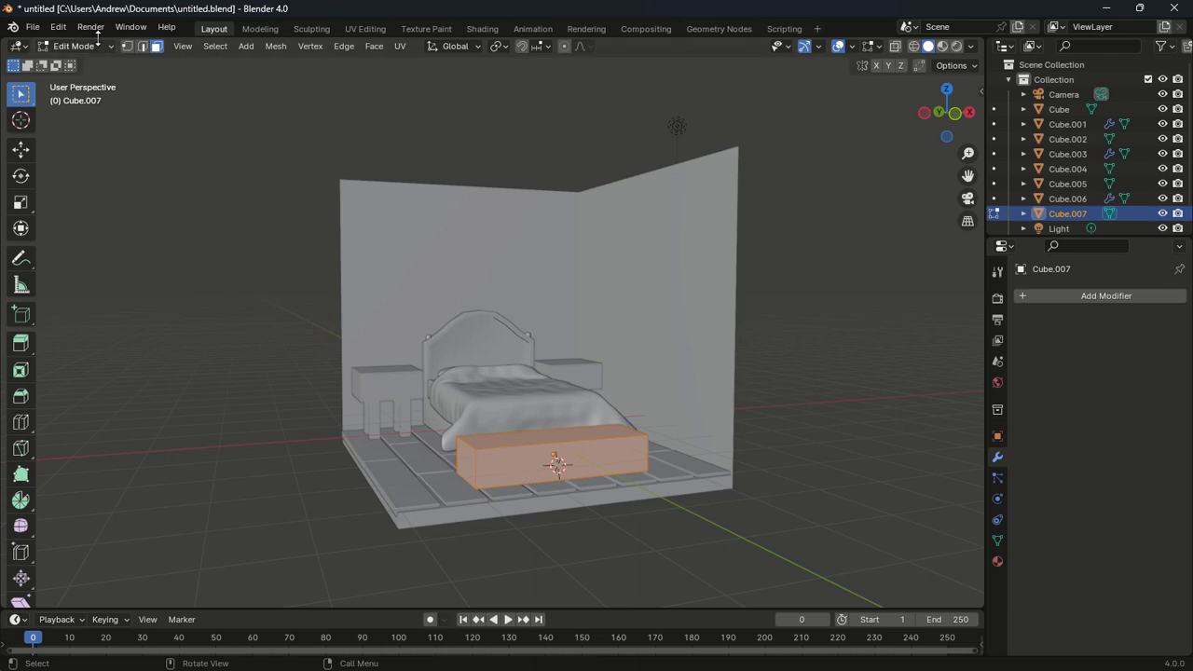
pyautogui.click(126, 45)
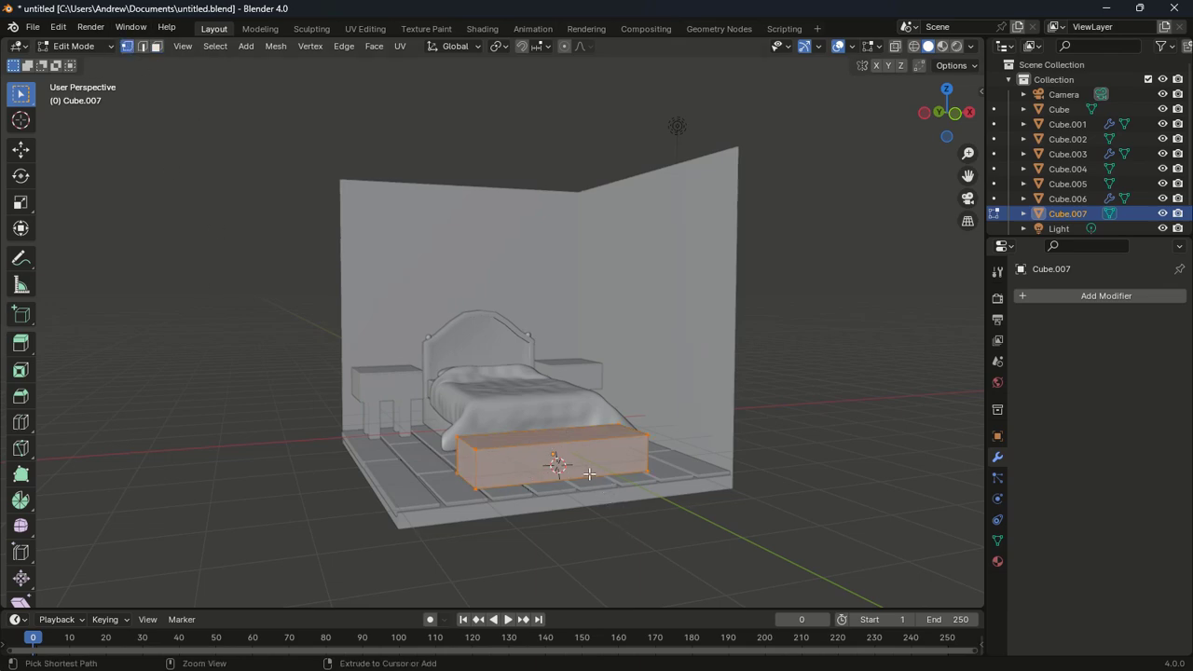
pyautogui.hotkey('ctrl', 'r')
pyautogui.scroll(1, 590, 472)
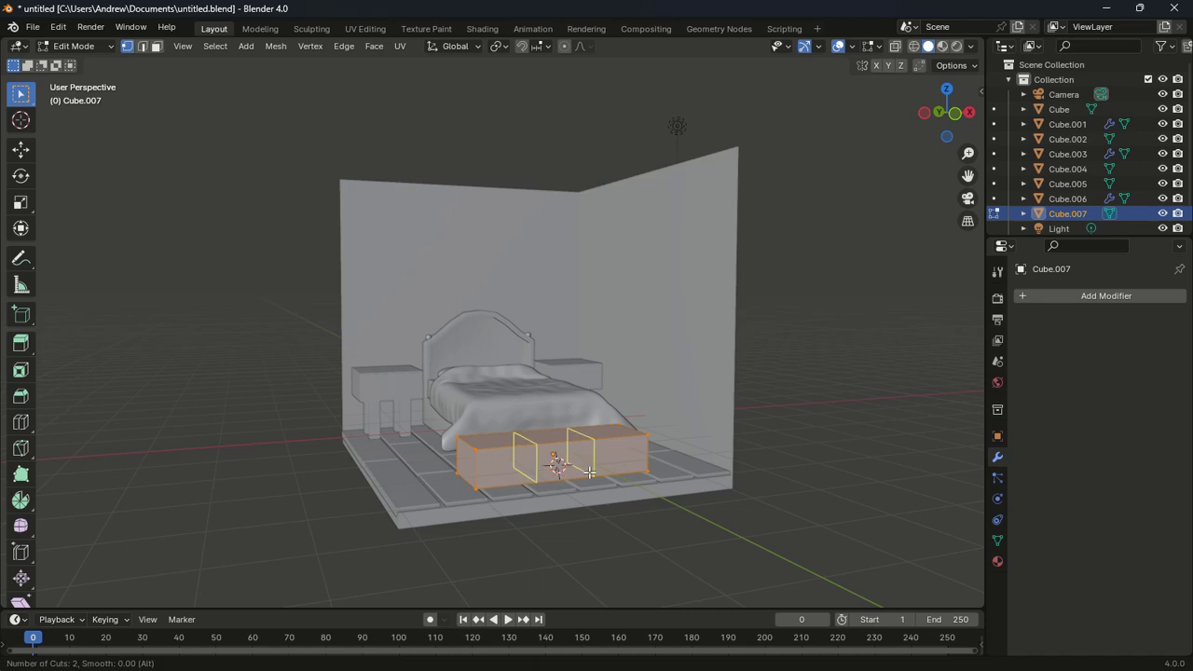
pyautogui.click(589, 473)
pyautogui.rightClick(666, 560)
pyautogui.click(598, 538)
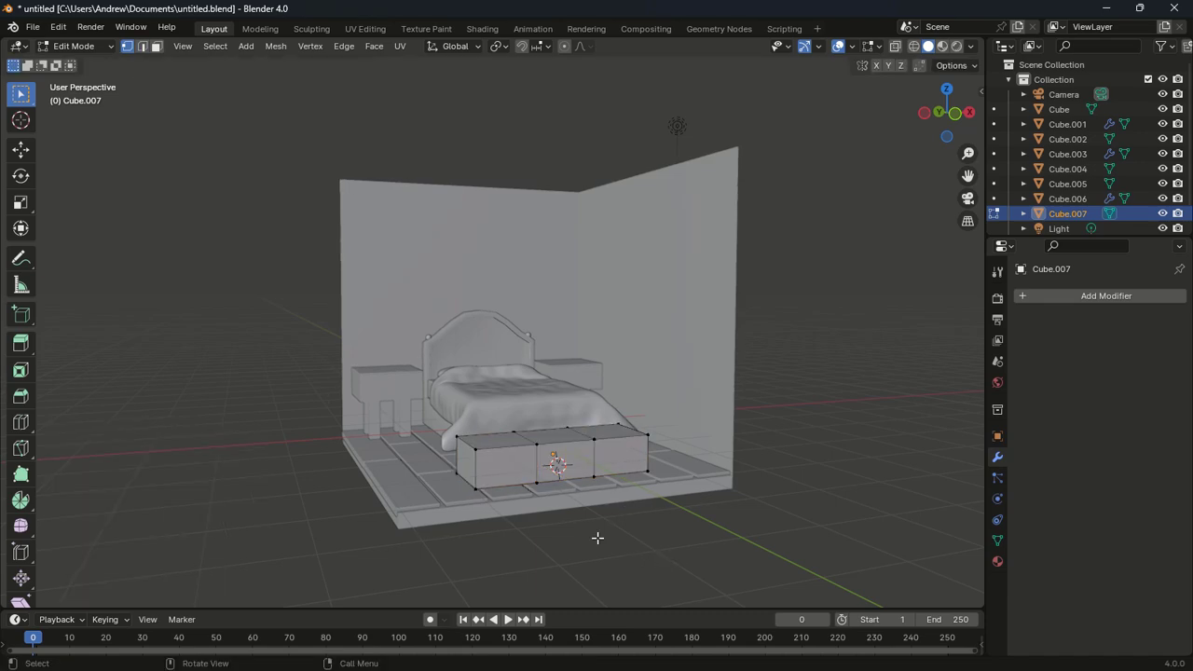
# Select the bench's three front faces; a trial inset is undone before returning to Object Mode
pyautogui.click(156, 46)
pyautogui.click(501, 459)
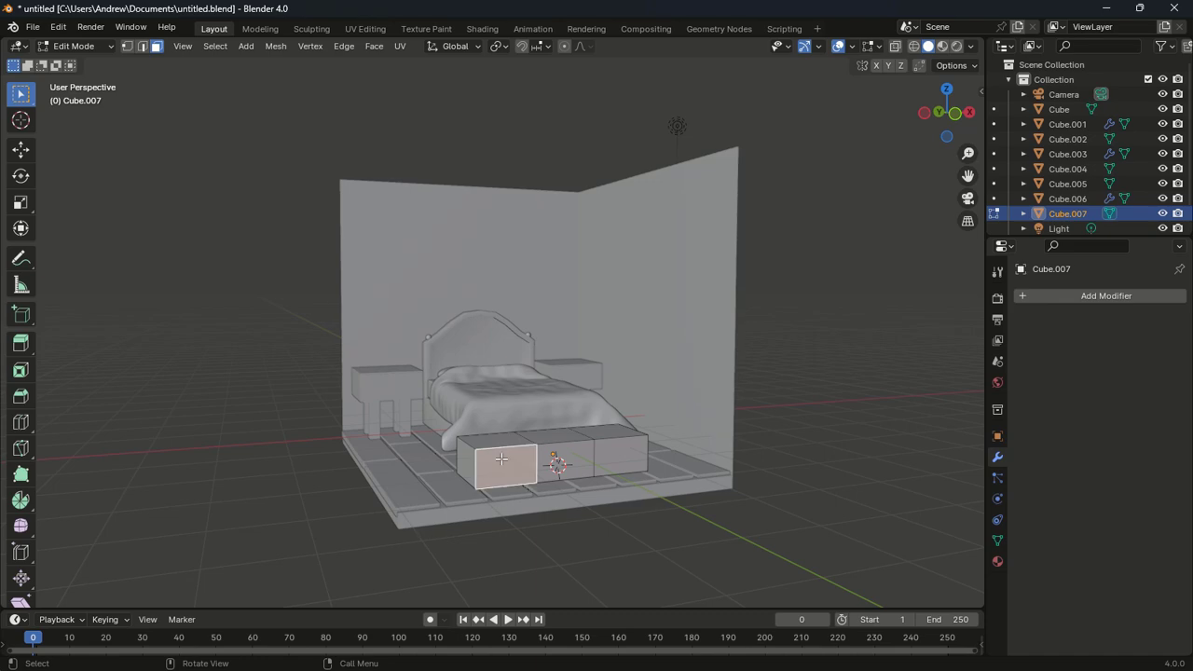
pyautogui.keyDown('shift'); pyautogui.click(569, 457); pyautogui.keyUp('shift')
pyautogui.keyDown('shift'); pyautogui.click(618, 452); pyautogui.keyUp('shift')
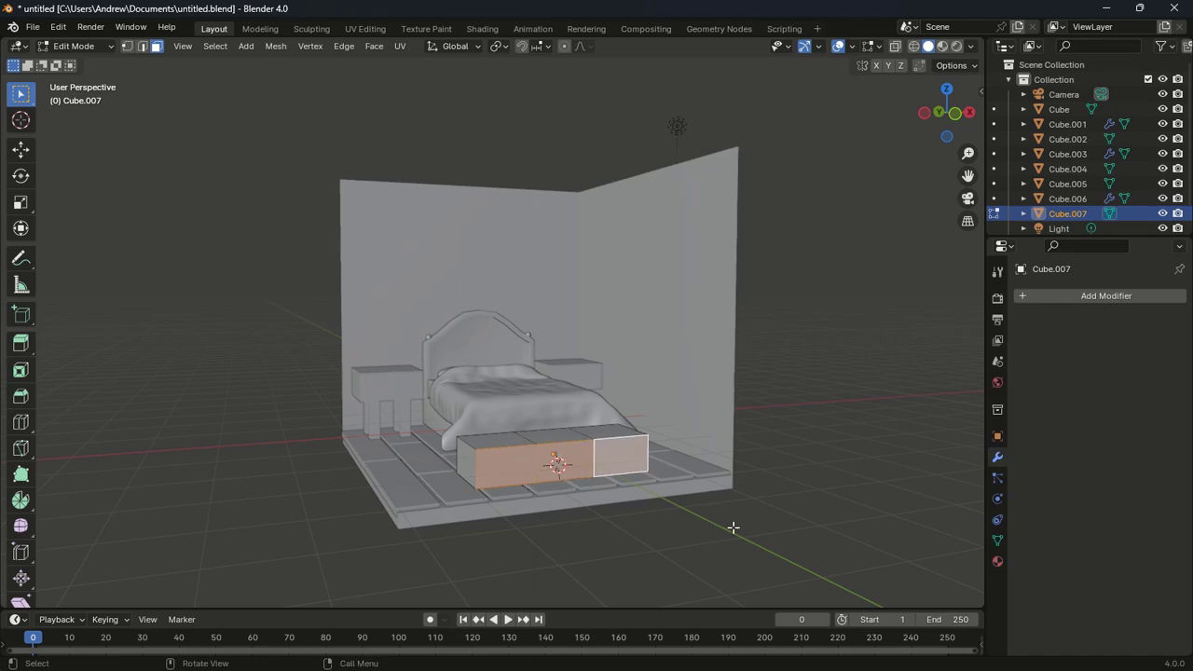
pyautogui.press('i')
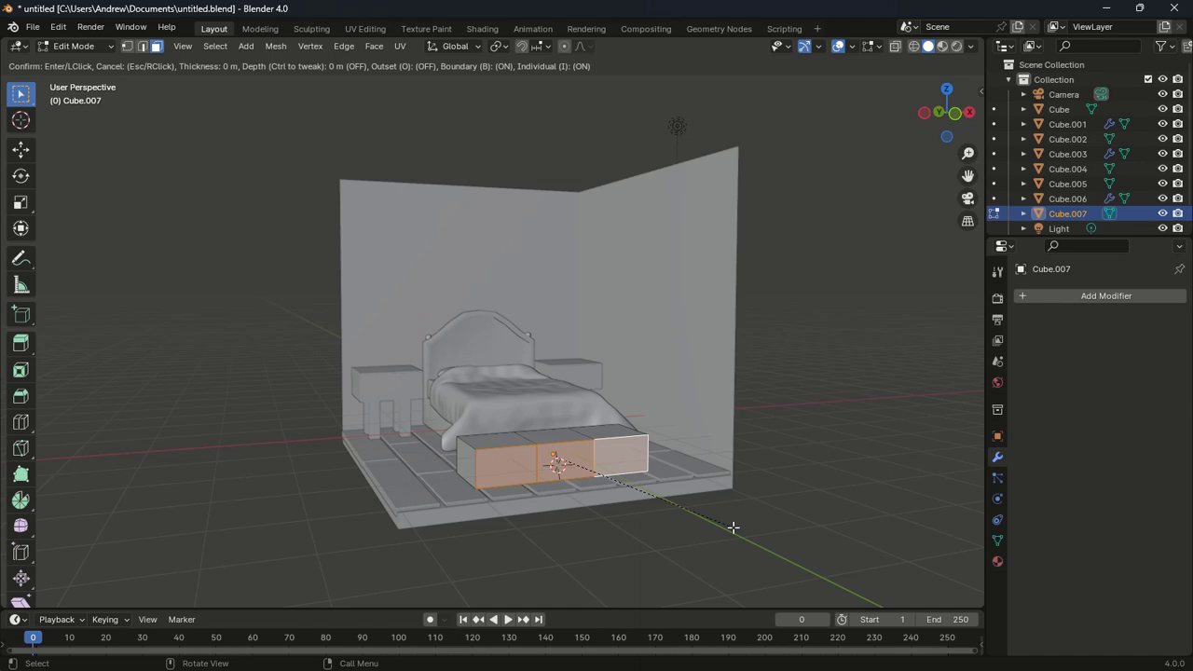
pyautogui.click(727, 524)
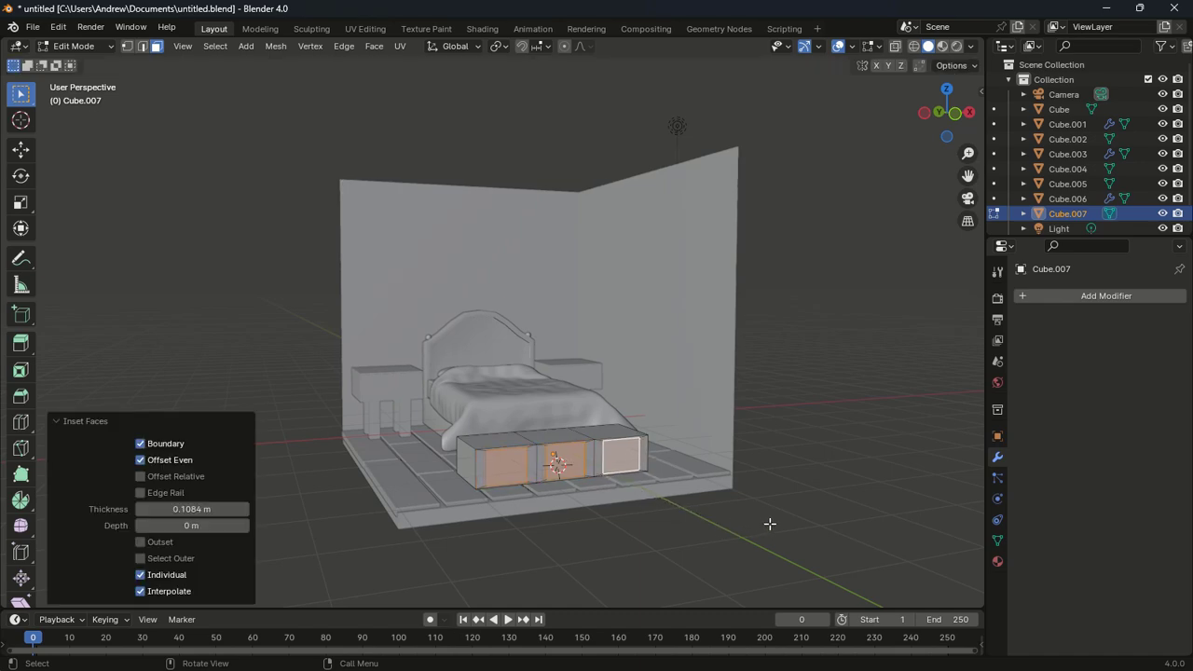
pyautogui.hotkey('ctrl', 'z')
pyautogui.moveTo(770, 522); pyautogui.dragTo(761, 557, button='middle')
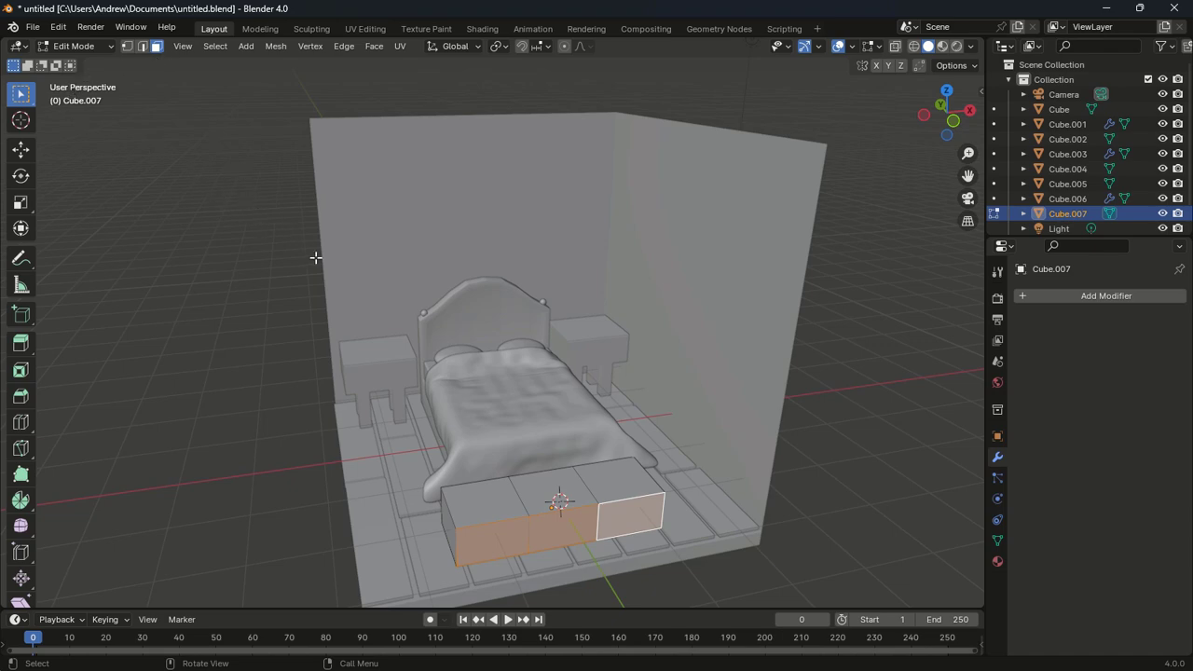
pyautogui.press('Tab')
# Apply the bench's scale via Object > Apply > Scale
pyautogui.click(226, 46)
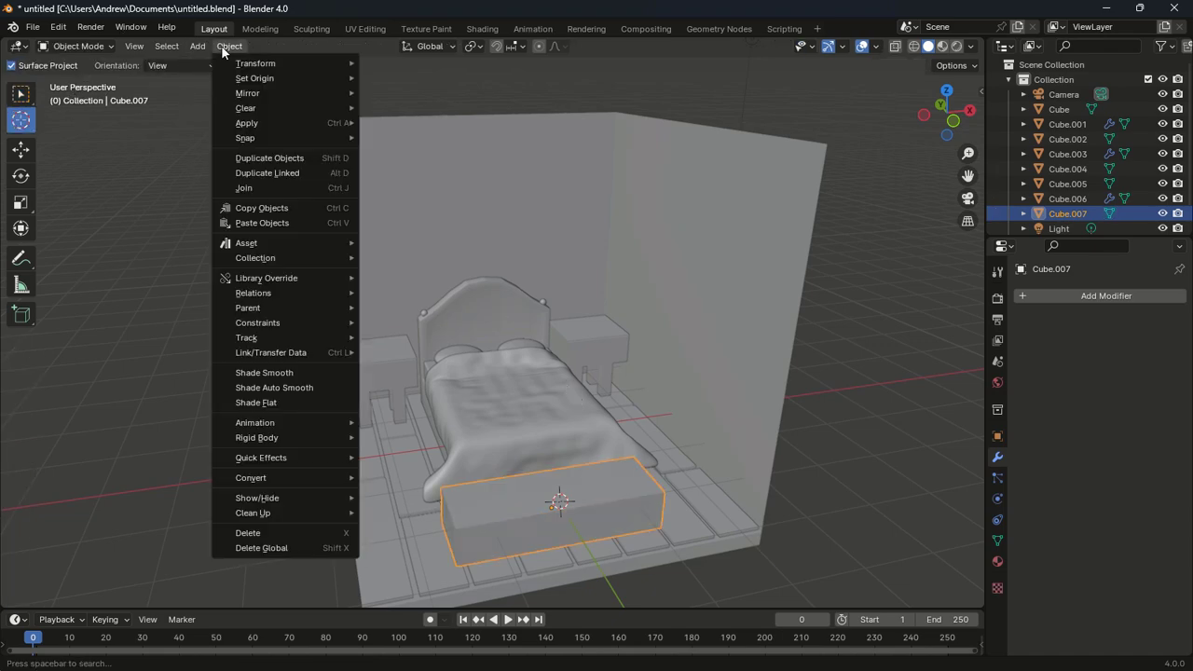
pyautogui.moveTo(264, 123)
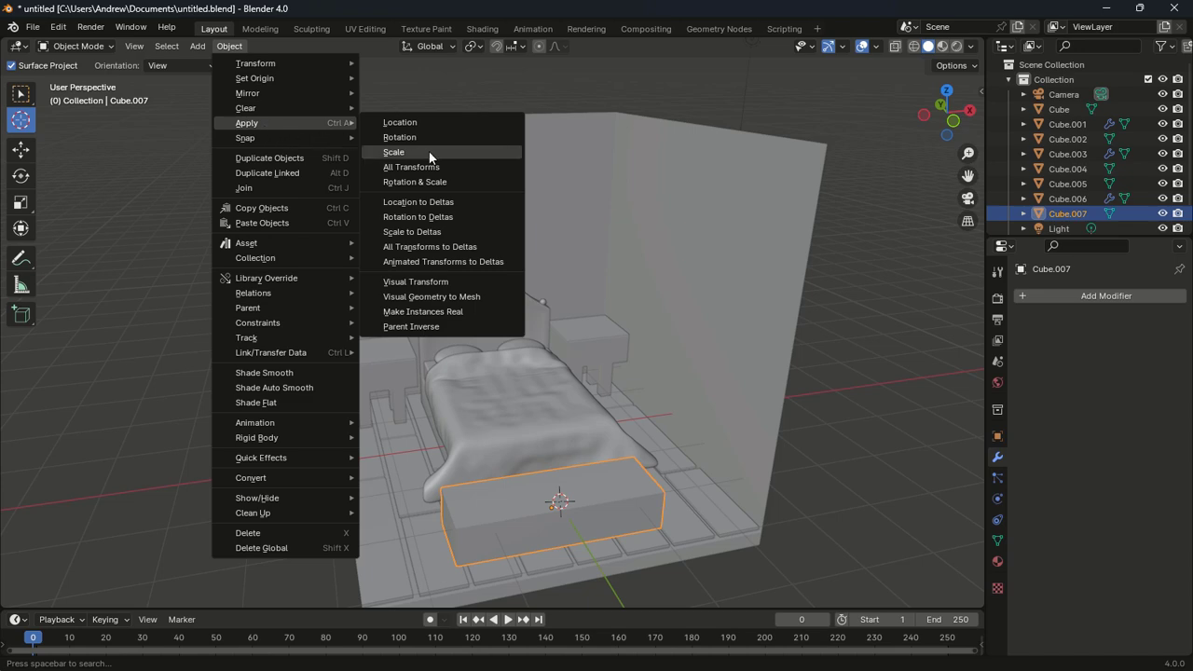
pyautogui.click(393, 152)
pyautogui.moveTo(401, 155); pyautogui.dragTo(543, 272, button='middle')
# Inset the three front faces individually by 0.06135 m
pyautogui.press('Tab')
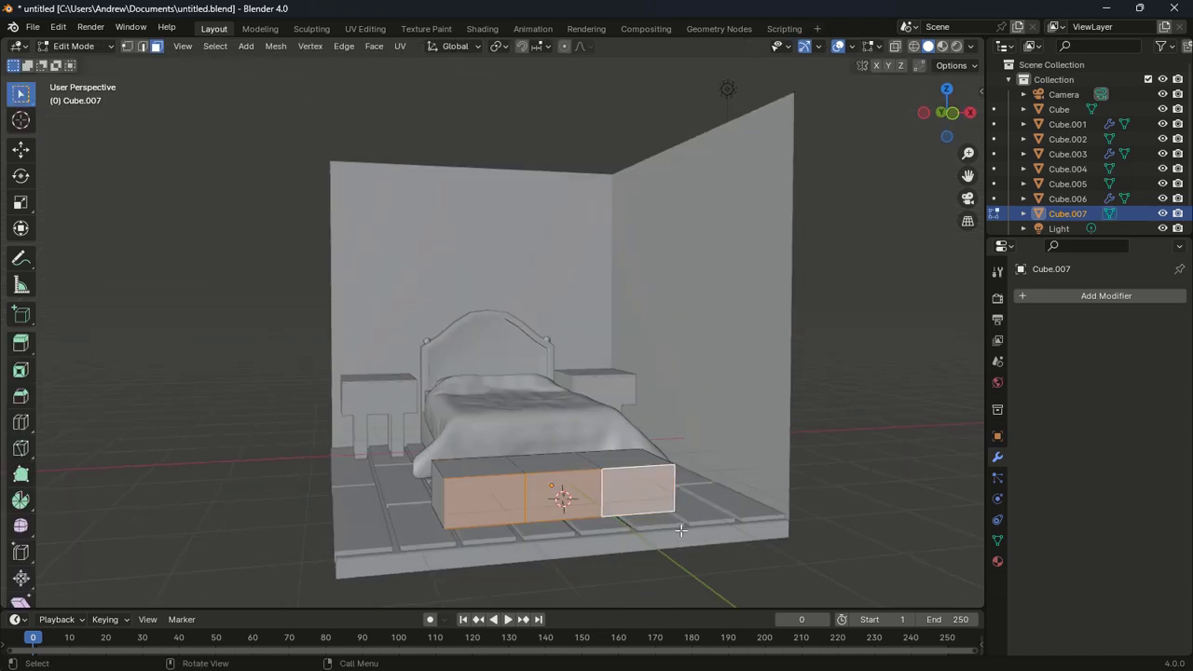
pyautogui.press('i')
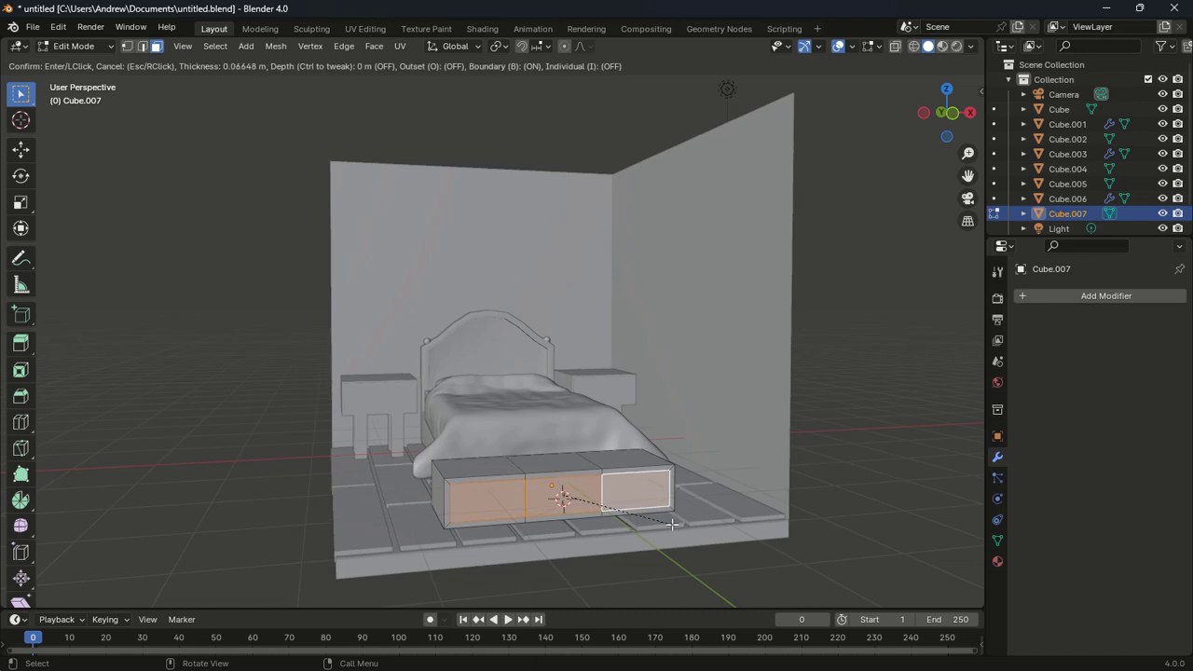
pyautogui.click(672, 525)
pyautogui.press('i')
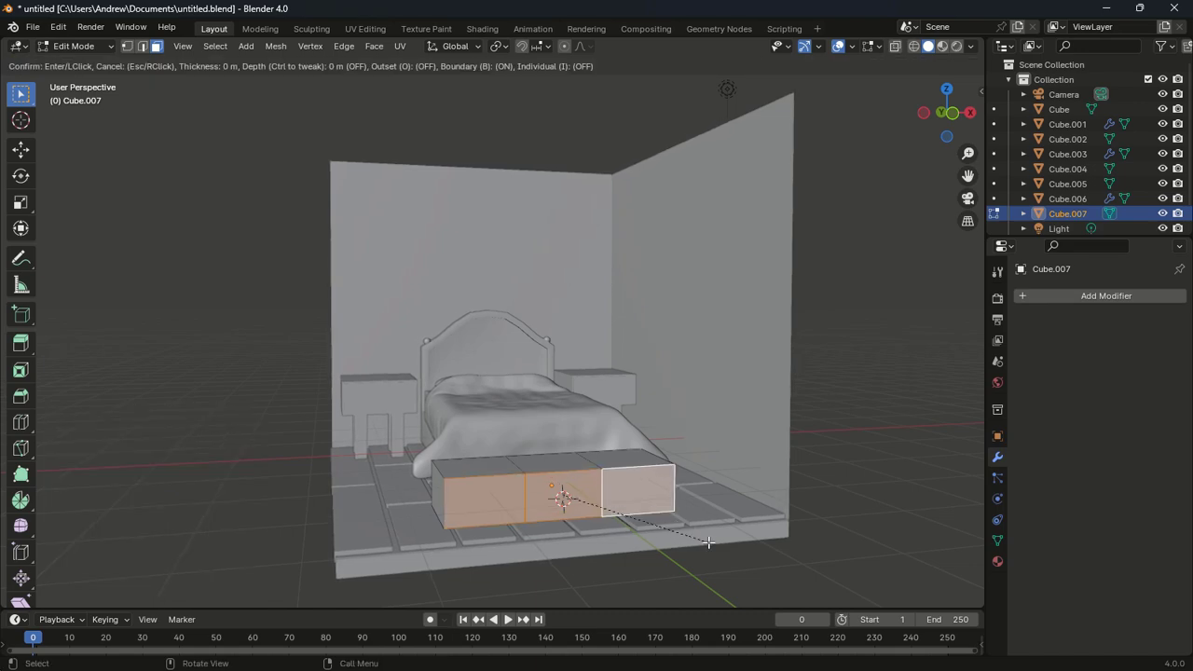
pyautogui.click(706, 542)
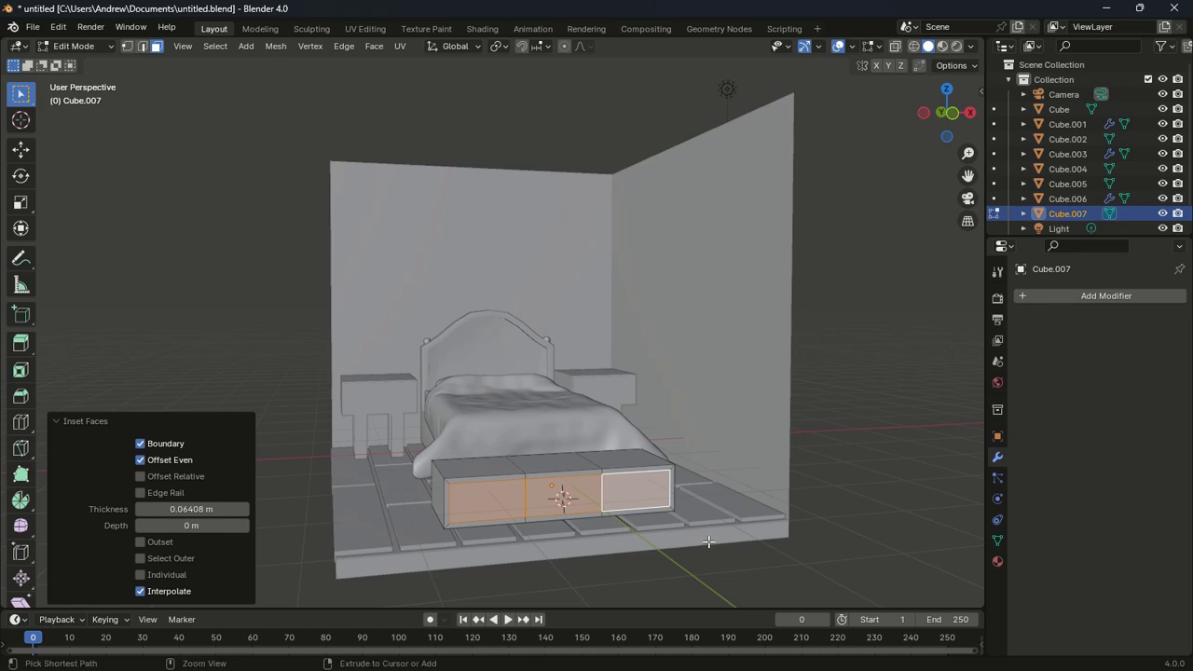
pyautogui.press('i')
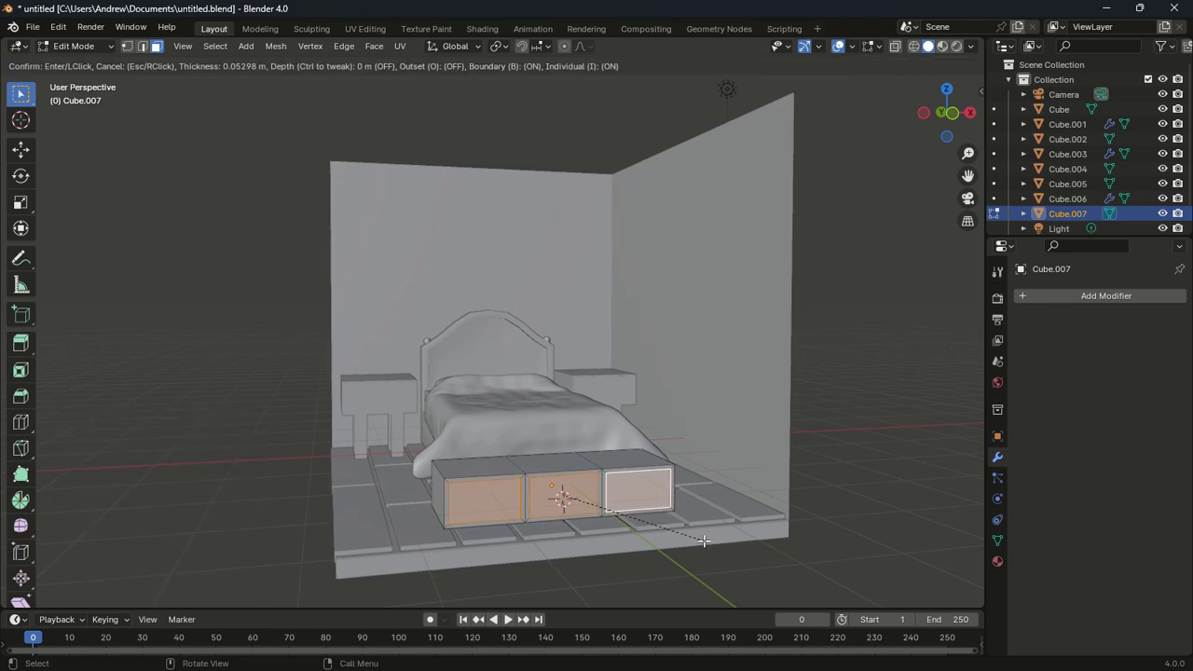
pyautogui.click(727, 541)
pyautogui.moveTo(732, 541); pyautogui.dragTo(803, 581, button='middle')
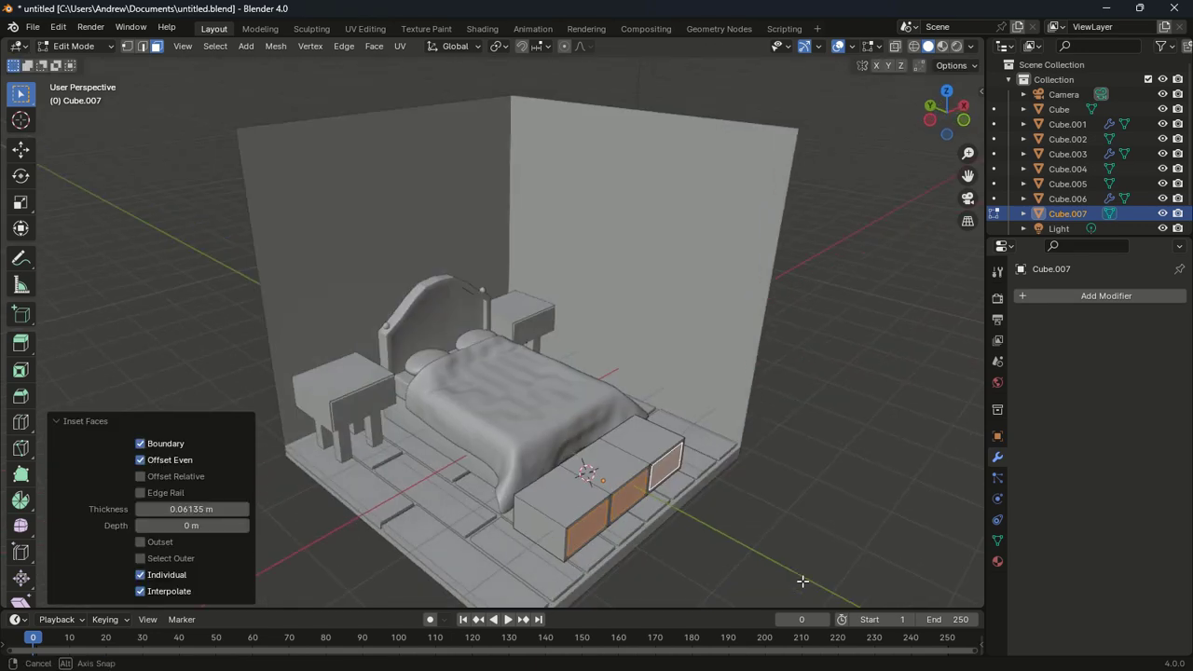
# Extrude the inset panels 0.03006 m along their normals to form drawer fronts
pyautogui.press('e')
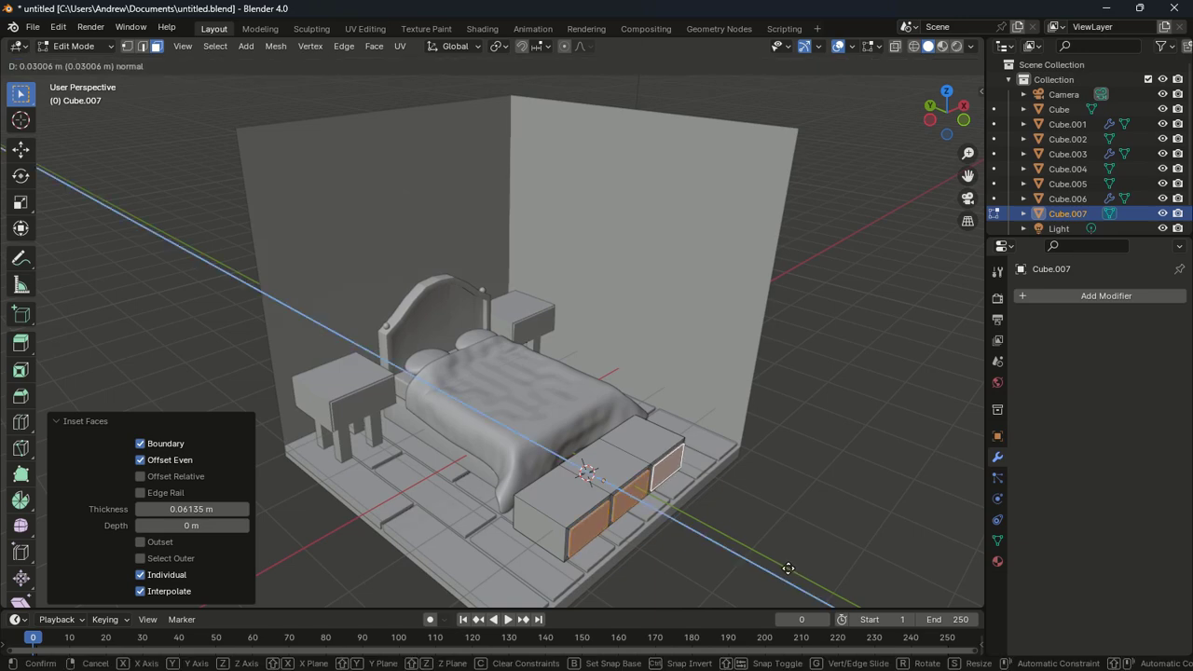
pyautogui.click(789, 570)
pyautogui.click(804, 560)
pyautogui.scroll(-4, 804, 560)
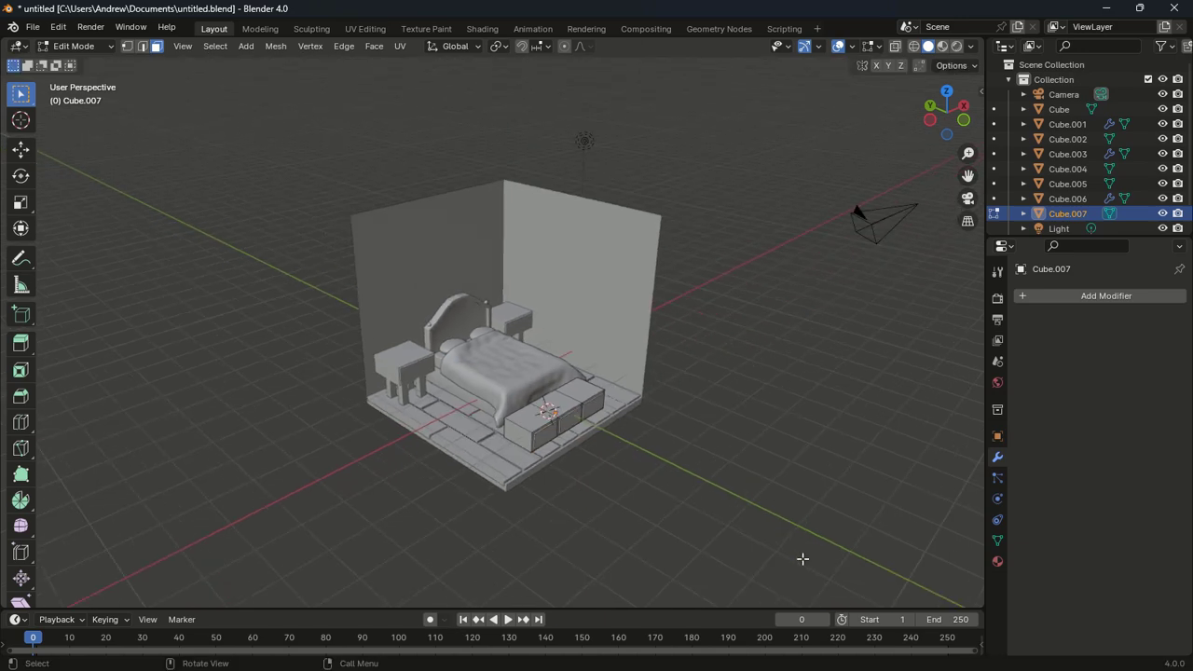
pyautogui.moveTo(802, 559); pyautogui.dragTo(756, 569, button='middle')
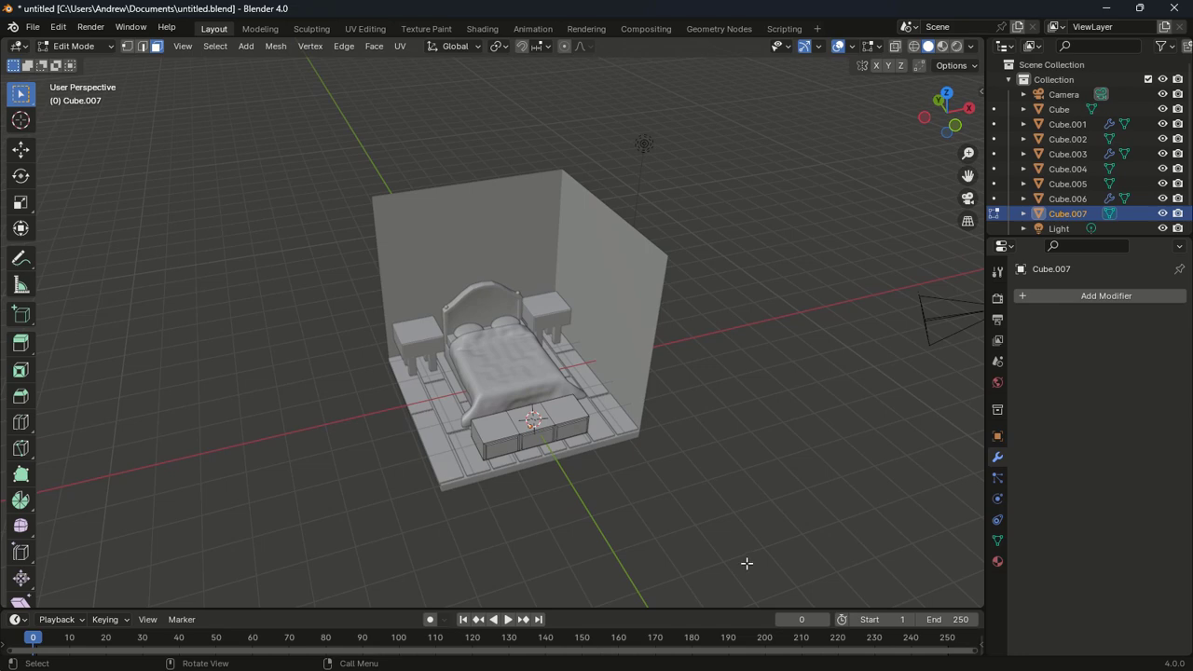
pyautogui.press('Tab')
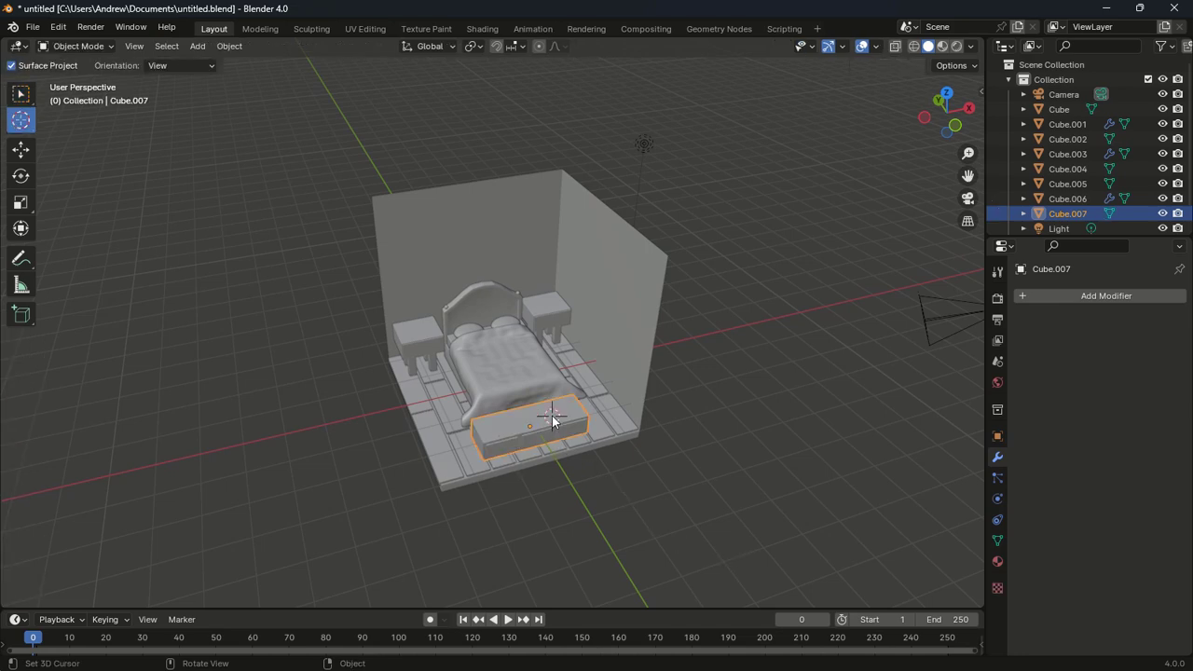
pyautogui.click(23, 93)
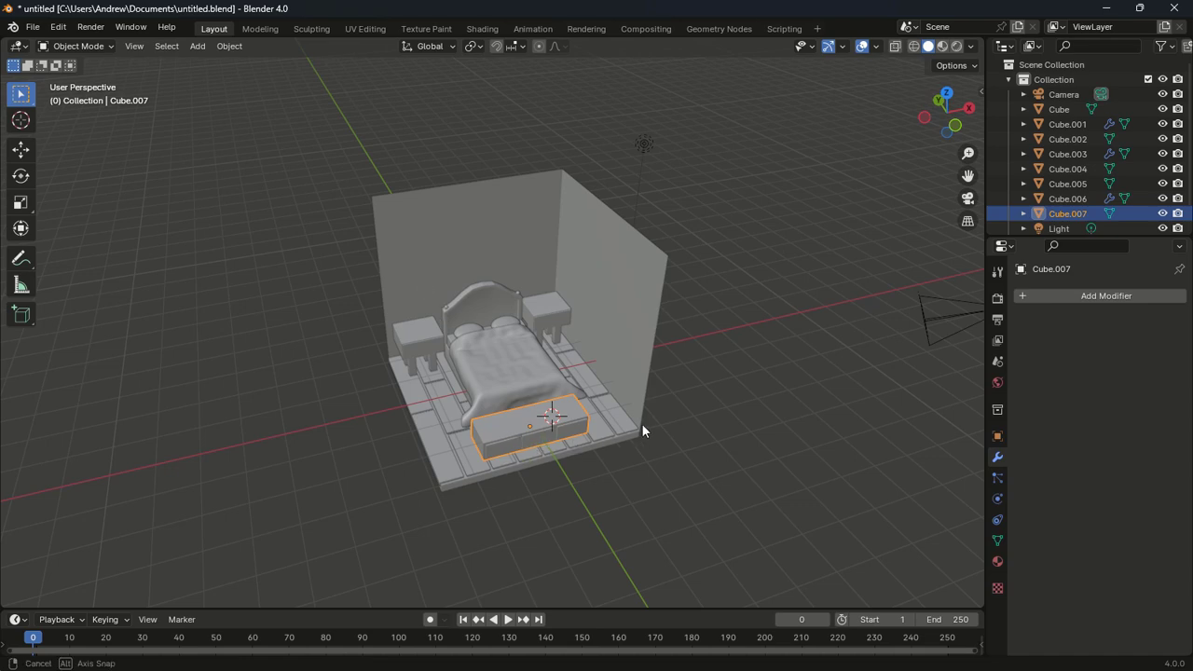
# Duplicate the drawer bench as Cube.008 and move it against the back wall in top view
pyautogui.moveTo(642, 423); pyautogui.dragTo(631, 413, button='middle')
pyautogui.hotkey('shift', 'd')
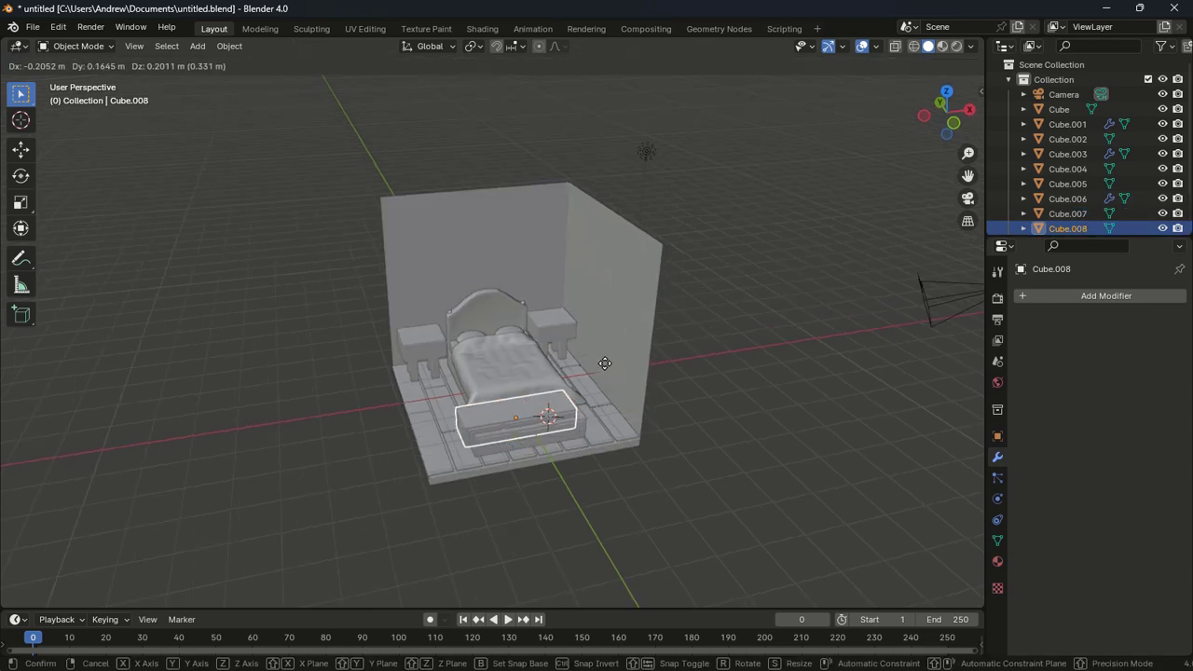
pyautogui.click(590, 250)
pyautogui.press('KP_7')
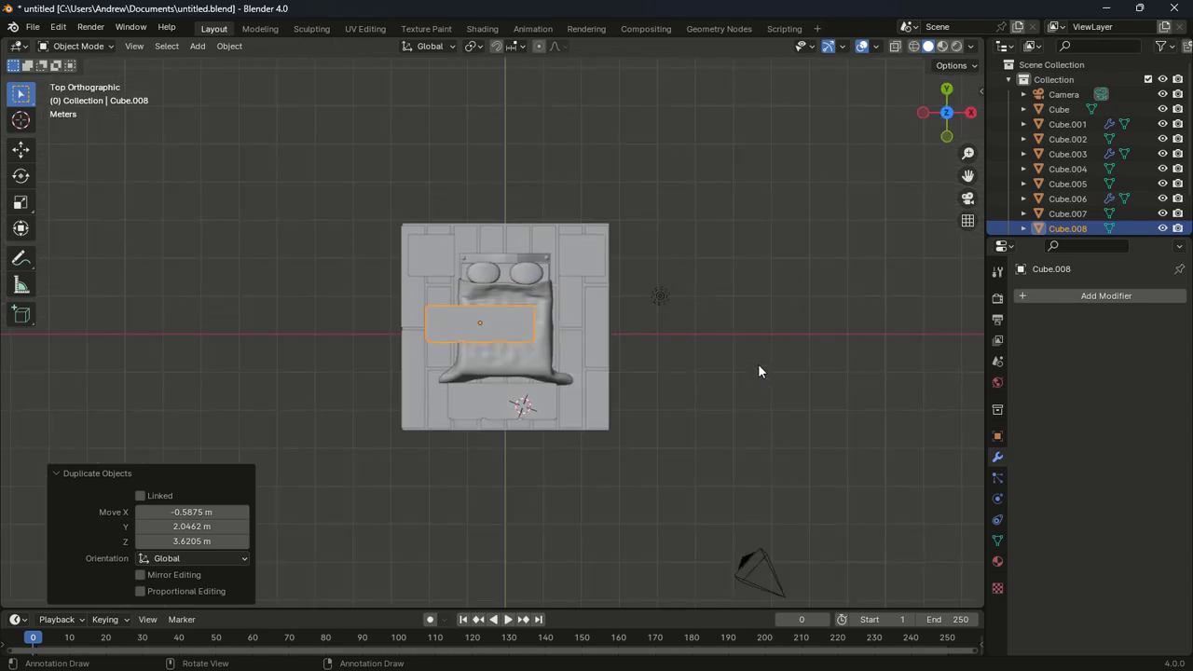
pyautogui.press('g')
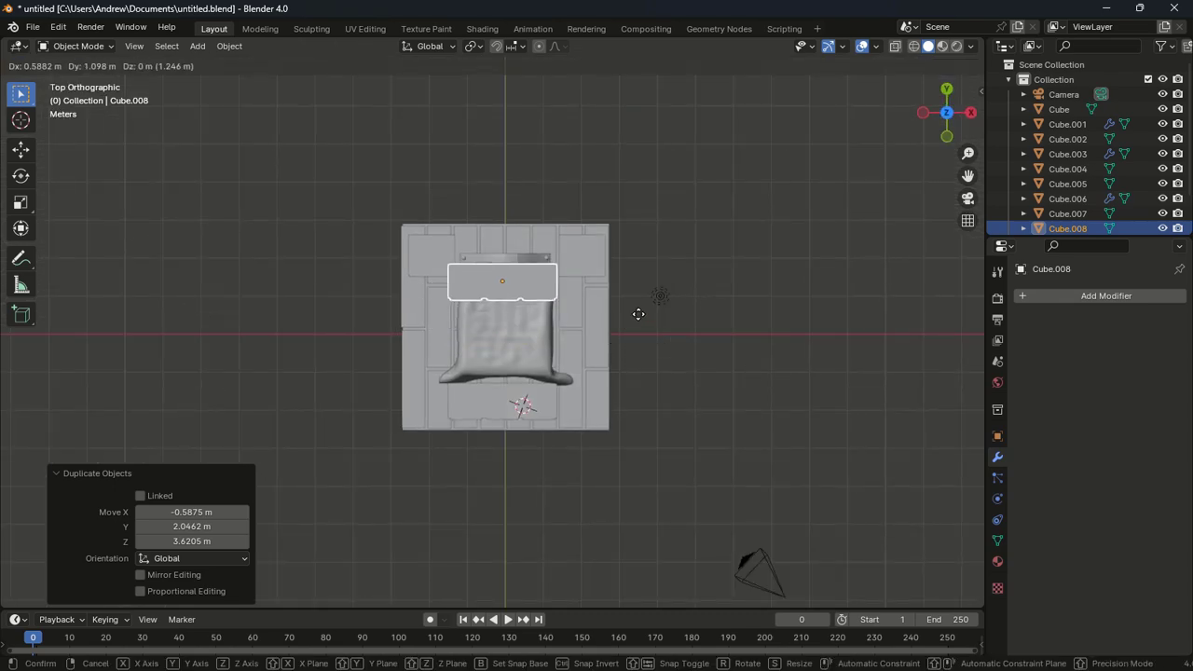
pyautogui.click(640, 286)
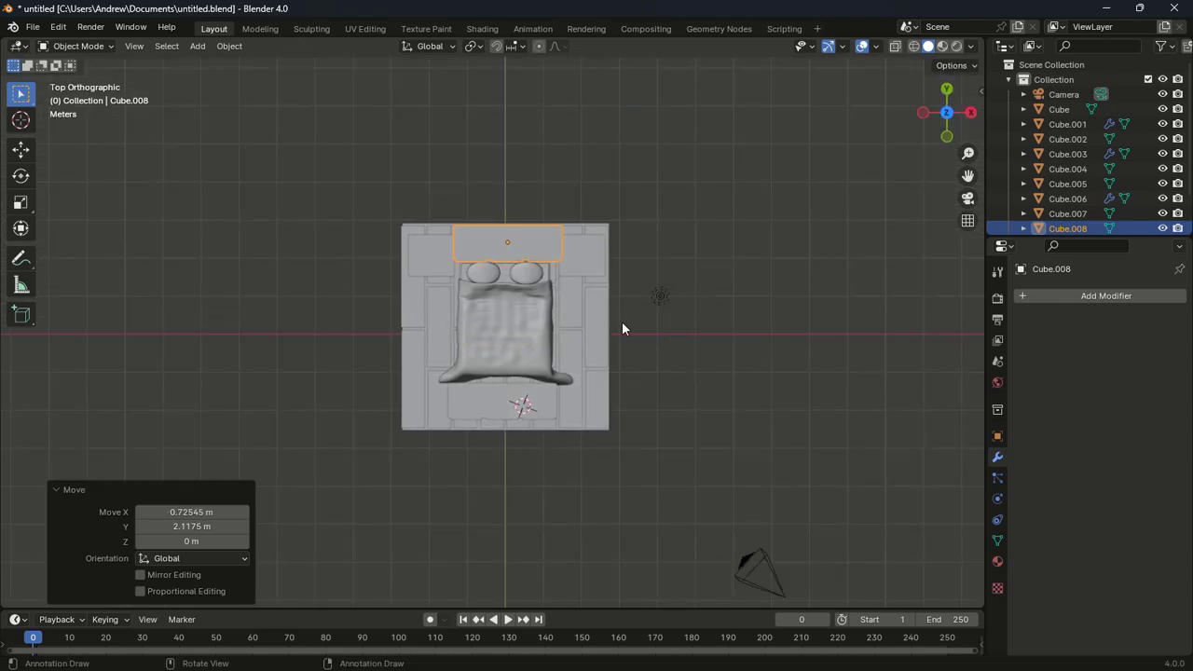
pyautogui.moveTo(621, 322); pyautogui.dragTo(617, 210, button='middle')
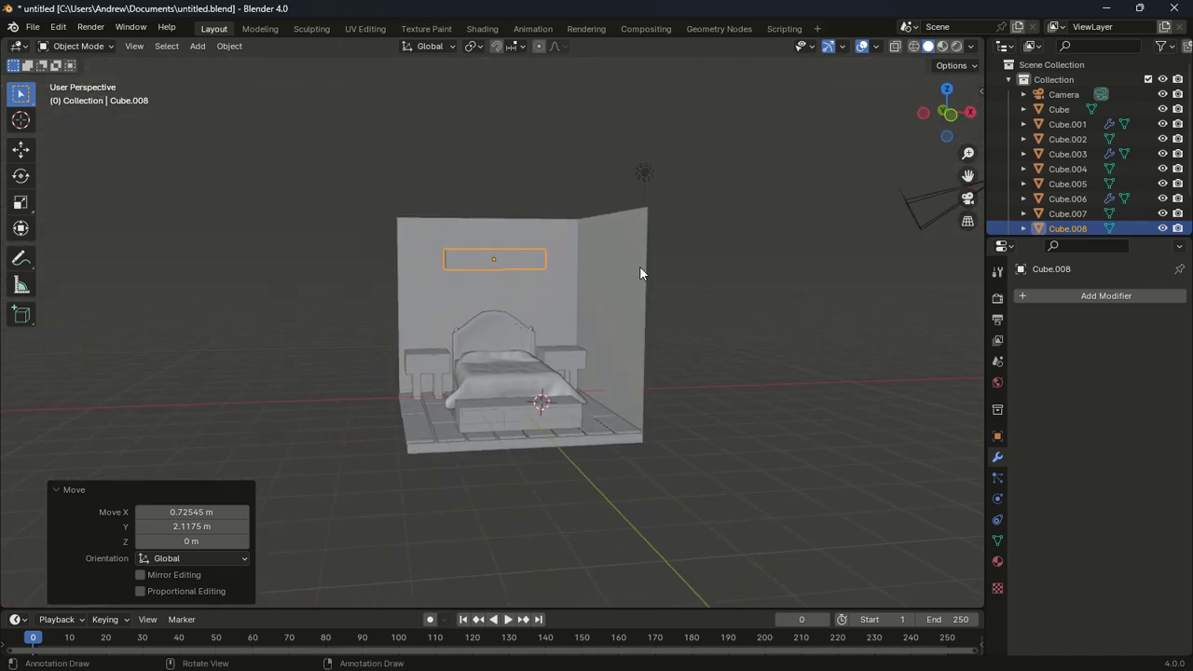
# In front view, lower the copy to hang just above the headboard
pyautogui.press('KP_1')
pyautogui.press('g')
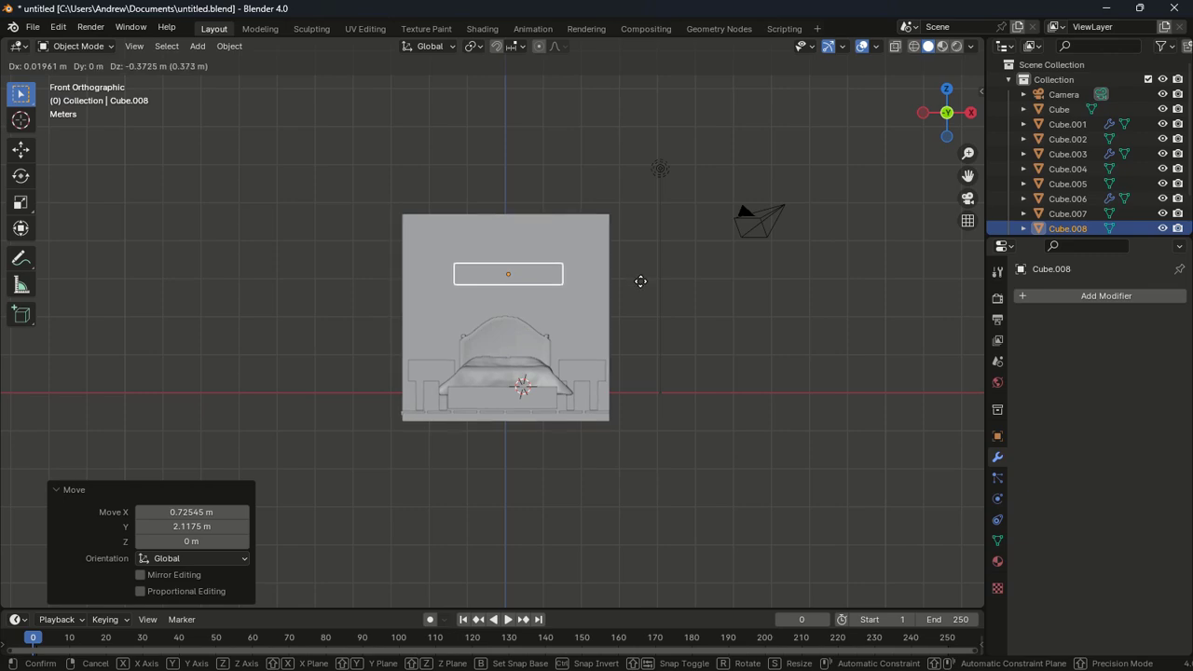
pyautogui.click(638, 281)
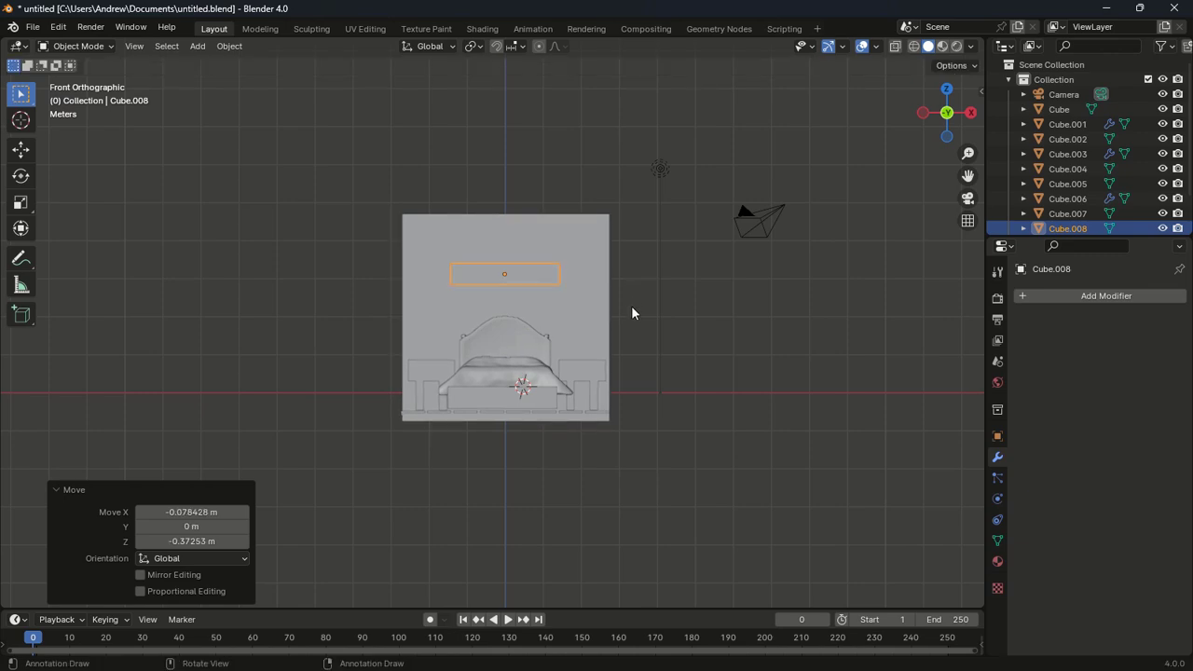
pyautogui.moveTo(639, 333); pyautogui.dragTo(588, 332, button='middle')
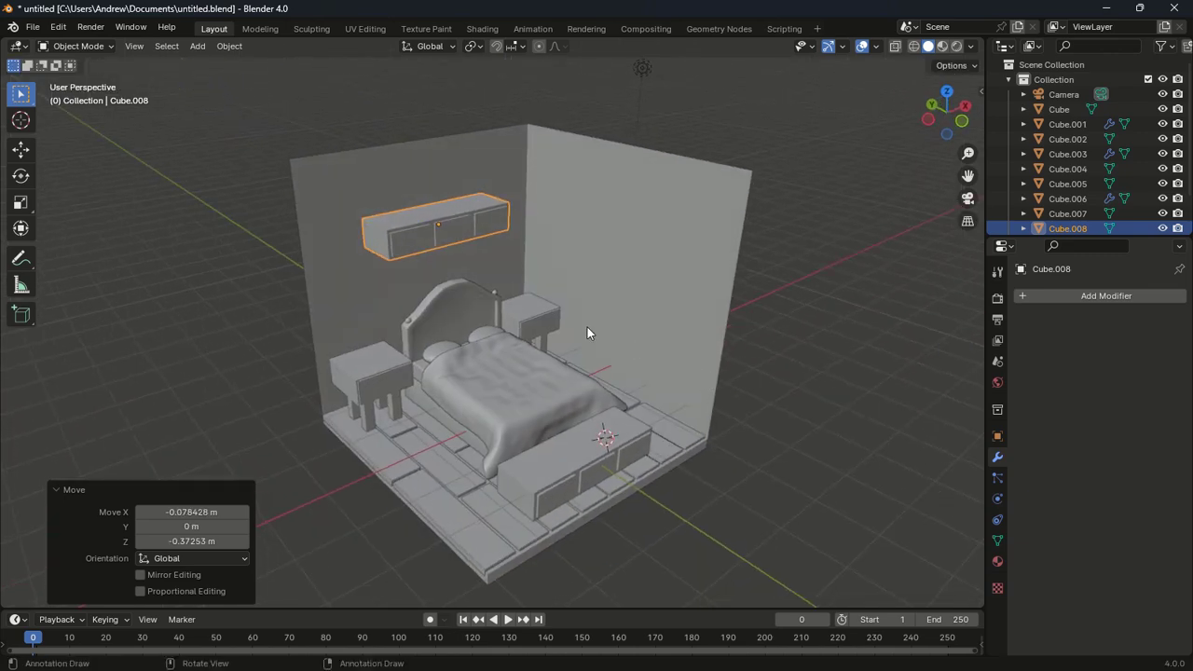
pyautogui.click(413, 241)
pyautogui.press('Tab')
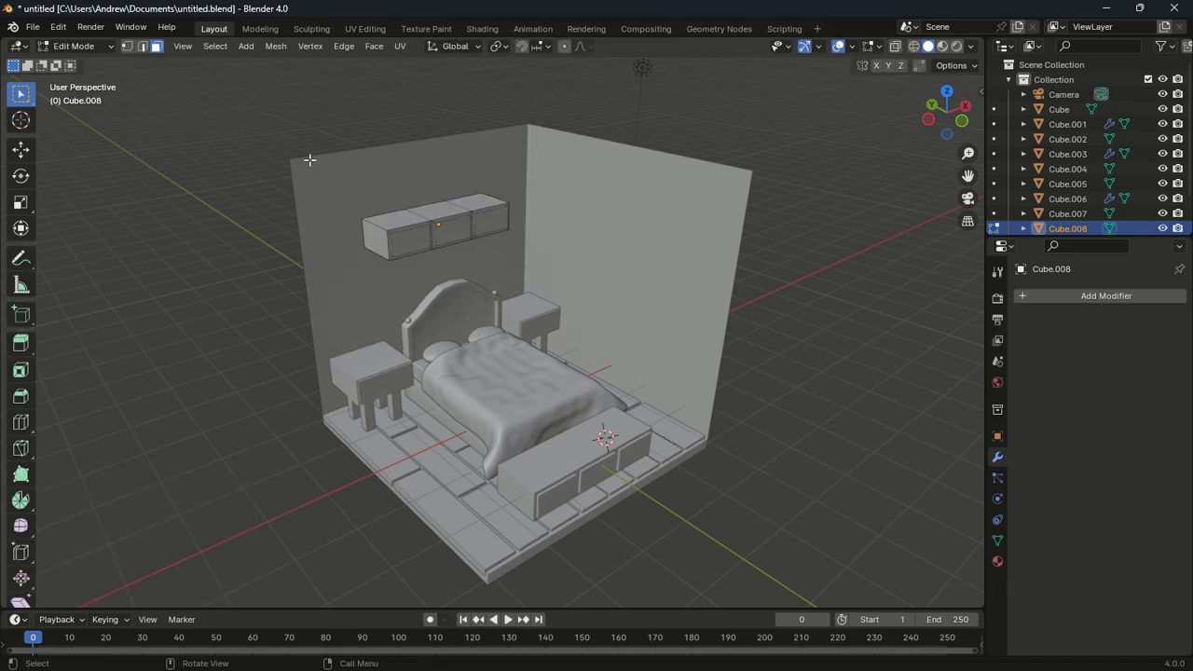
# Select the wall unit's three front faces, grow the selection, and delete them with X > Faces
pyautogui.click(411, 242)
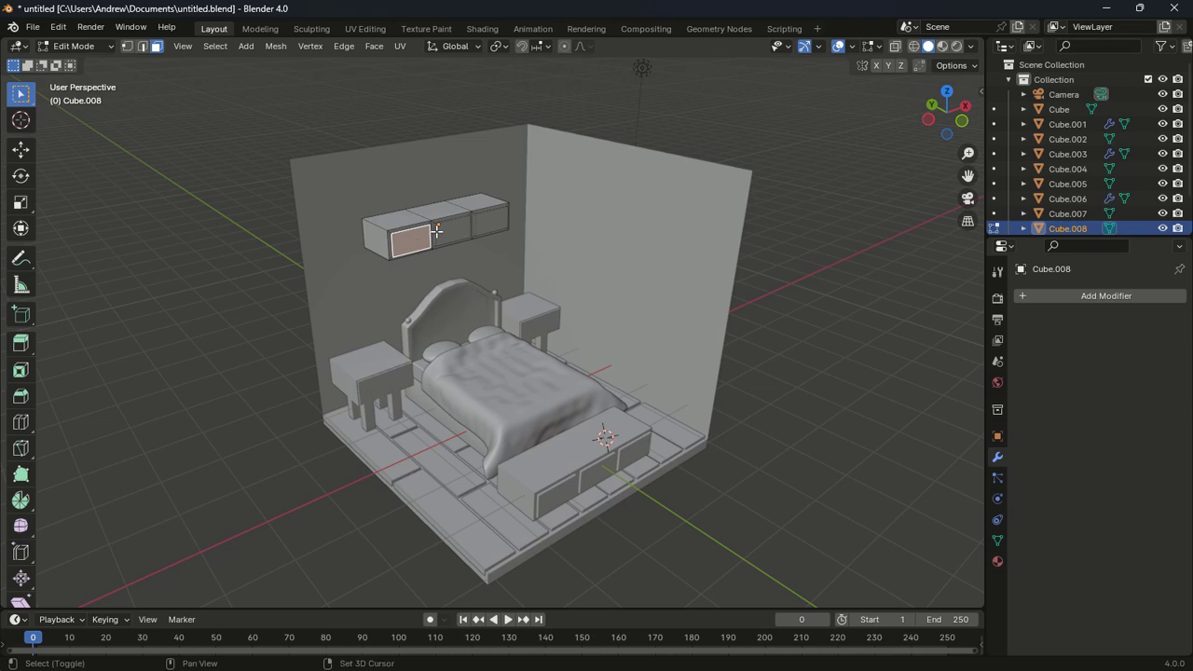
pyautogui.keyDown('shift'); pyautogui.click(451, 231); pyautogui.keyUp('shift')
pyautogui.keyDown('shift'); pyautogui.click(491, 220); pyautogui.keyUp('shift')
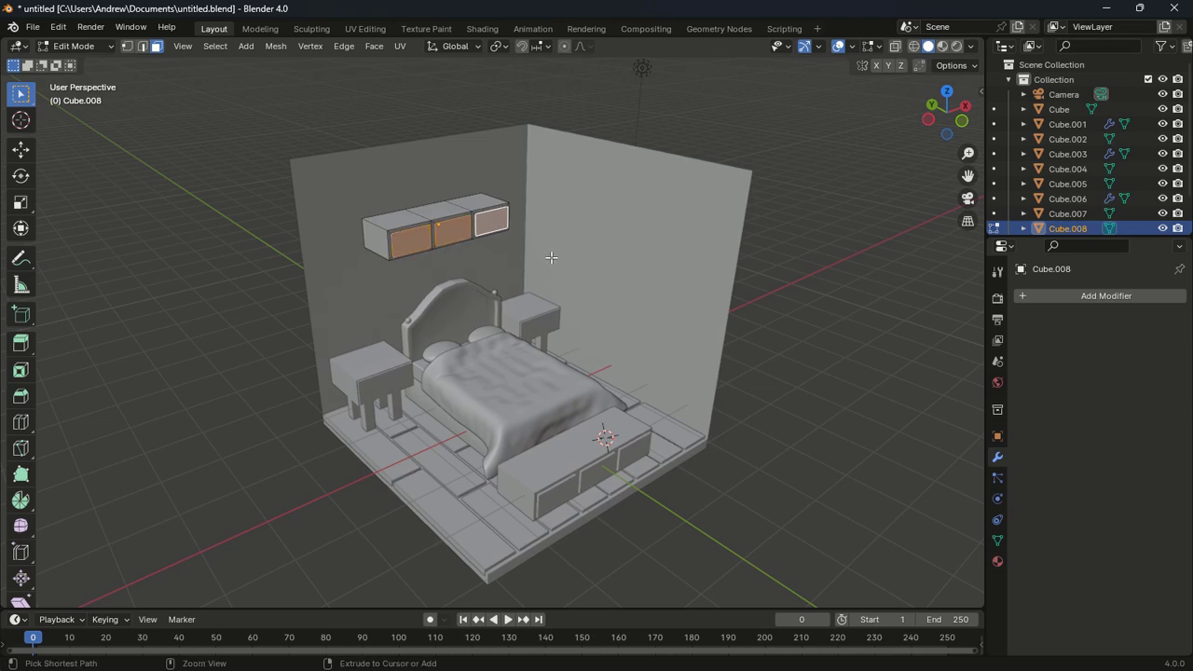
pyautogui.press('ctrl+KP_Add')
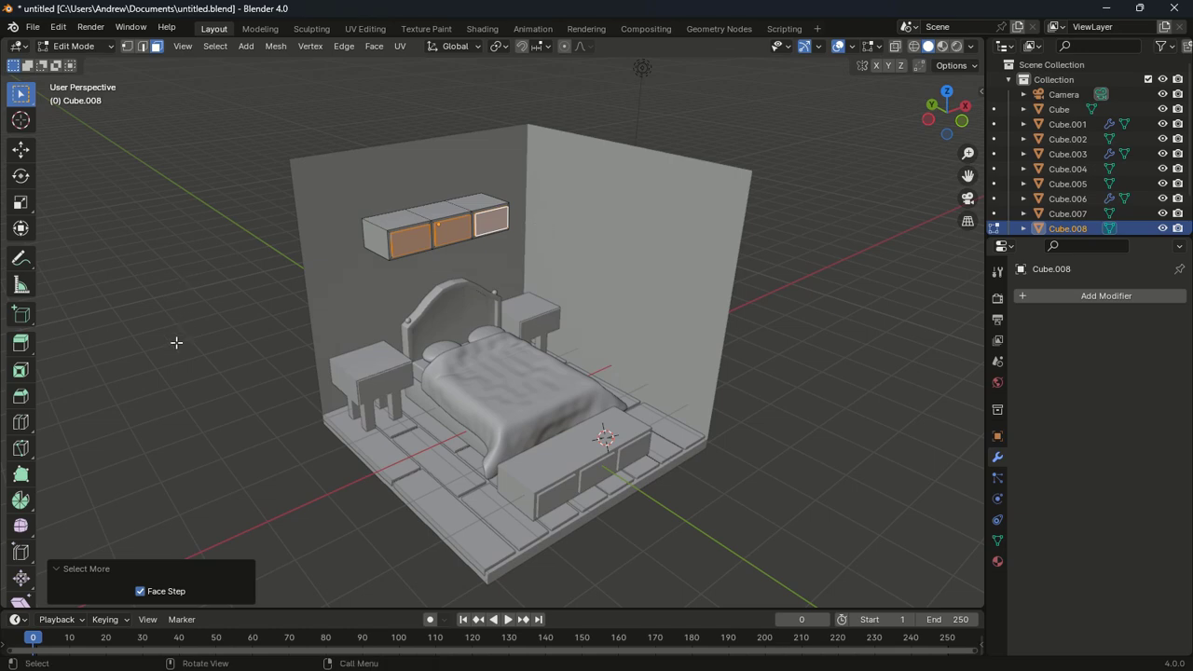
pyautogui.moveTo(176, 343); pyautogui.dragTo(205, 351, button='middle')
pyautogui.scroll(3, 325, 391)
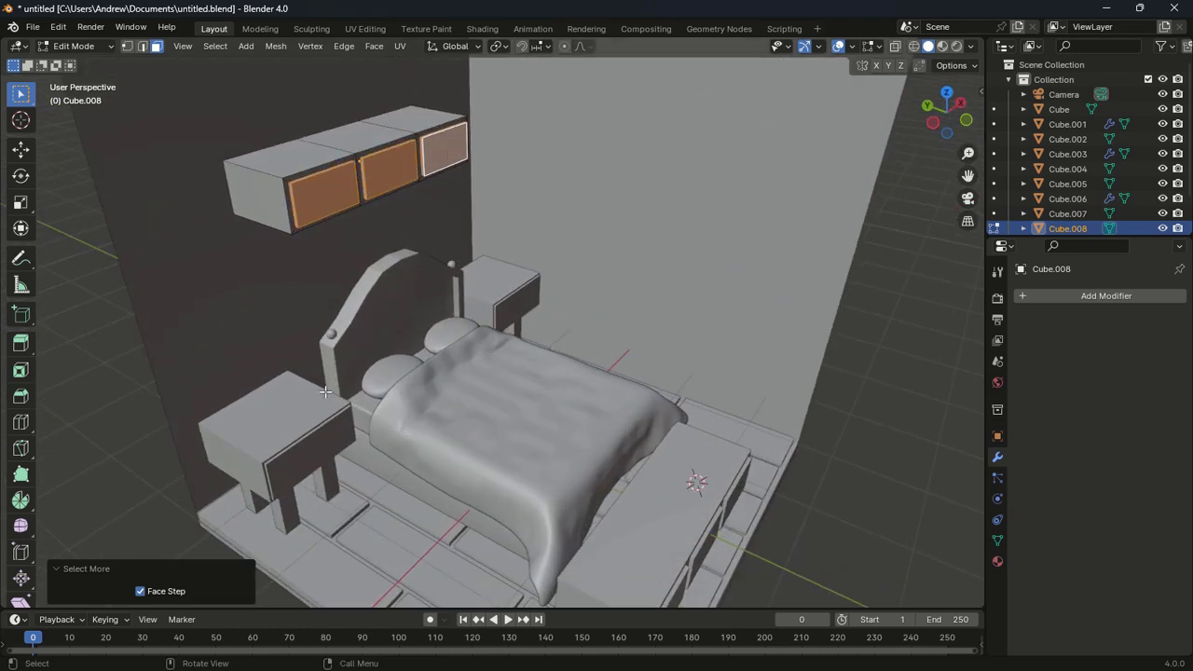
pyautogui.press('x')
pyautogui.click(325, 391)
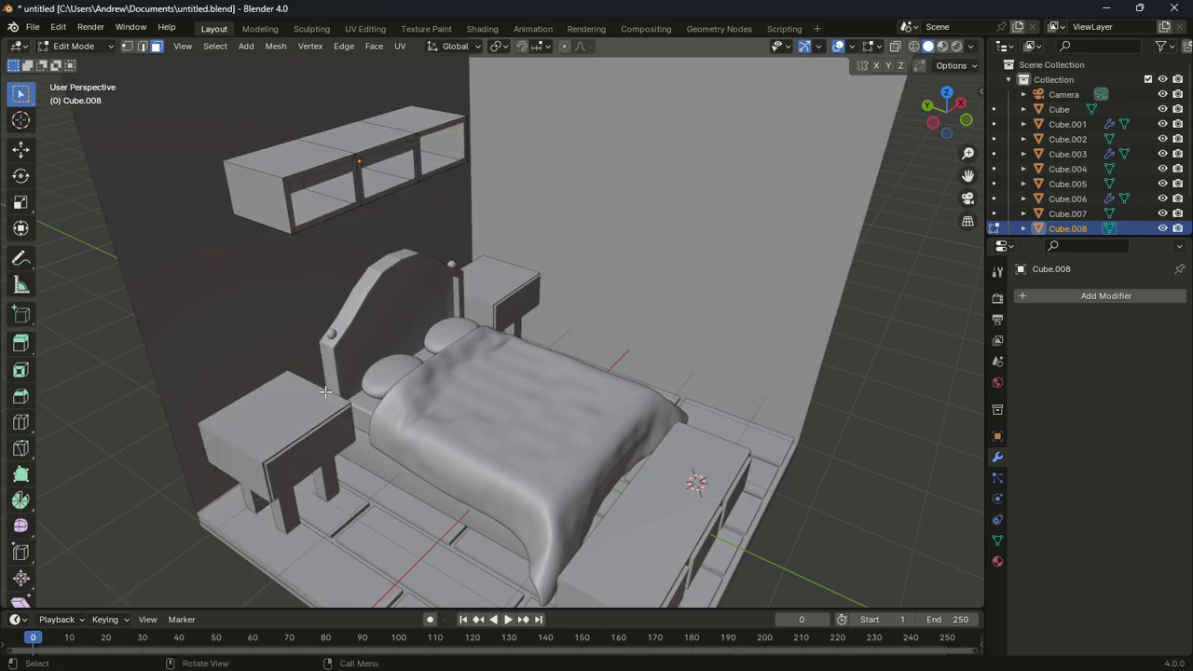
pyautogui.moveTo(325, 391)
pyautogui.mouseDown(button='middle')
pyautogui.moveTo(308, 342)
pyautogui.moveTo(242, 307)
pyautogui.moveTo(384, 380)
pyautogui.moveTo(456, 492)
pyautogui.moveTo(464, 429)
pyautogui.moveTo(233, 391)
pyautogui.moveTo(243, 352)
pyautogui.moveTo(328, 361)
pyautogui.moveTo(304, 395)
pyautogui.mouseUp(button='middle')
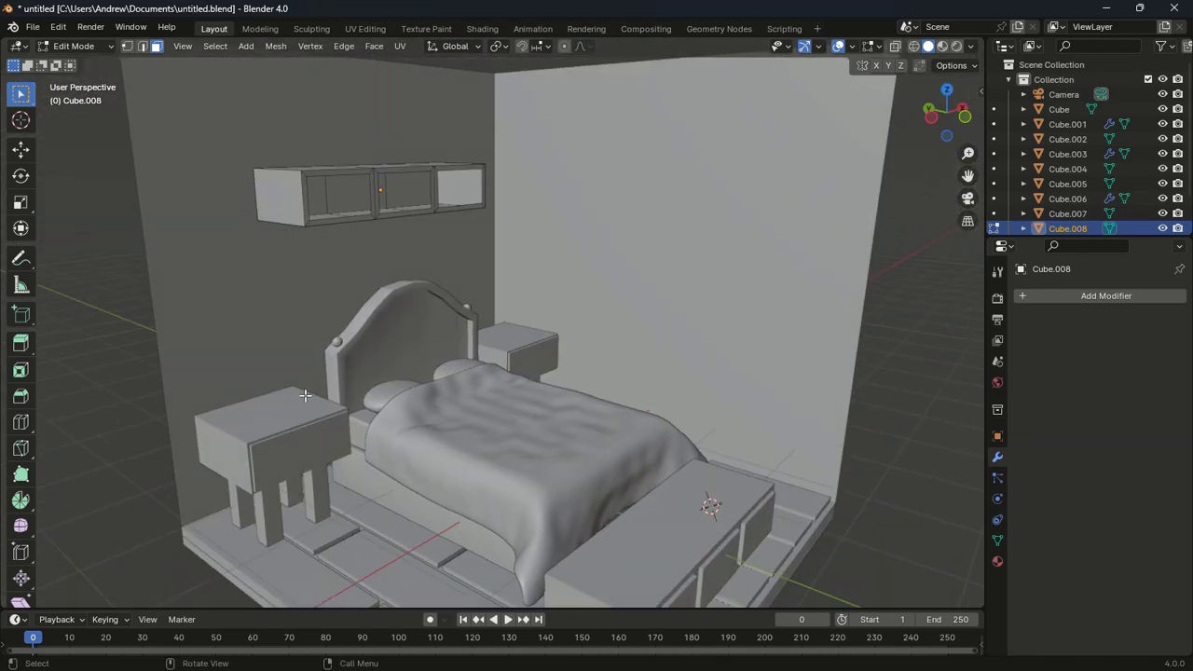
pyautogui.press('Tab')
# Apply the Mirror modifier on nightstand Cube.006 and give it Shade Auto Smooth
pyautogui.moveTo(283, 455); pyautogui.dragTo(279, 474)
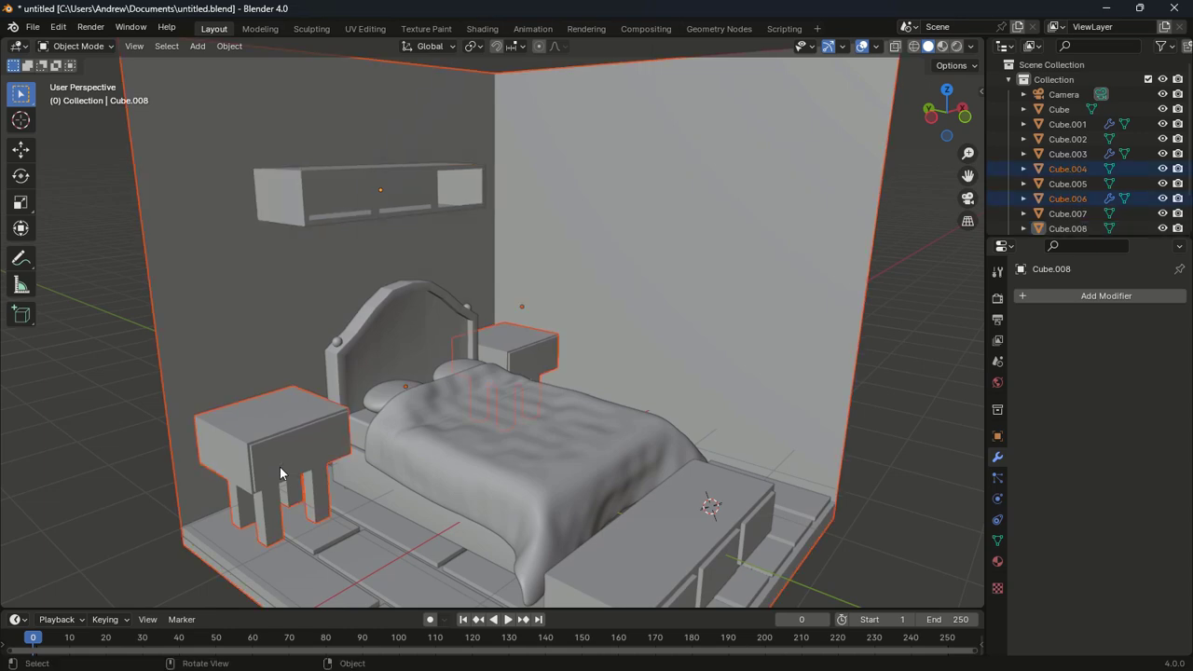
pyautogui.click(287, 413)
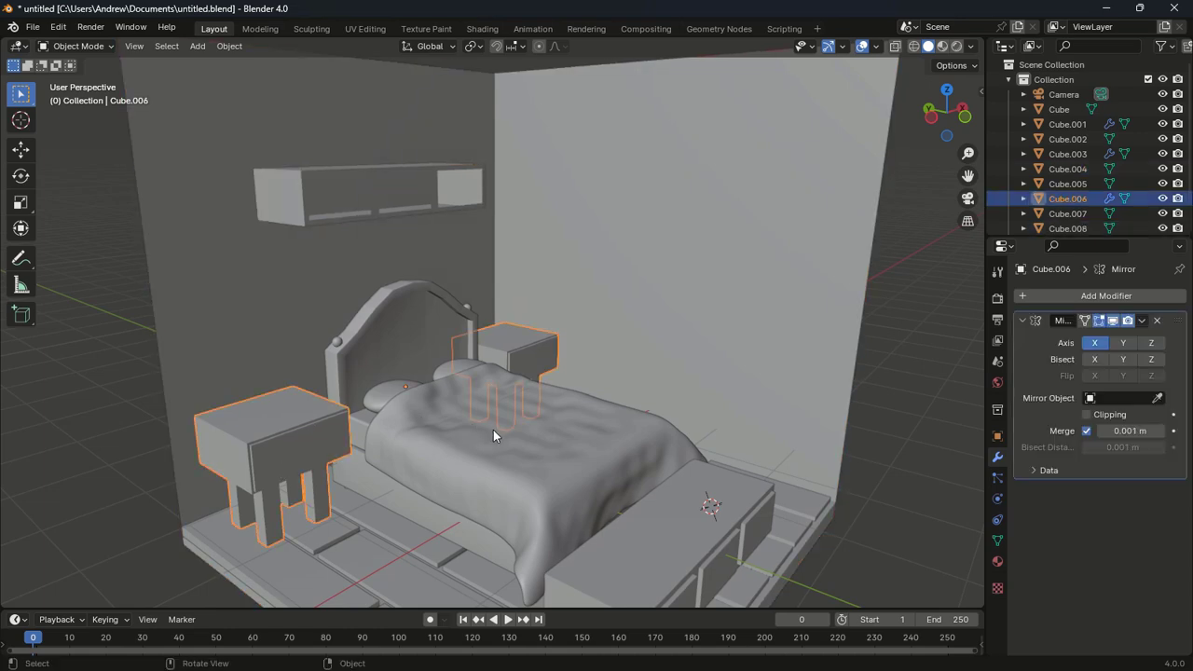
pyautogui.click(1143, 322)
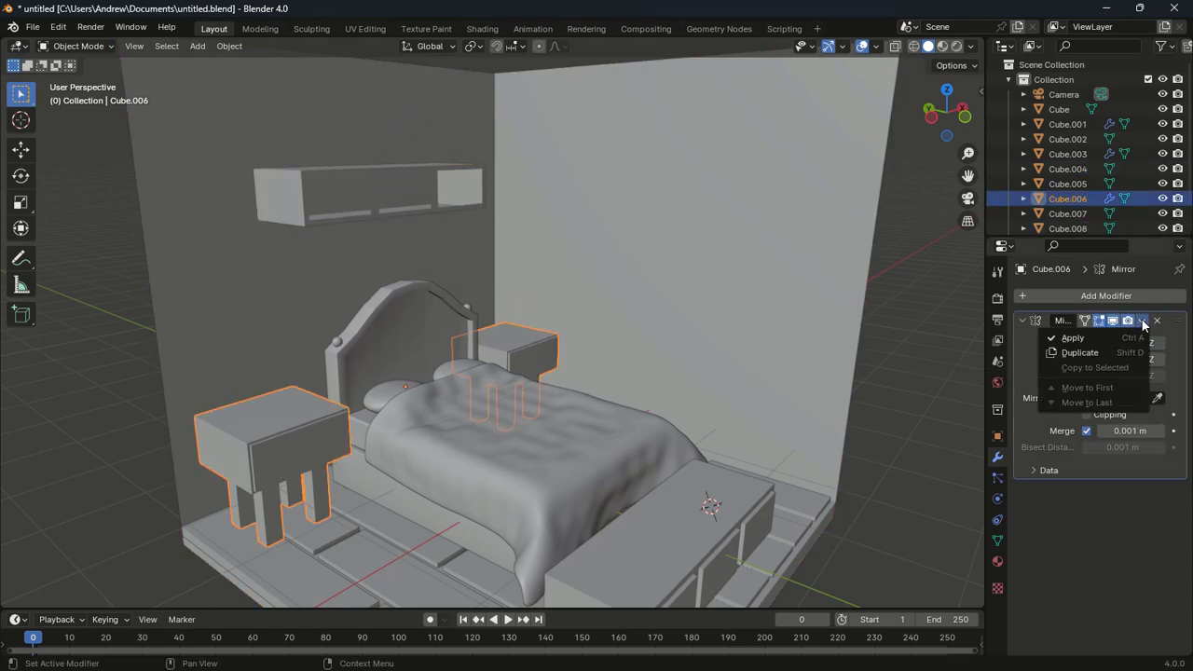
pyautogui.click(1114, 335)
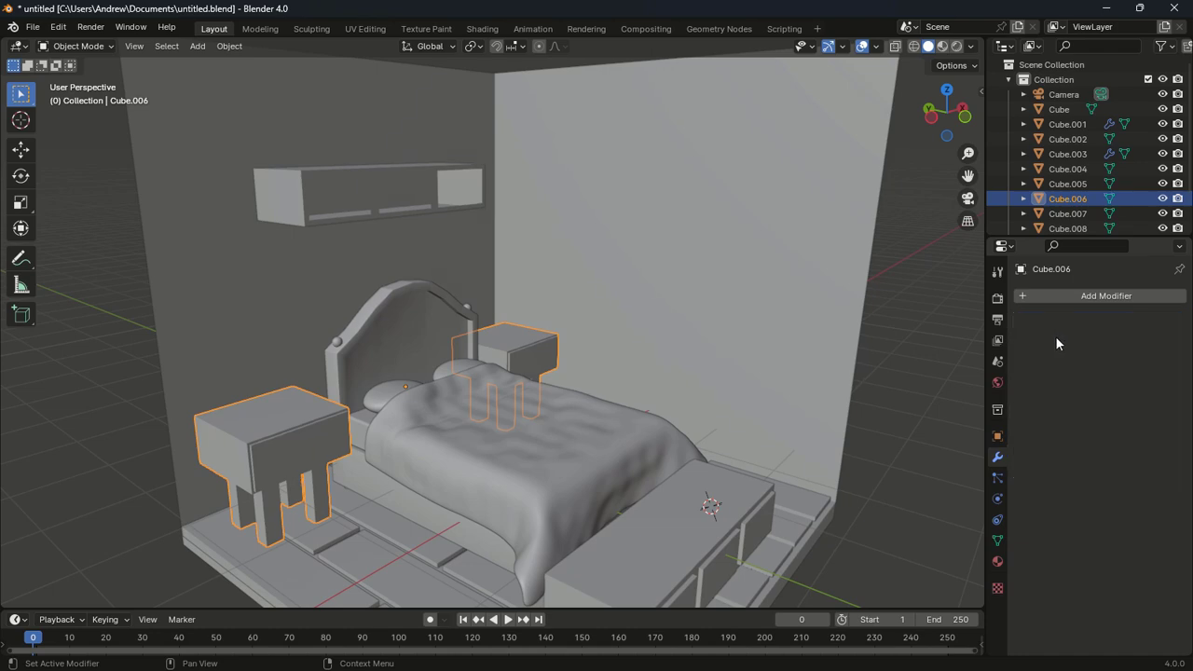
pyautogui.rightClick(230, 431)
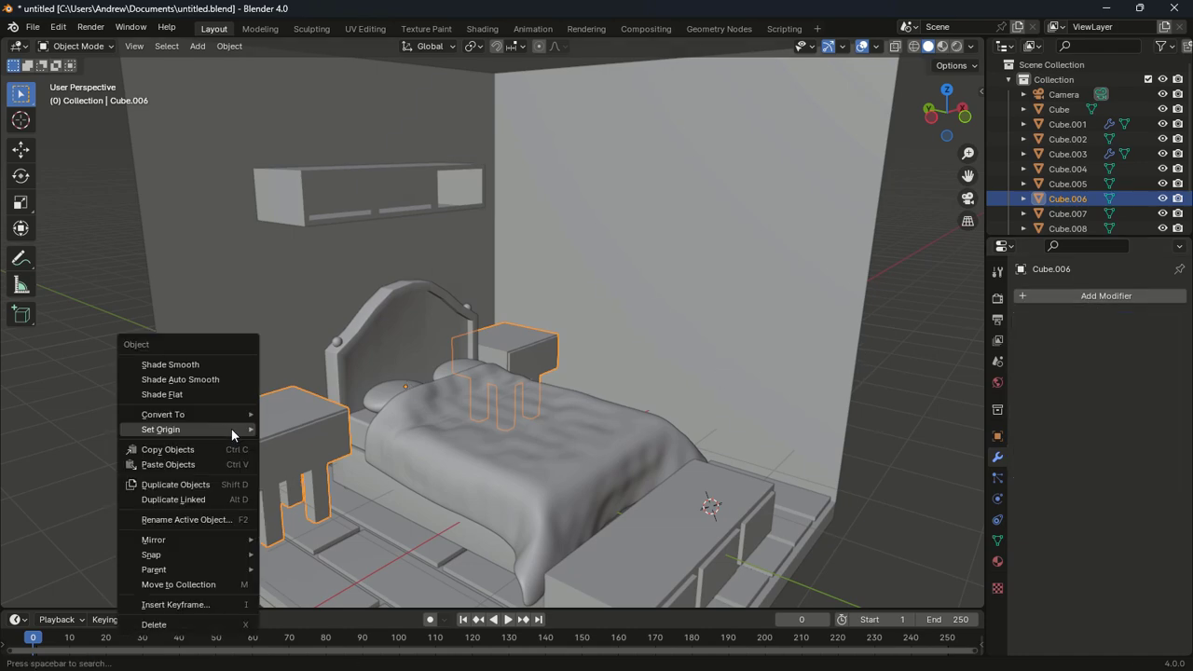
pyautogui.click(212, 384)
# Bevel the nightstand's edges in Edit Mode with clamp overlap, one segment 0.336 m wide
pyautogui.moveTo(268, 389); pyautogui.dragTo(404, 409, button='middle')
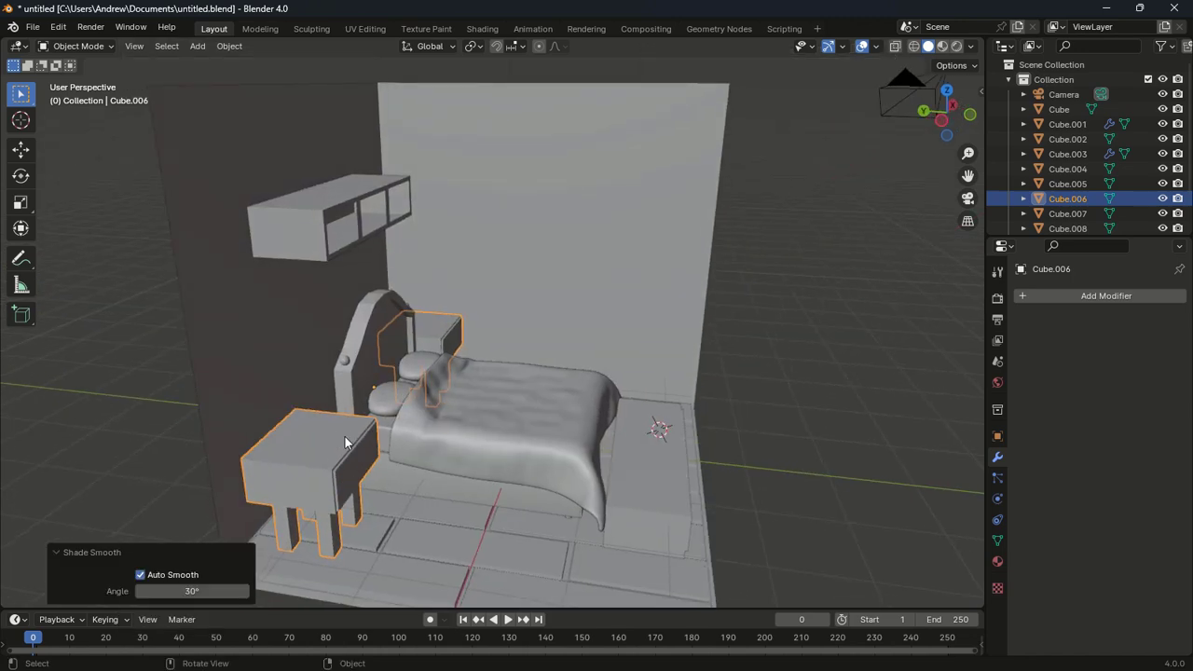
pyautogui.press('Tab')
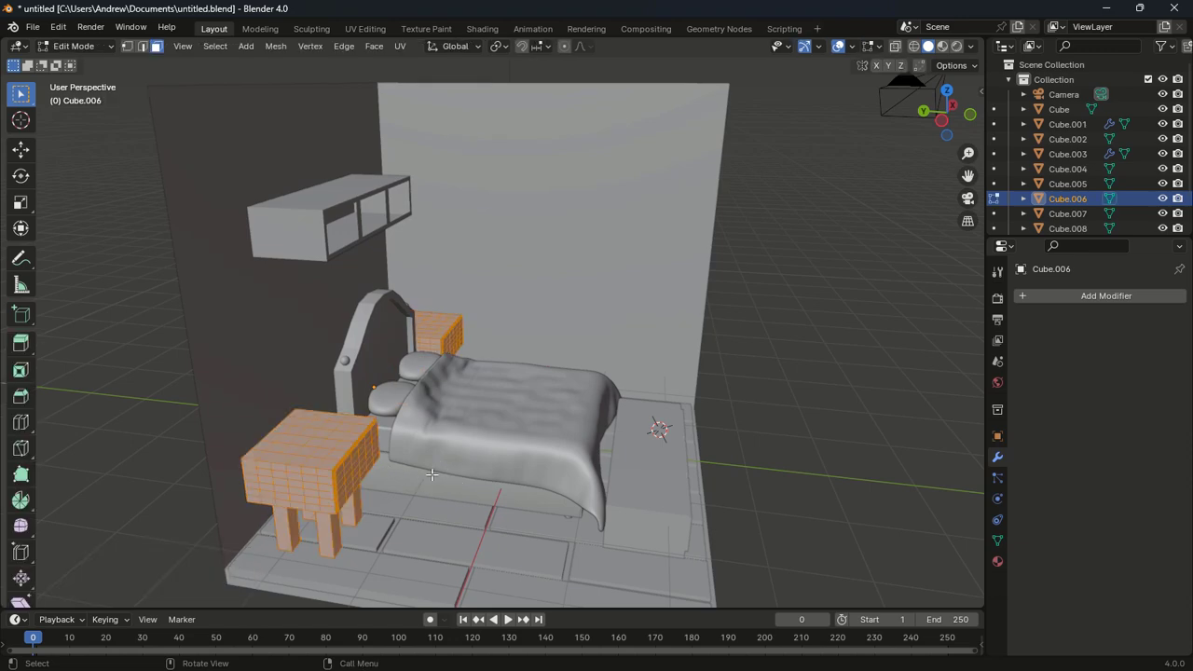
pyautogui.moveTo(424, 469); pyautogui.dragTo(328, 444, button='middle')
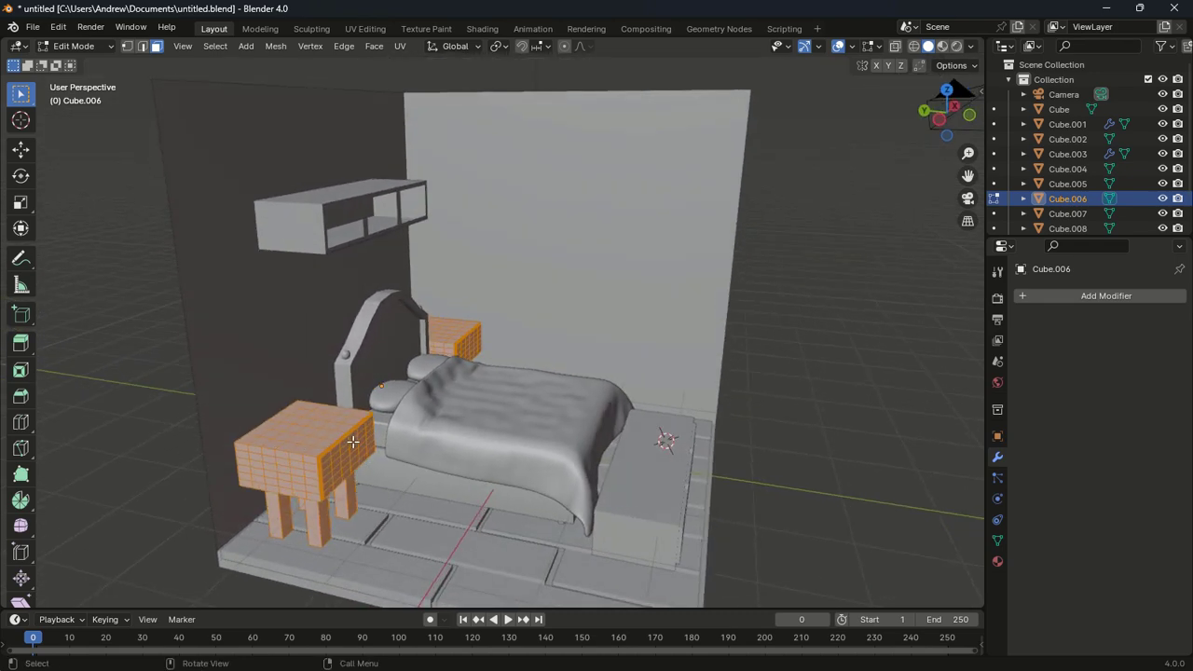
pyautogui.hotkey('ctrl', 'b')
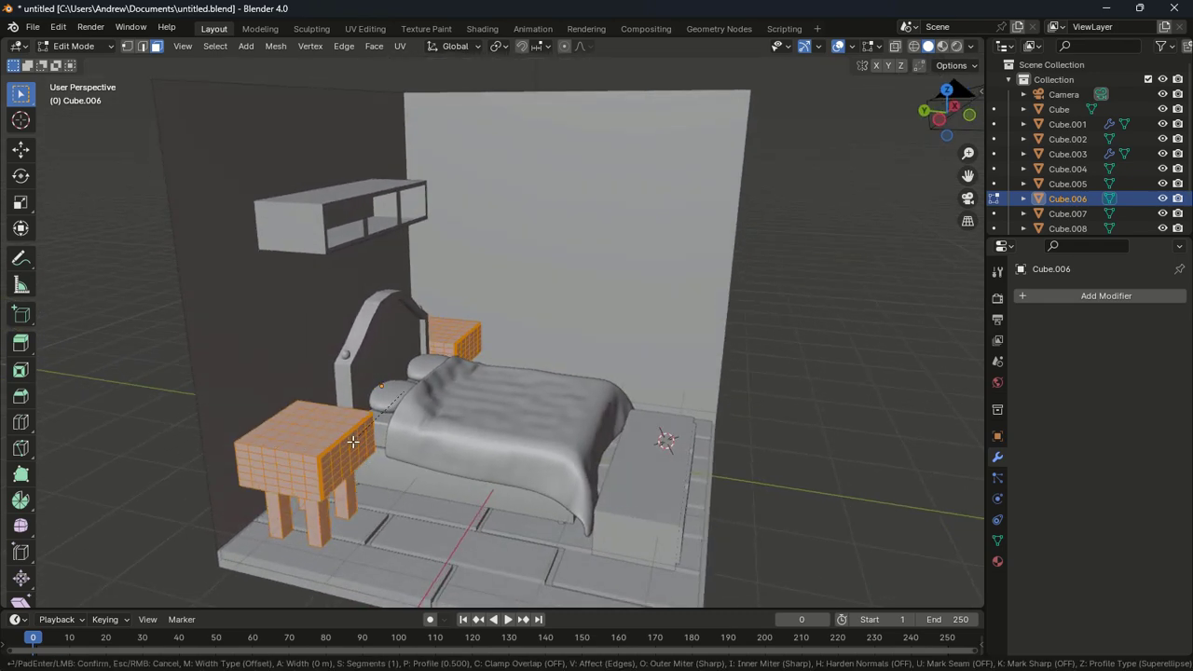
pyautogui.press('c')
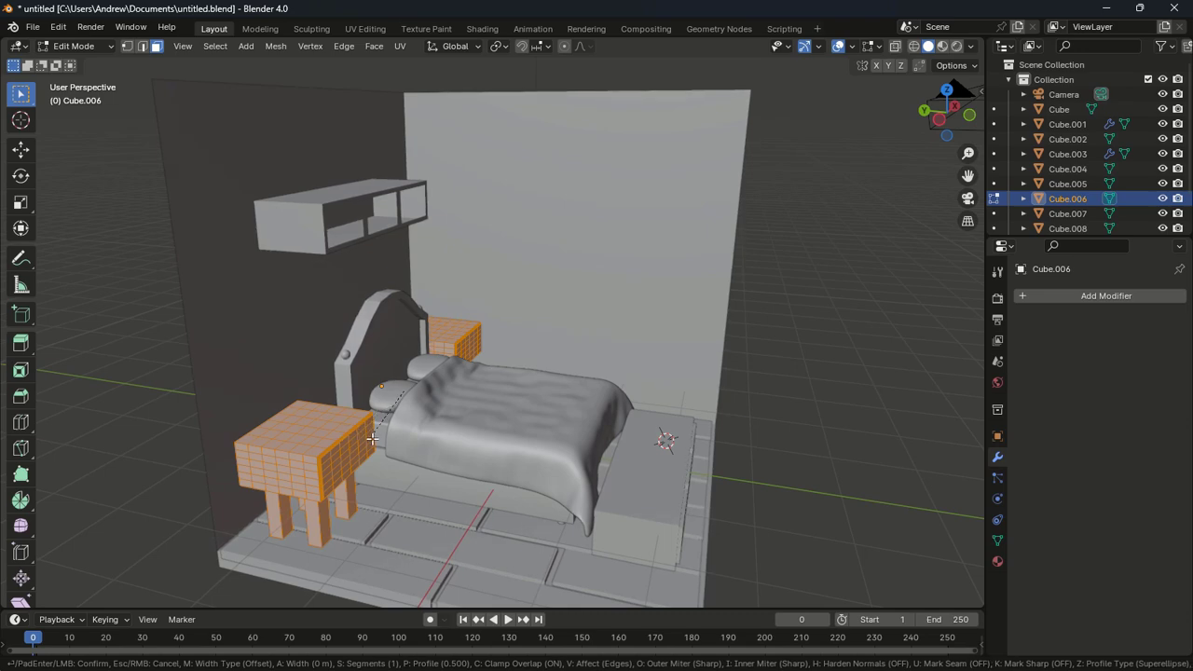
pyautogui.click(328, 466)
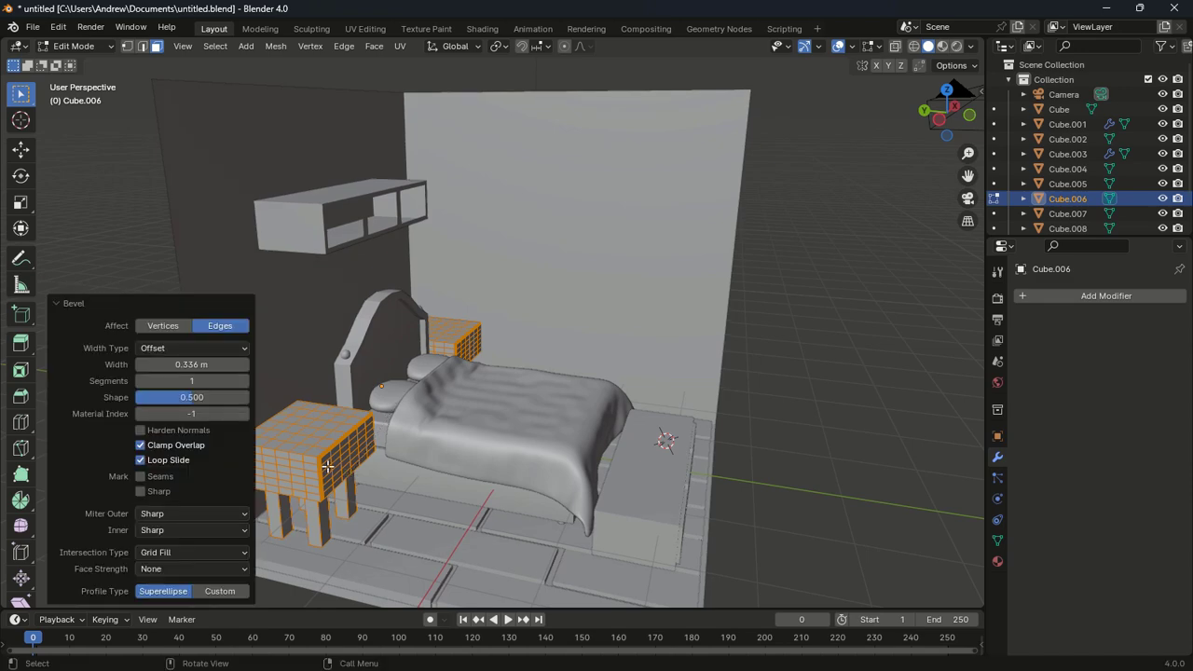
pyautogui.click(125, 239)
pyautogui.moveTo(355, 366); pyautogui.dragTo(328, 399, button='middle')
pyautogui.press('Tab')
pyautogui.press('Tab')
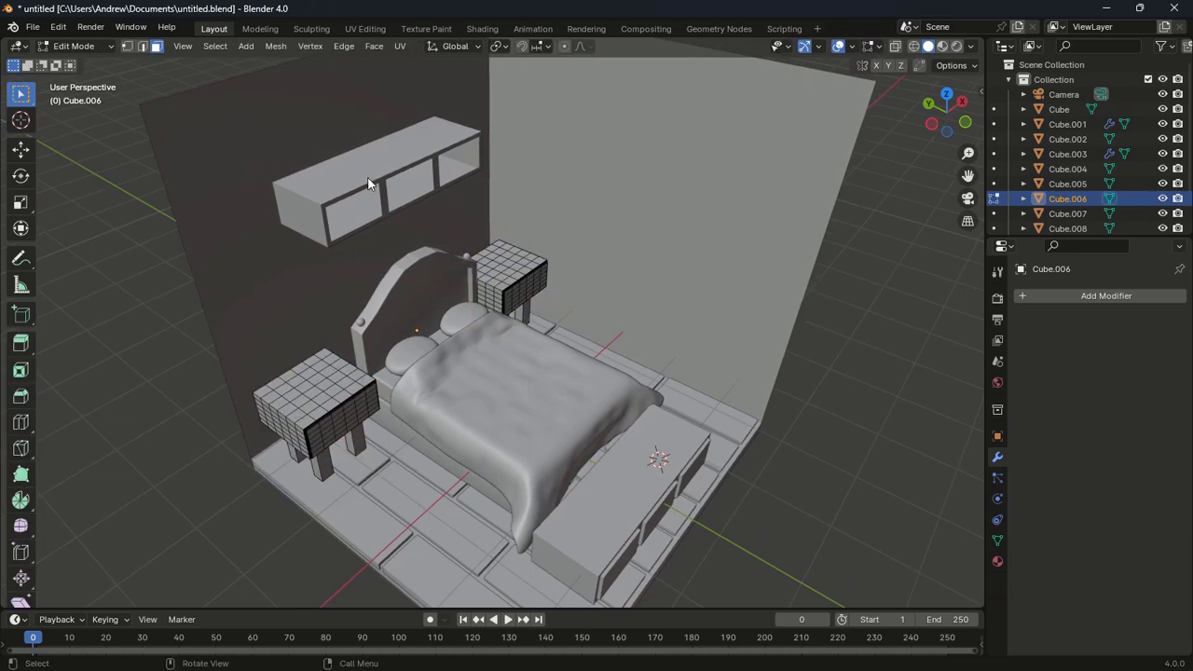
pyautogui.press('Tab')
# Bevel all edges of shelf Cube.008 0.0134 m wide with clamp overlap off, then return to Object Mode
pyautogui.click(369, 183)
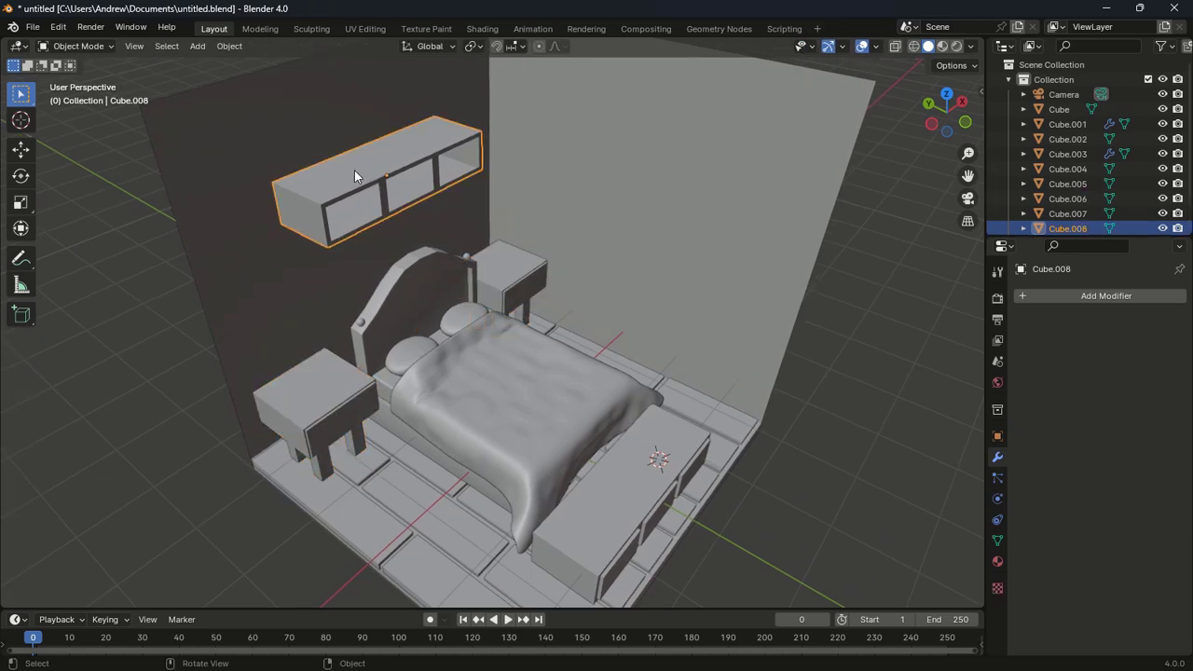
pyautogui.press('Tab')
pyautogui.press('a')
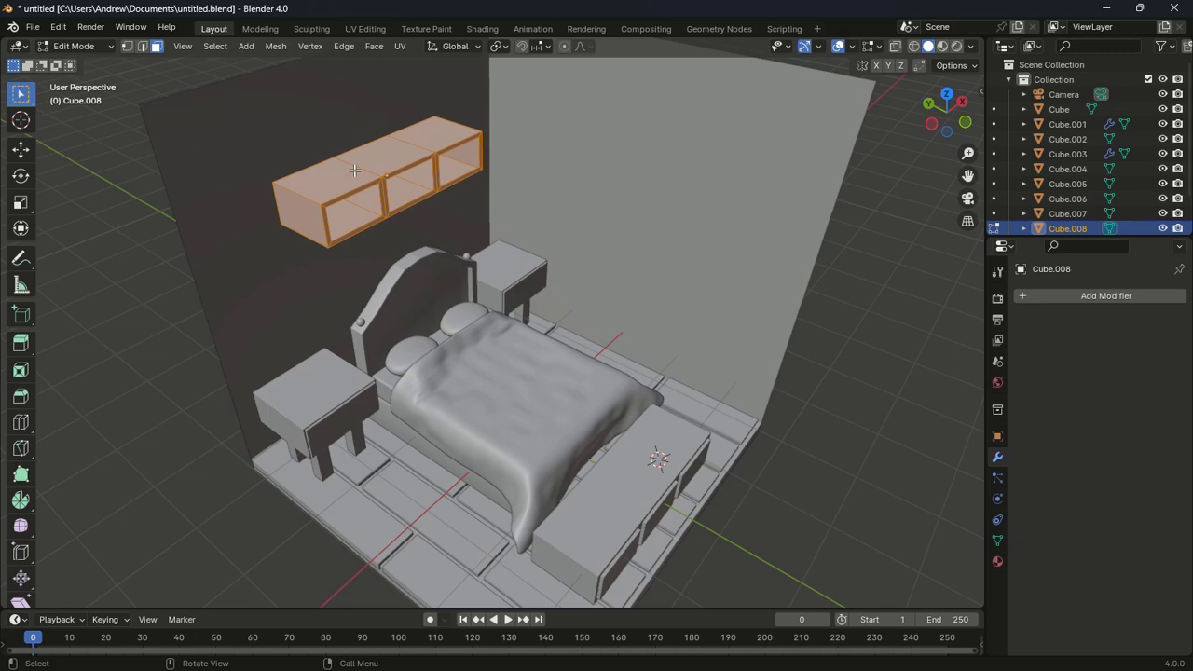
pyautogui.hotkey('ctrl', 'b')
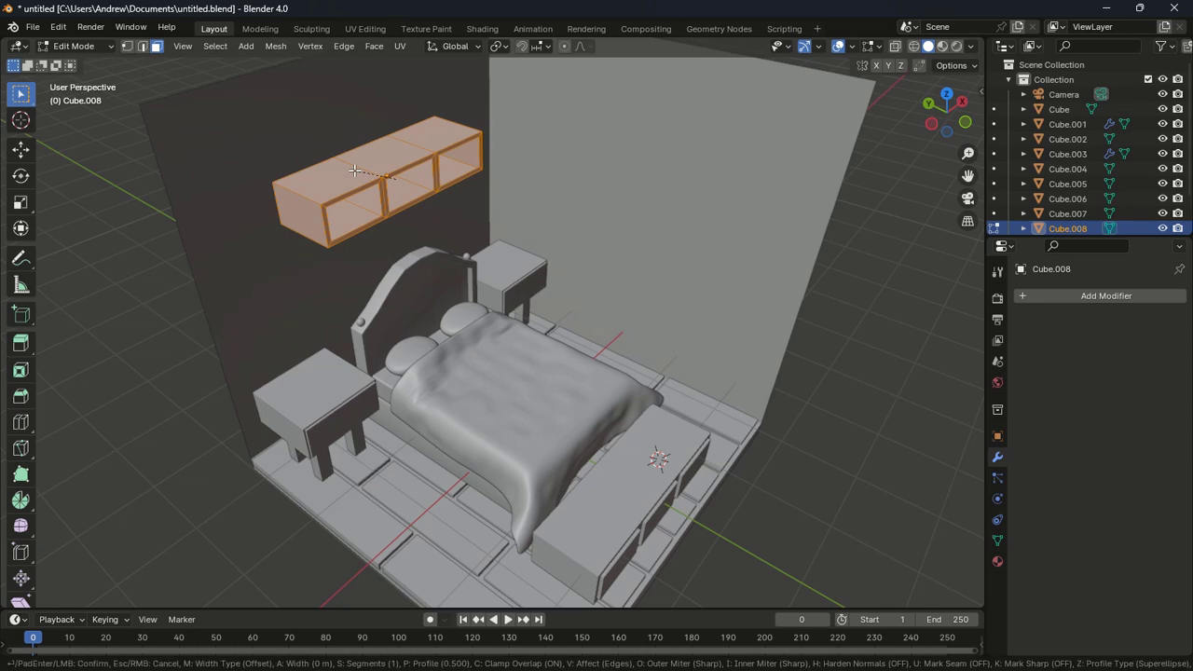
pyautogui.press('c')
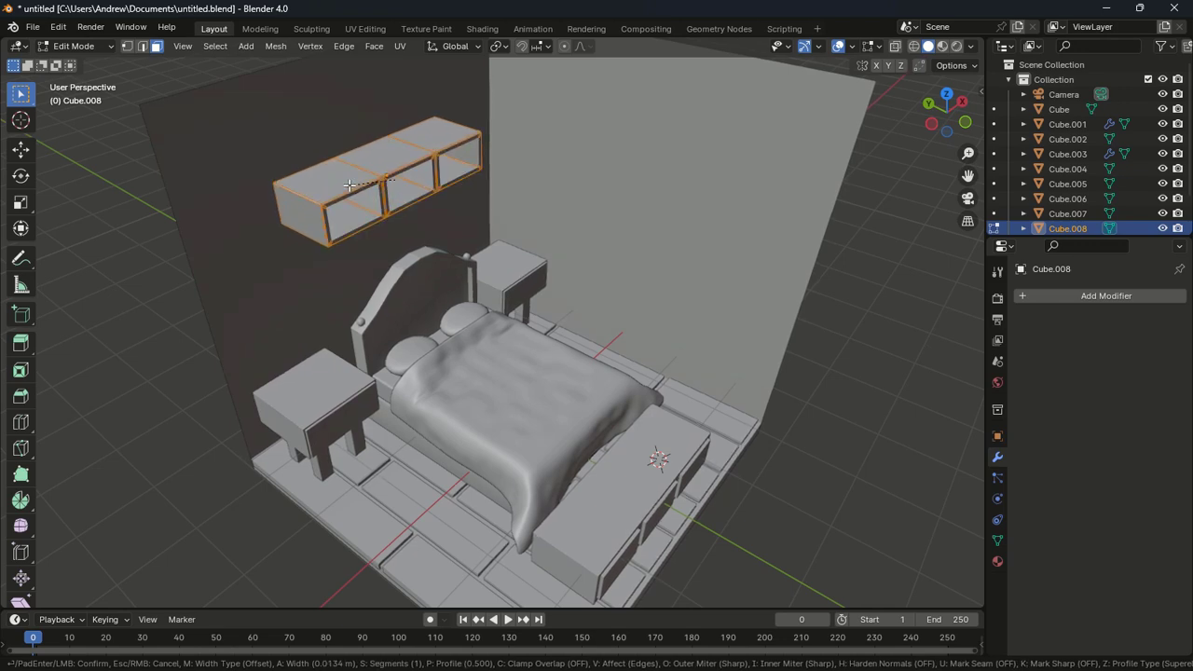
pyautogui.click(348, 186)
pyautogui.click(388, 248)
pyautogui.press('Tab')
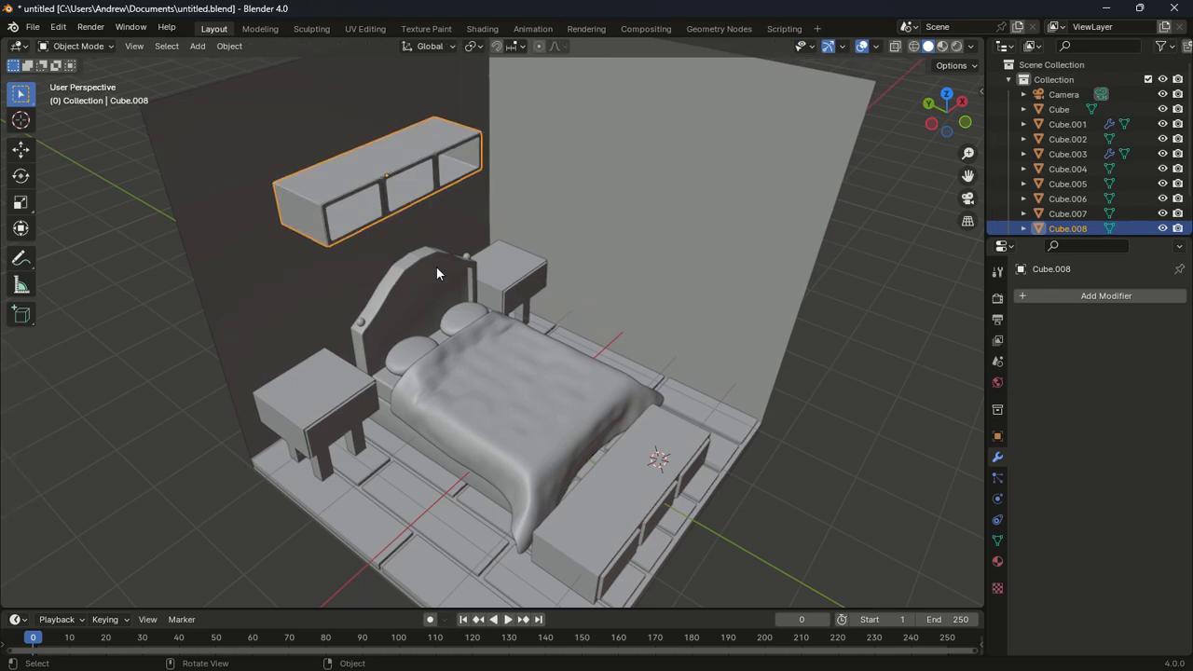
pyautogui.moveTo(436, 266)
pyautogui.mouseDown(button='middle')
pyautogui.moveTo(519, 230)
pyautogui.moveTo(465, 236)
pyautogui.moveTo(413, 190)
pyautogui.moveTo(341, 261)
pyautogui.moveTo(436, 283)
pyautogui.moveTo(451, 258)
pyautogui.moveTo(431, 252)
pyautogui.moveTo(410, 274)
pyautogui.moveTo(388, 252)
pyautogui.moveTo(432, 256)
pyautogui.mouseUp(button='middle')
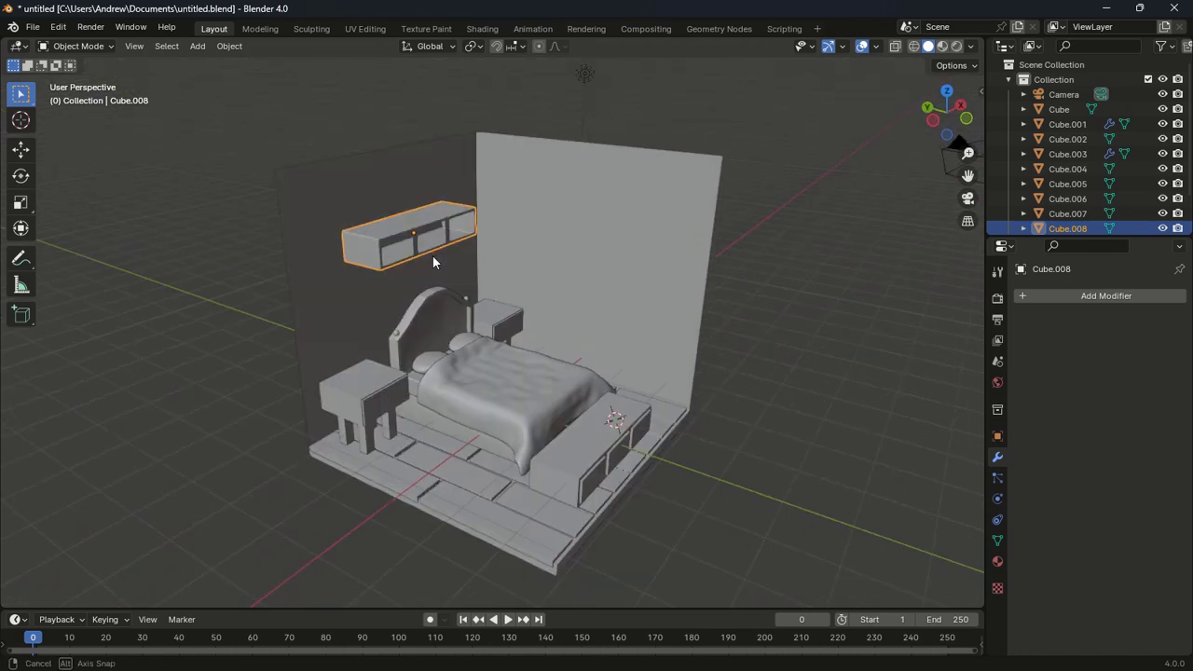
pyautogui.scroll(2, 614, 473)
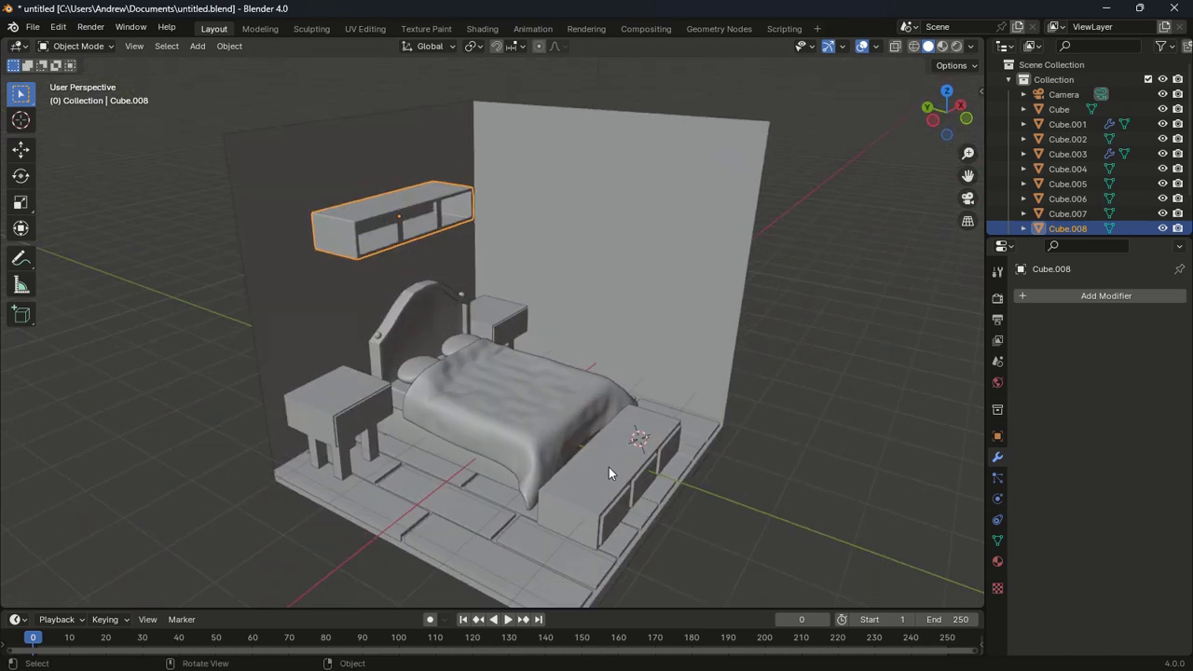
# Bevel all edges of bench Cube.007 about 0.0665 m wide with clamp overlap on
pyautogui.click(639, 494)
pyautogui.press('Tab')
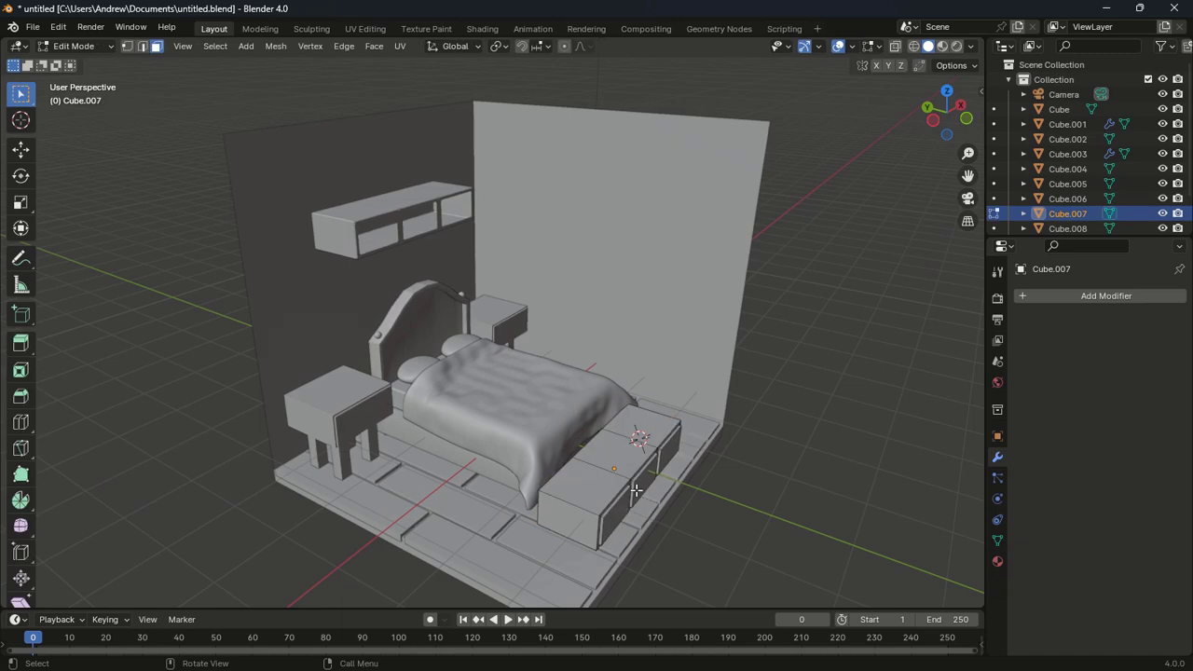
pyautogui.press('a')
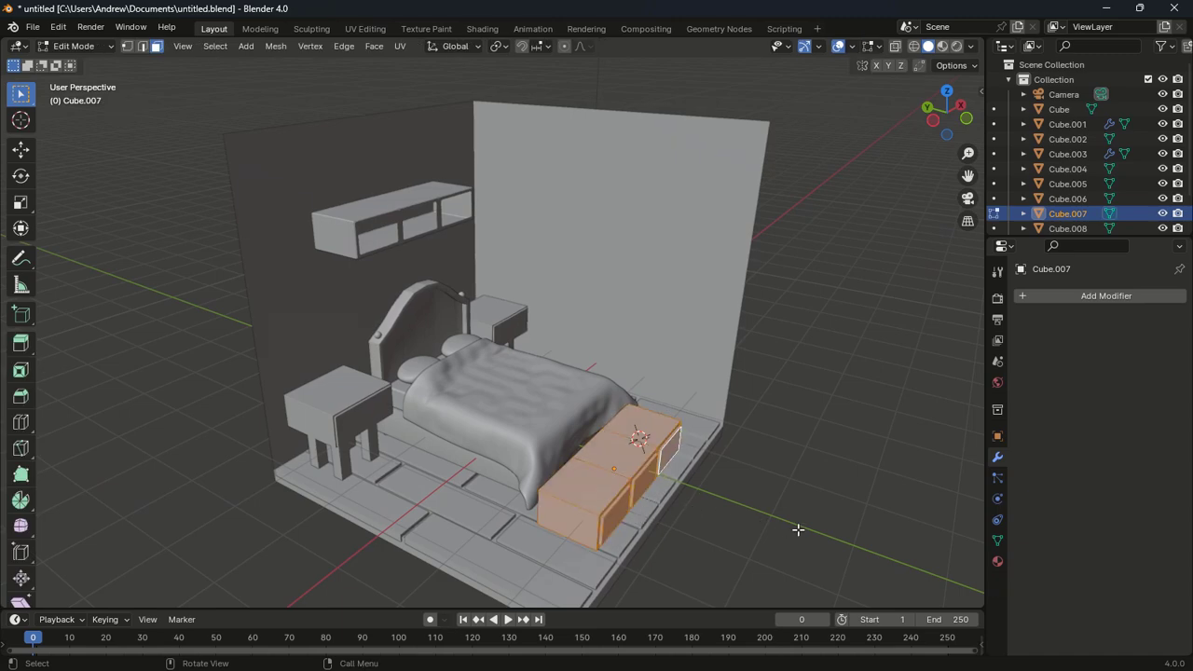
pyautogui.hotkey('ctrl', 'b')
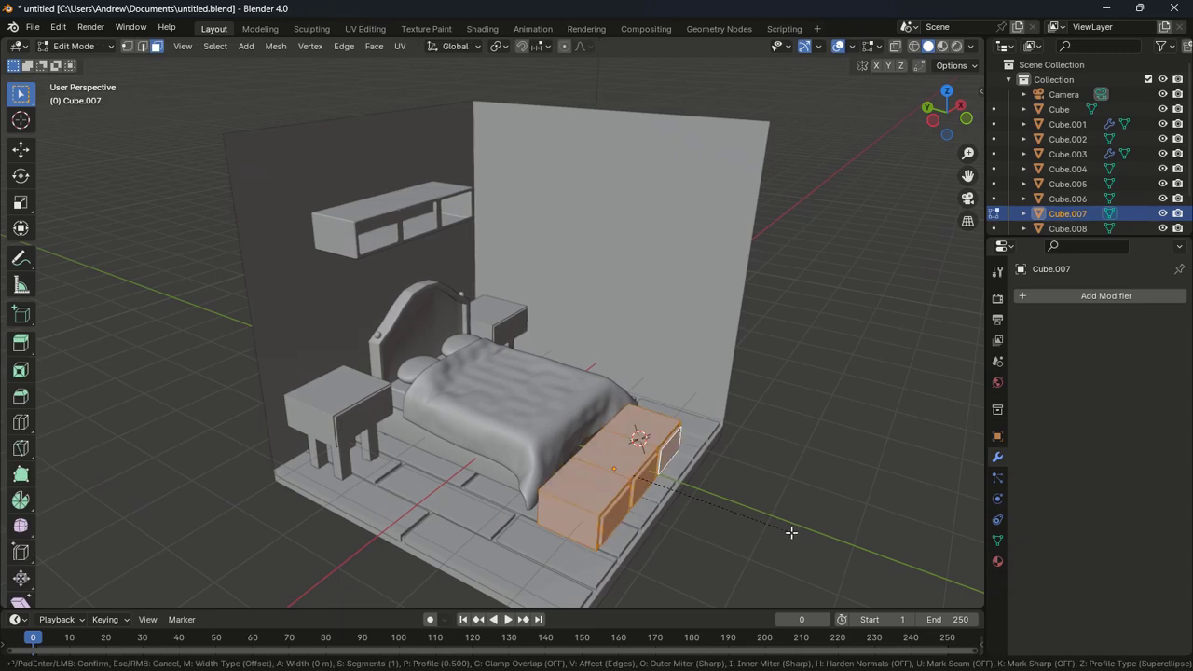
pyautogui.press('c')
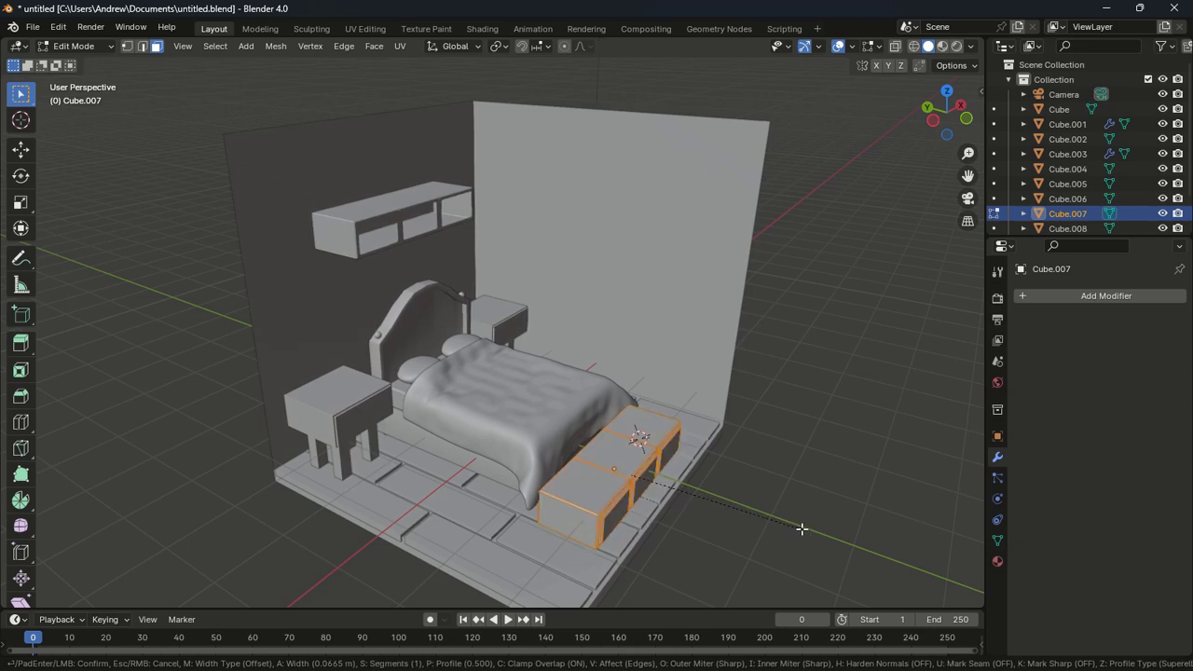
pyautogui.click(800, 528)
pyautogui.press('Tab')
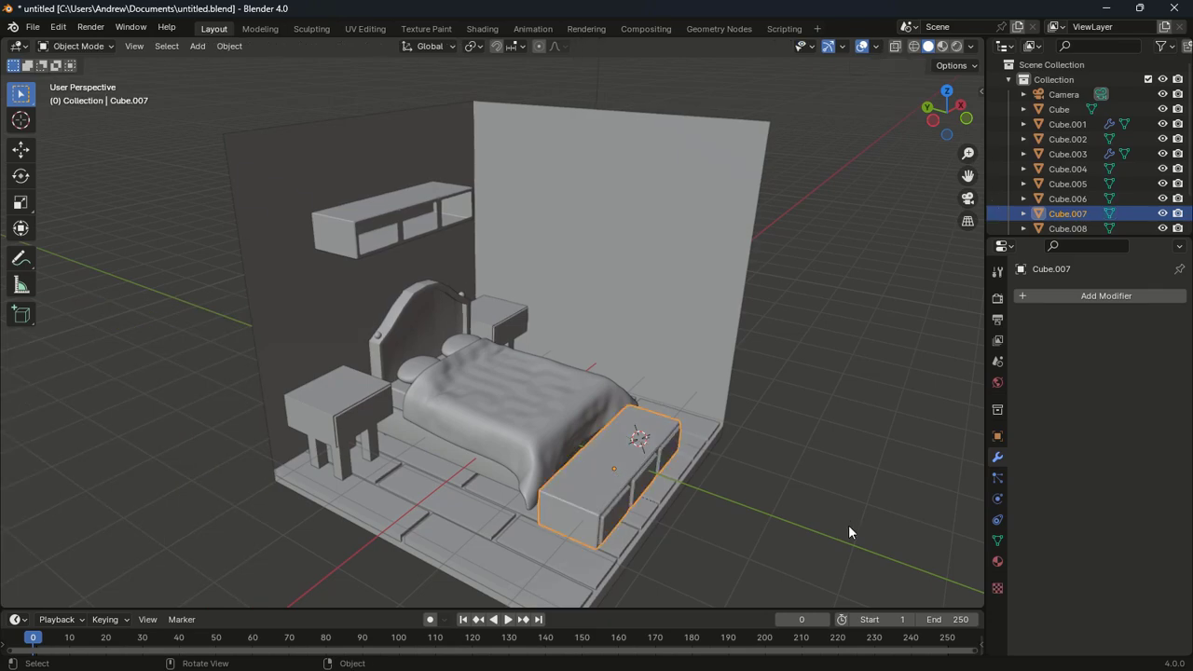
pyautogui.moveTo(847, 524); pyautogui.dragTo(791, 489, button='middle')
pyautogui.scroll(-2, 830, 514)
pyautogui.scroll(-2, 792, 489)
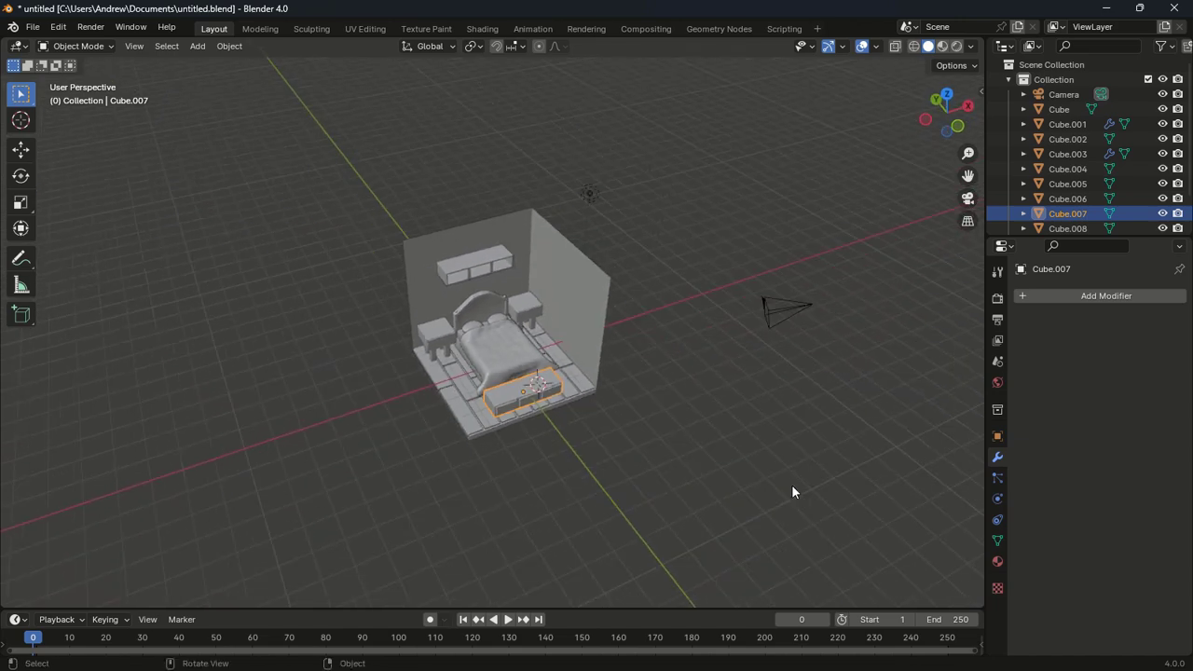
pyautogui.scroll(2, 788, 490)
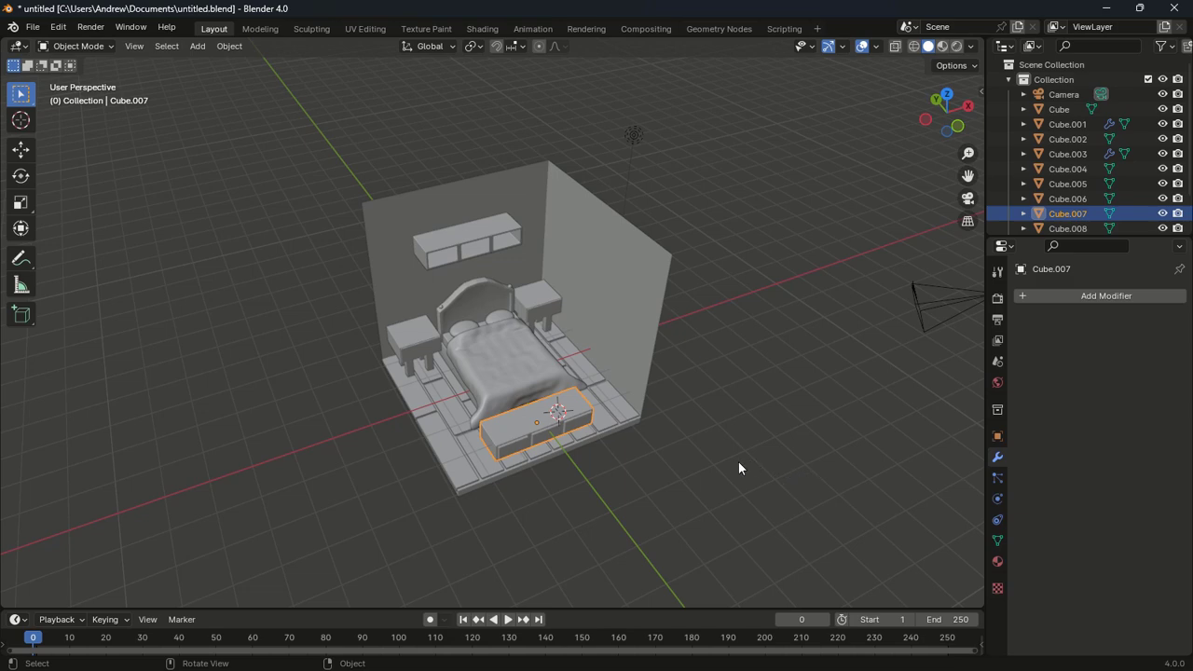
pyautogui.moveTo(740, 468); pyautogui.dragTo(721, 436, button='middle')
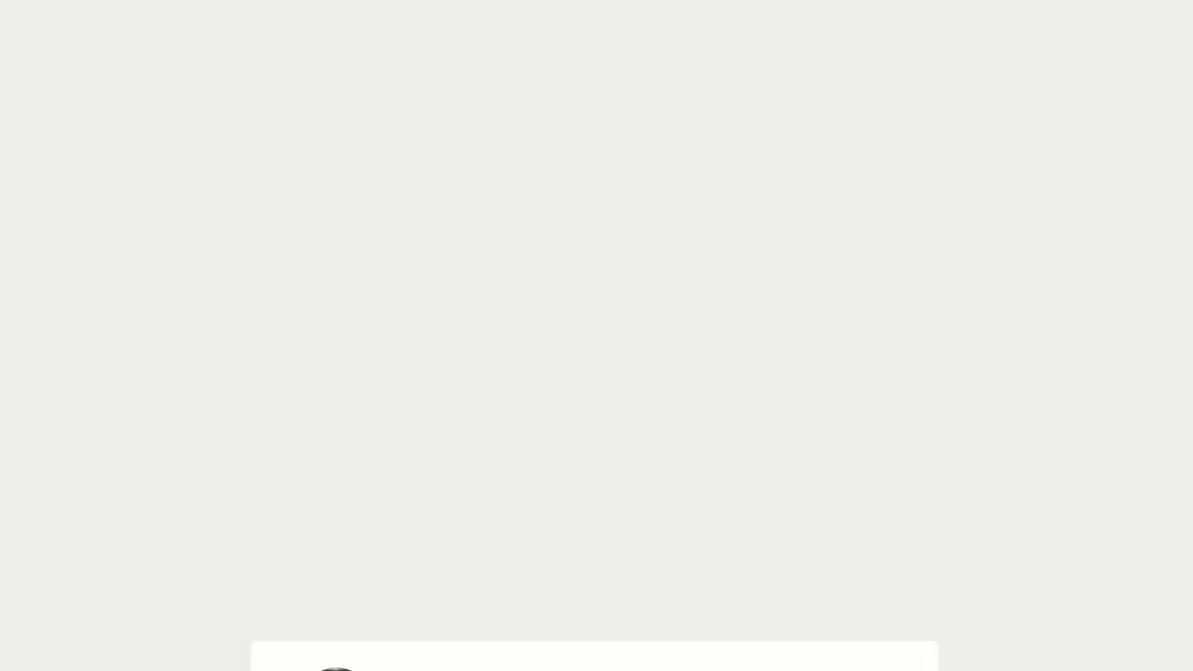